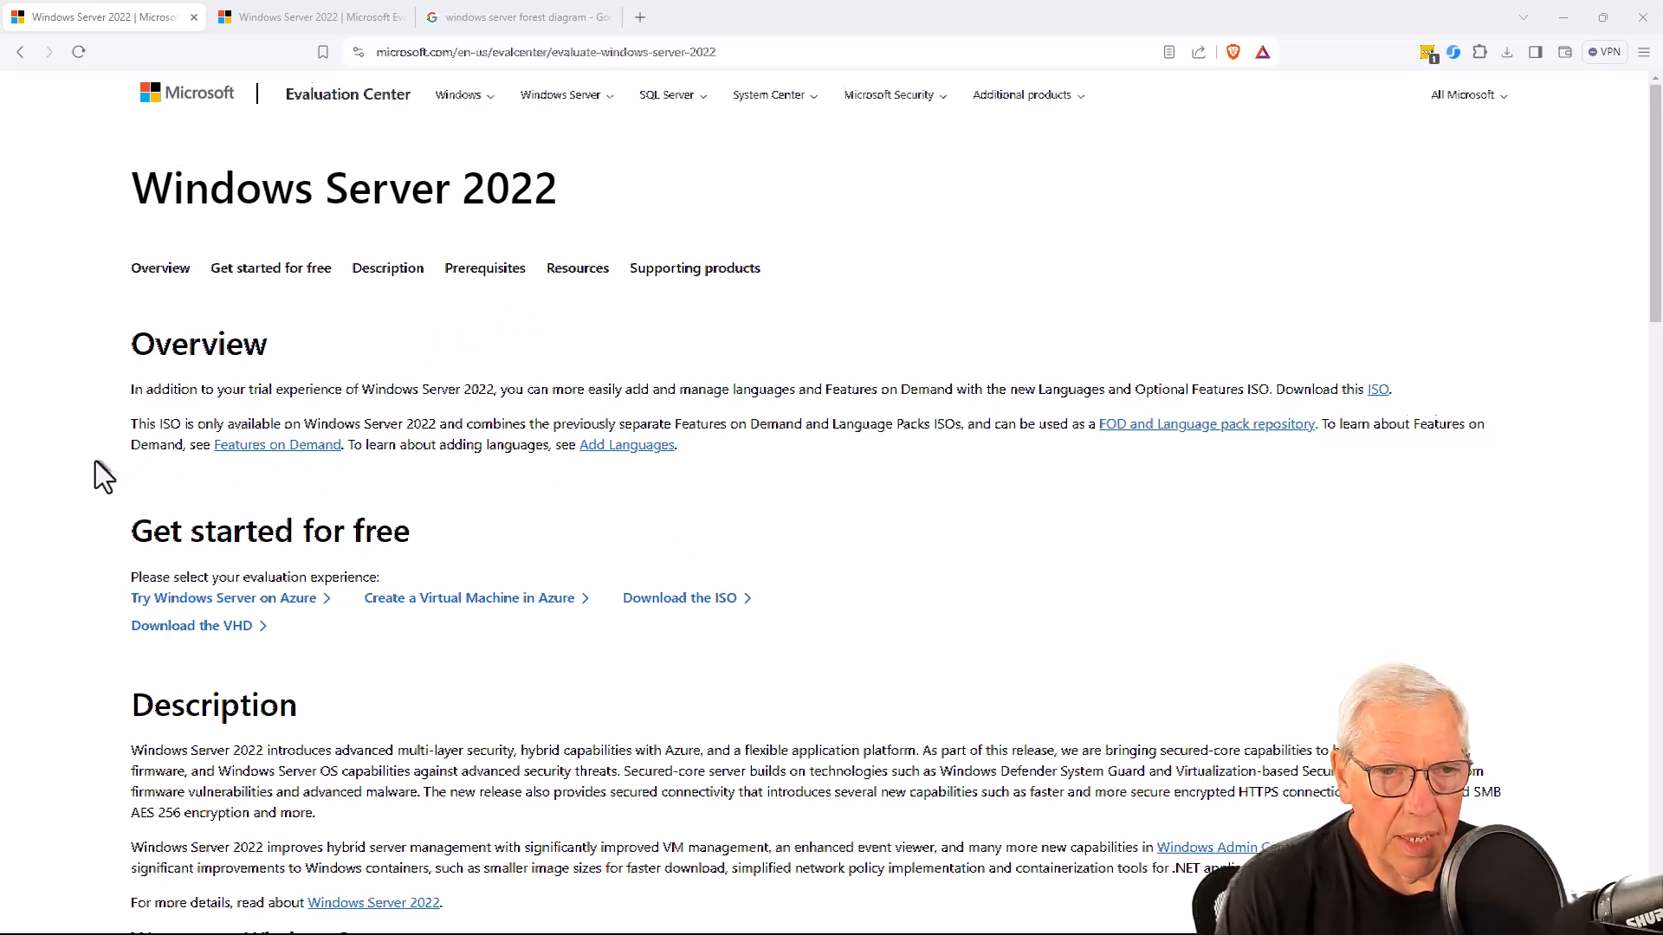
Step: Review the free evaluation options for Windows Server 2022 and switch to the other open Windows Server 2022 evaluation page
scroll(95, 460, "down", 3)
scroll(95, 460, "down", 2)
scroll(96, 460, "up", 2)
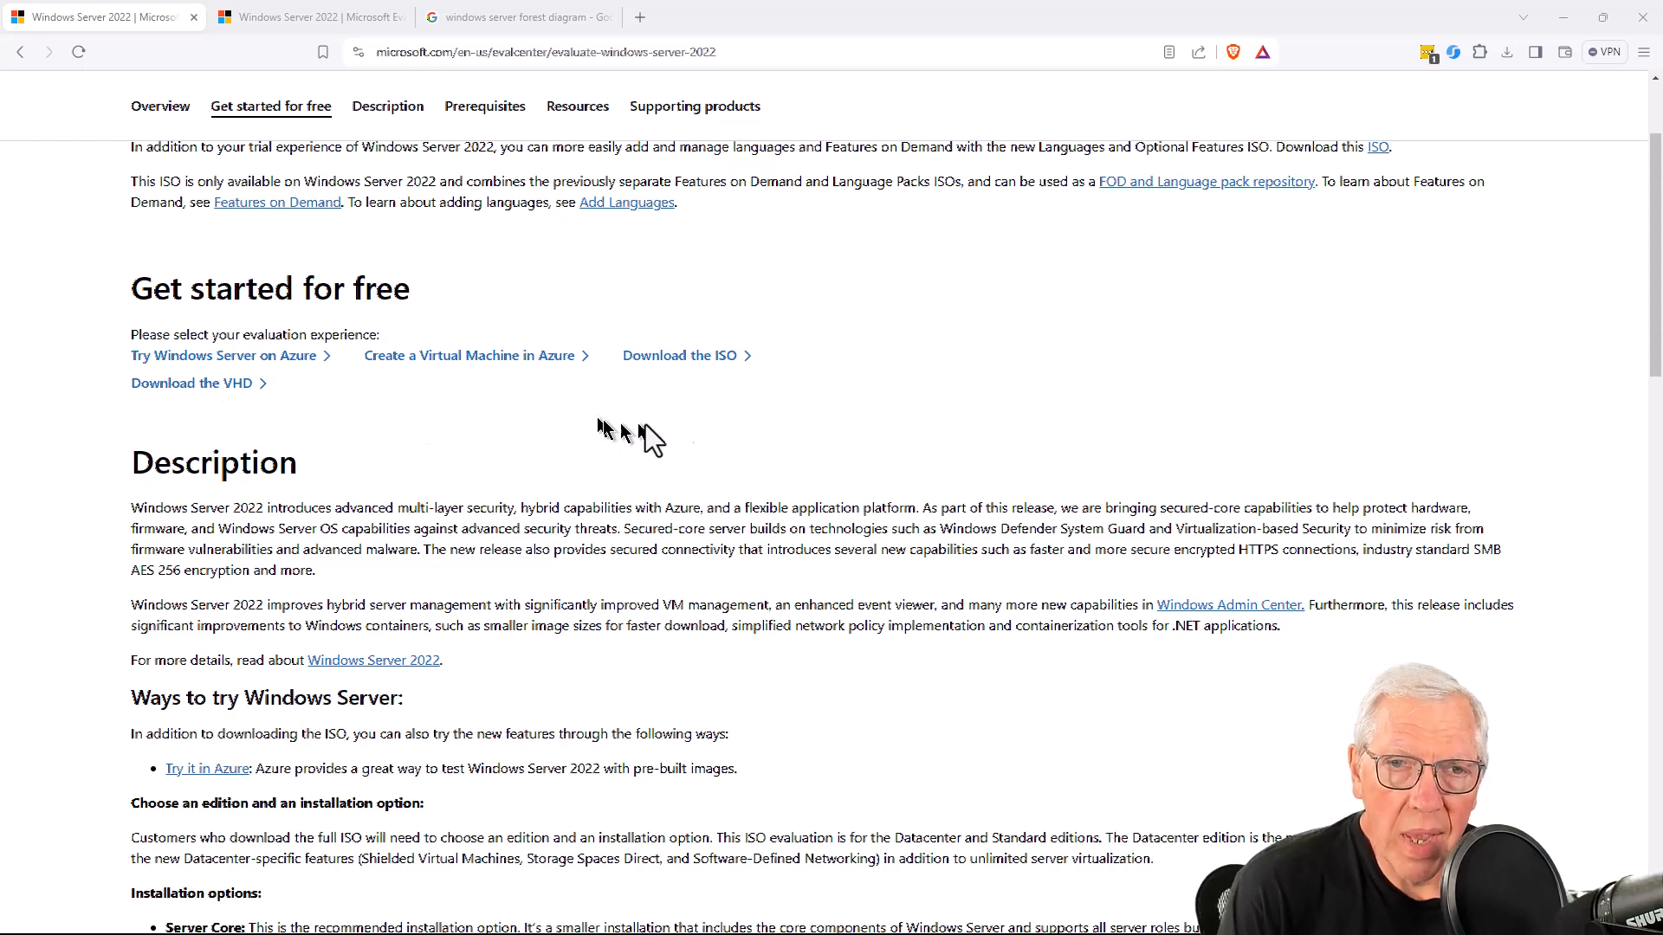
left_click(331, 26)
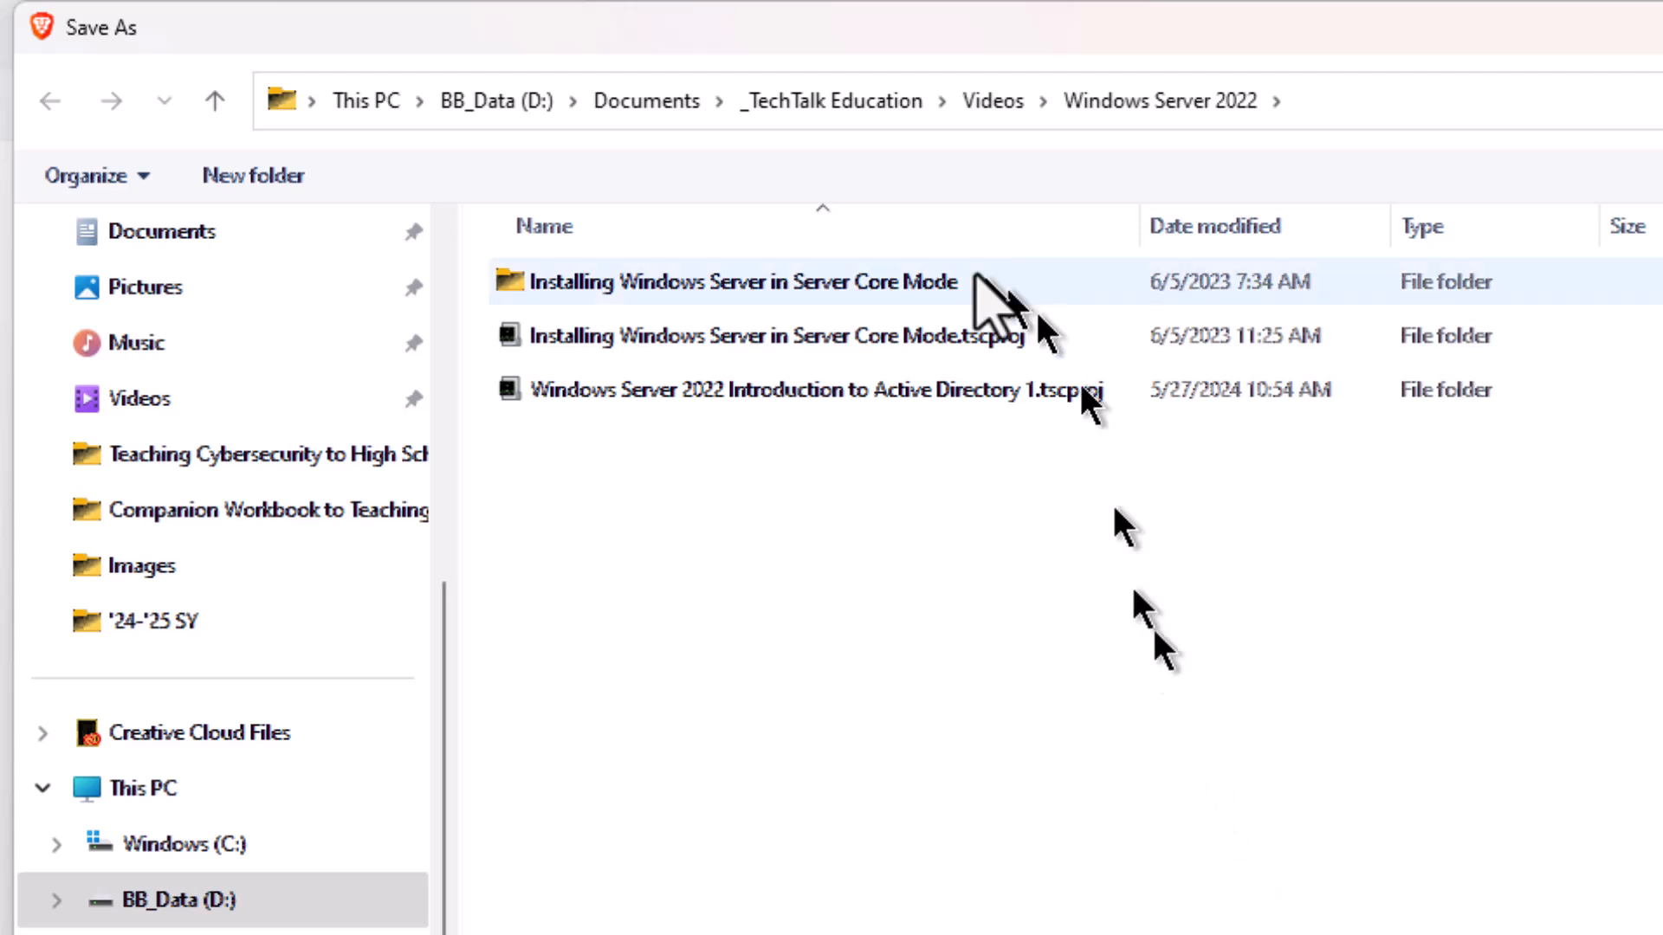
Step: Choose D:\Software\Windows Server 2022 as the download's save location and select SERVER_EVAL_x64FRE_en-us.iso there
left_click(511, 100)
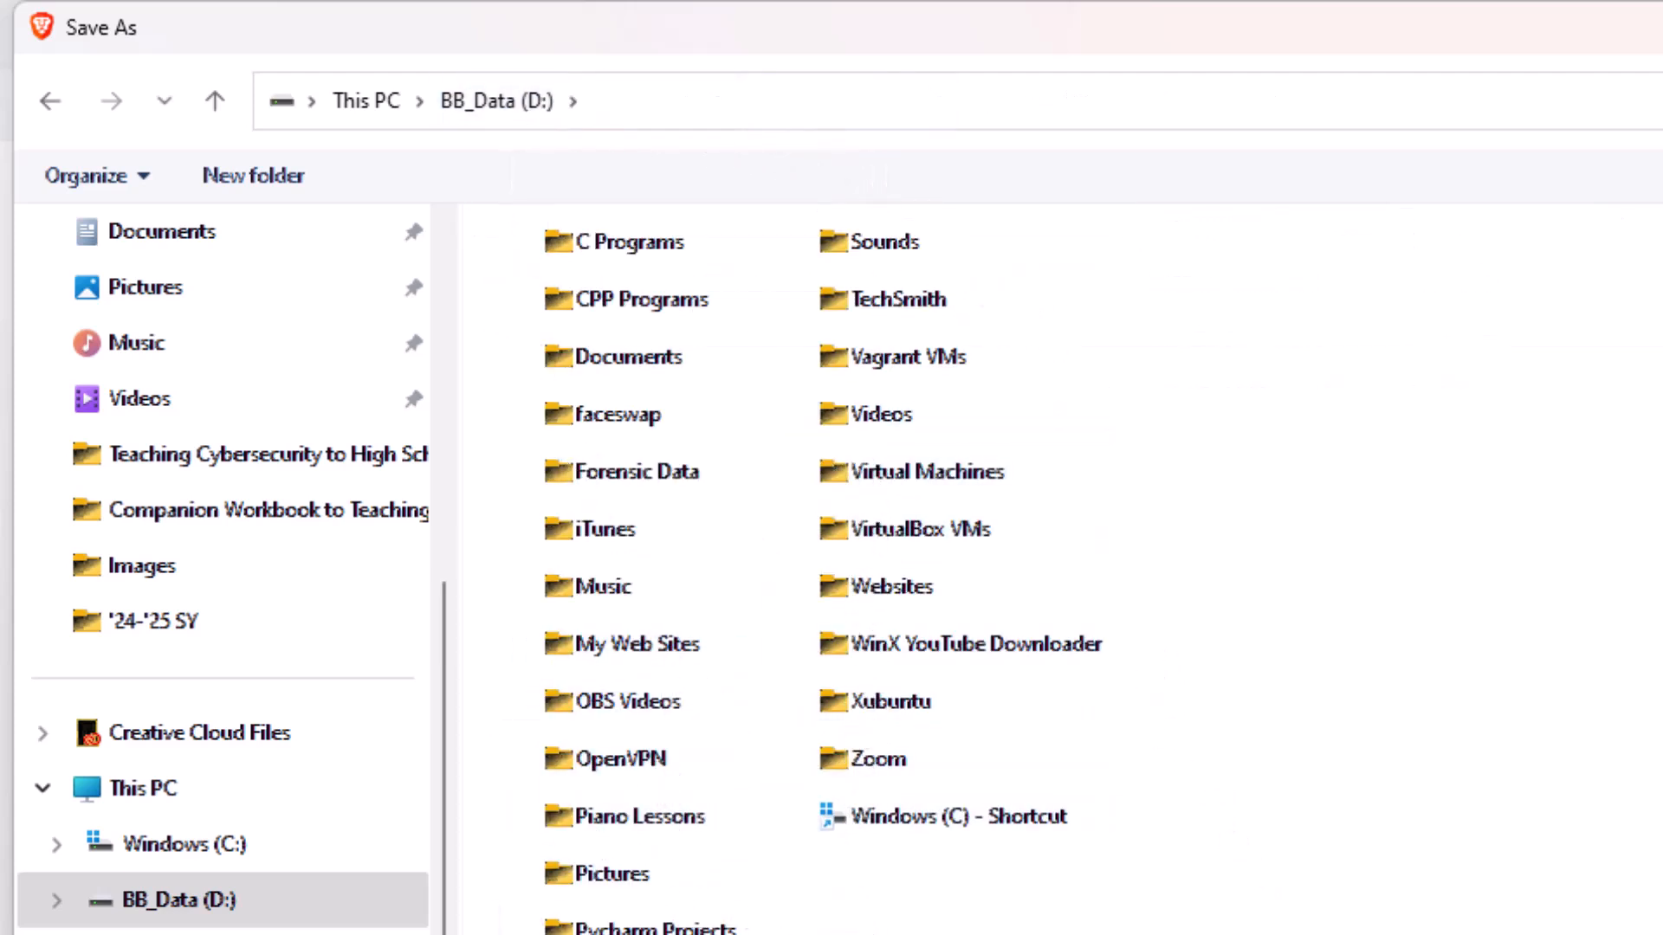
double_click(555, 934)
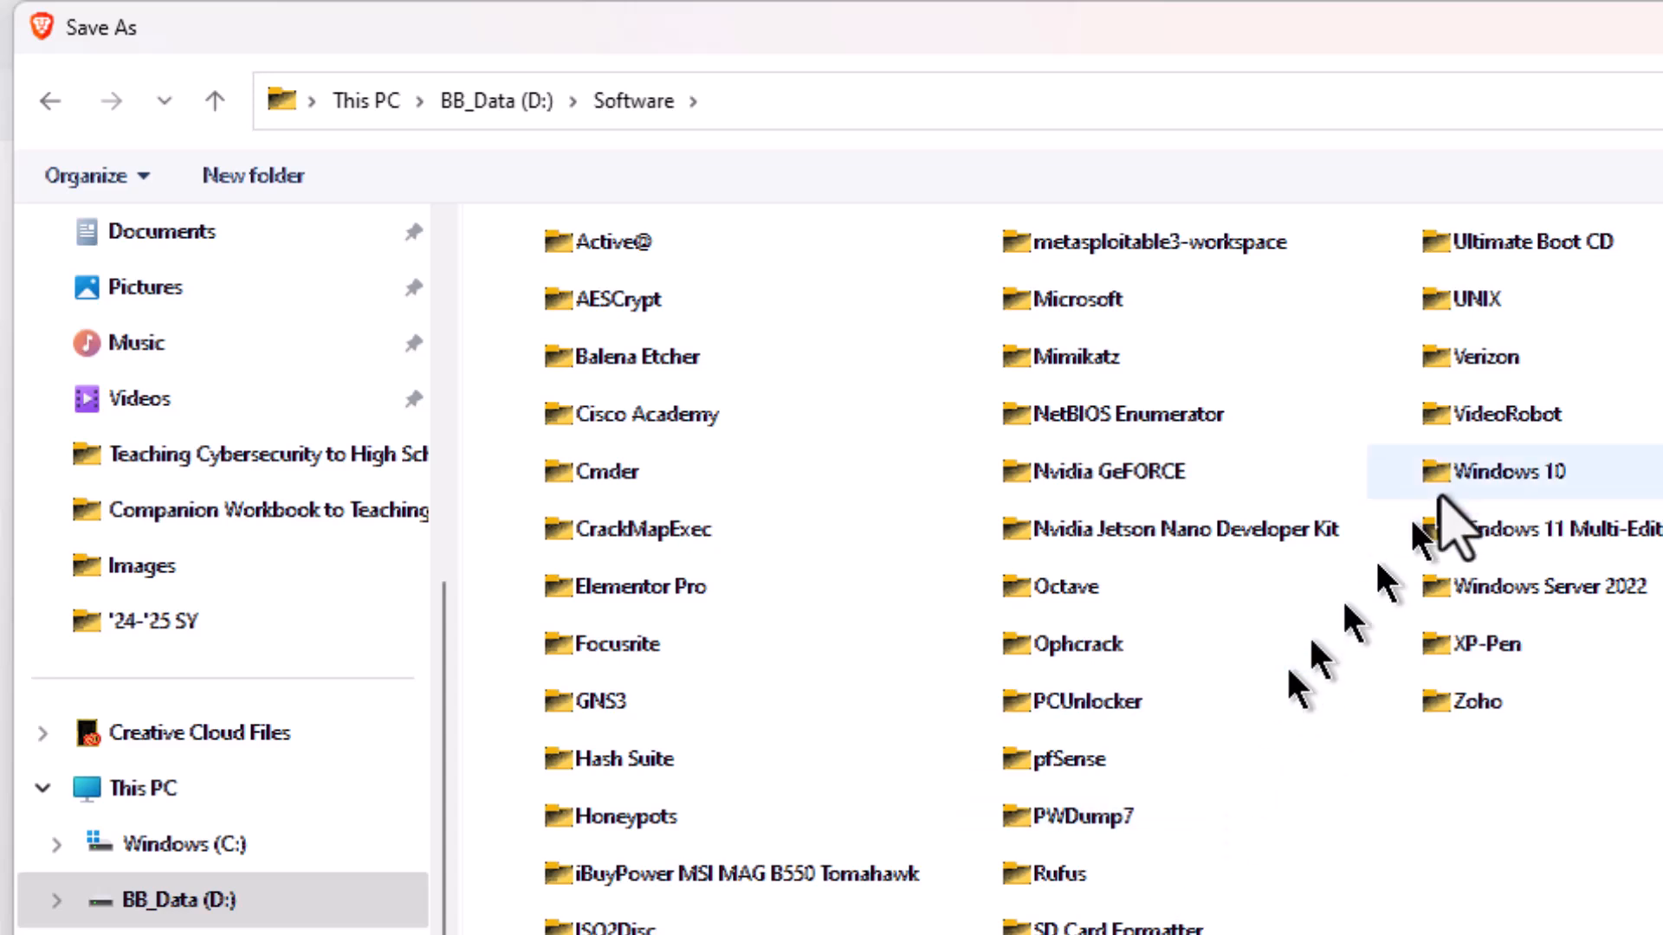
double_click(1466, 597)
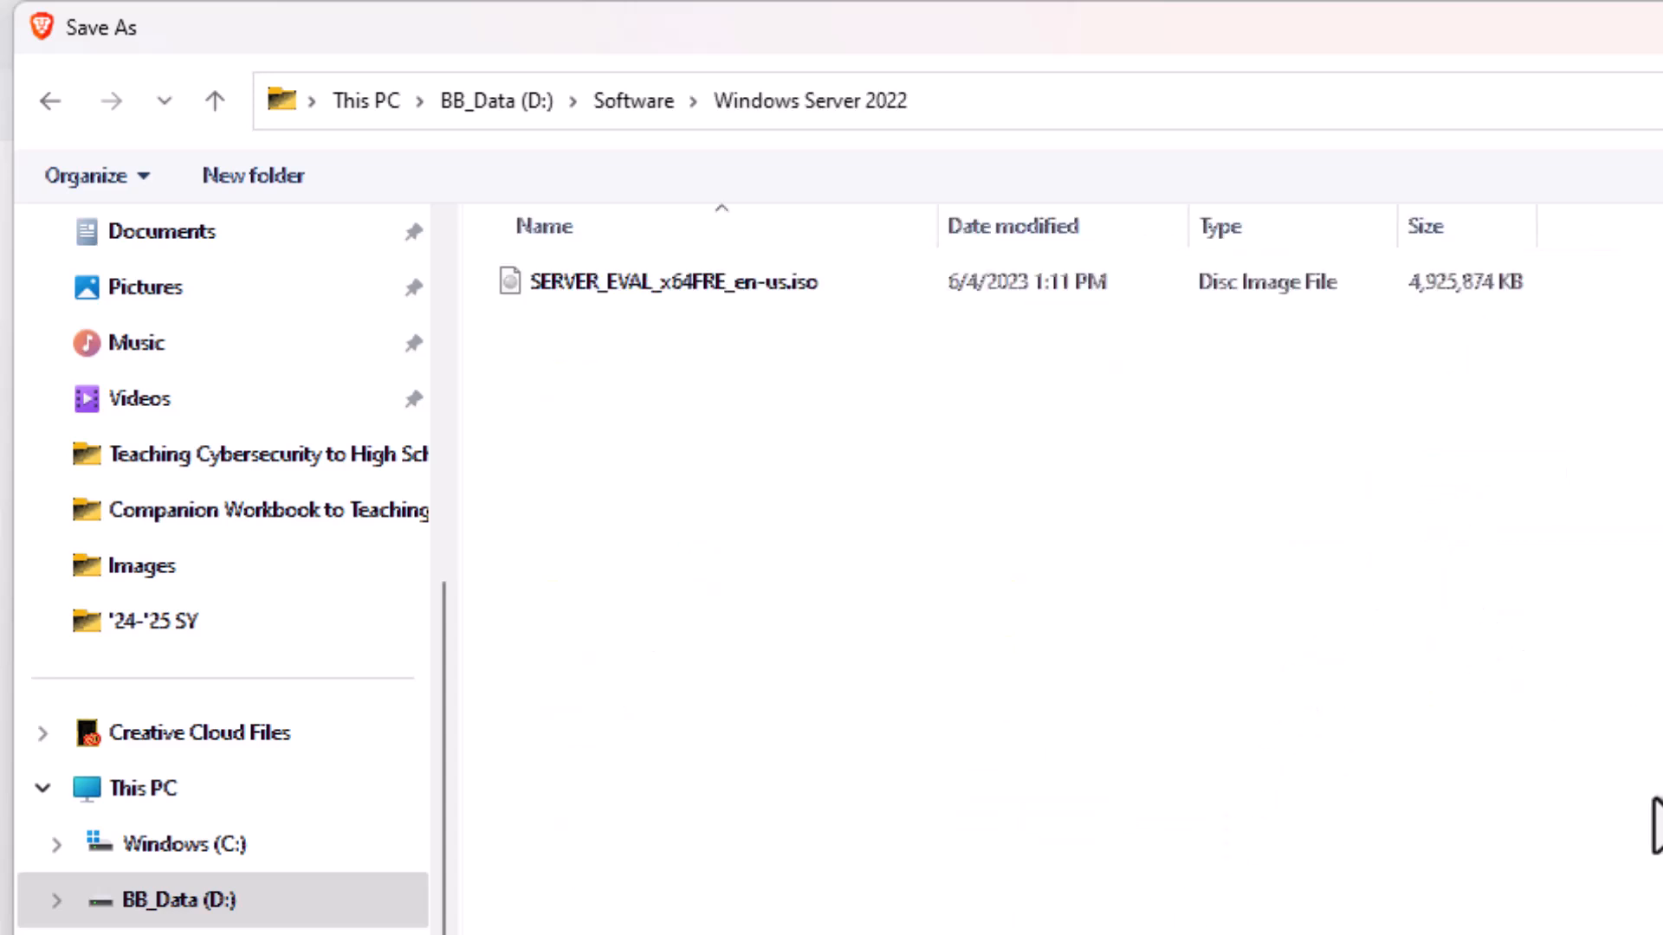
left_click(693, 290)
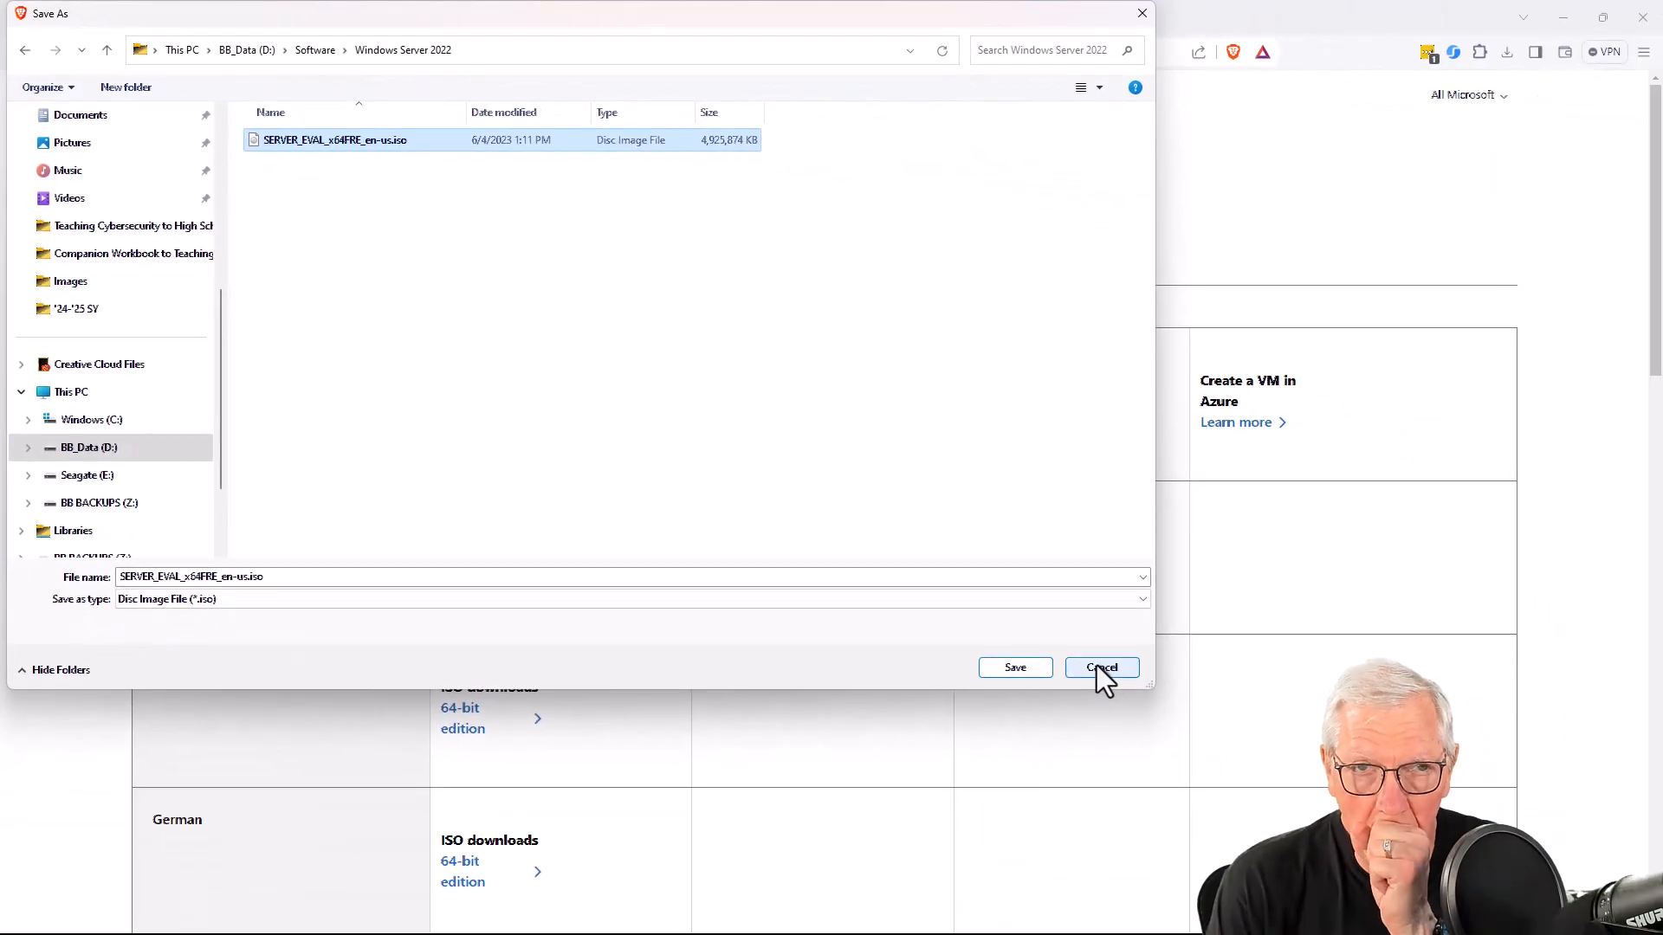
left_click(1097, 665)
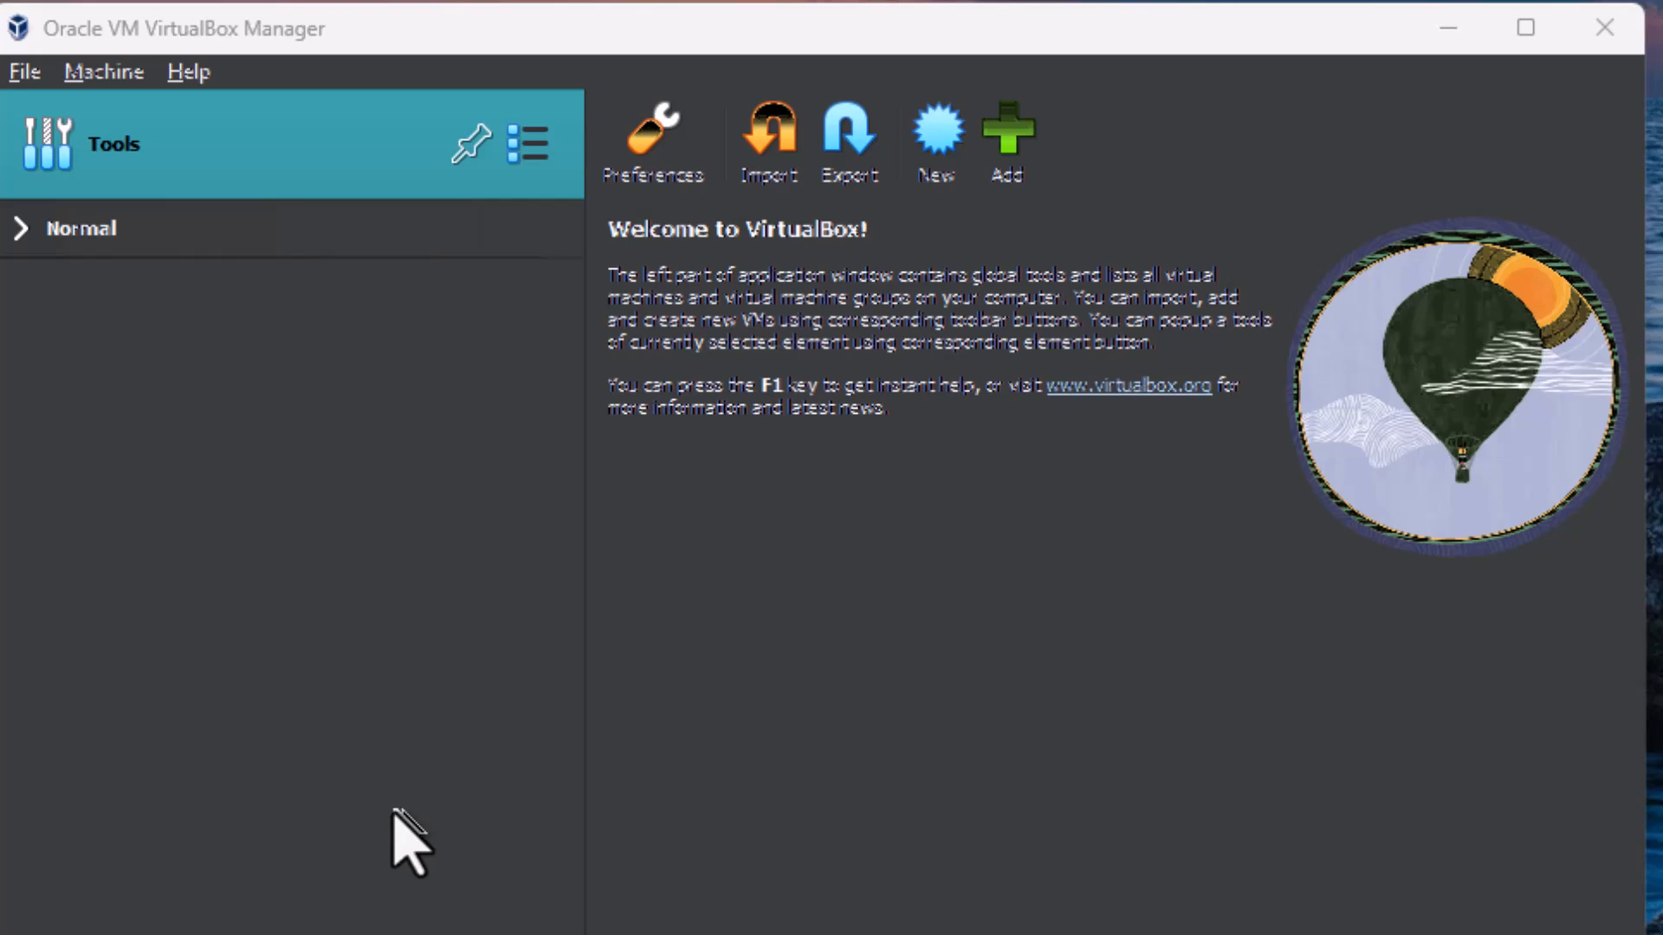
Step: Look over the virtual machines in the Normal group of VirtualBox Manager and collapse the group again
left_click(26, 242)
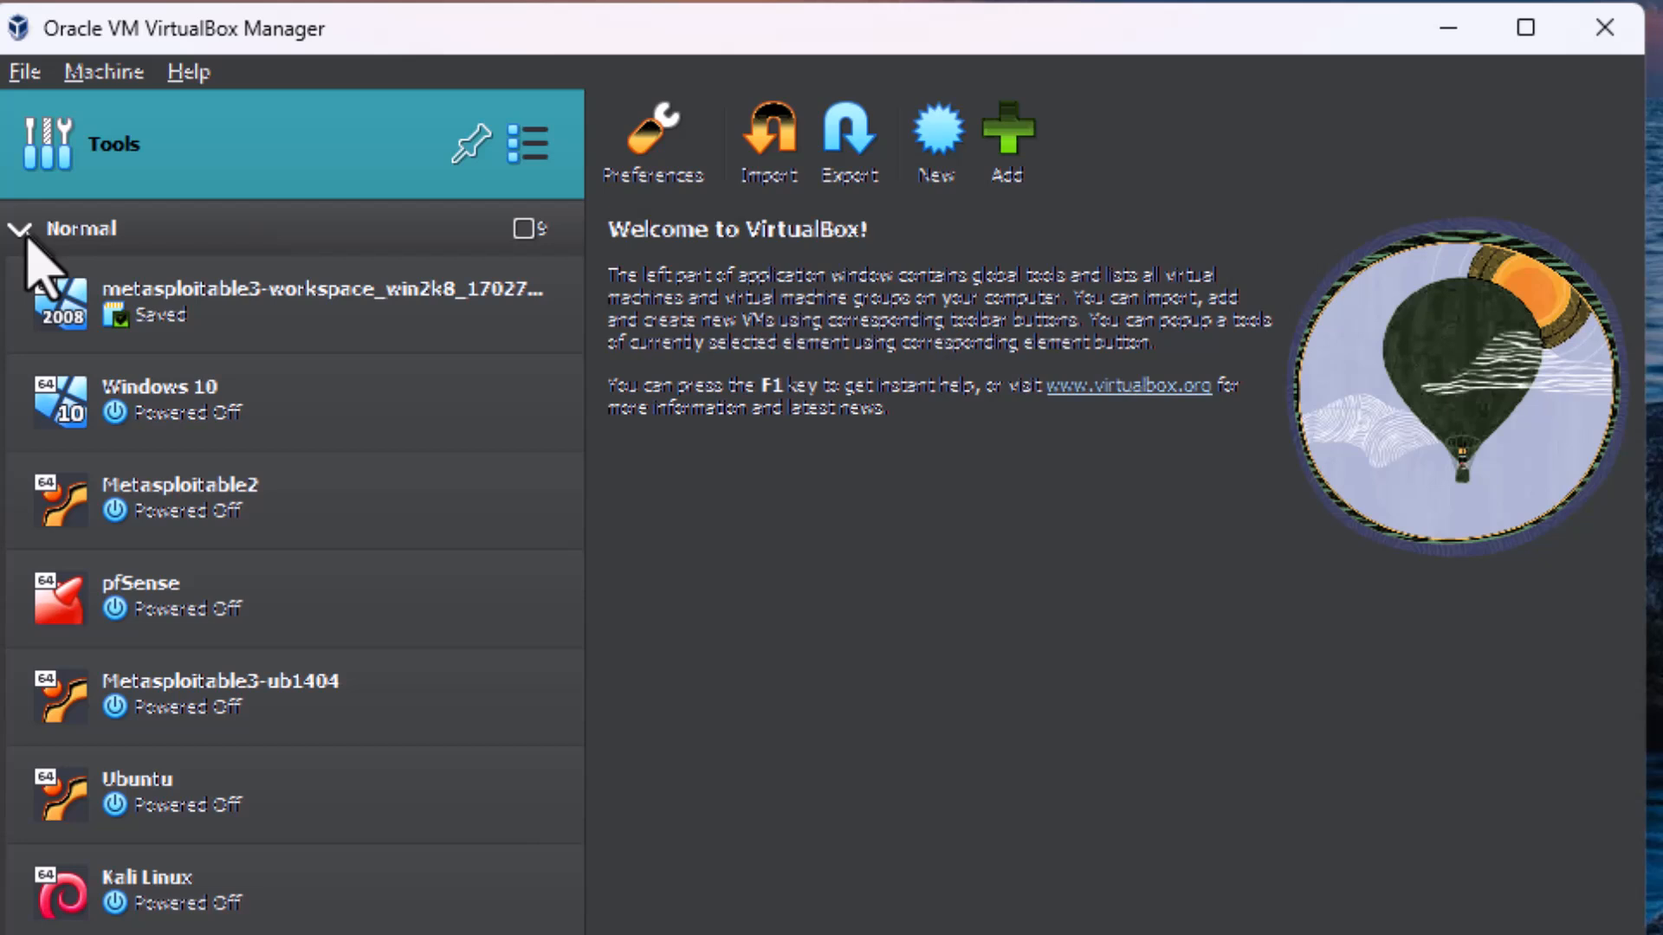
left_click(26, 241)
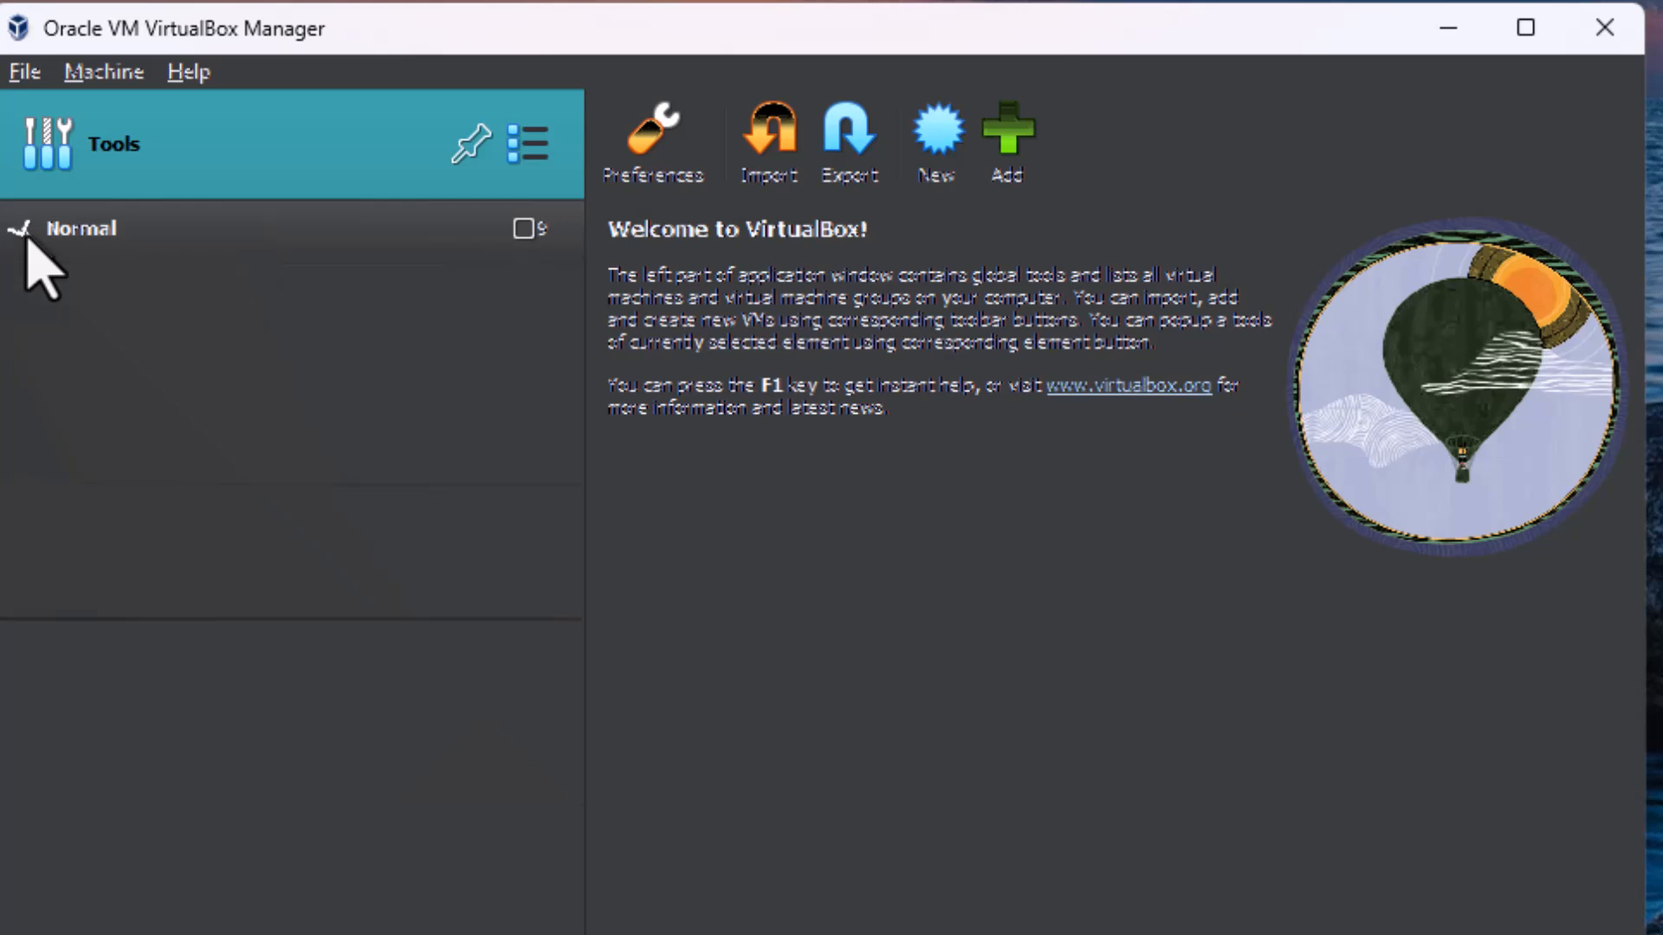
left_click(26, 241)
left_click(26, 241)
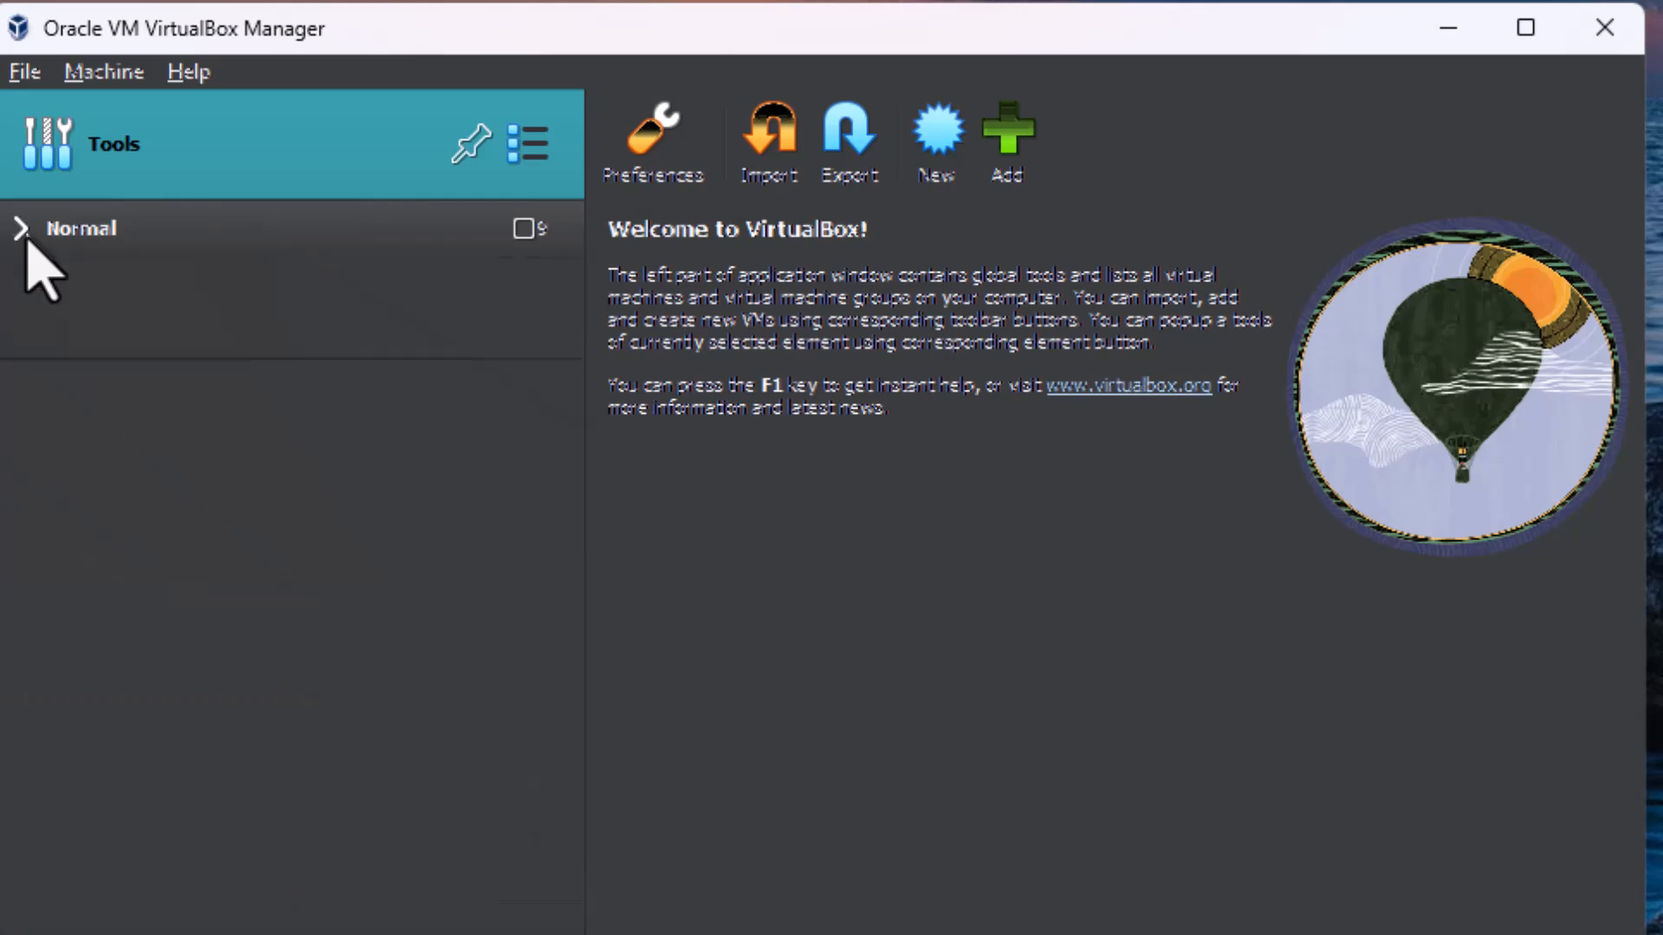
Step: Start creating a new virtual machine in the Normal group and name it Windows Server 2022
right_click(223, 236)
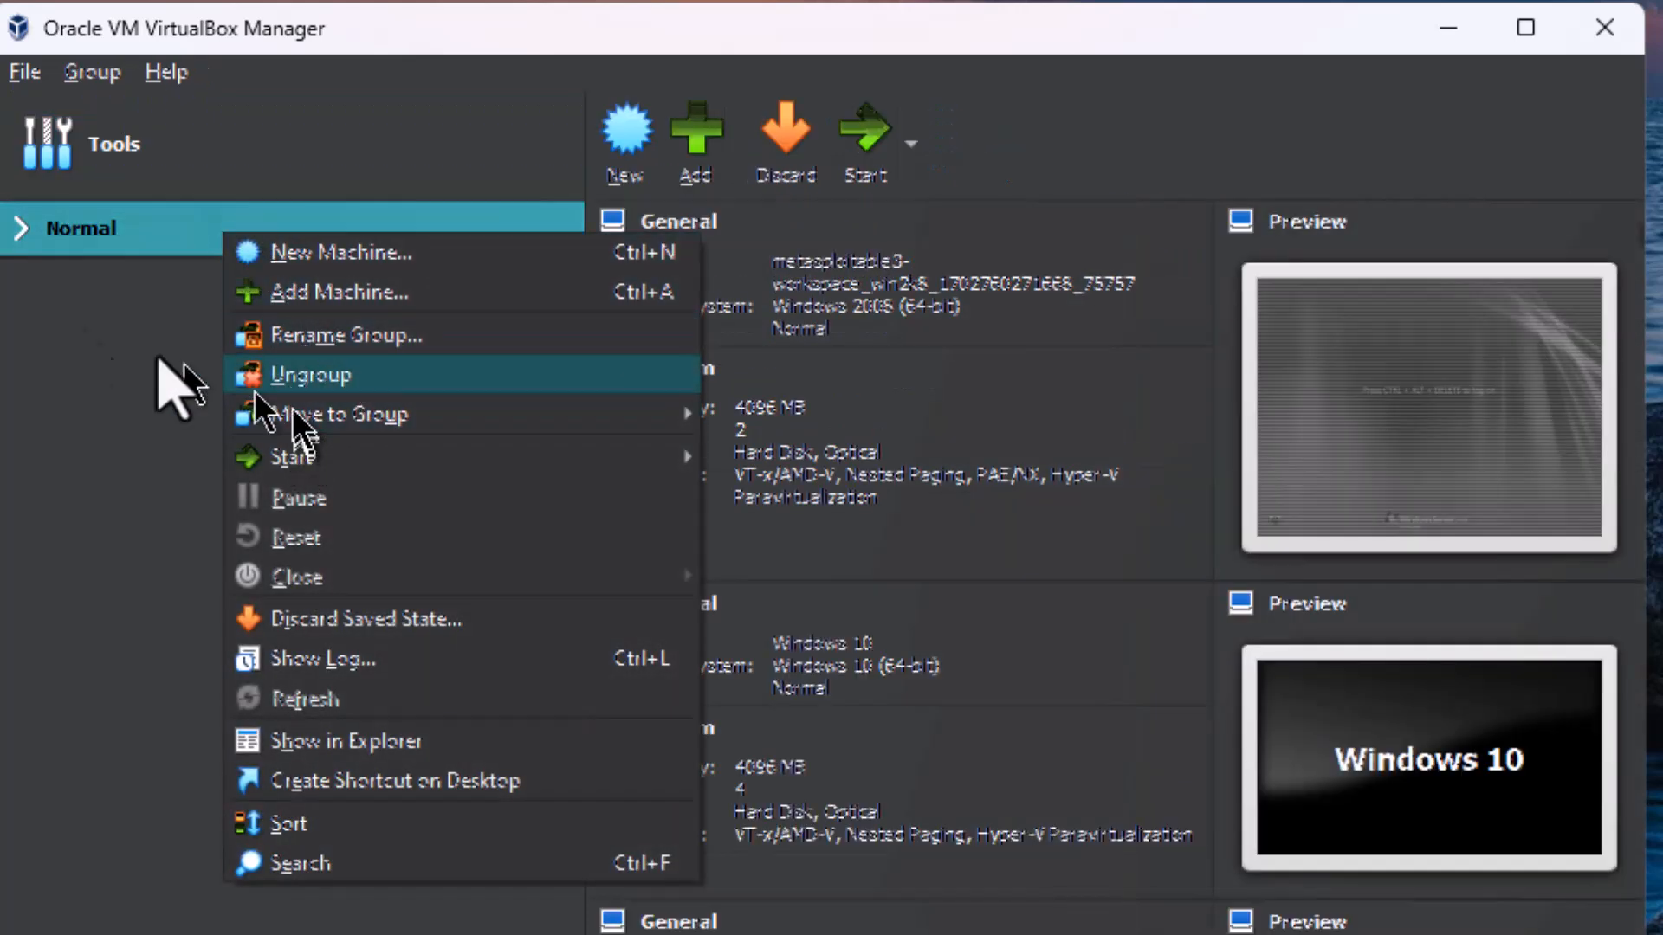
left_click(44, 334)
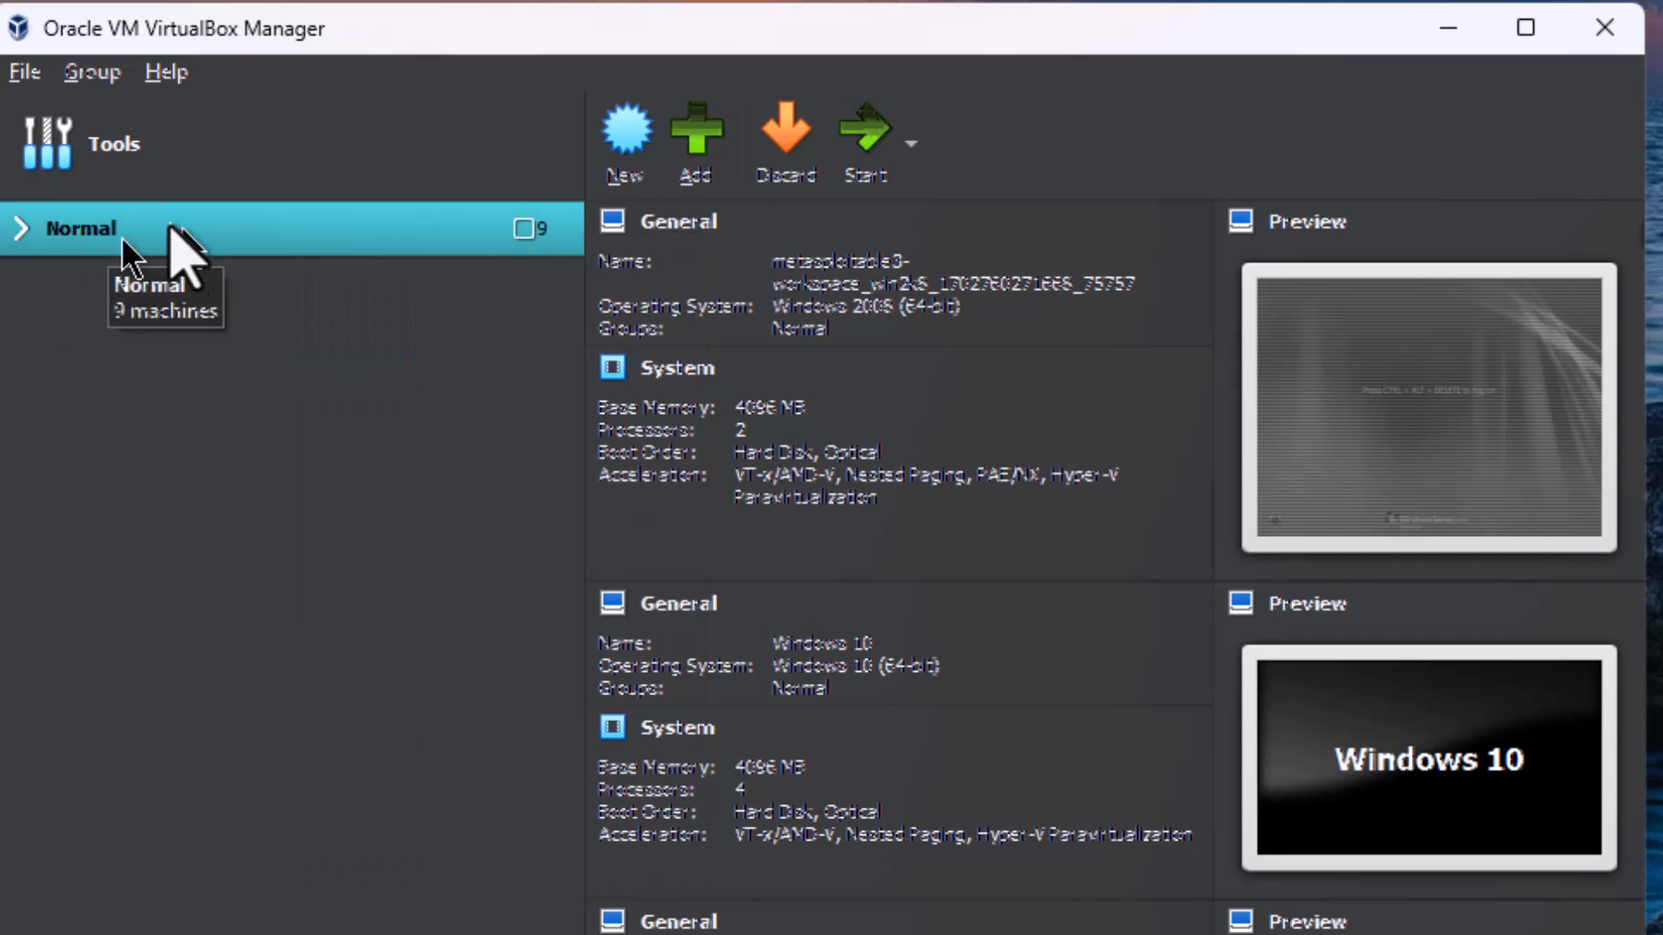
left_click(658, 141)
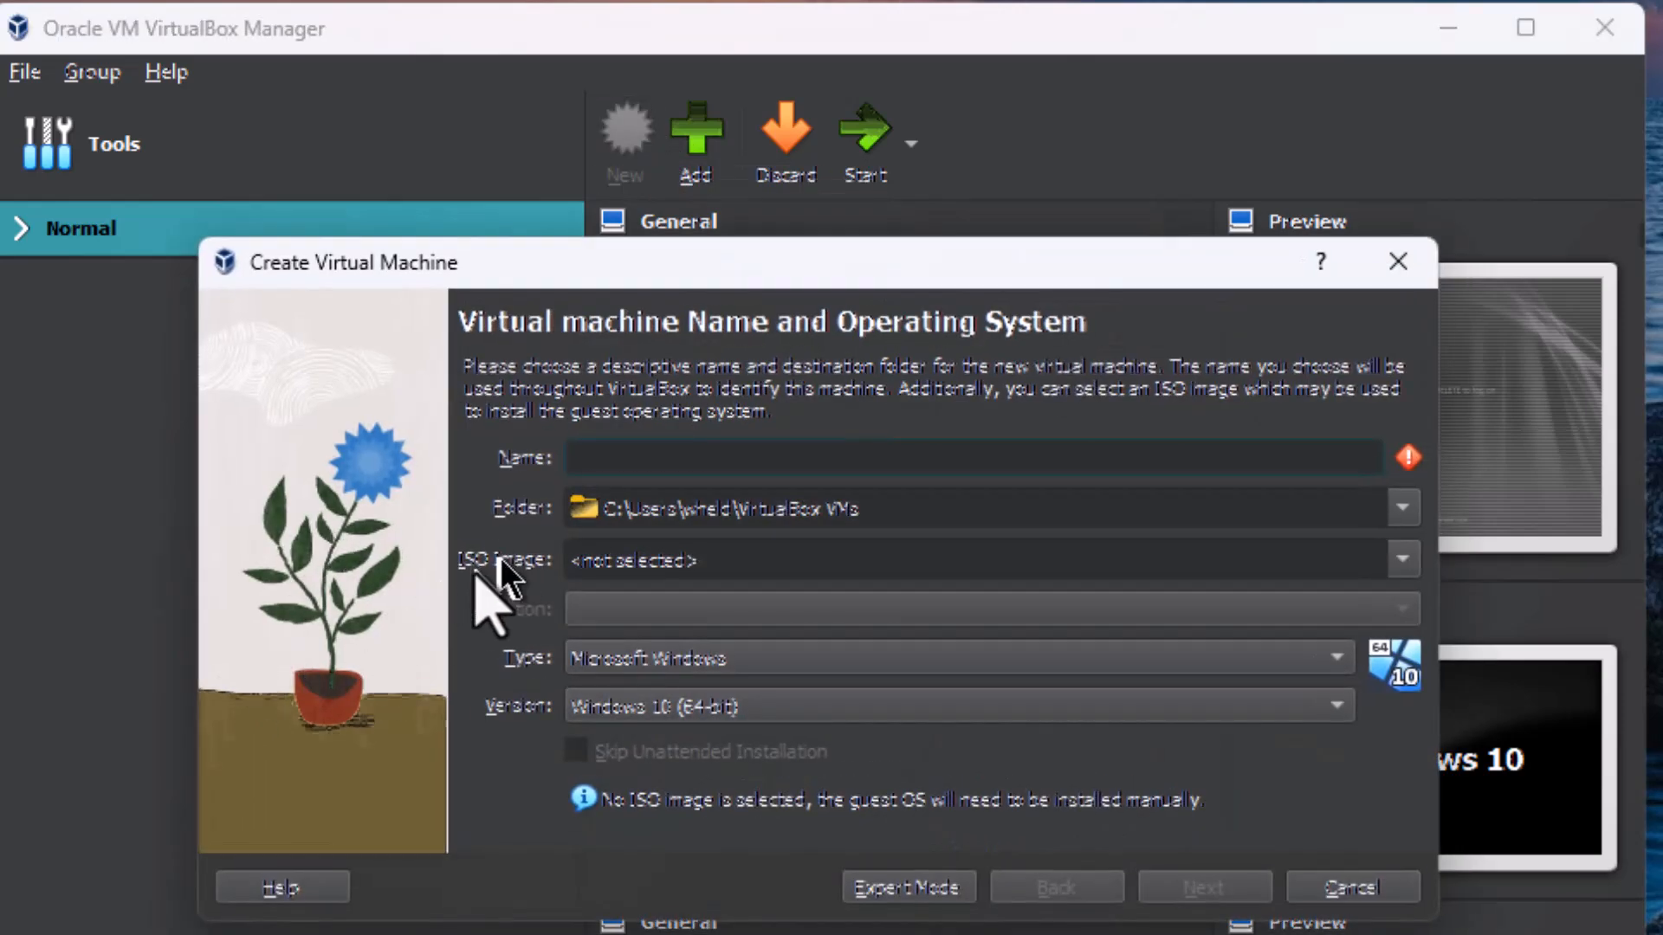
type("Windows Server 2022")
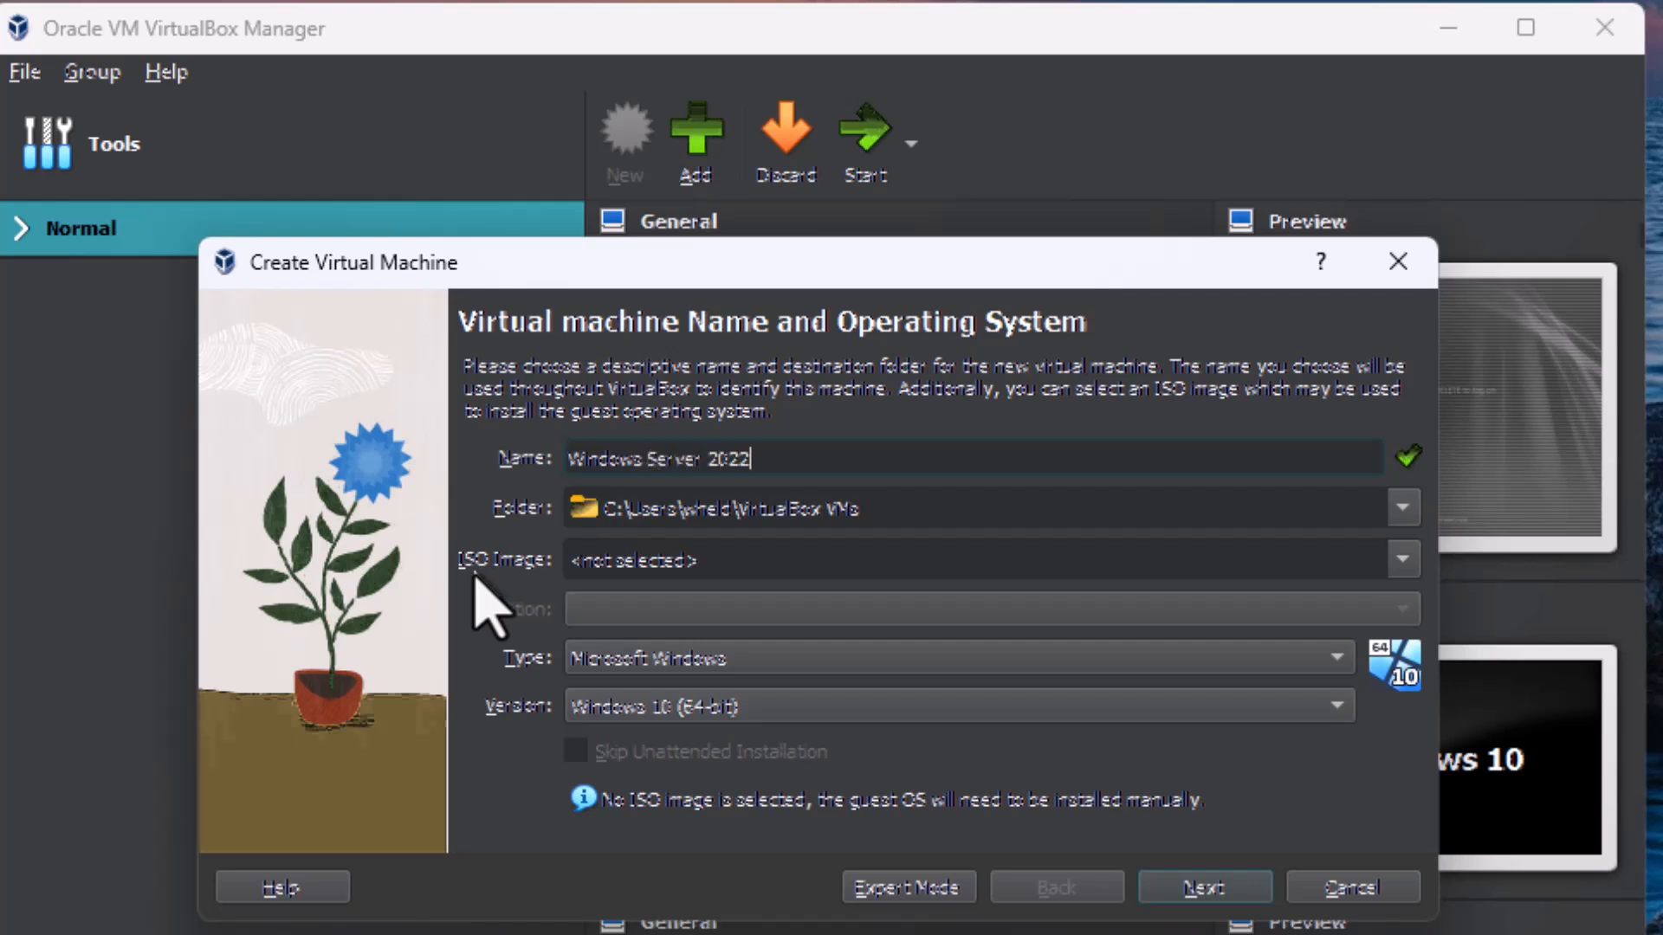
Step: Set the new machine's folder to D:\VirtualBox VMs\Windows Server 2022
left_click(1403, 509)
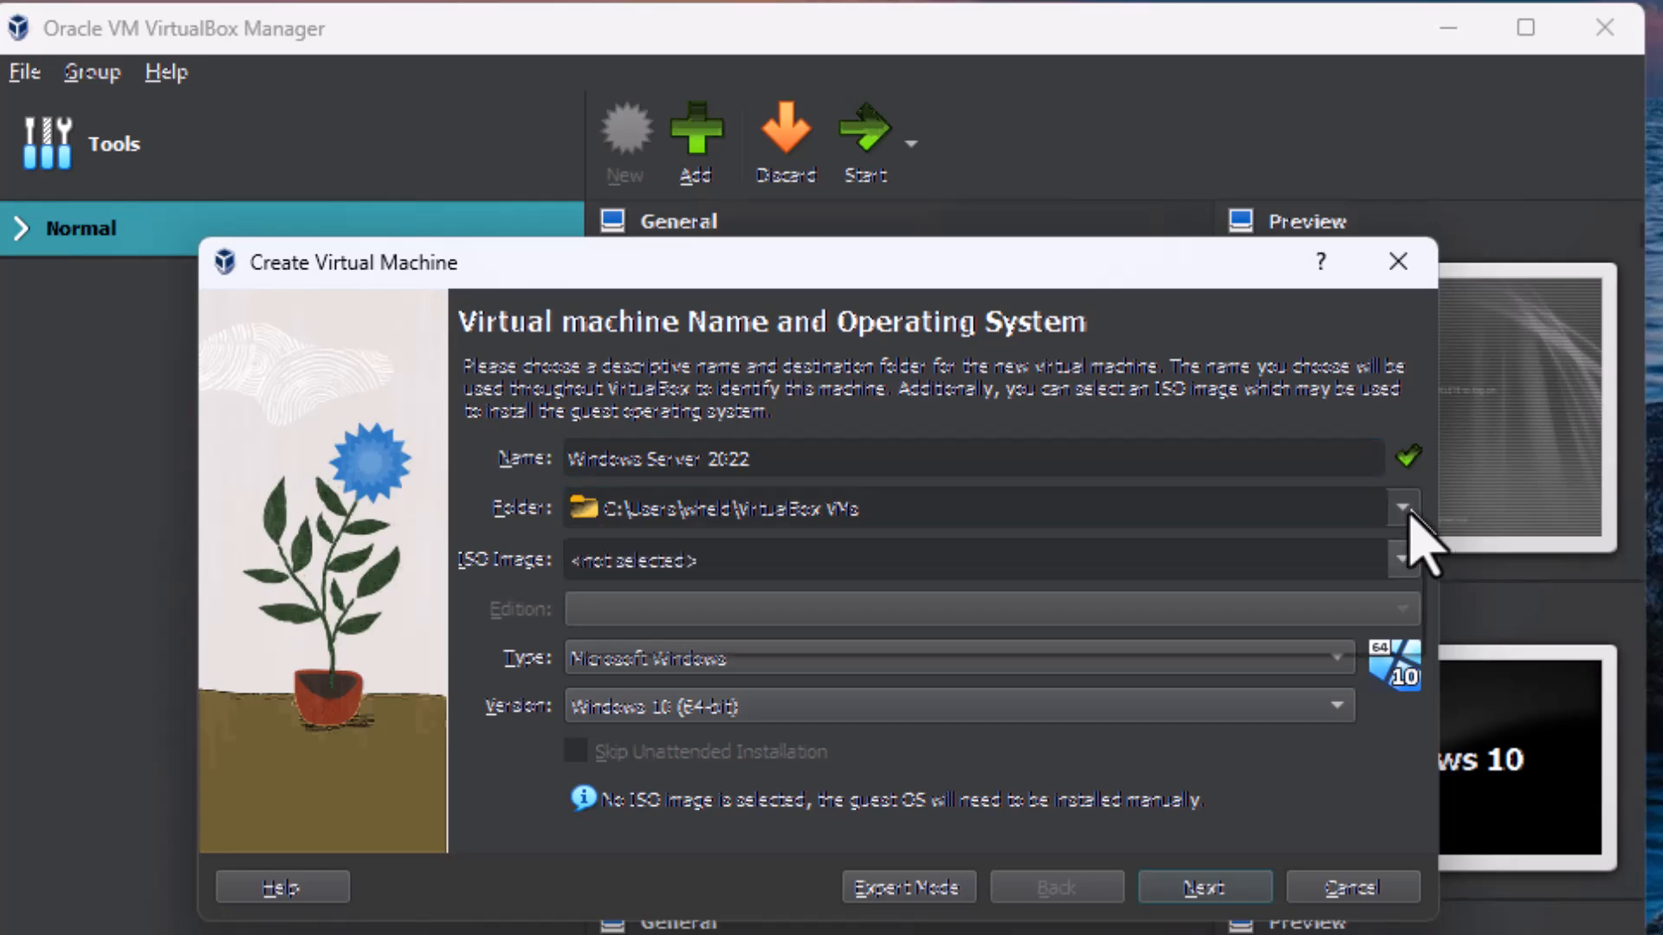
left_click(812, 582)
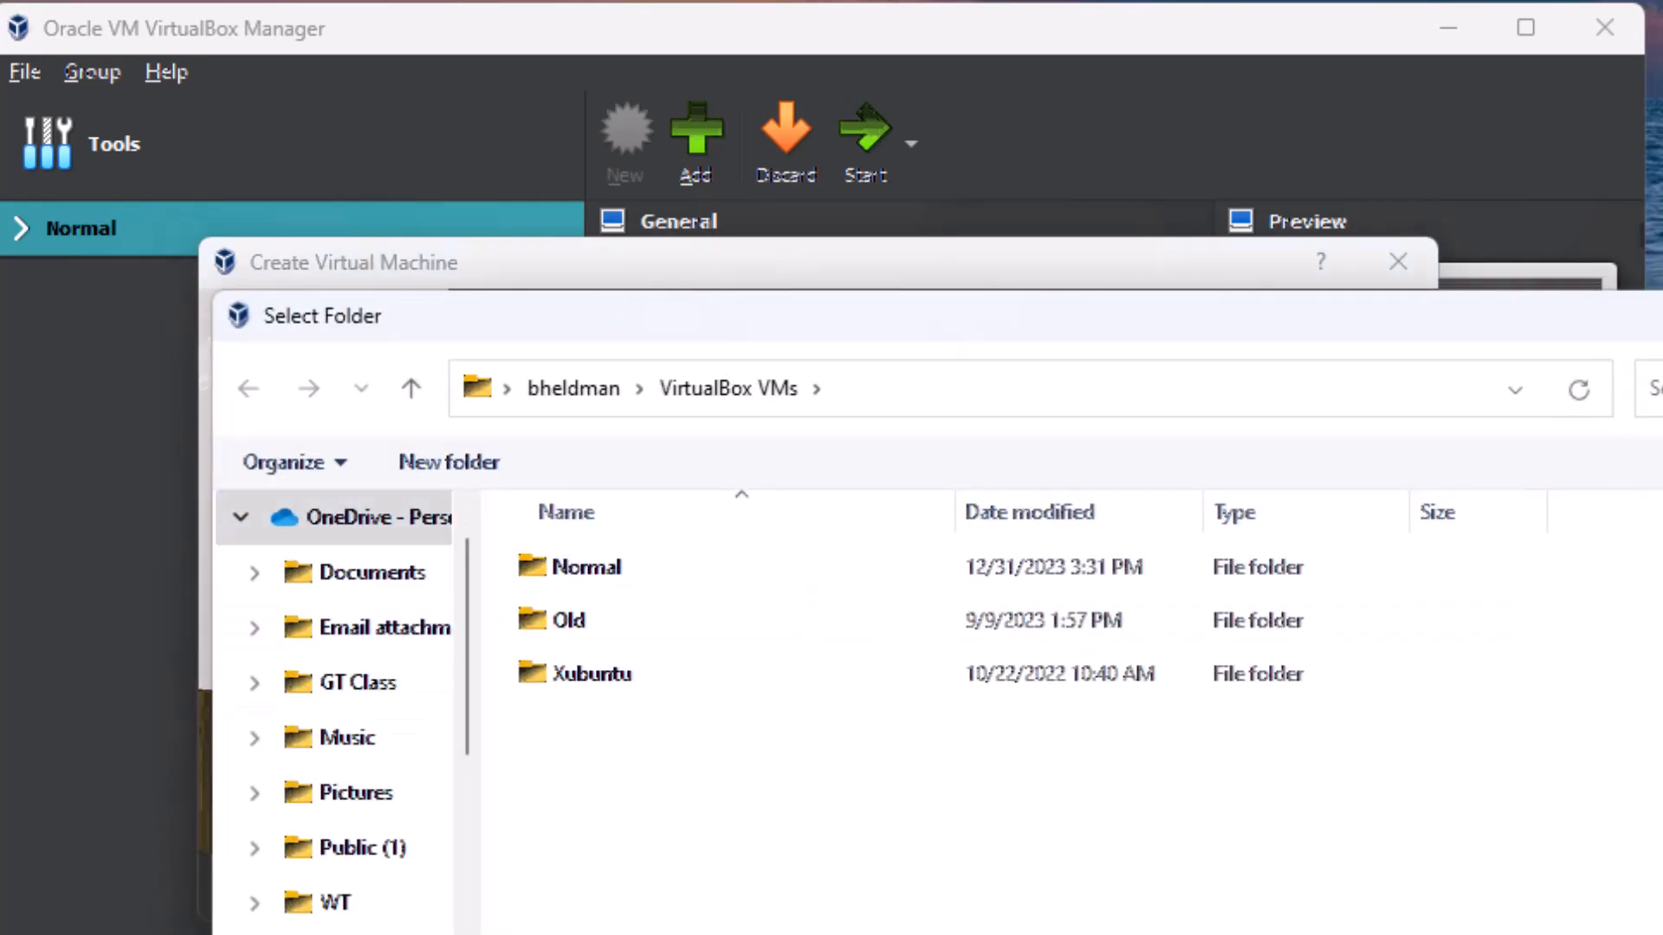
scroll(278, 910, "down", 5)
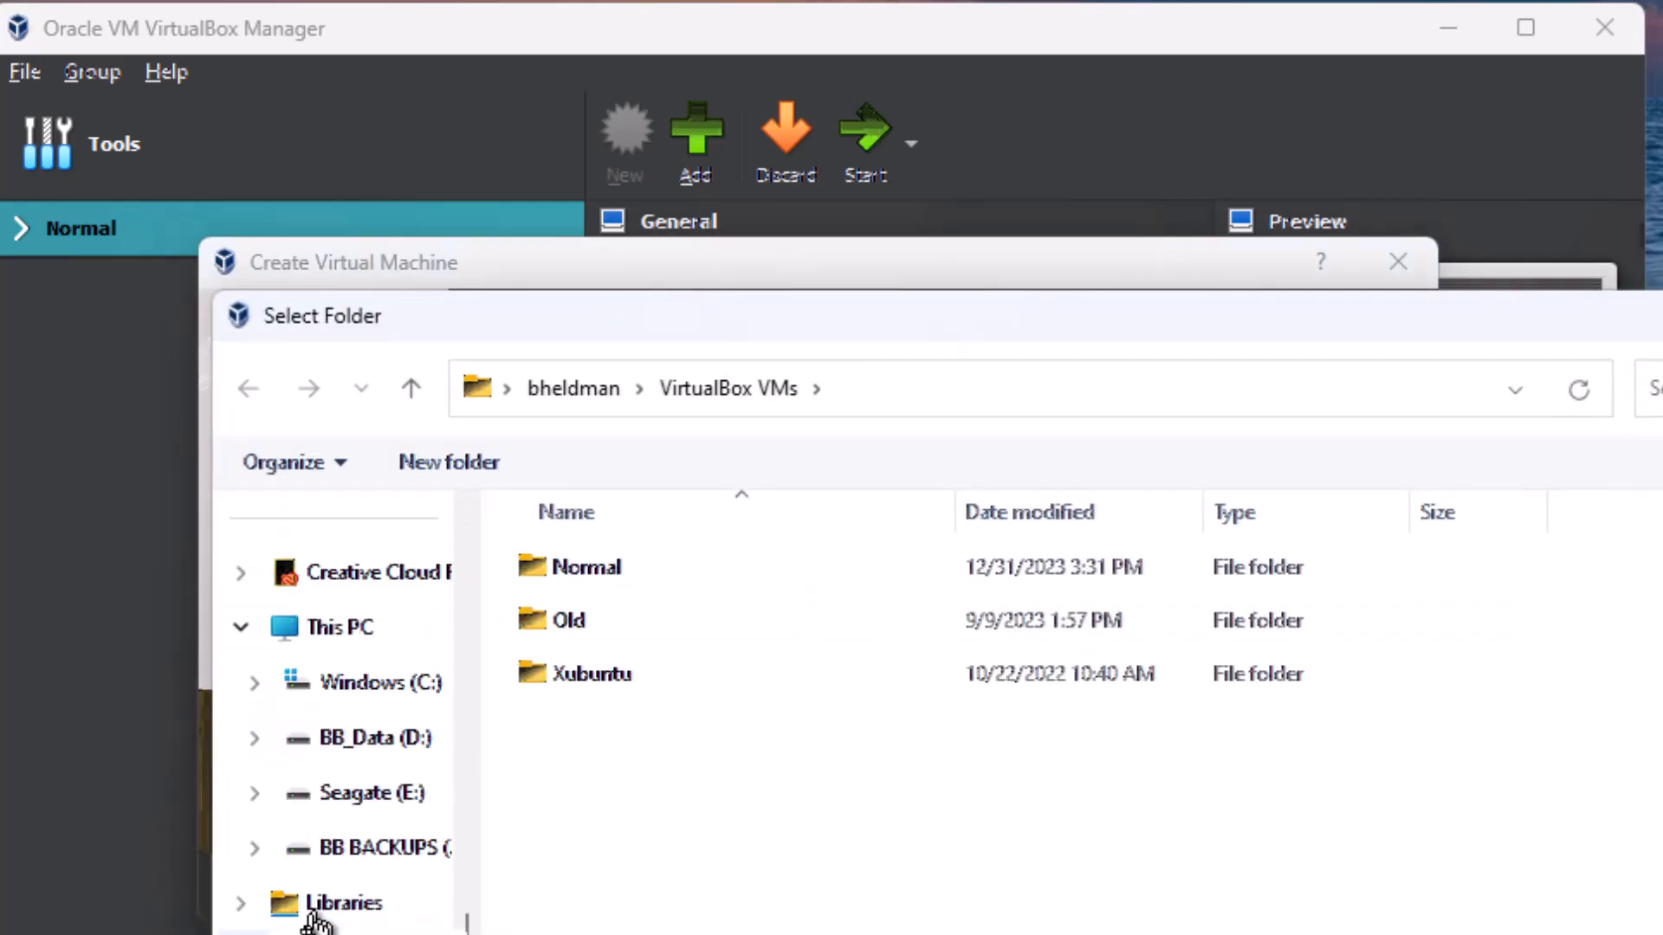
left_click(313, 760)
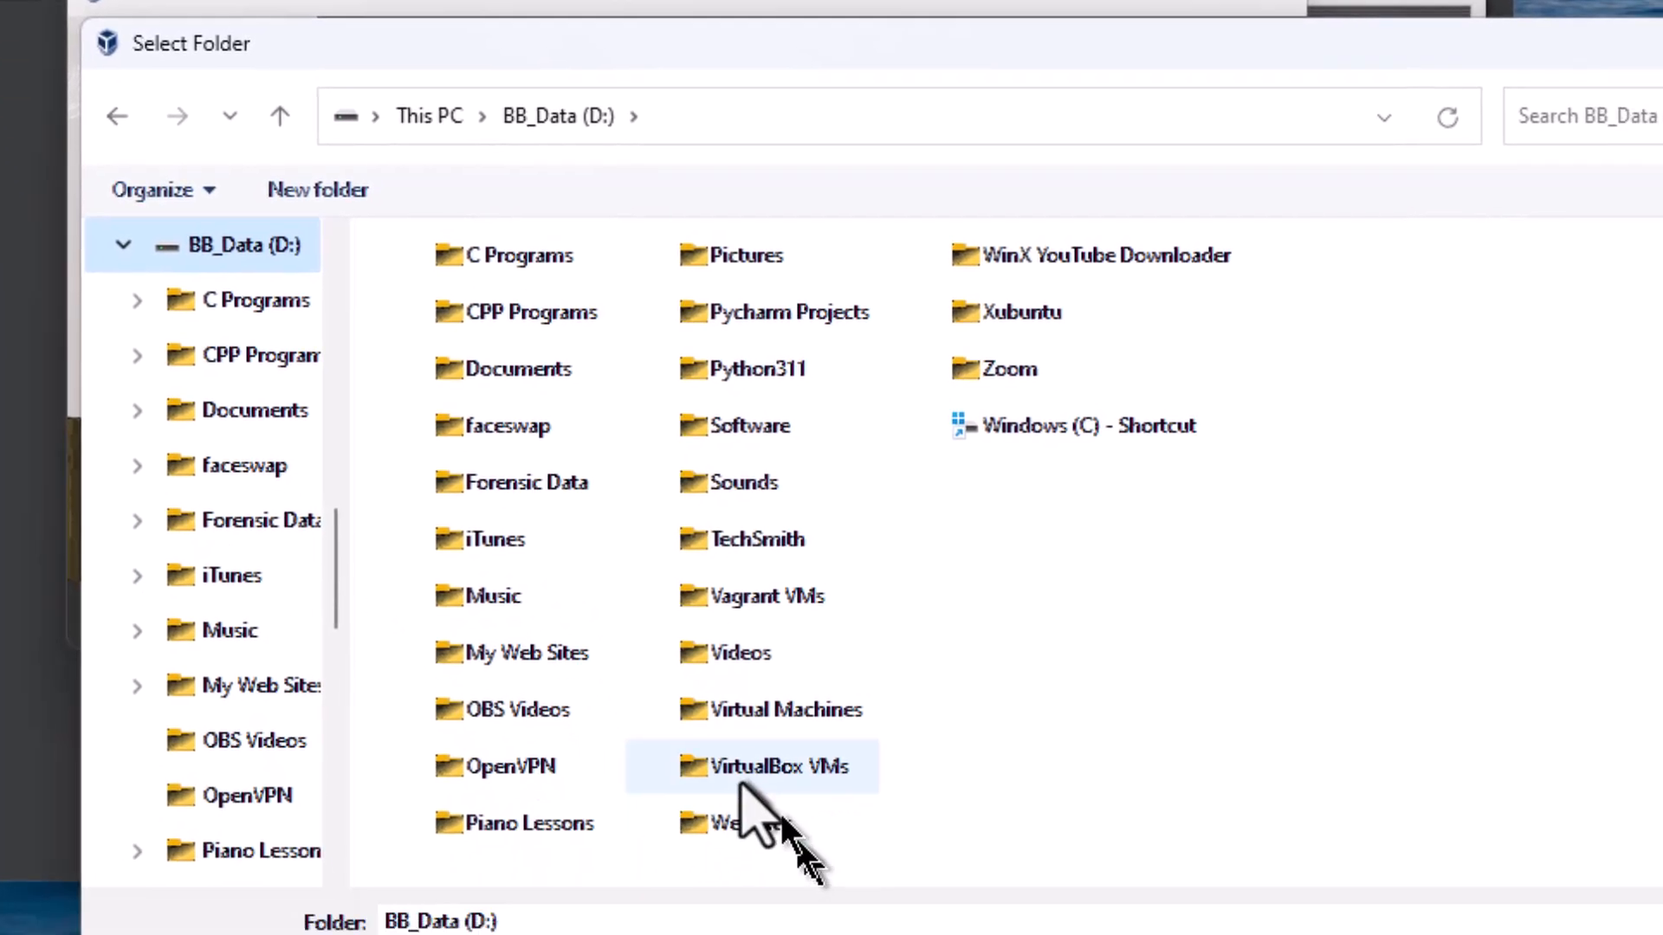
double_click(875, 934)
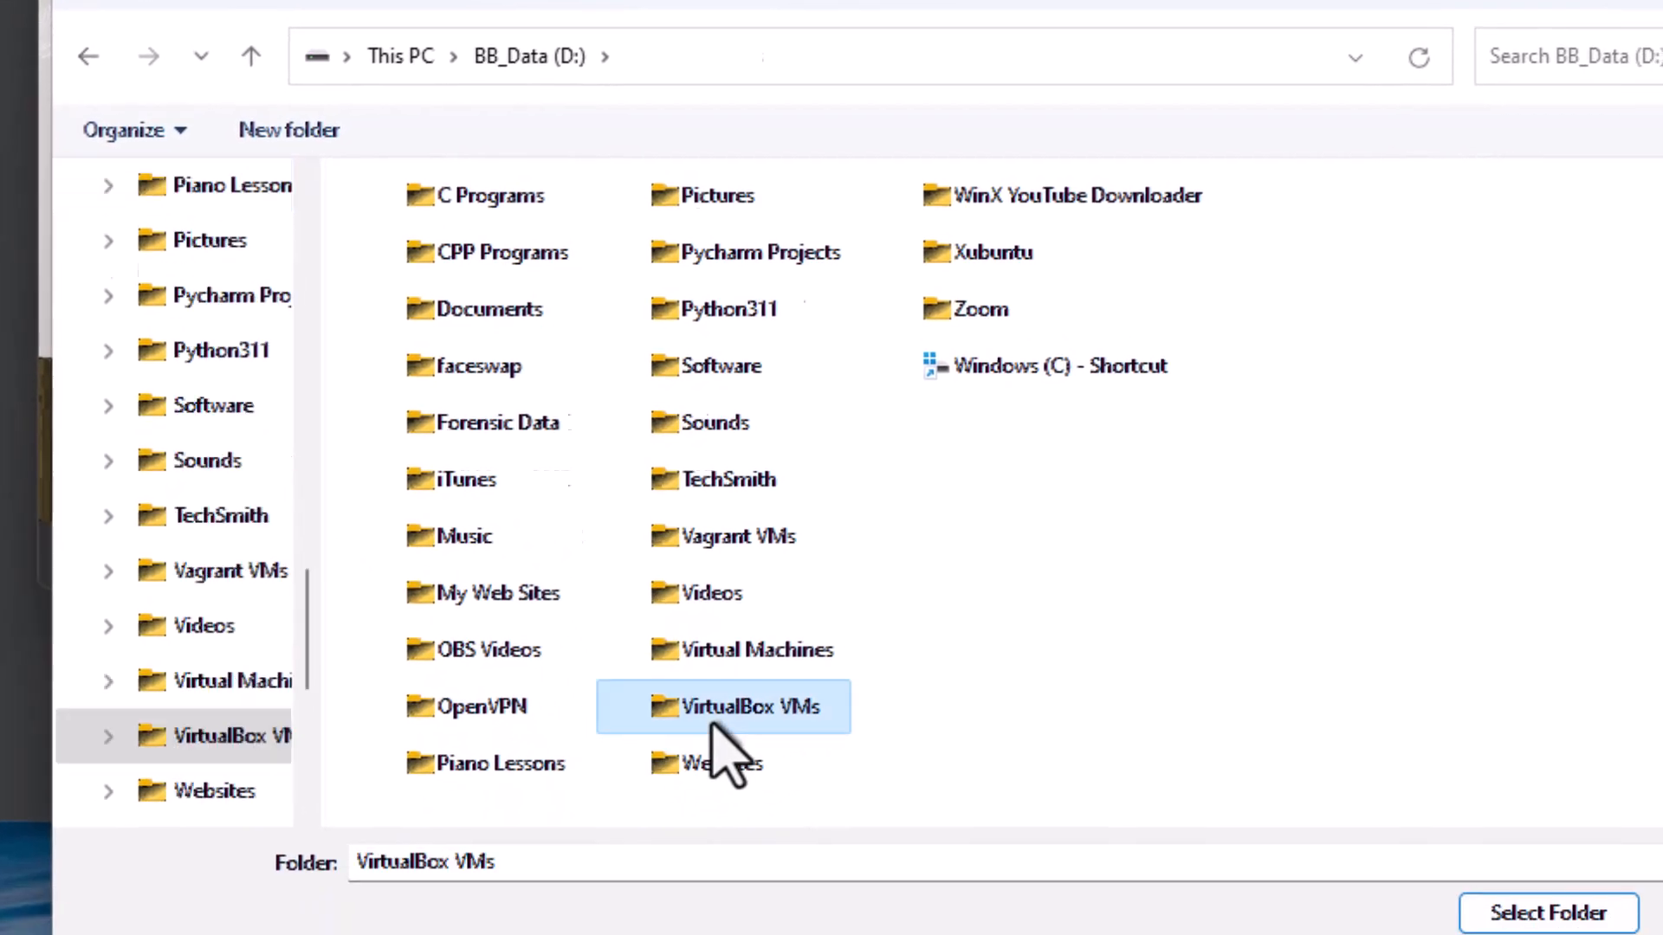
double_click(759, 771)
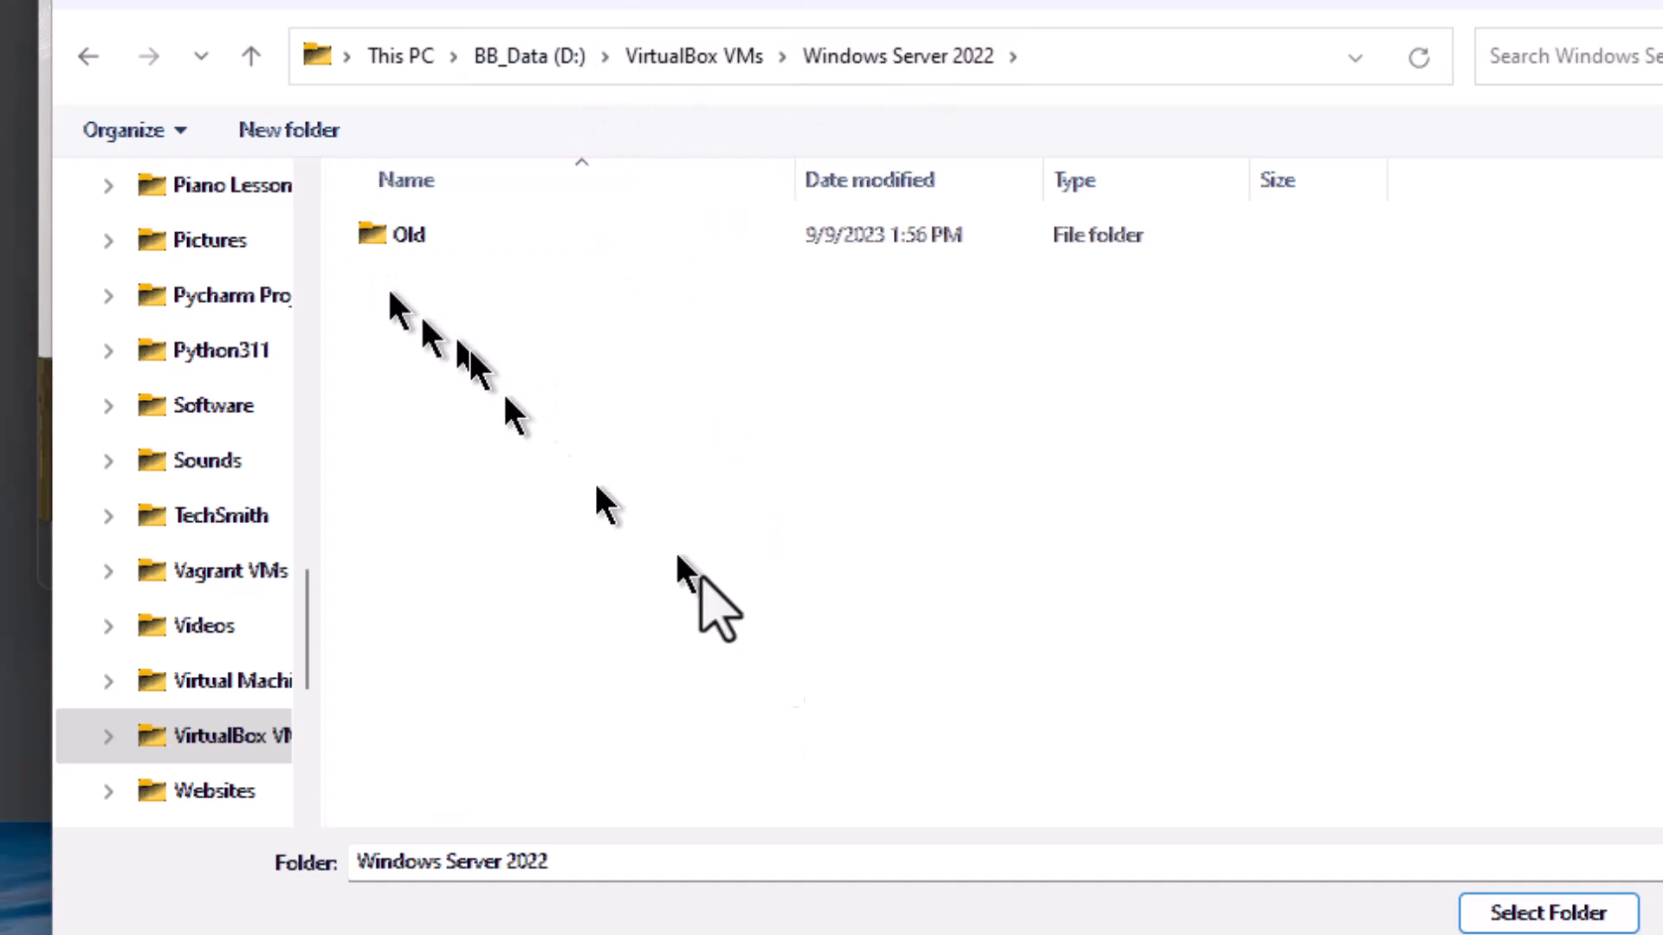
left_click(1482, 911)
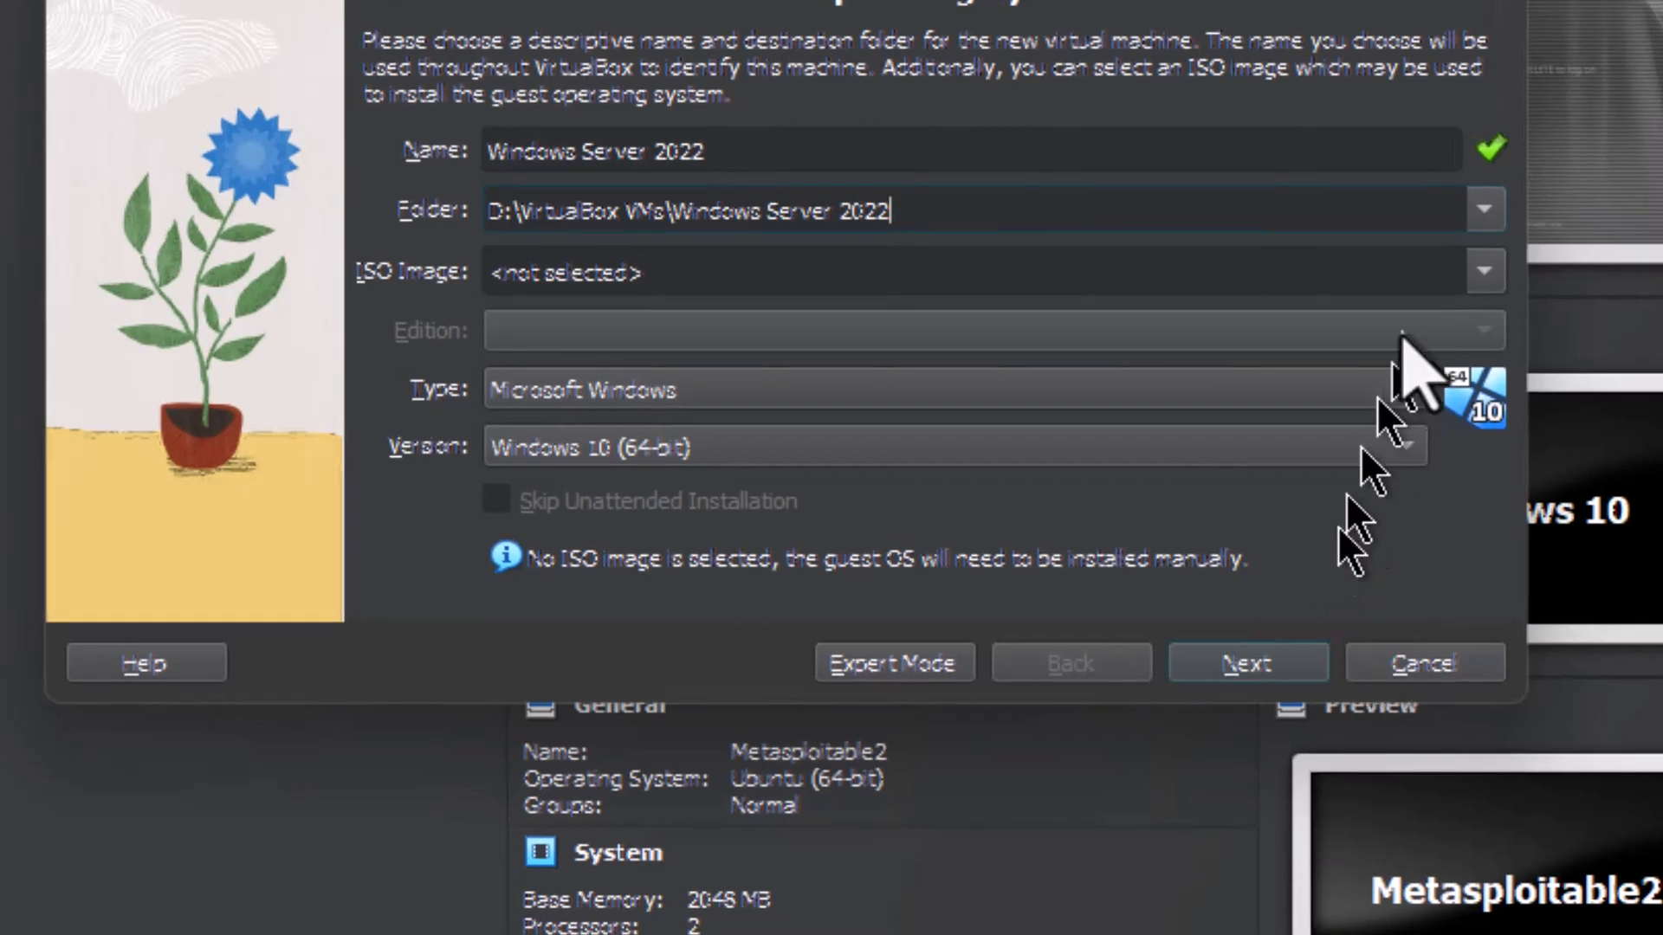
Step: Assign SERVER_EVAL_x64FRE_en-us.iso from D:\Software\Windows Server 2022 as the machine's ISO image
left_click(1486, 272)
left_click(658, 338)
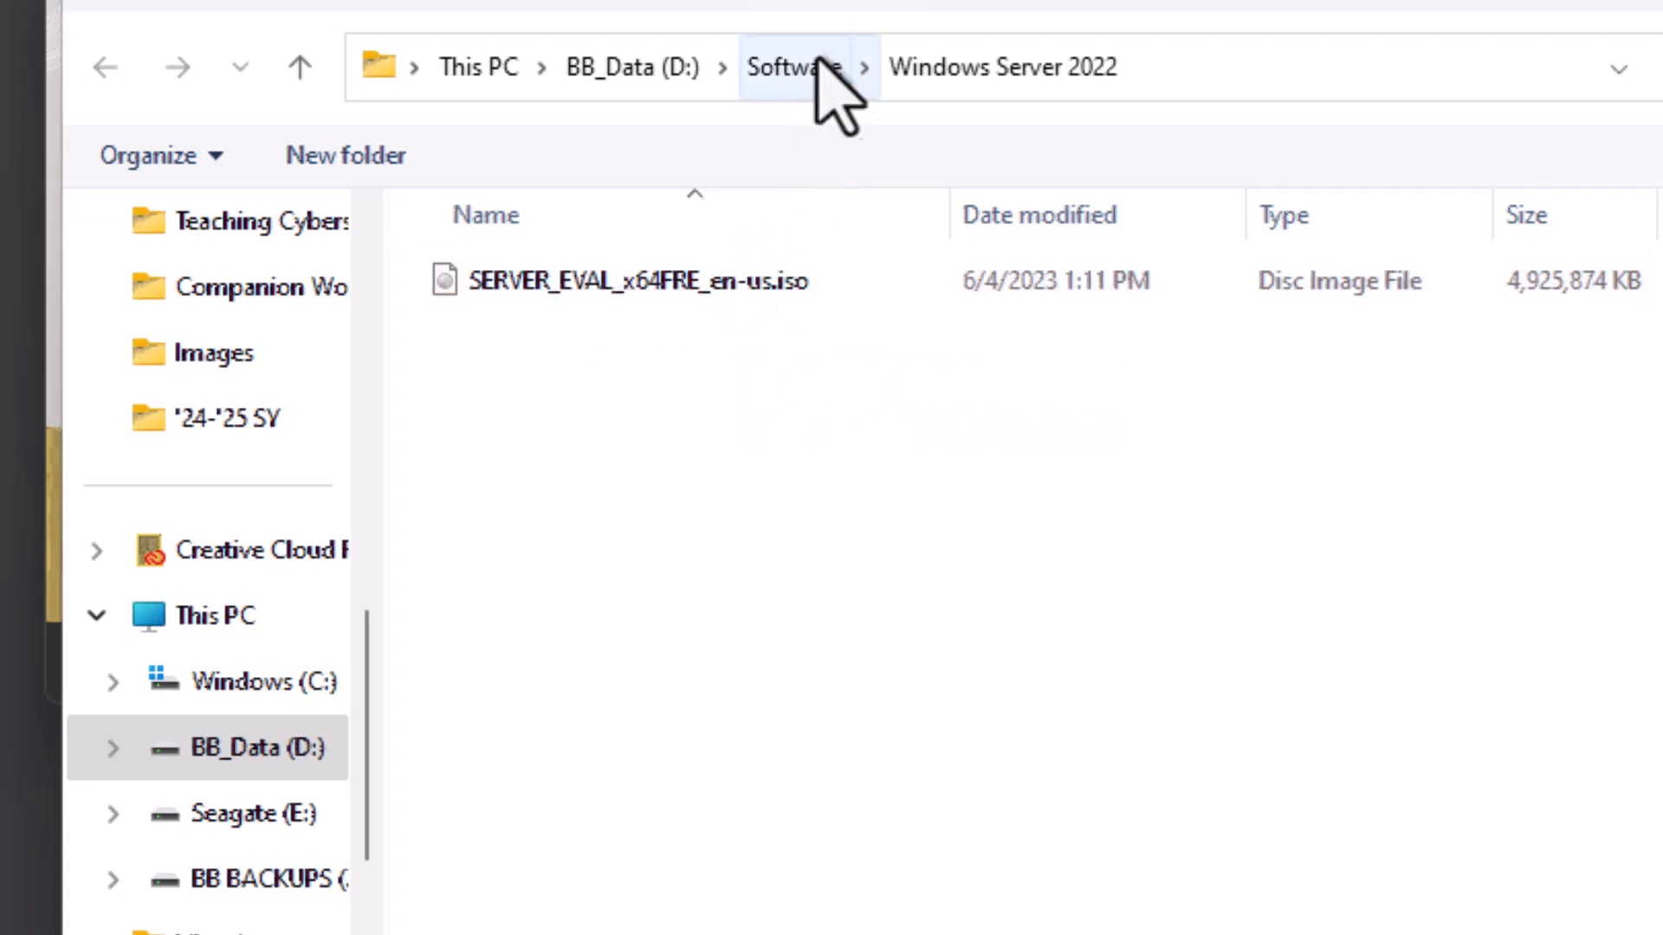
double_click(523, 279)
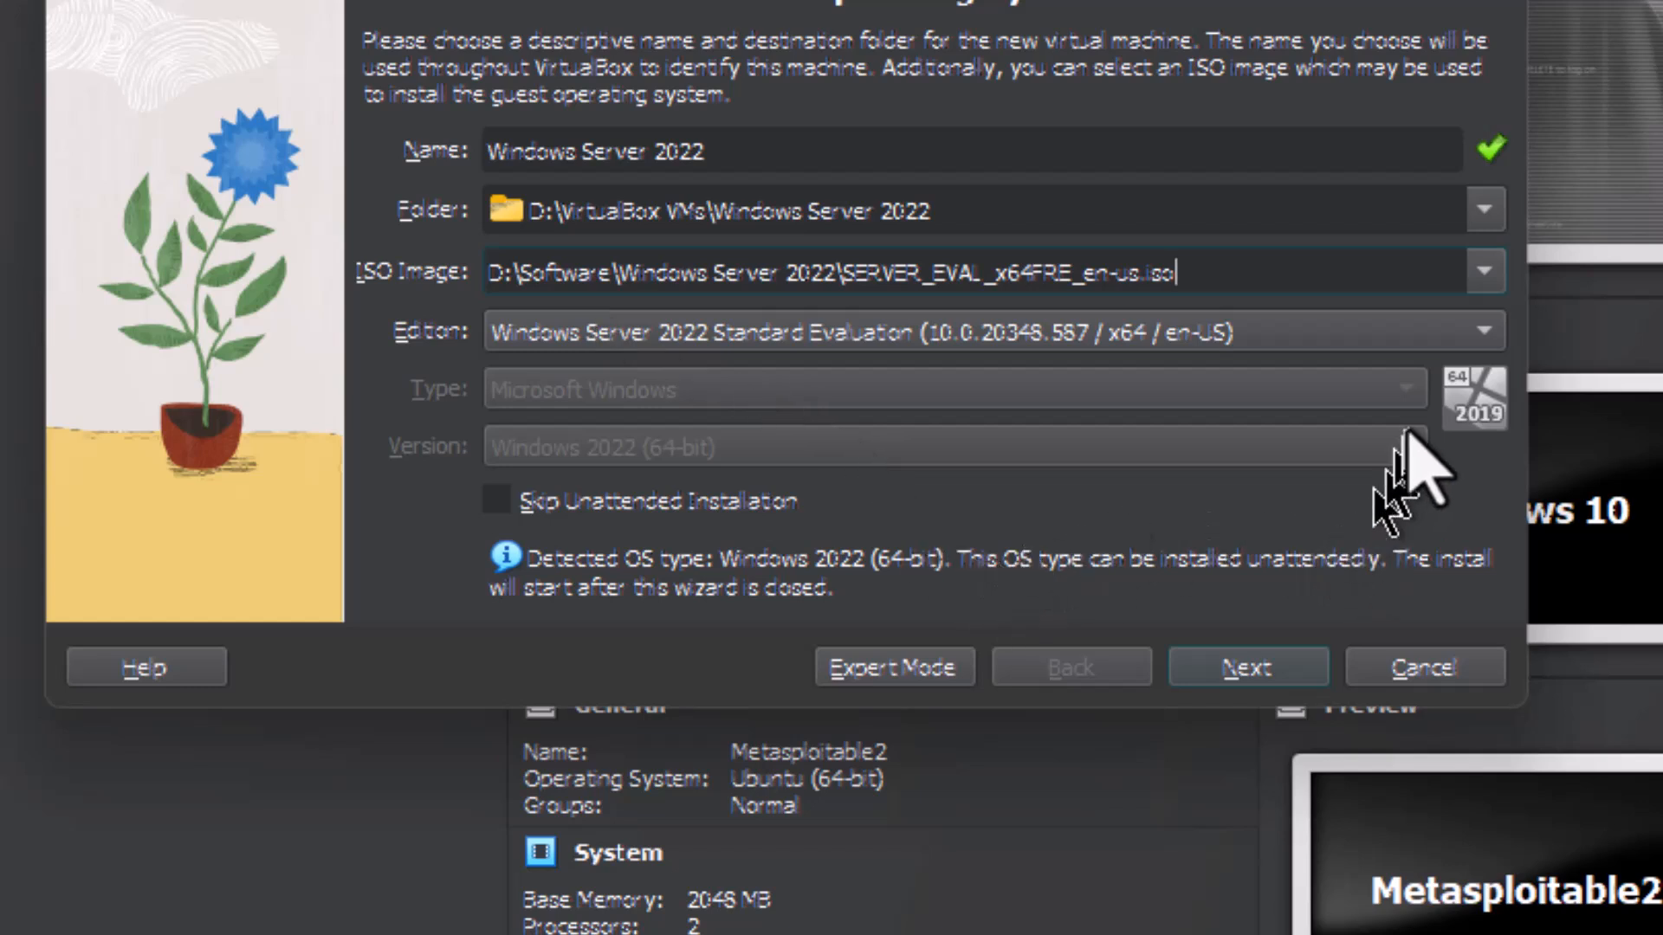
Step: Choose the Windows Server 2022 Standard Evaluation (Desktop Experience) edition, skip the unattended installation, and continue to the hardware settings
left_click(1484, 328)
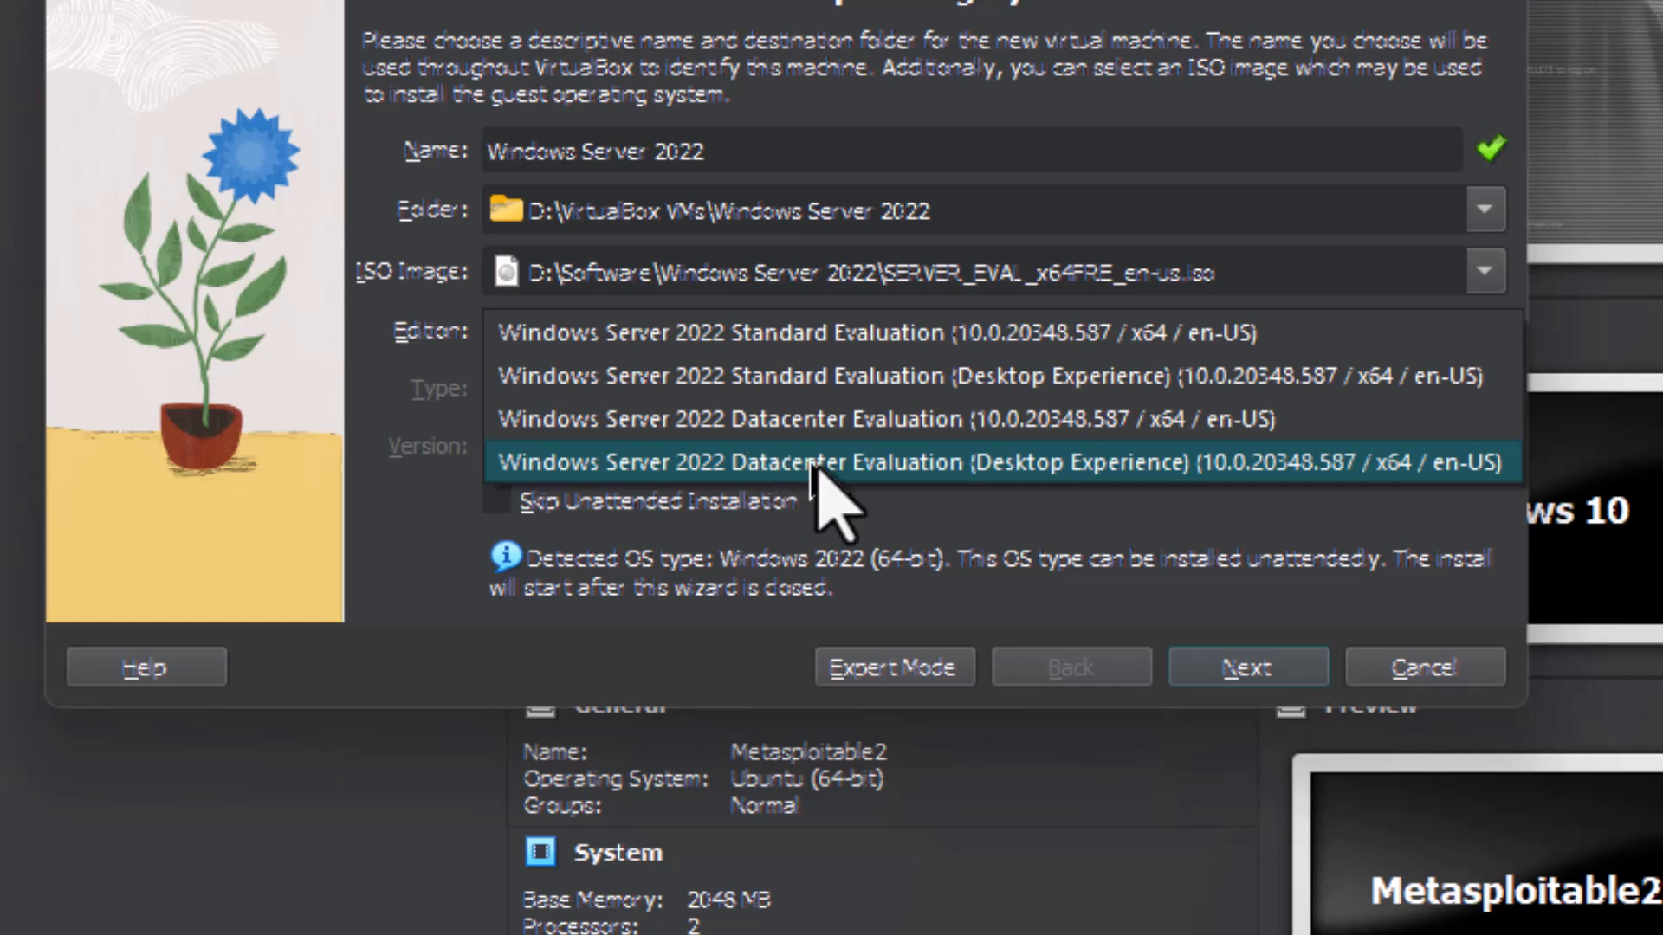
left_click(934, 381)
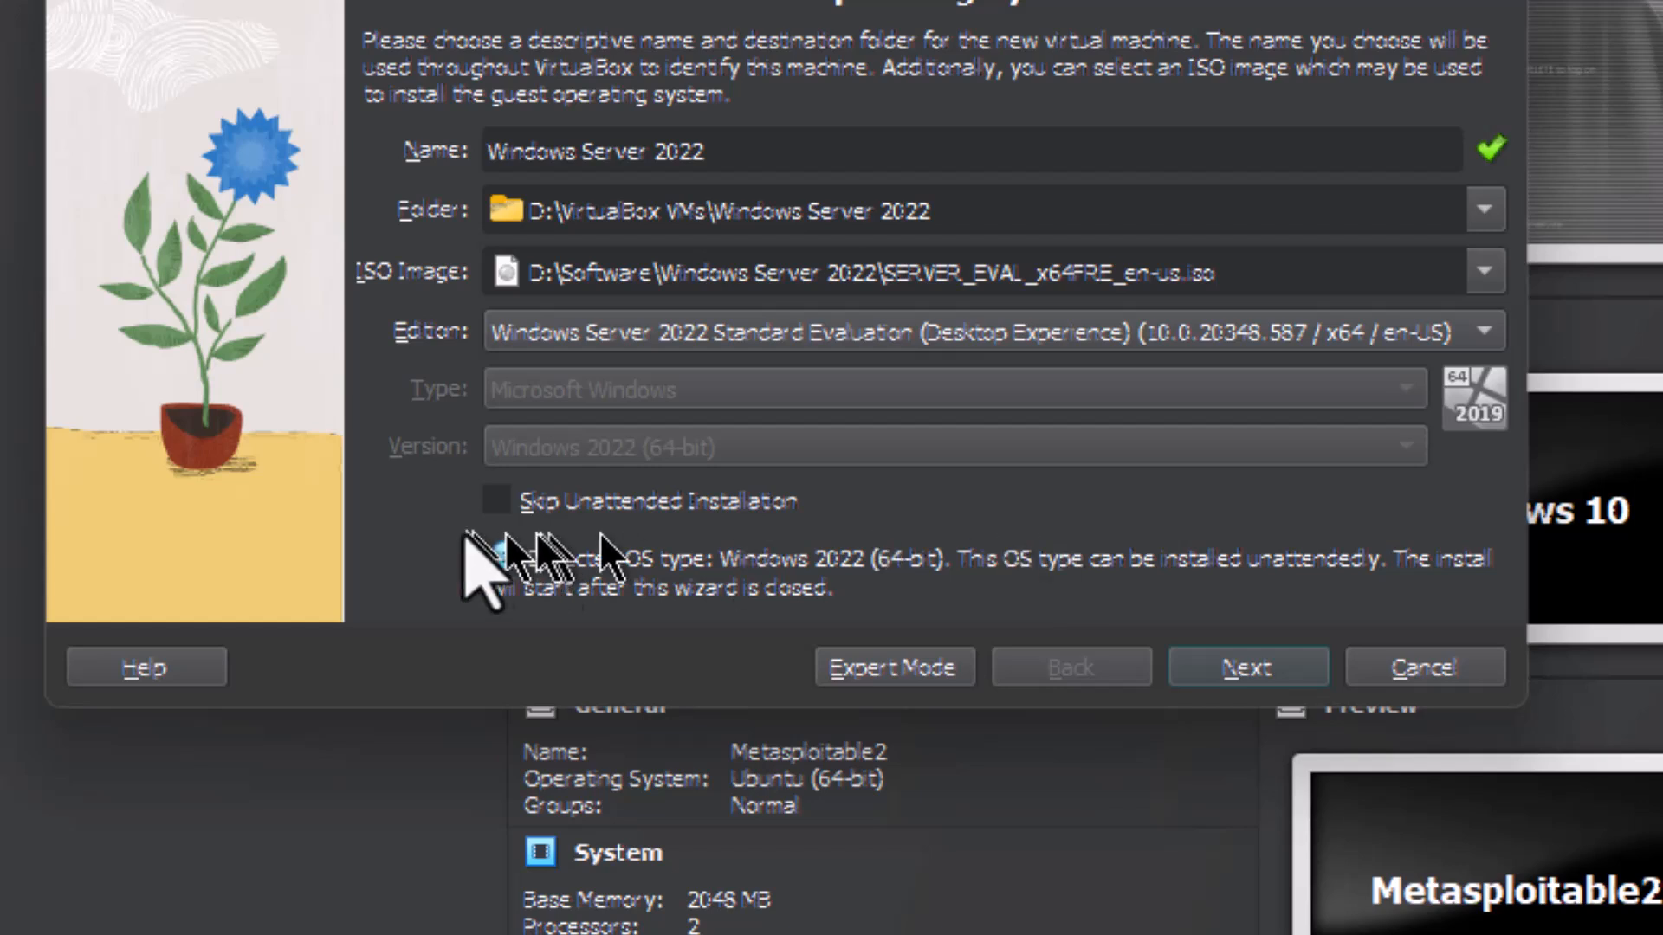
left_click(495, 501)
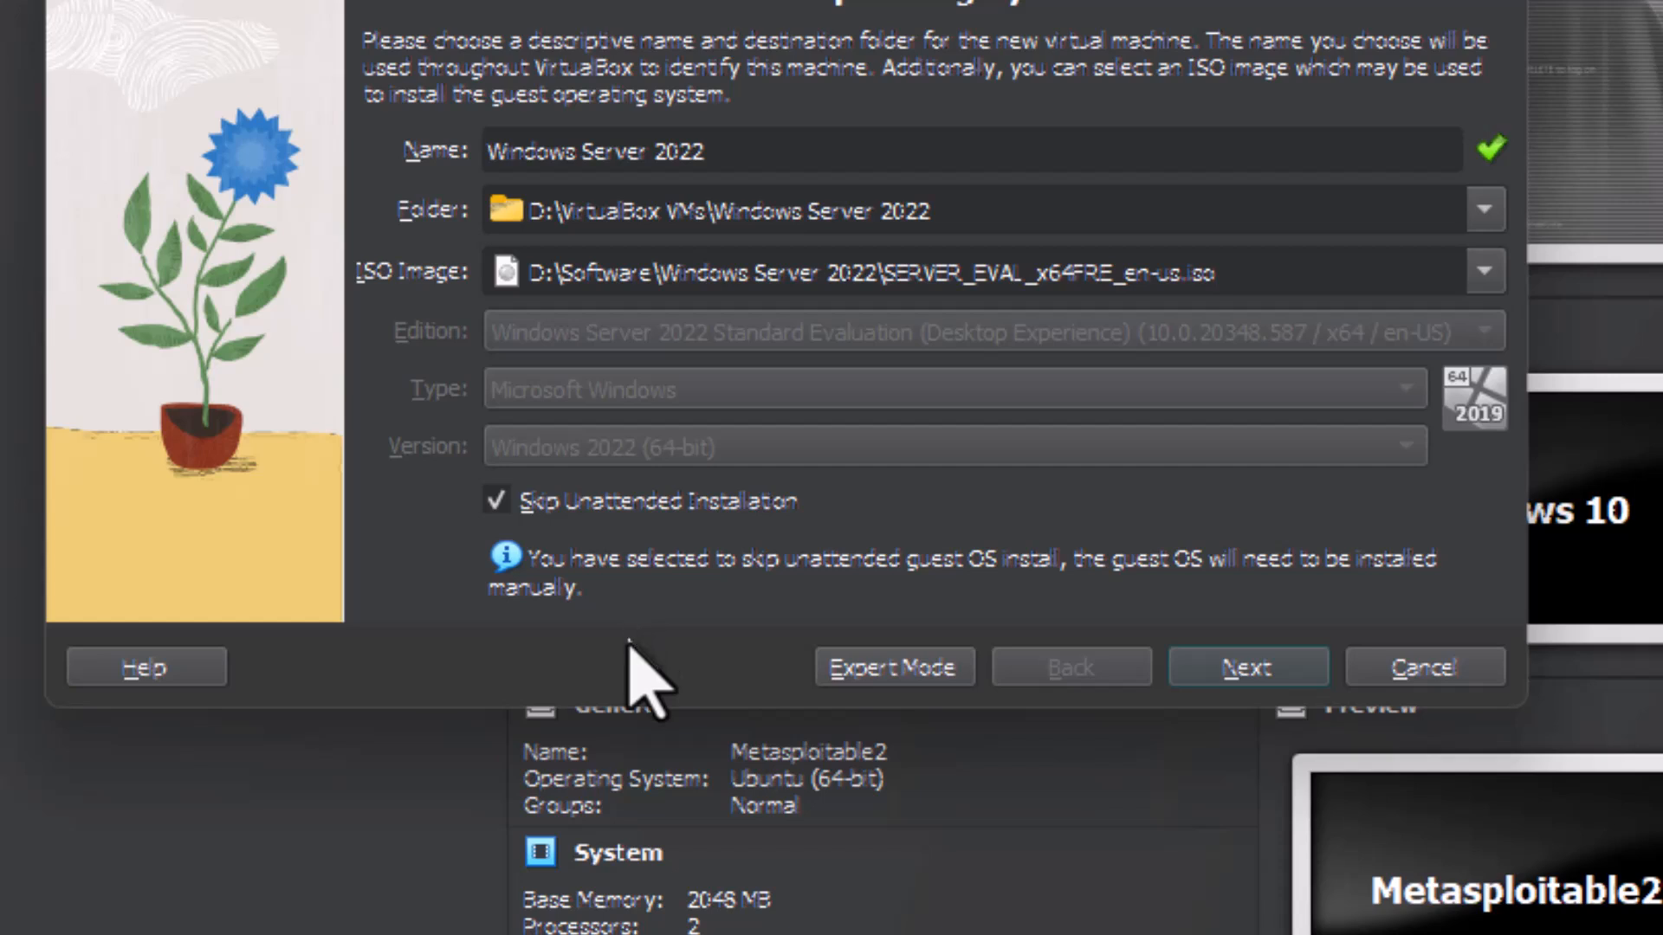
left_click(1221, 672)
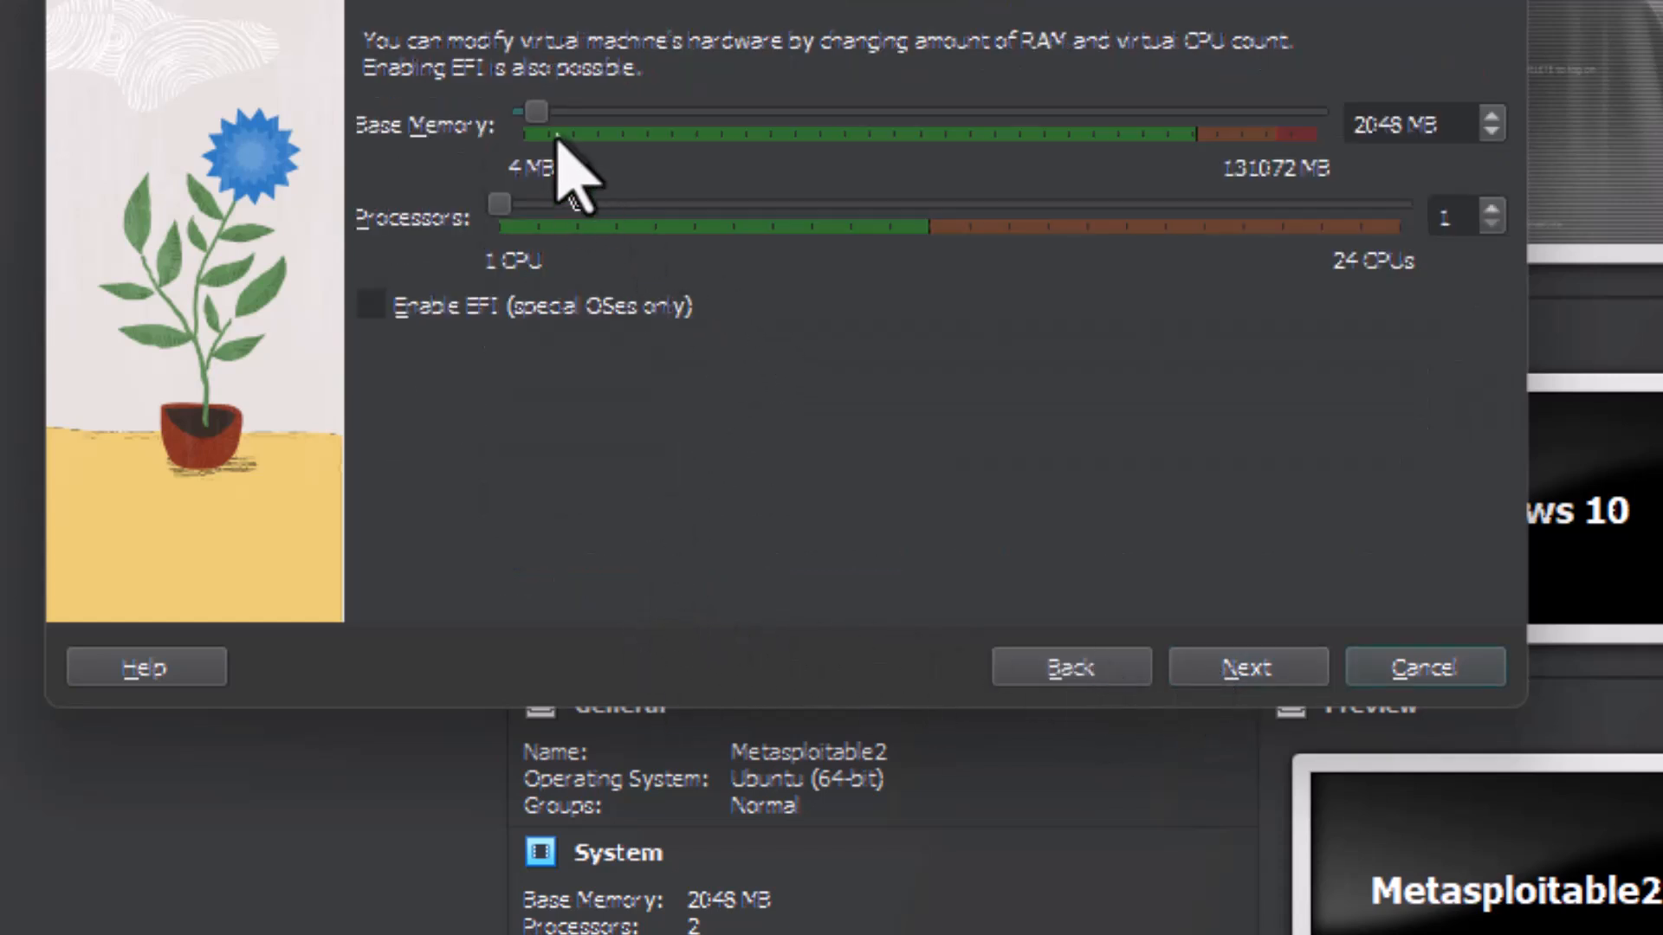
Step: Allocate 16384 MB of base memory and 3 processors to the machine and continue to the hard disk settings
left_click_drag(536, 122, 613, 123)
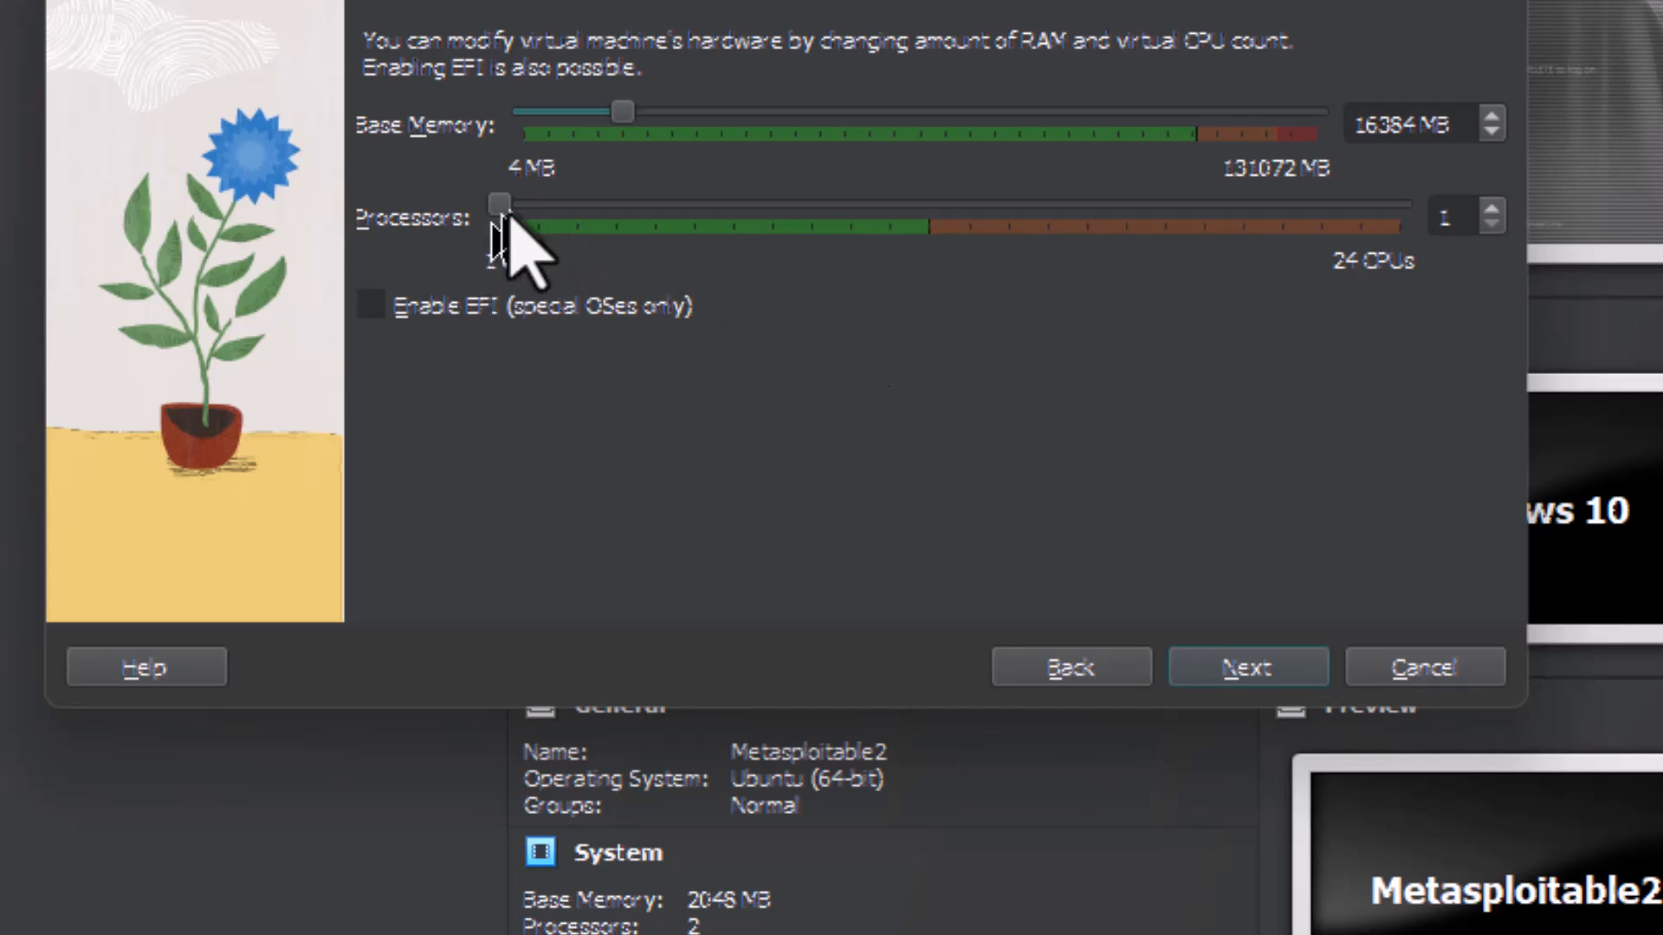
left_click_drag(507, 214, 575, 211)
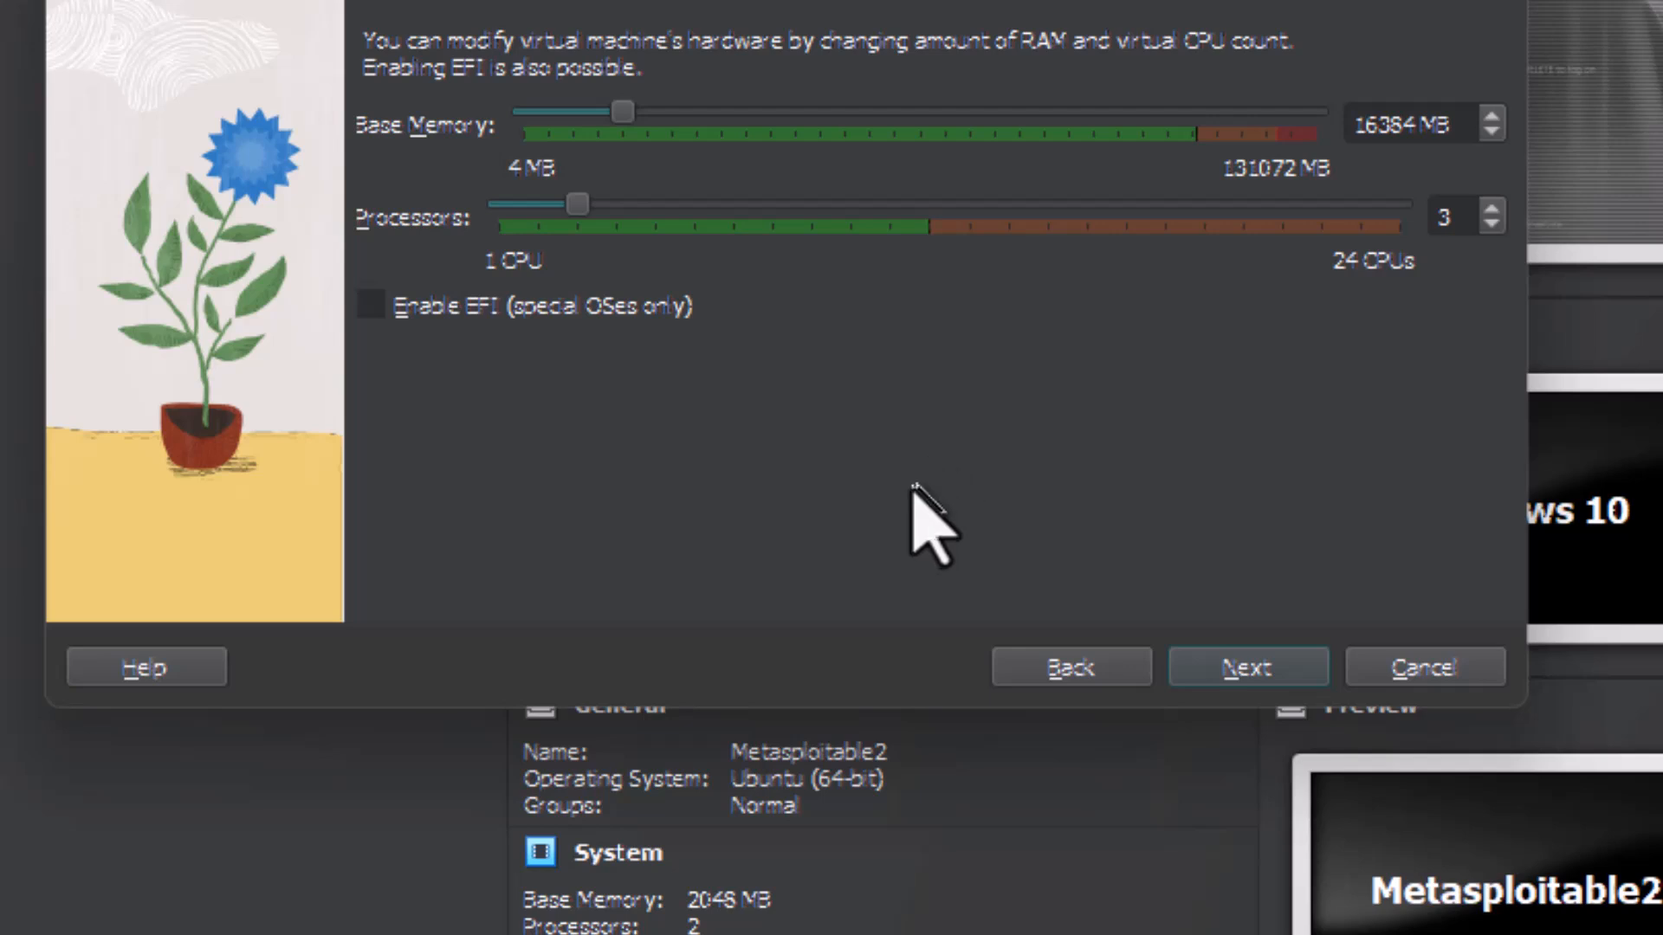
left_click(1233, 666)
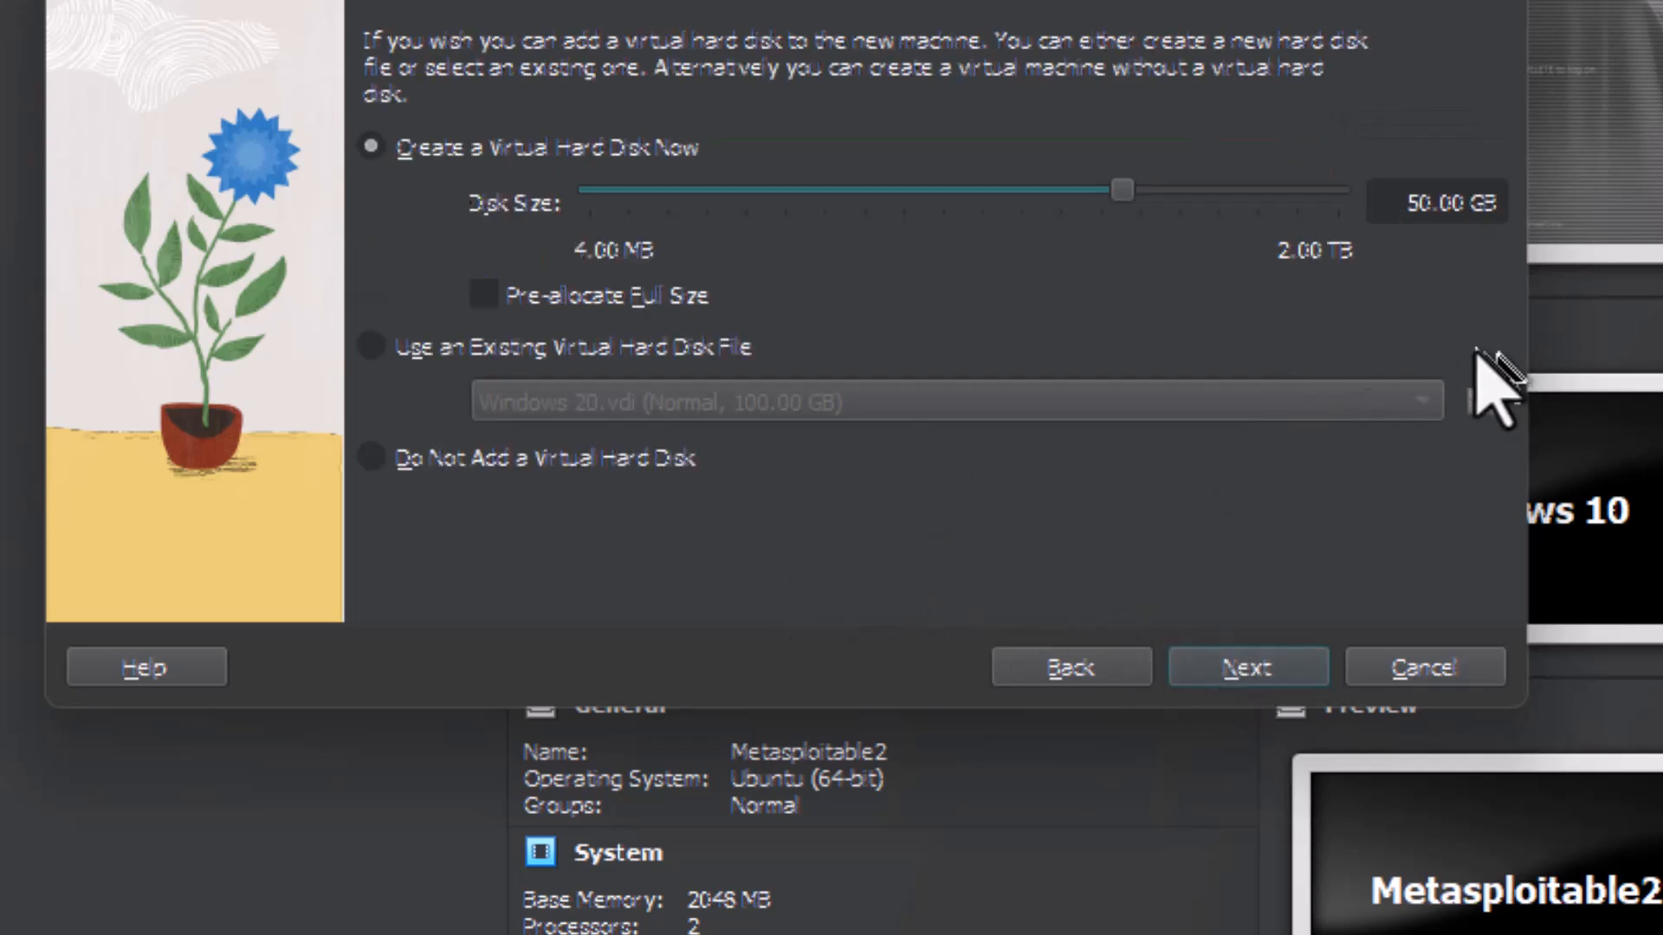
Step: Give the machine a new 200 GB virtual hard disk and finish creating it
double_click(1424, 218)
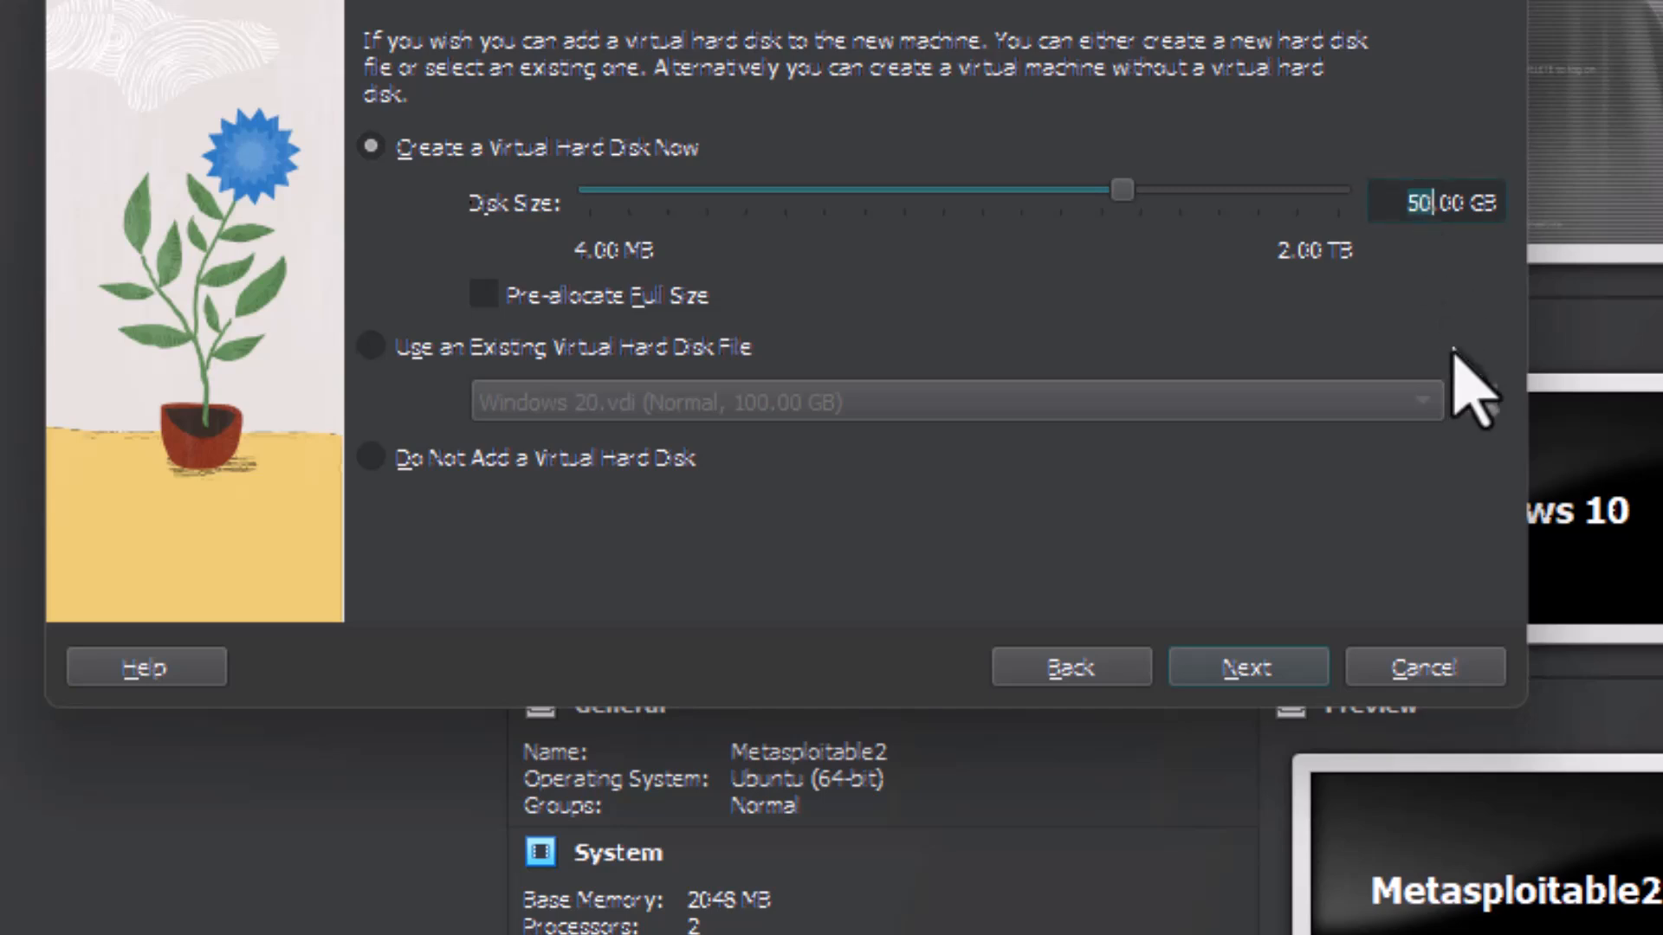
type("200")
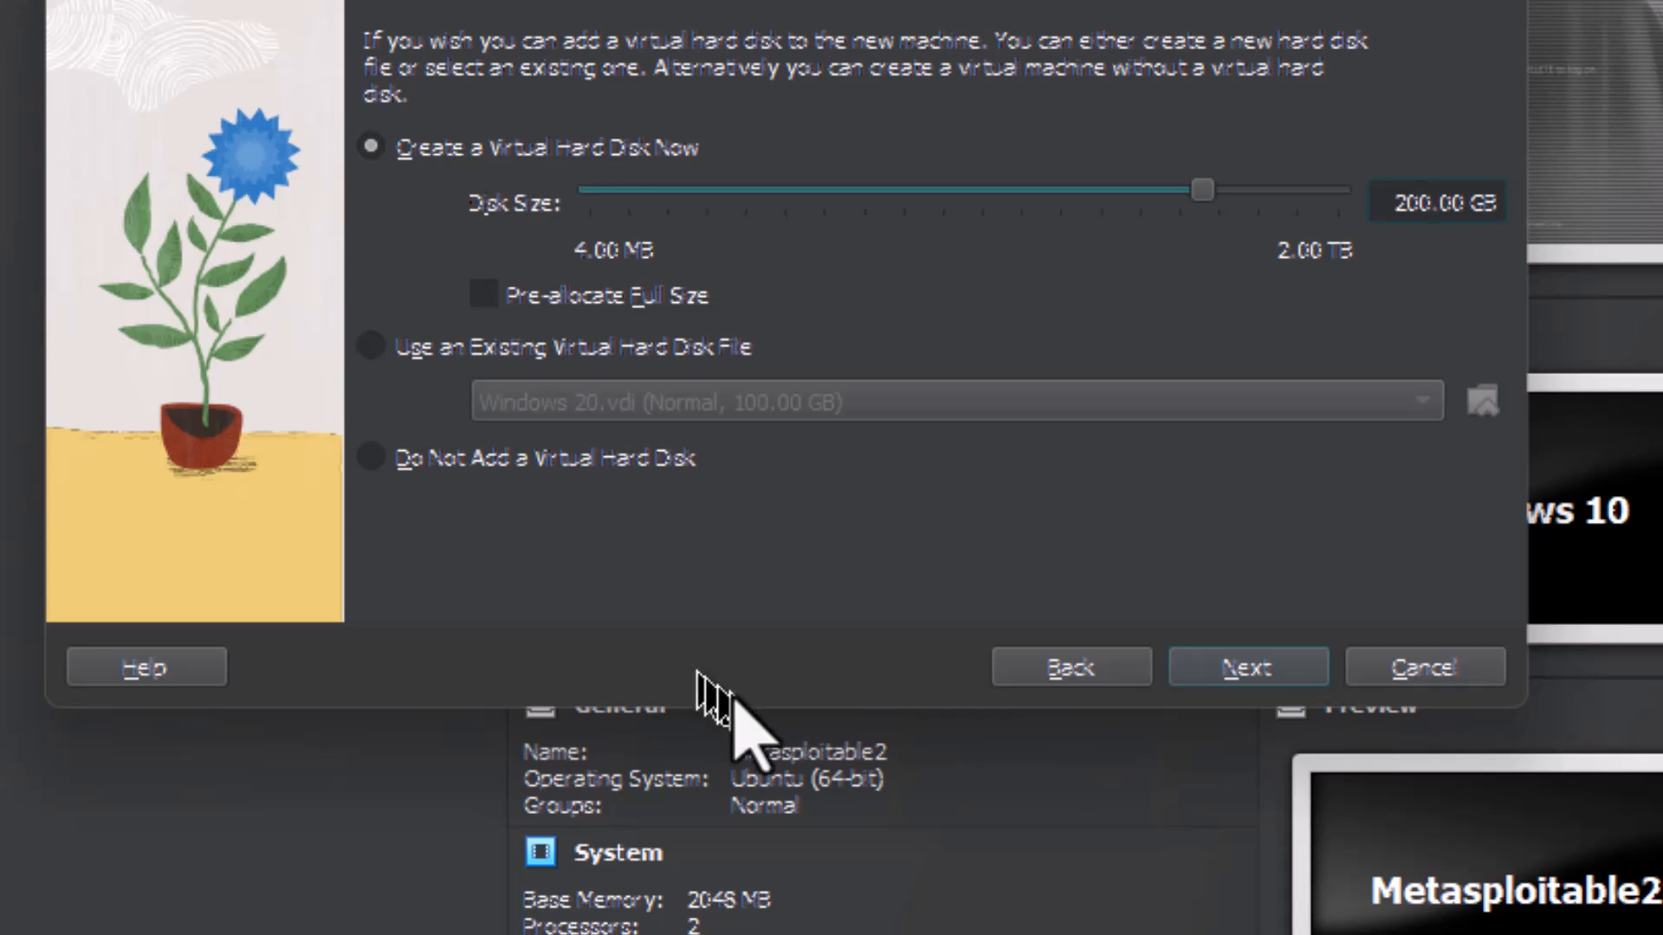
left_click(1252, 680)
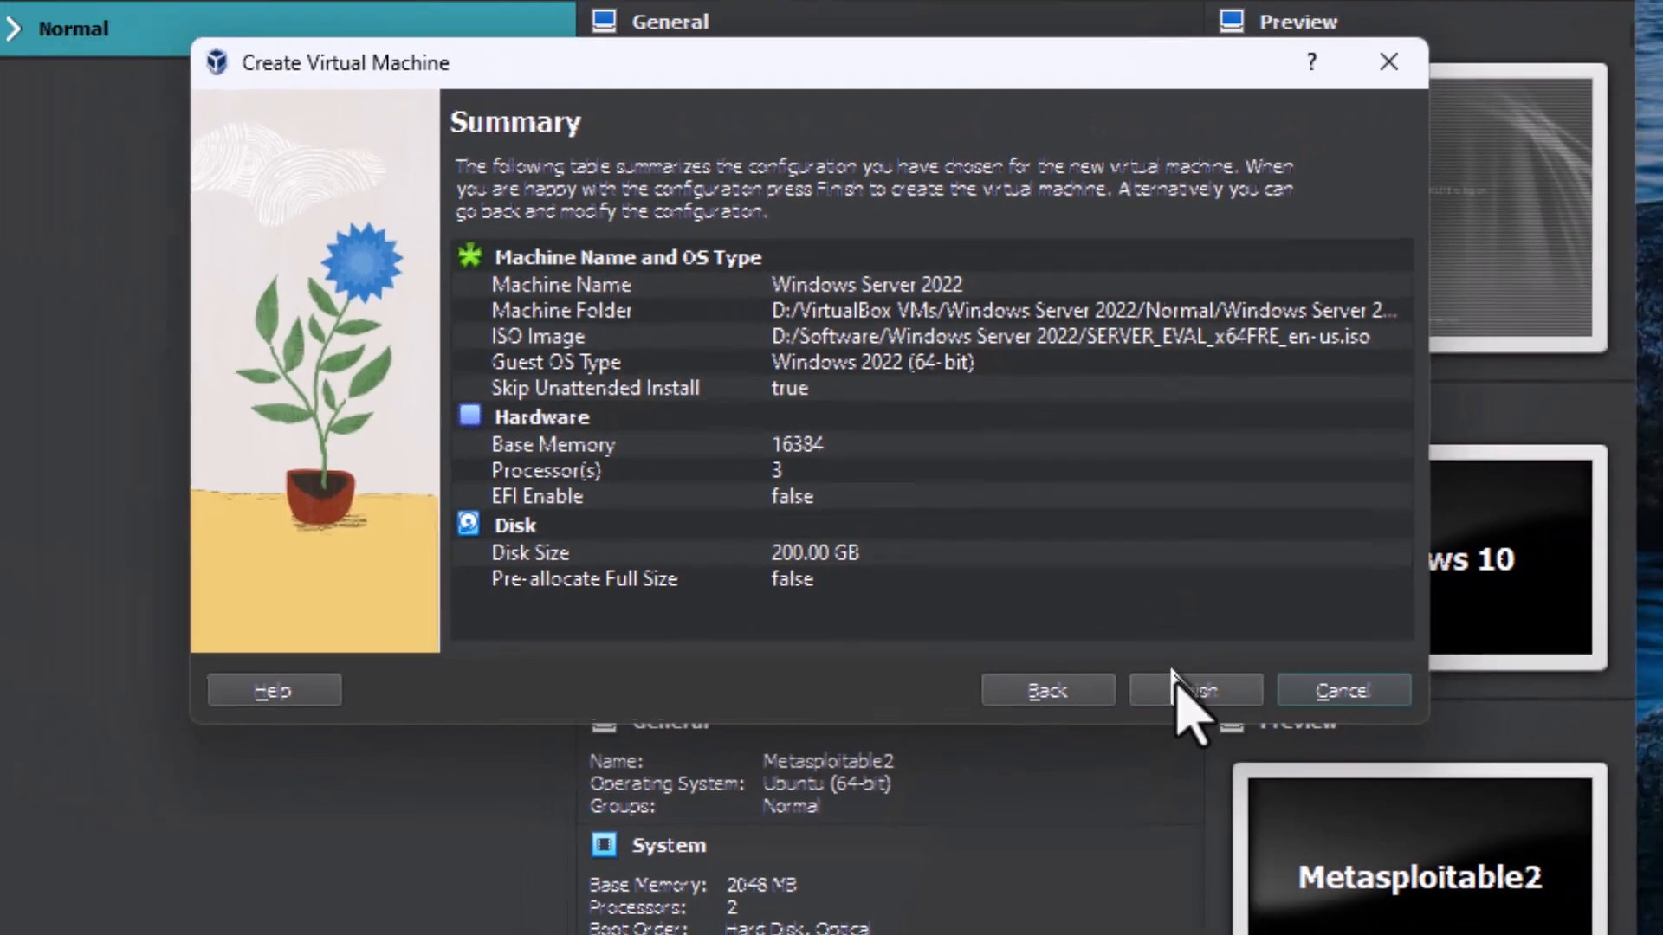
left_click(1234, 671)
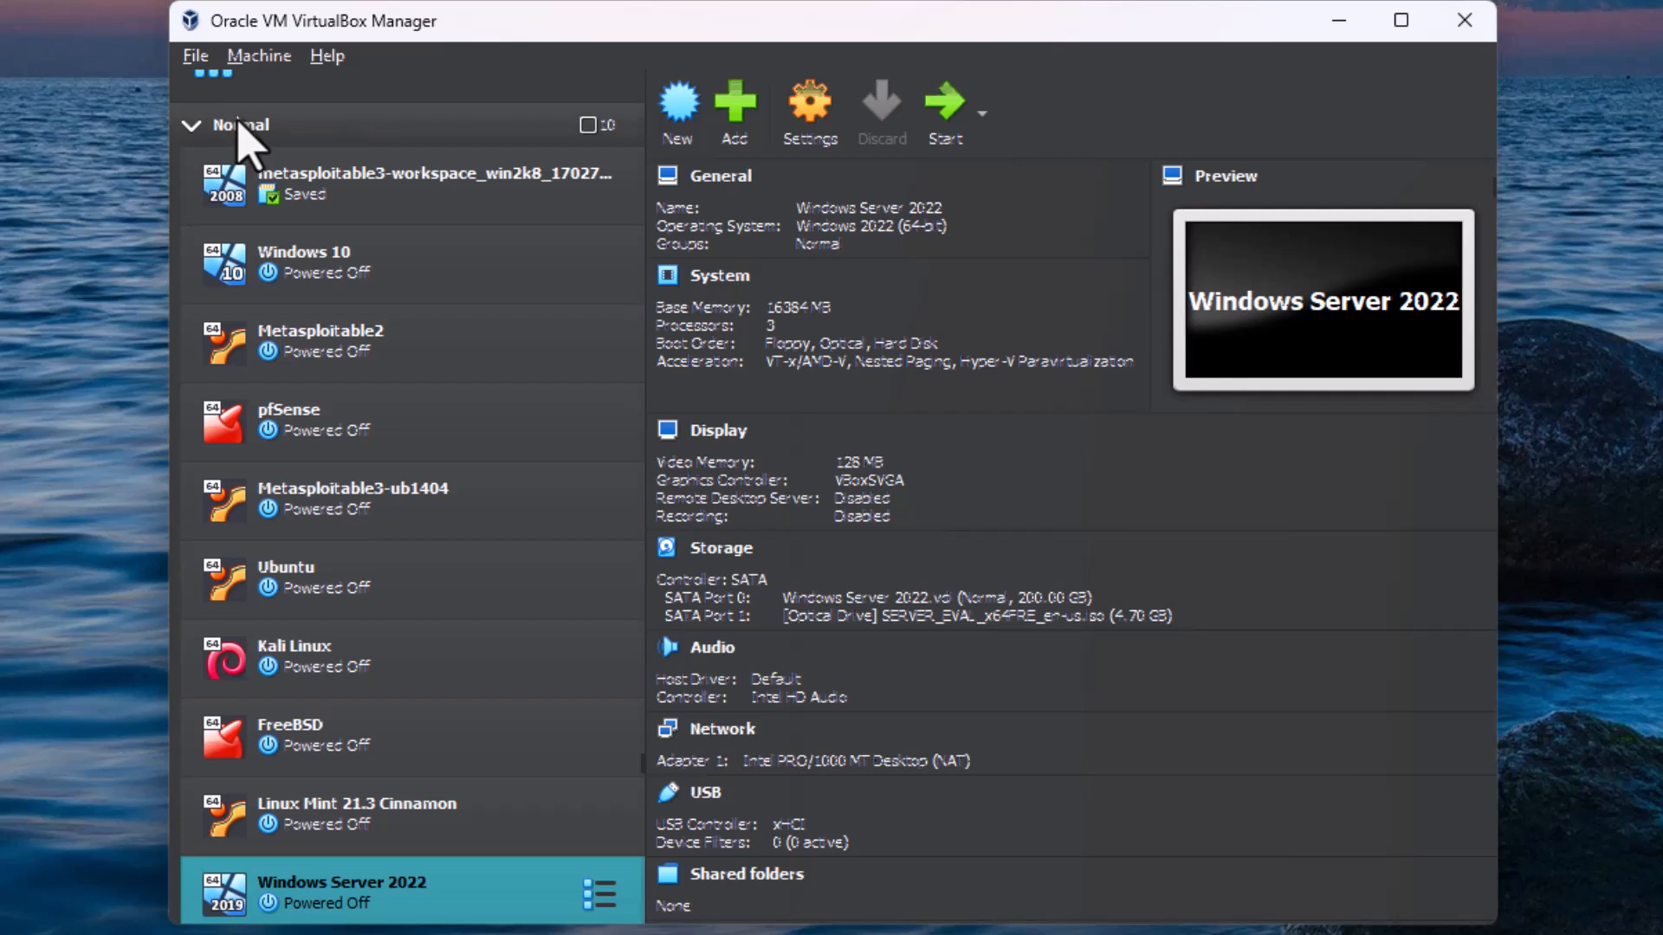
Step: Move the Windows Server 2022 machine into a new group and collapse the Normal group
right_click(409, 896)
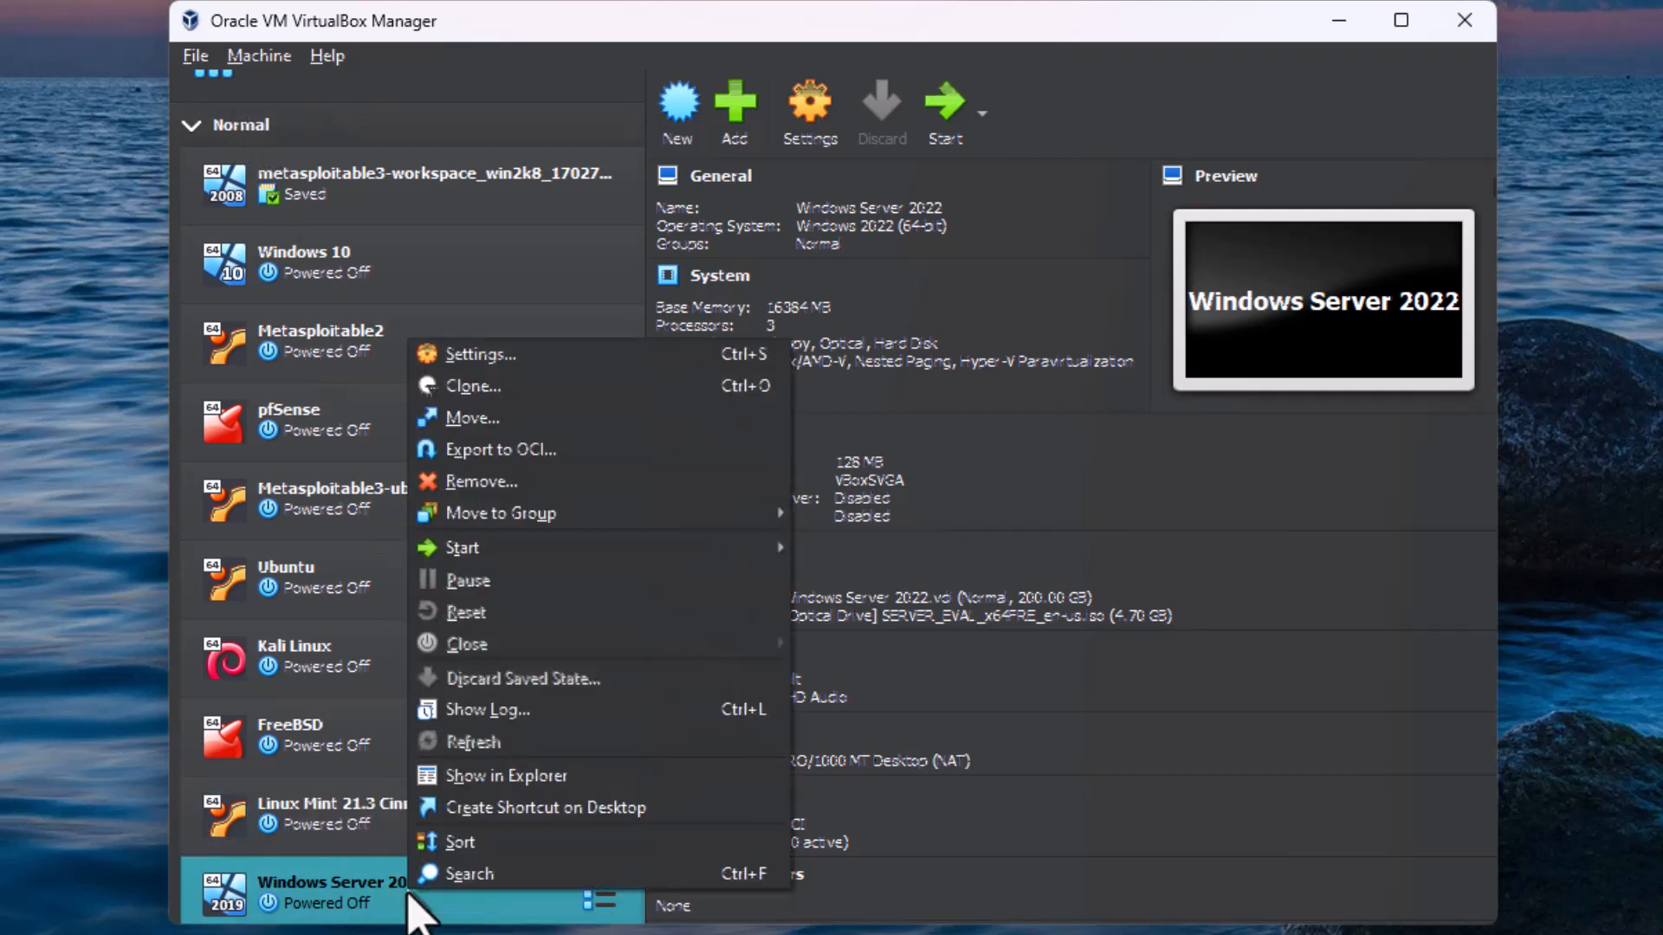
mouse_move(507, 520)
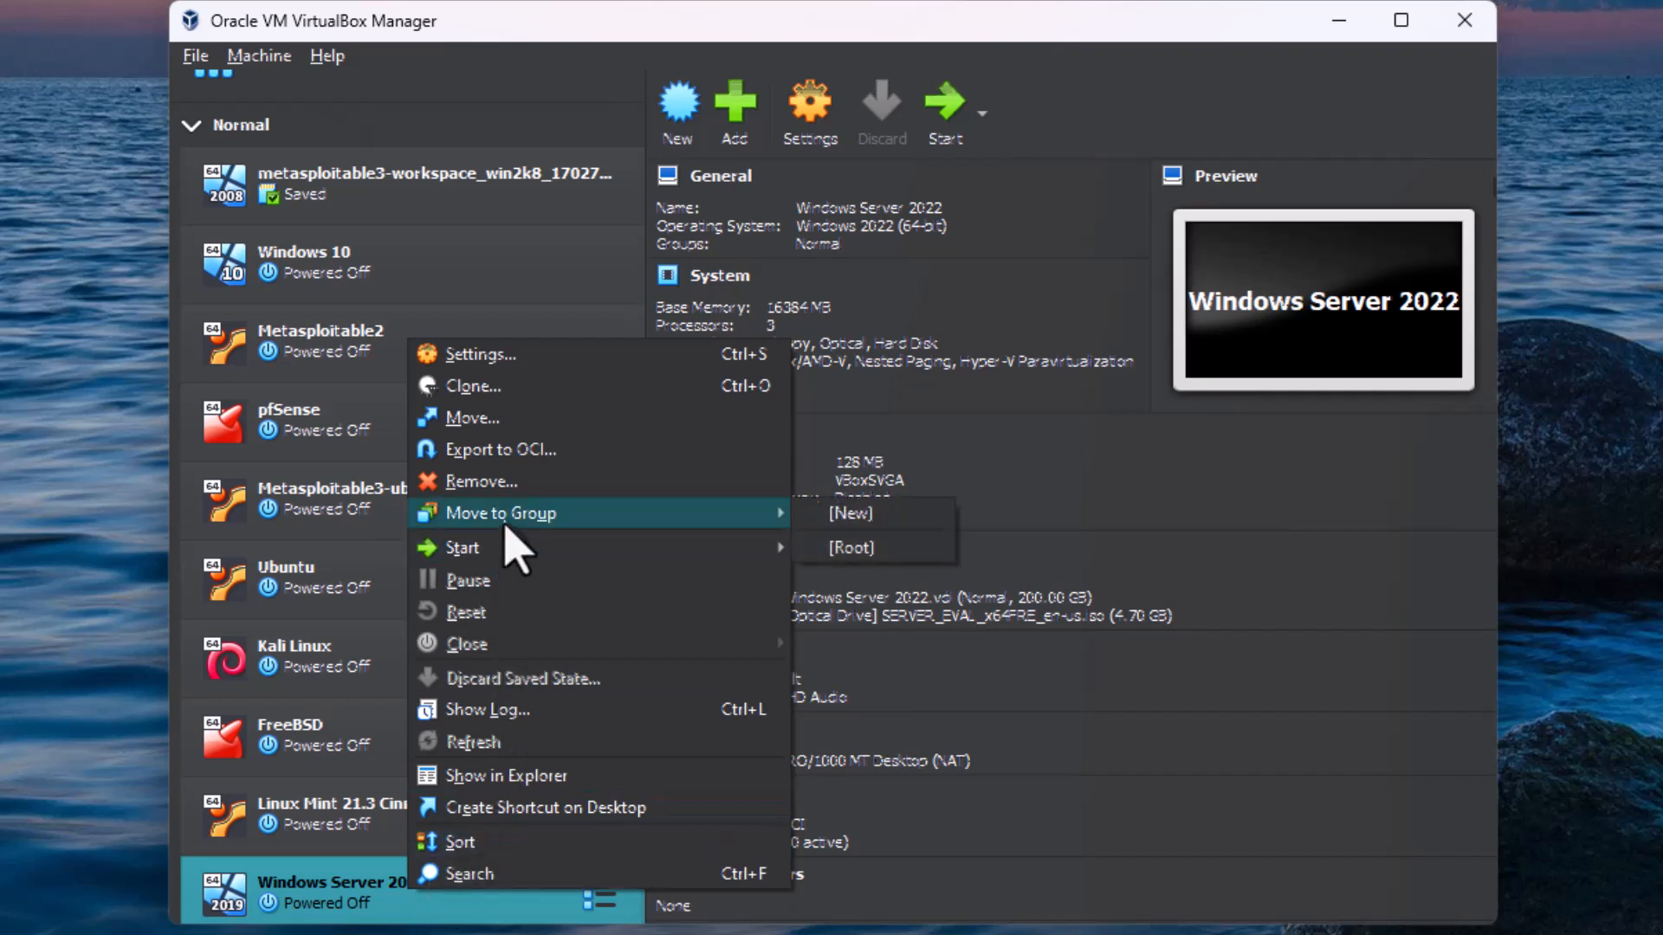
left_click(818, 516)
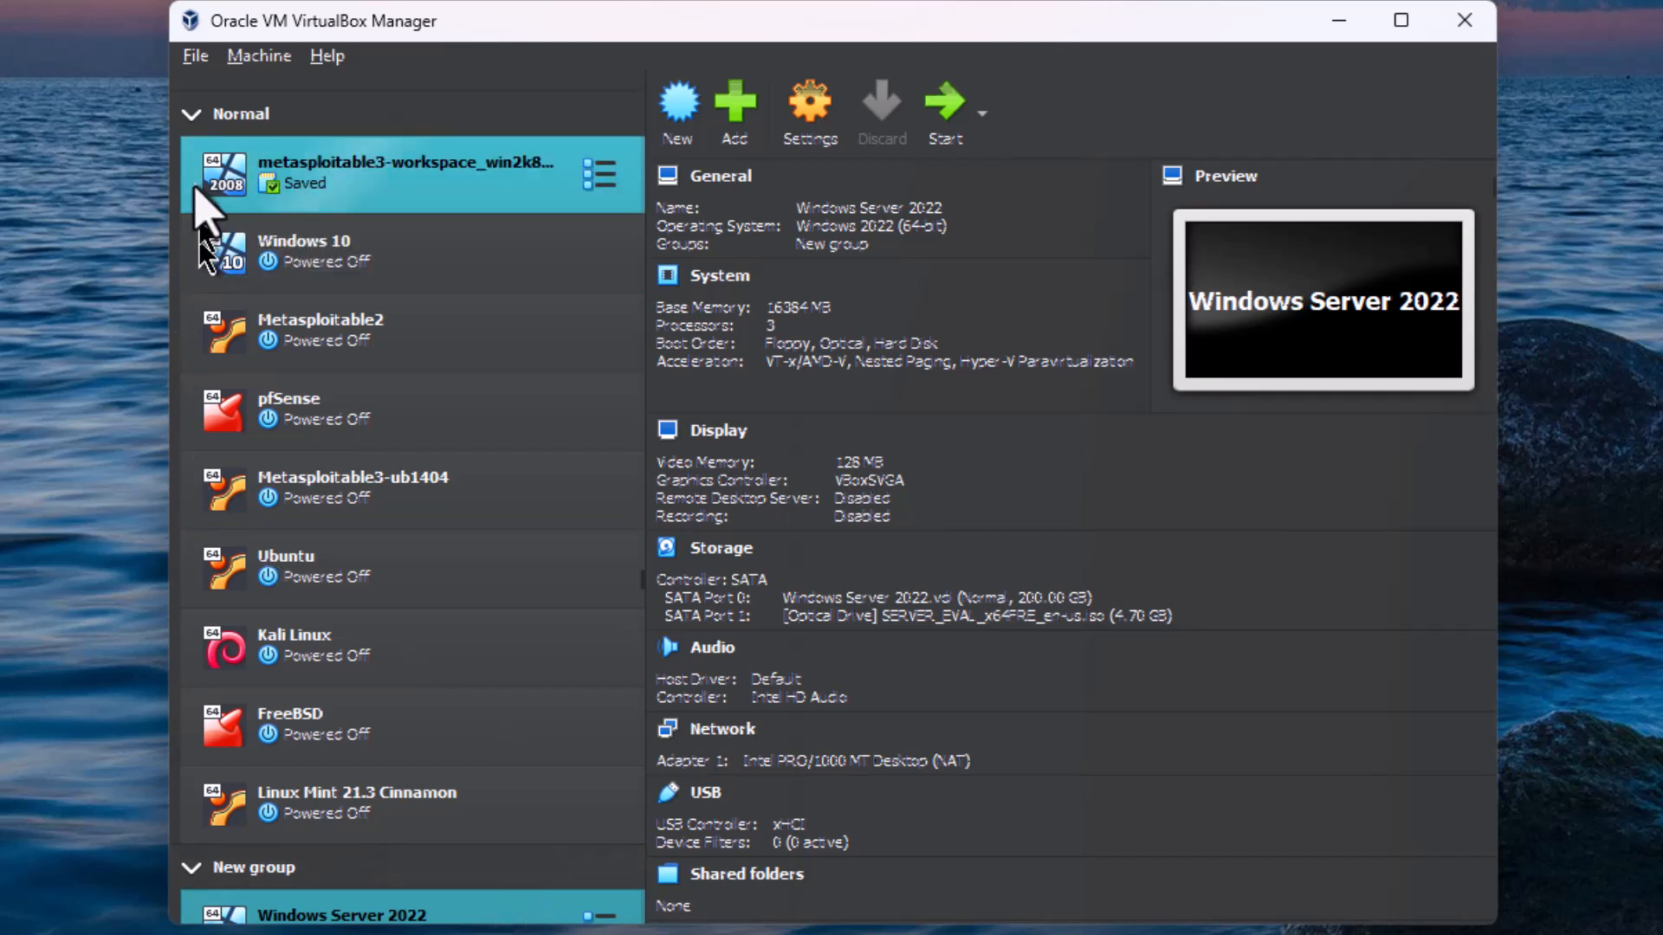
left_click(193, 116)
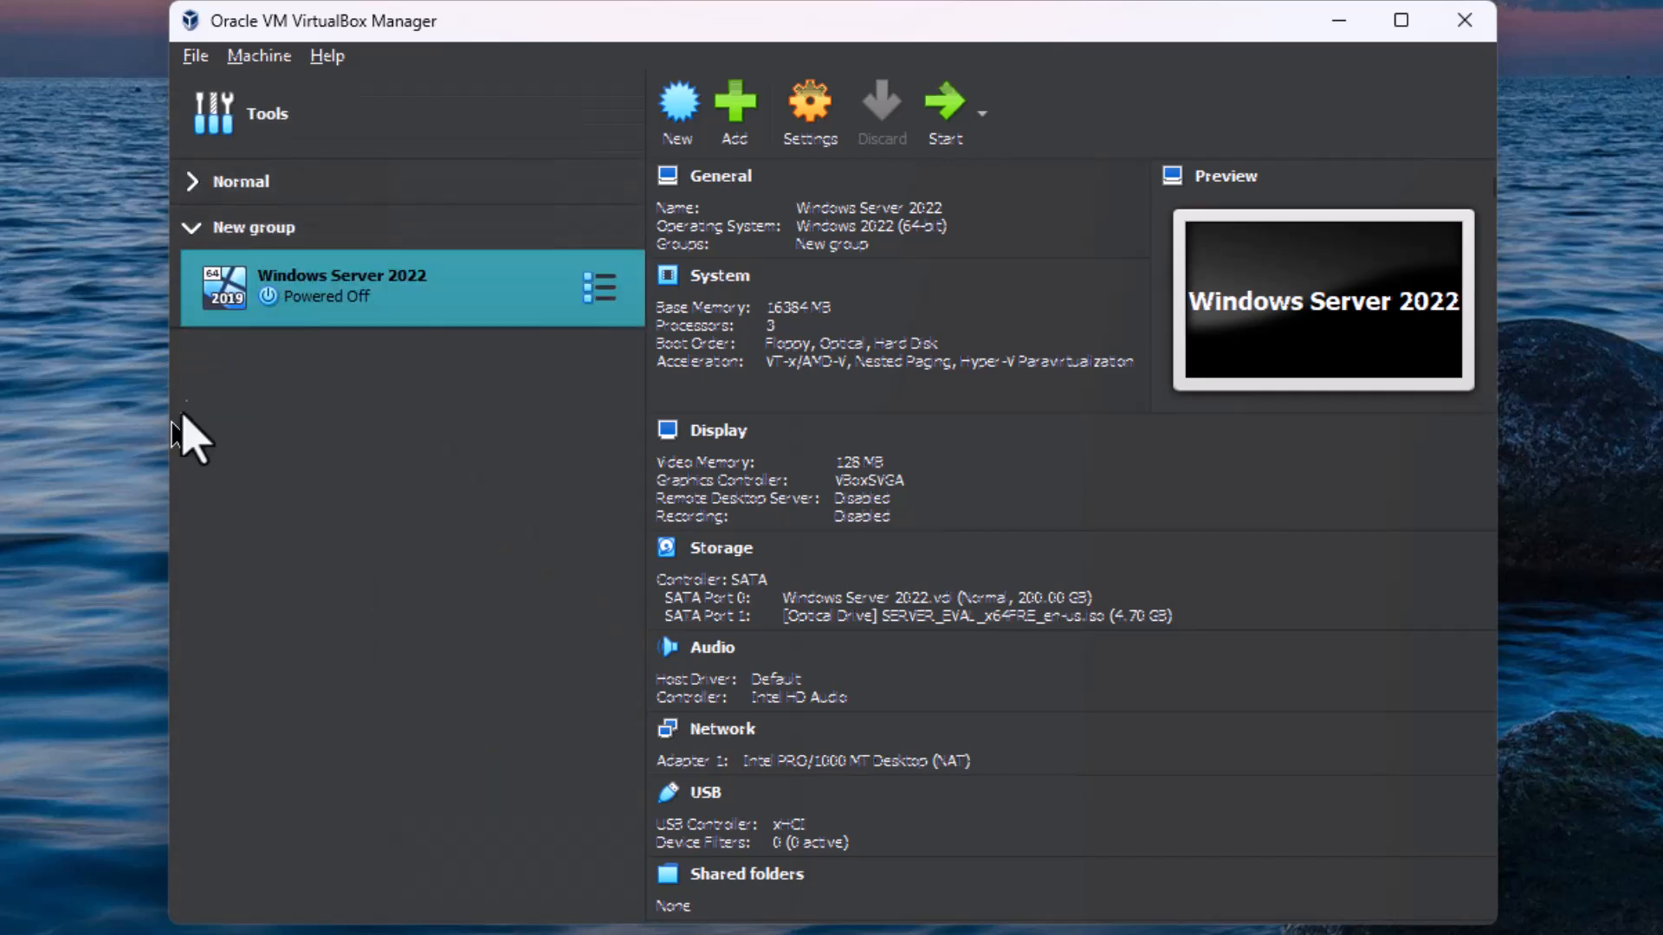
Step: Rename the new machine group to Server 2022
left_click(242, 250)
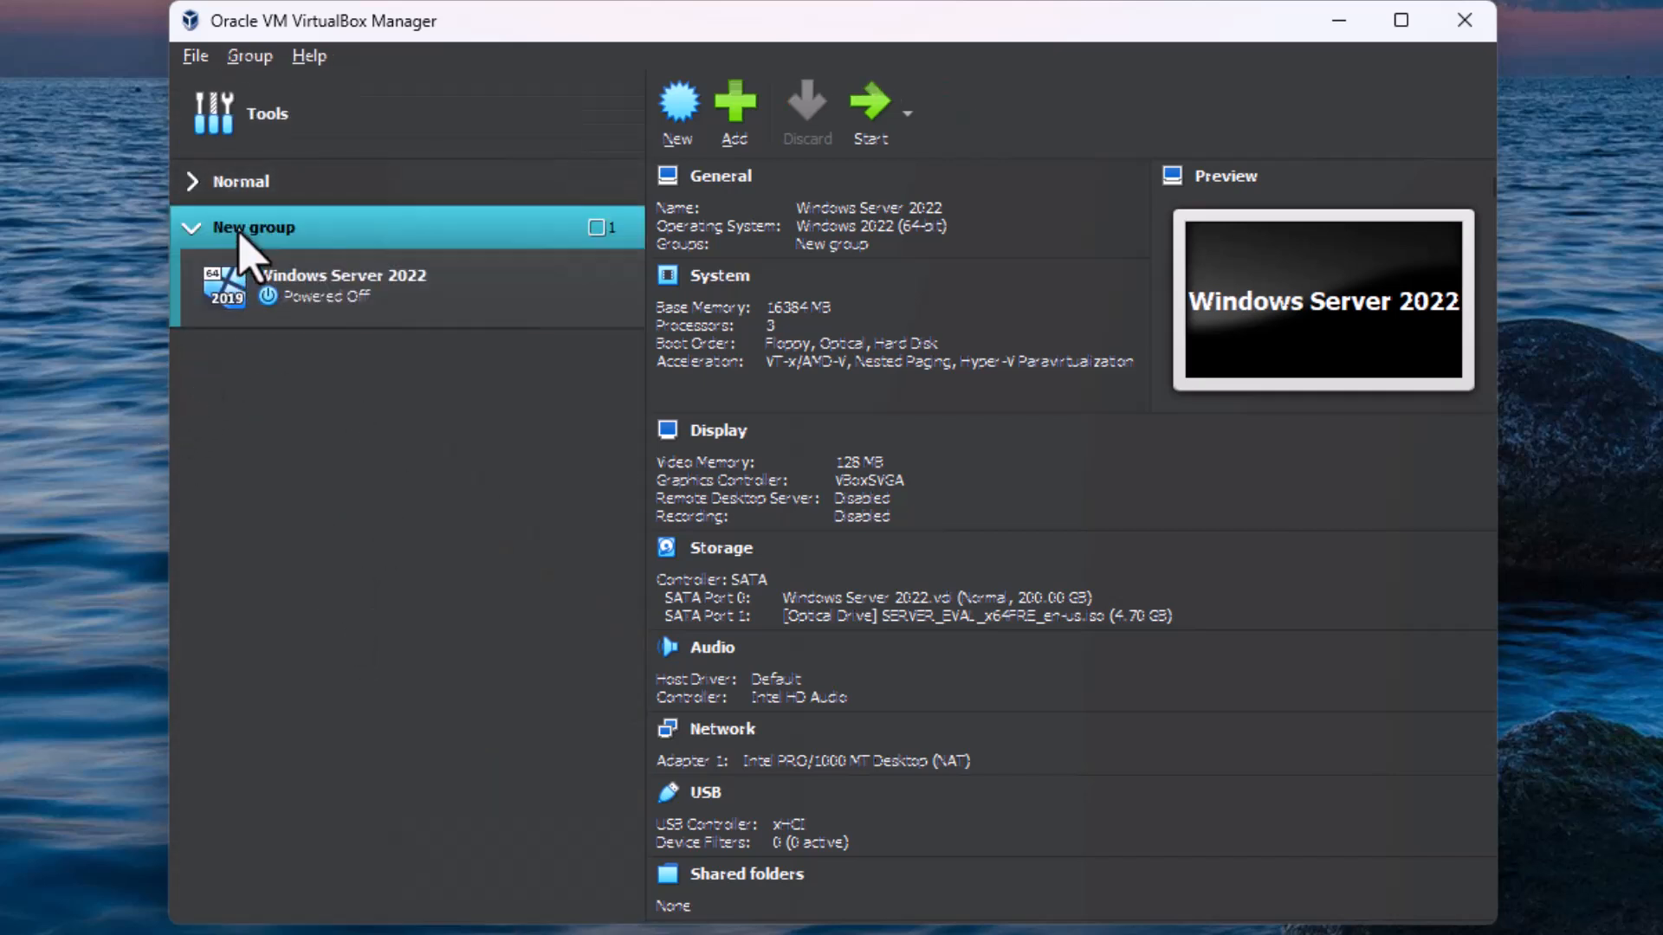
right_click(239, 234)
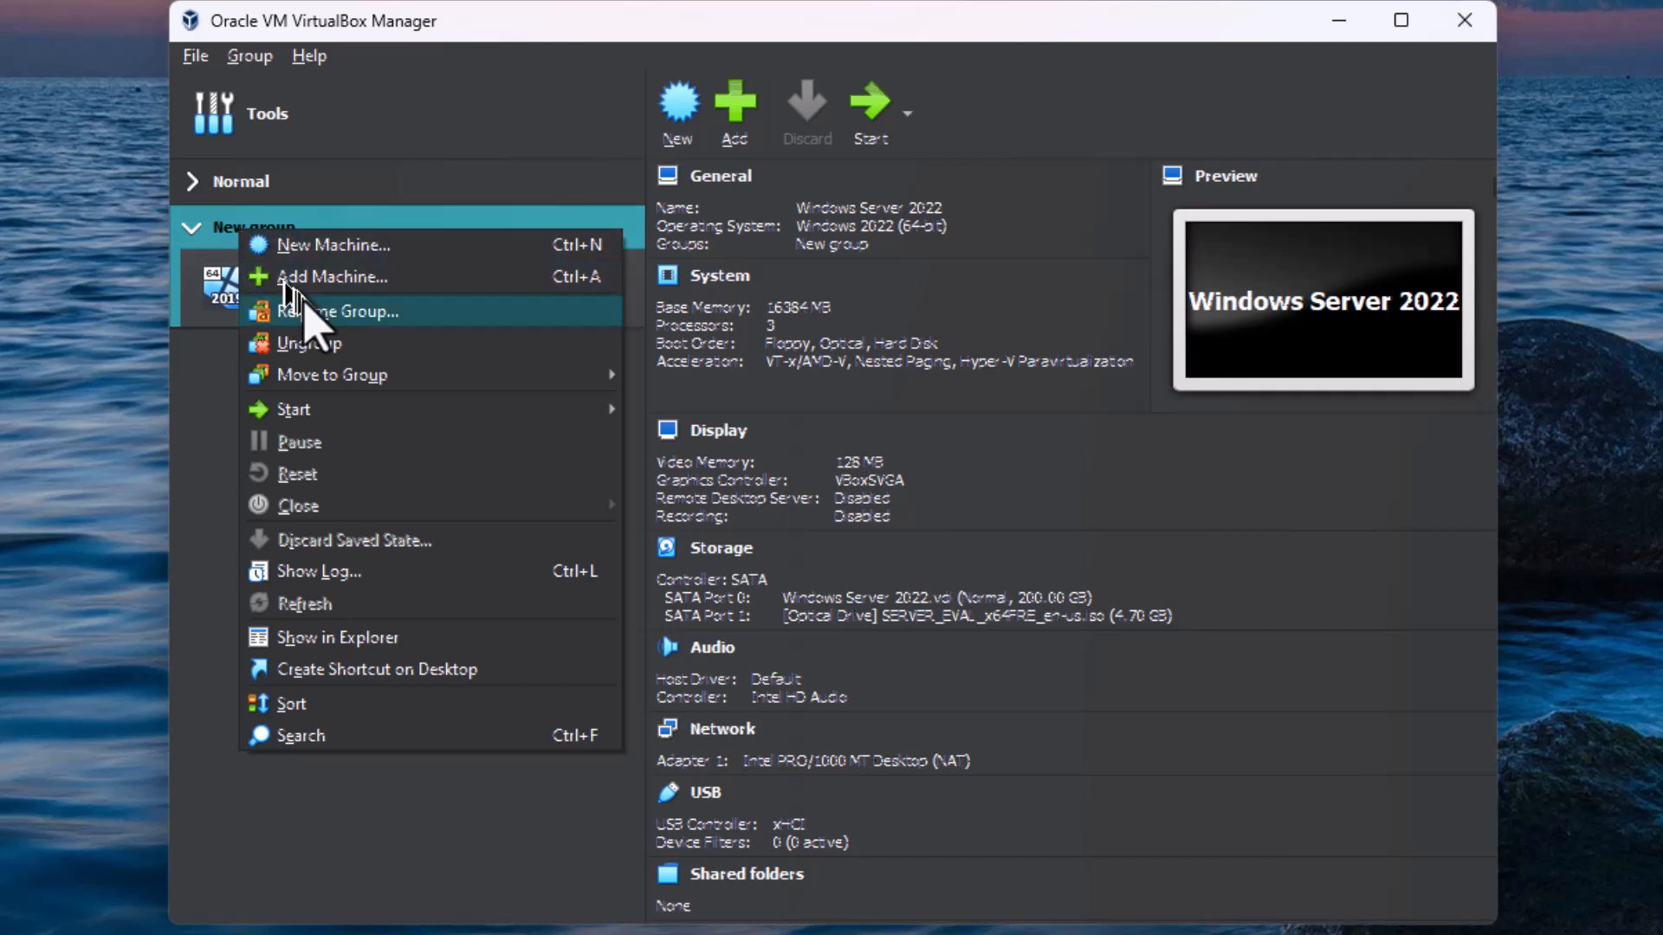
left_click(304, 307)
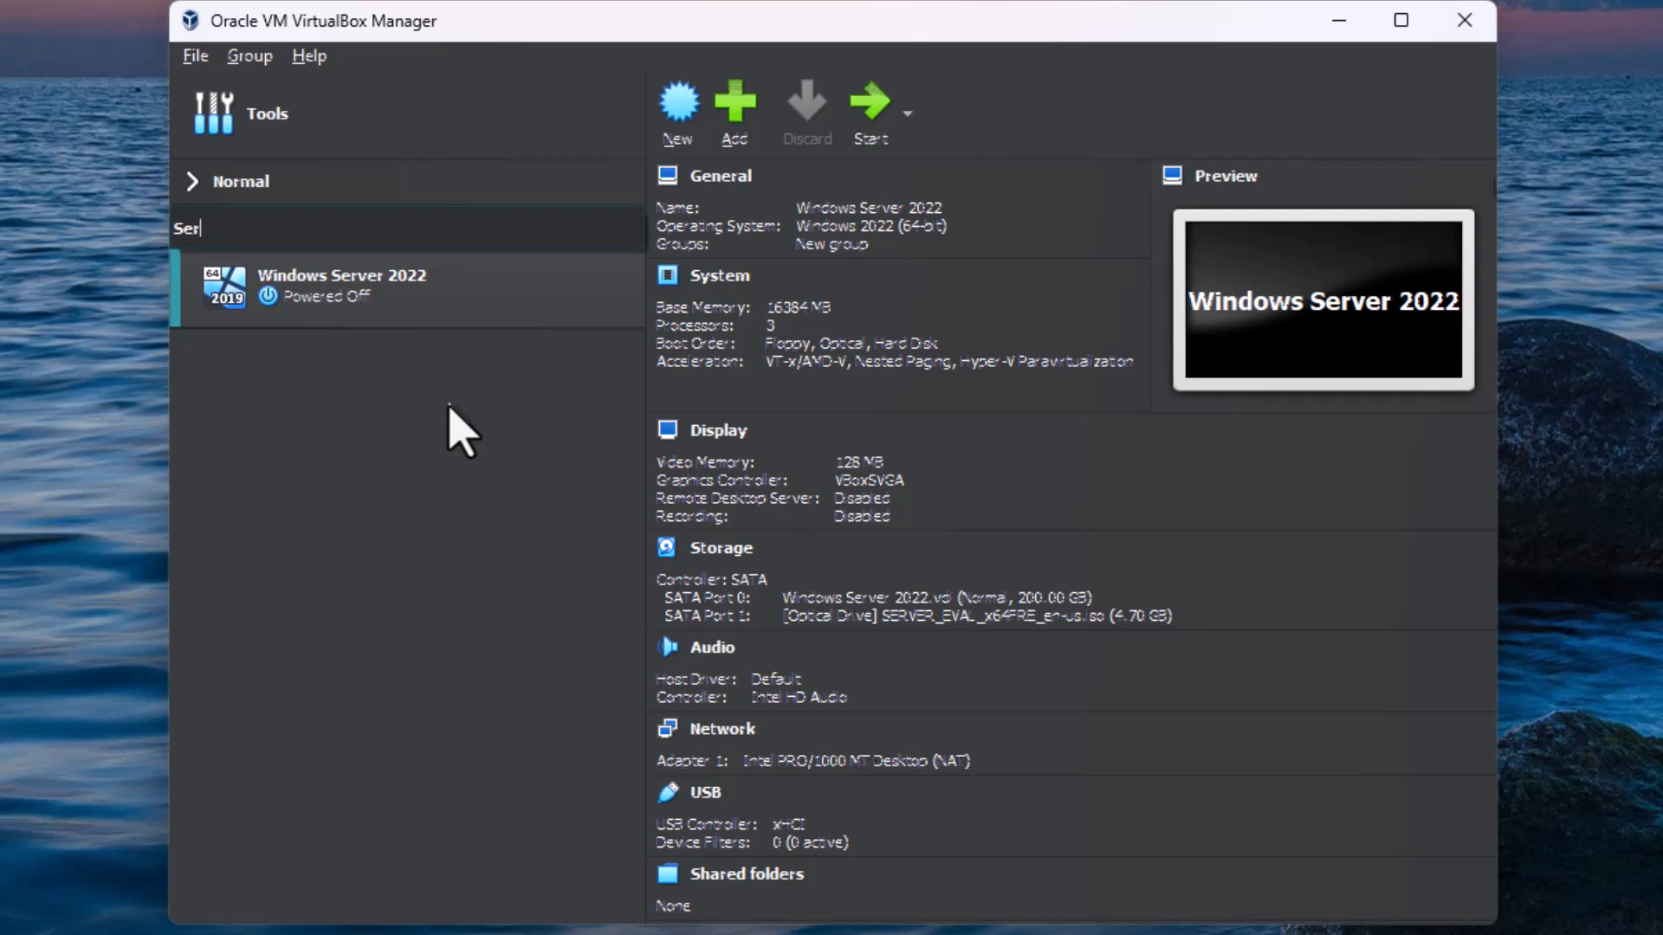
key("Return")
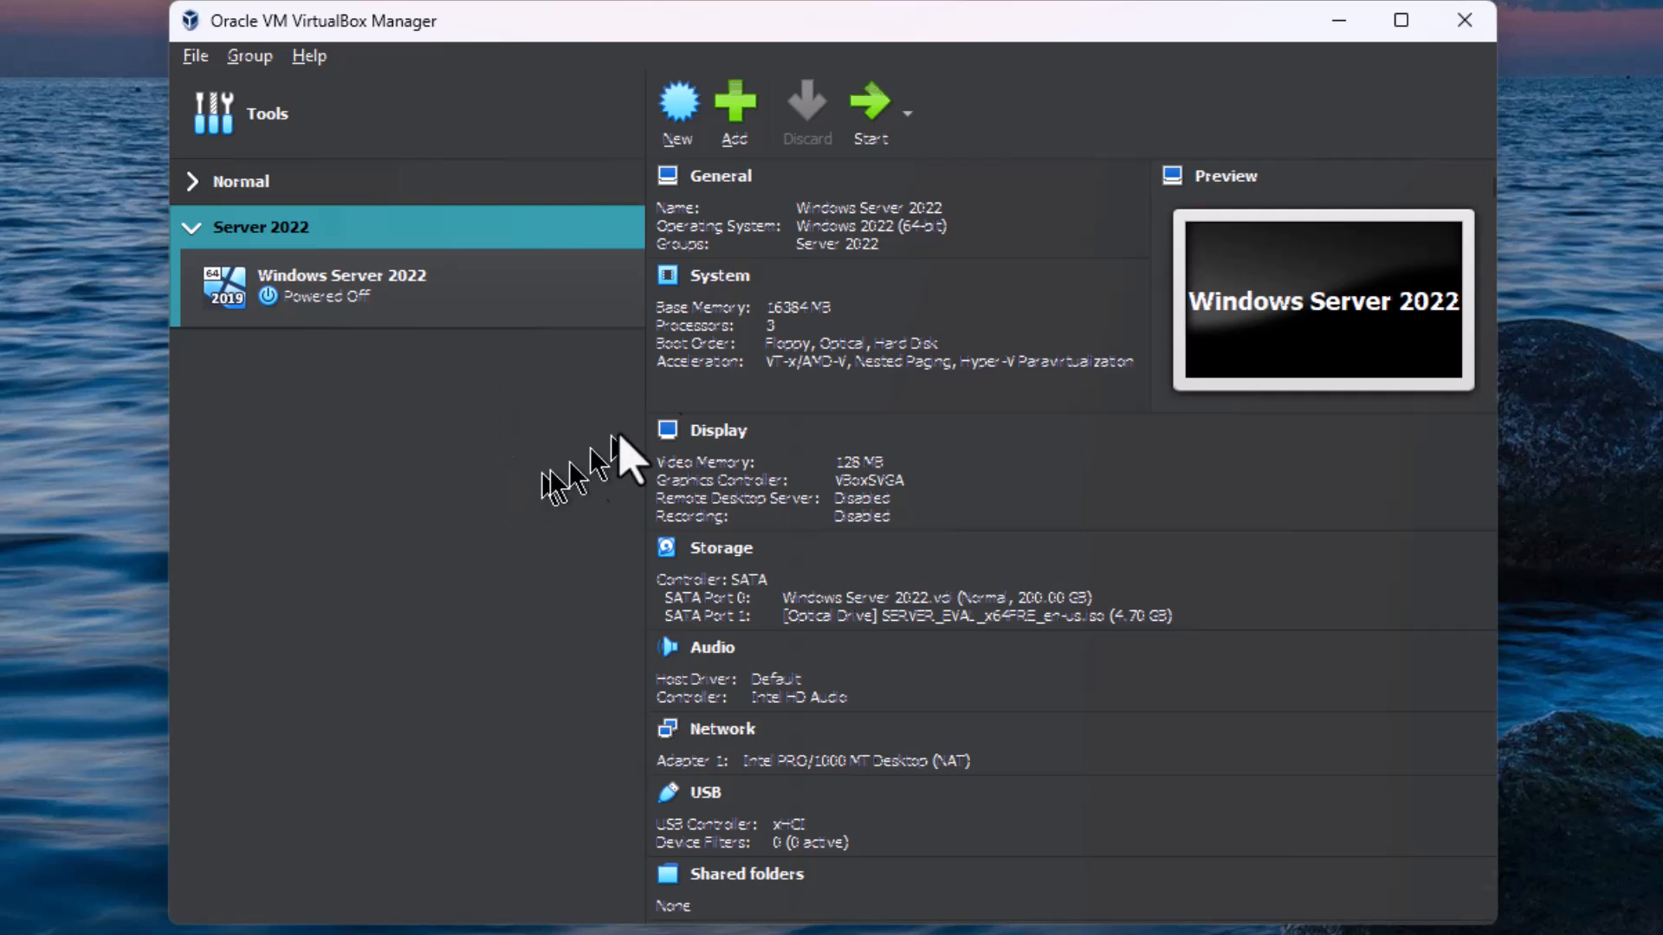
Step: Open the settings of the Windows Server 2022 machine and look through its general options, including description and disk encryption
left_click(576, 296)
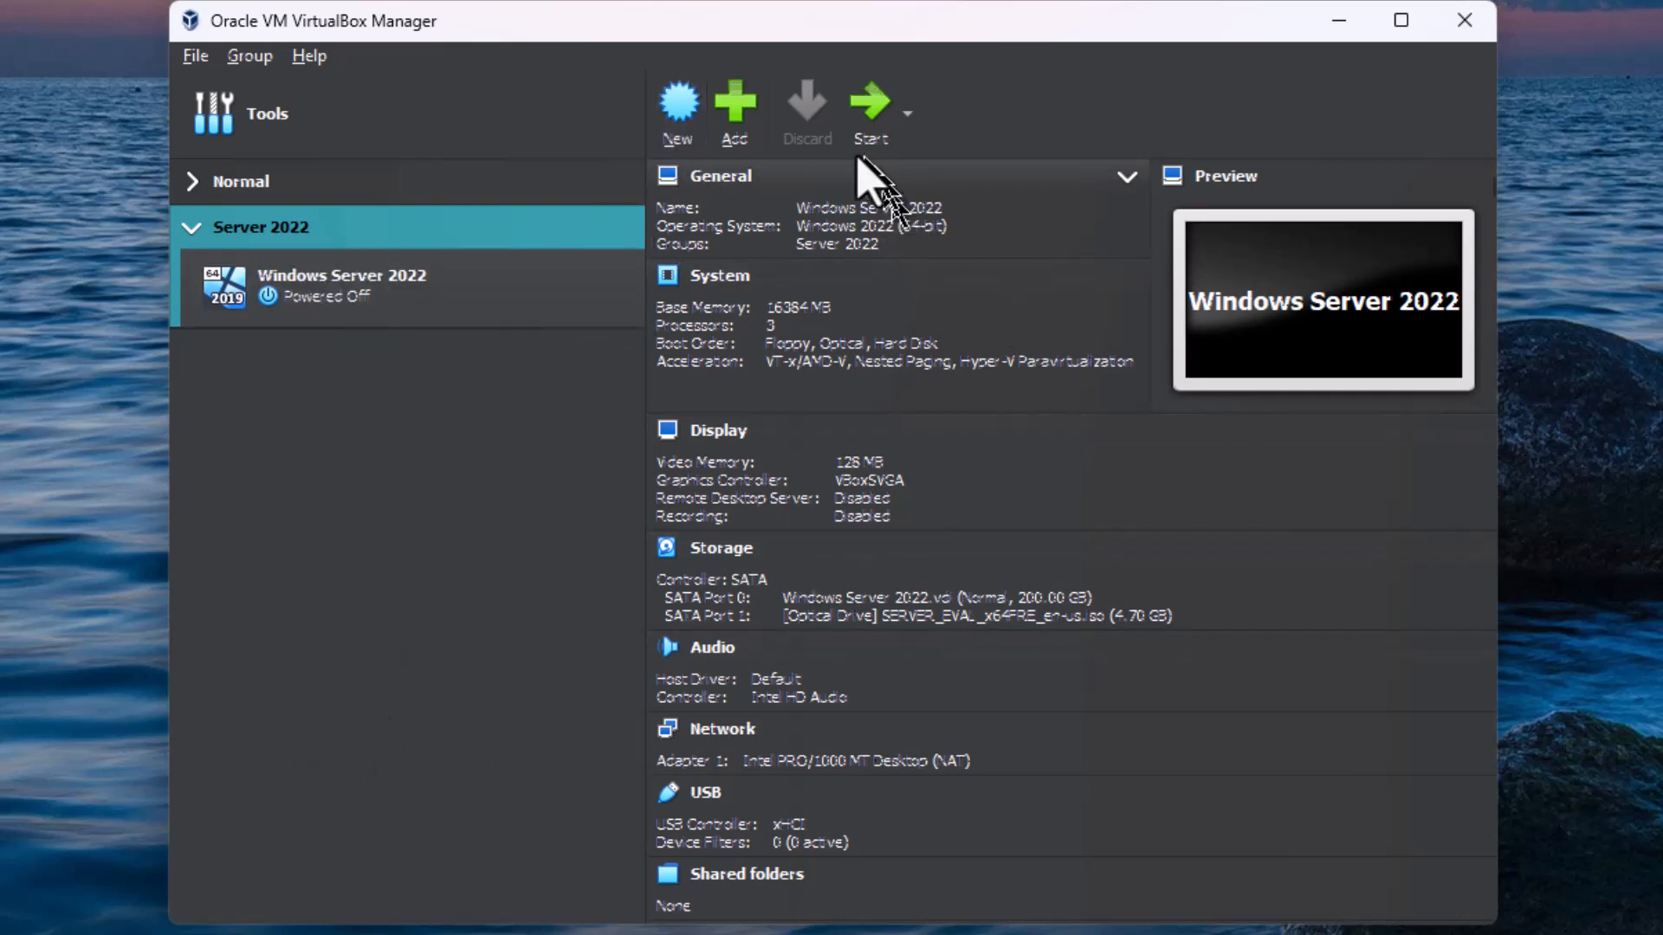
left_click(443, 290)
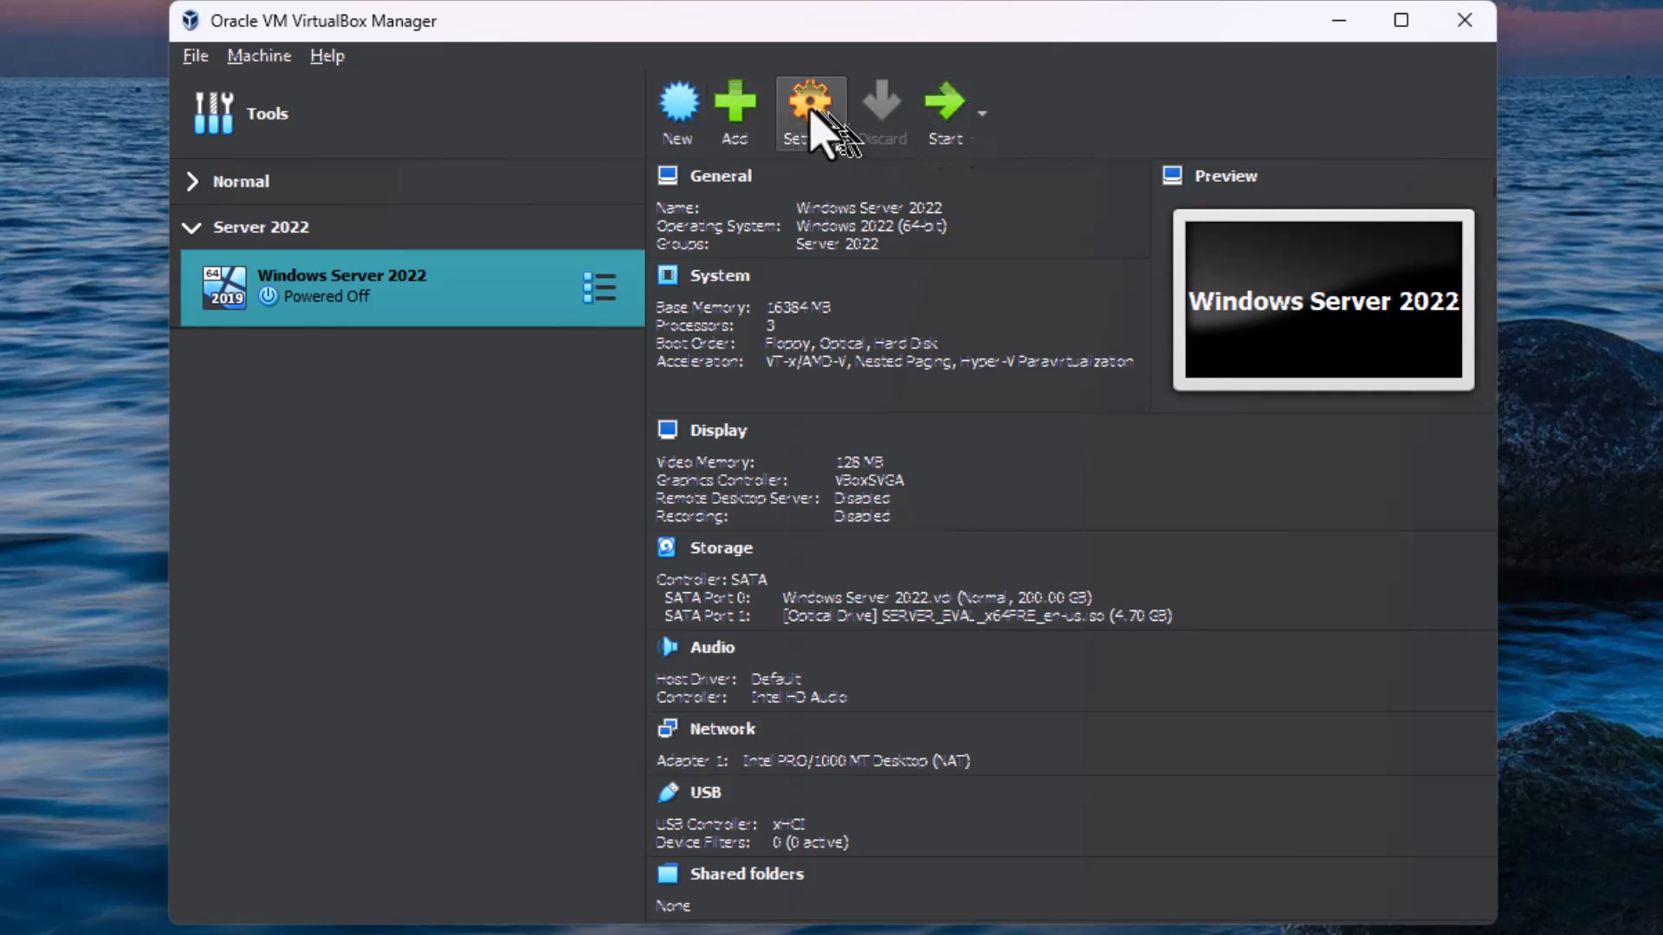
left_click(807, 125)
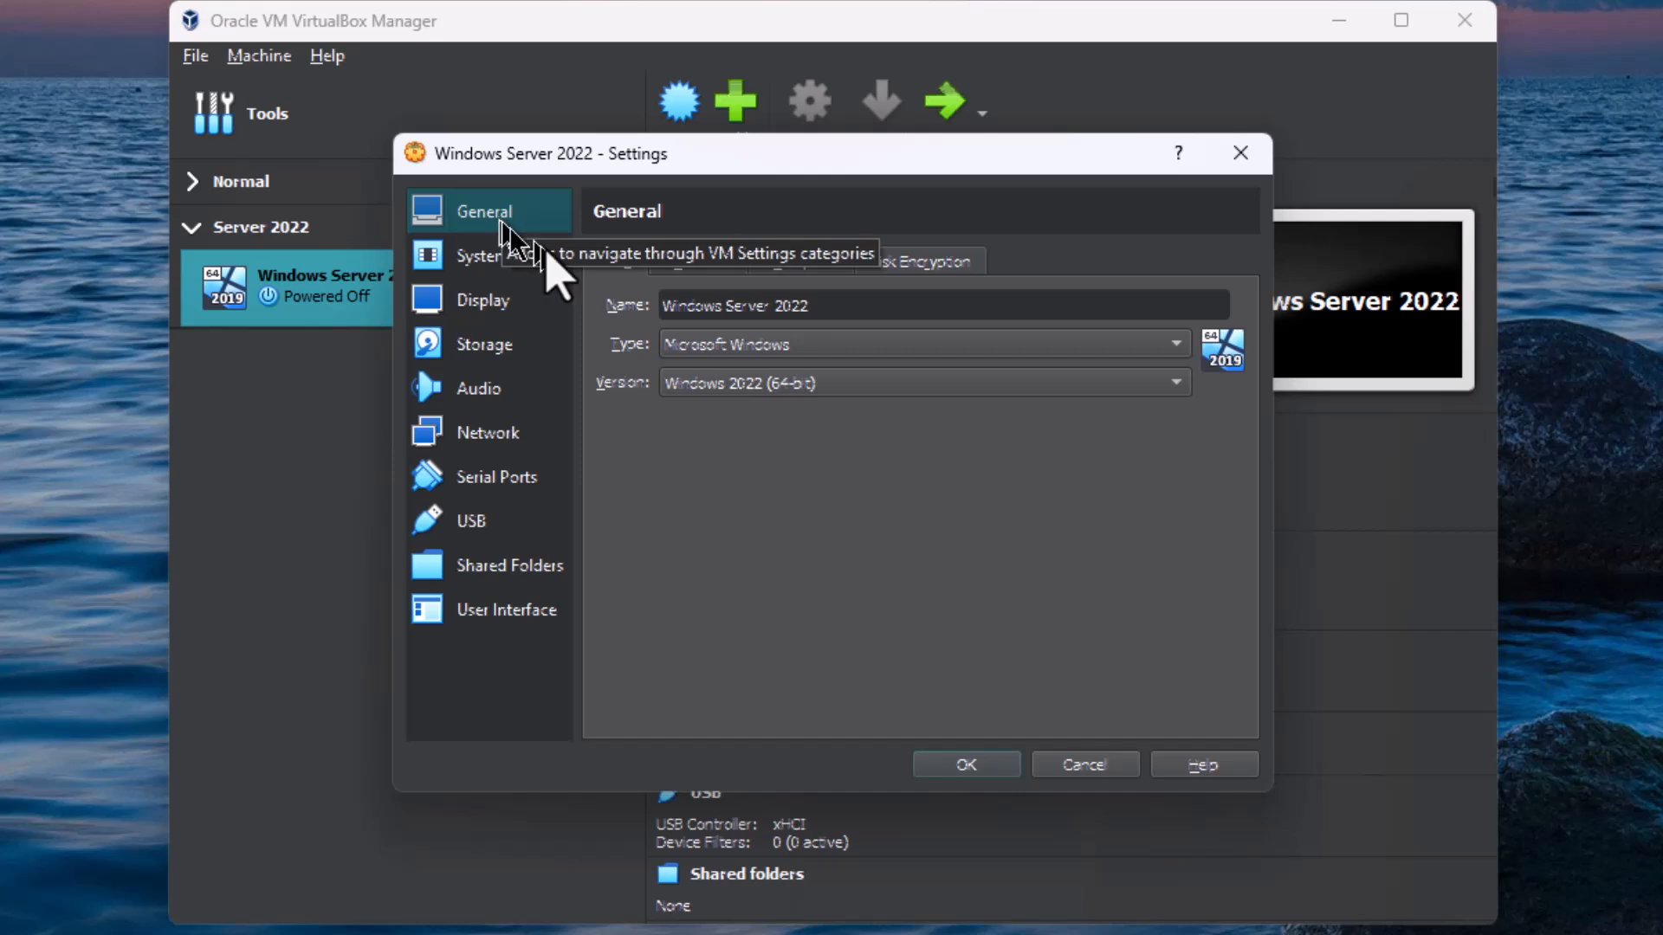
left_click(684, 264)
left_click(798, 264)
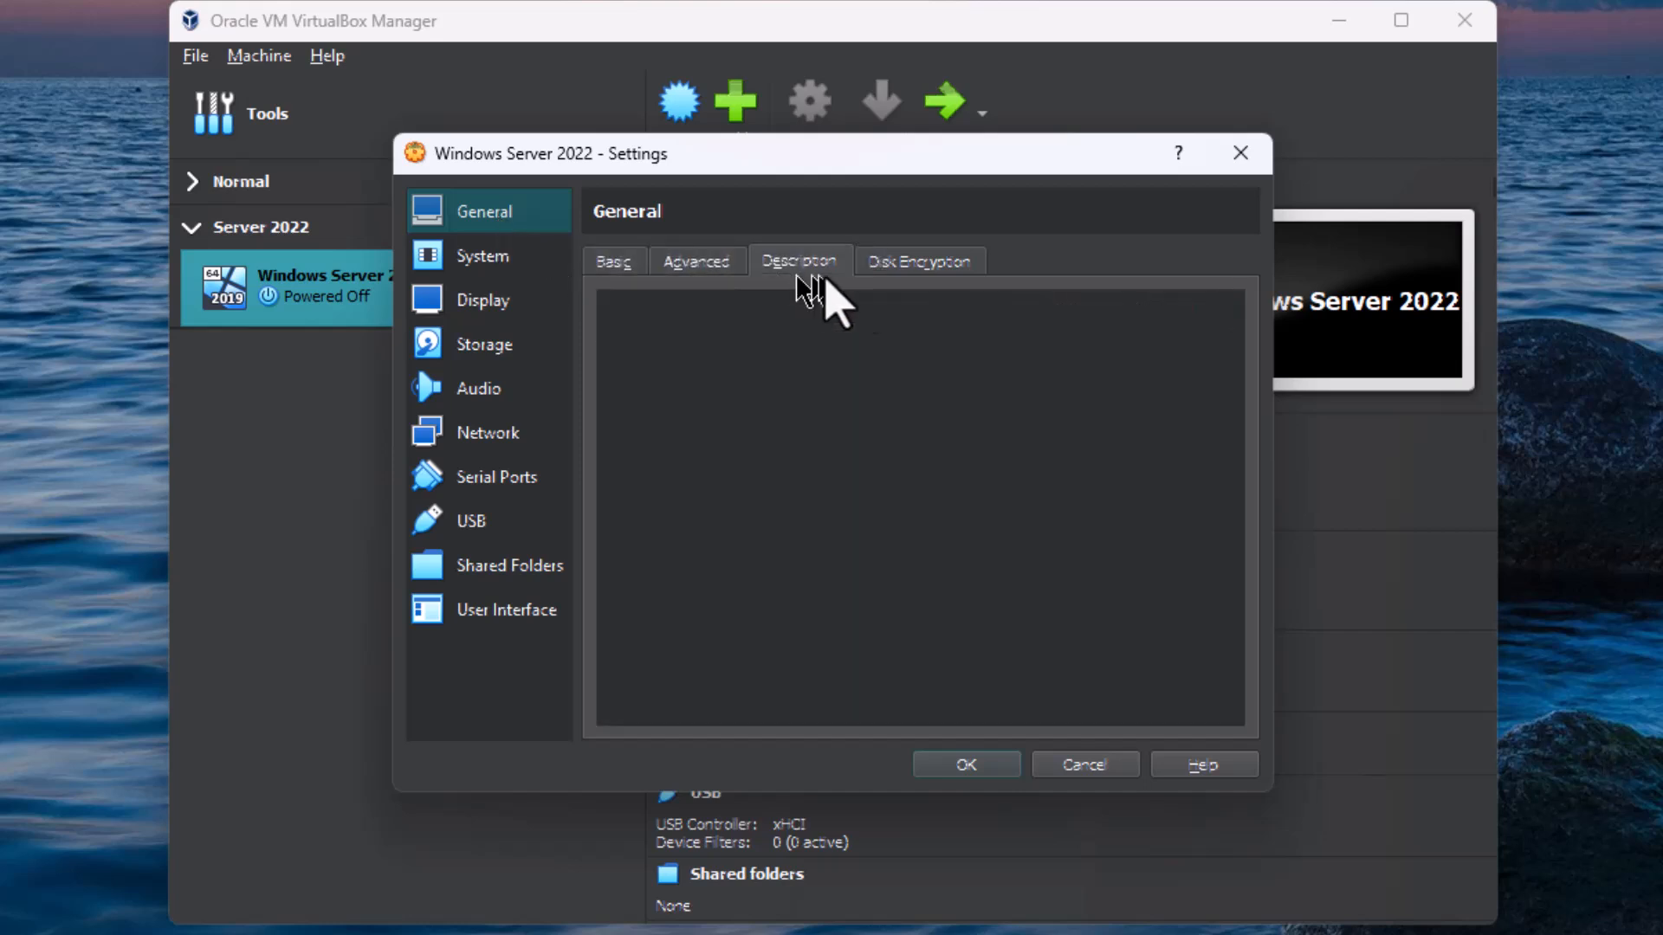
left_click(953, 265)
left_click(610, 262)
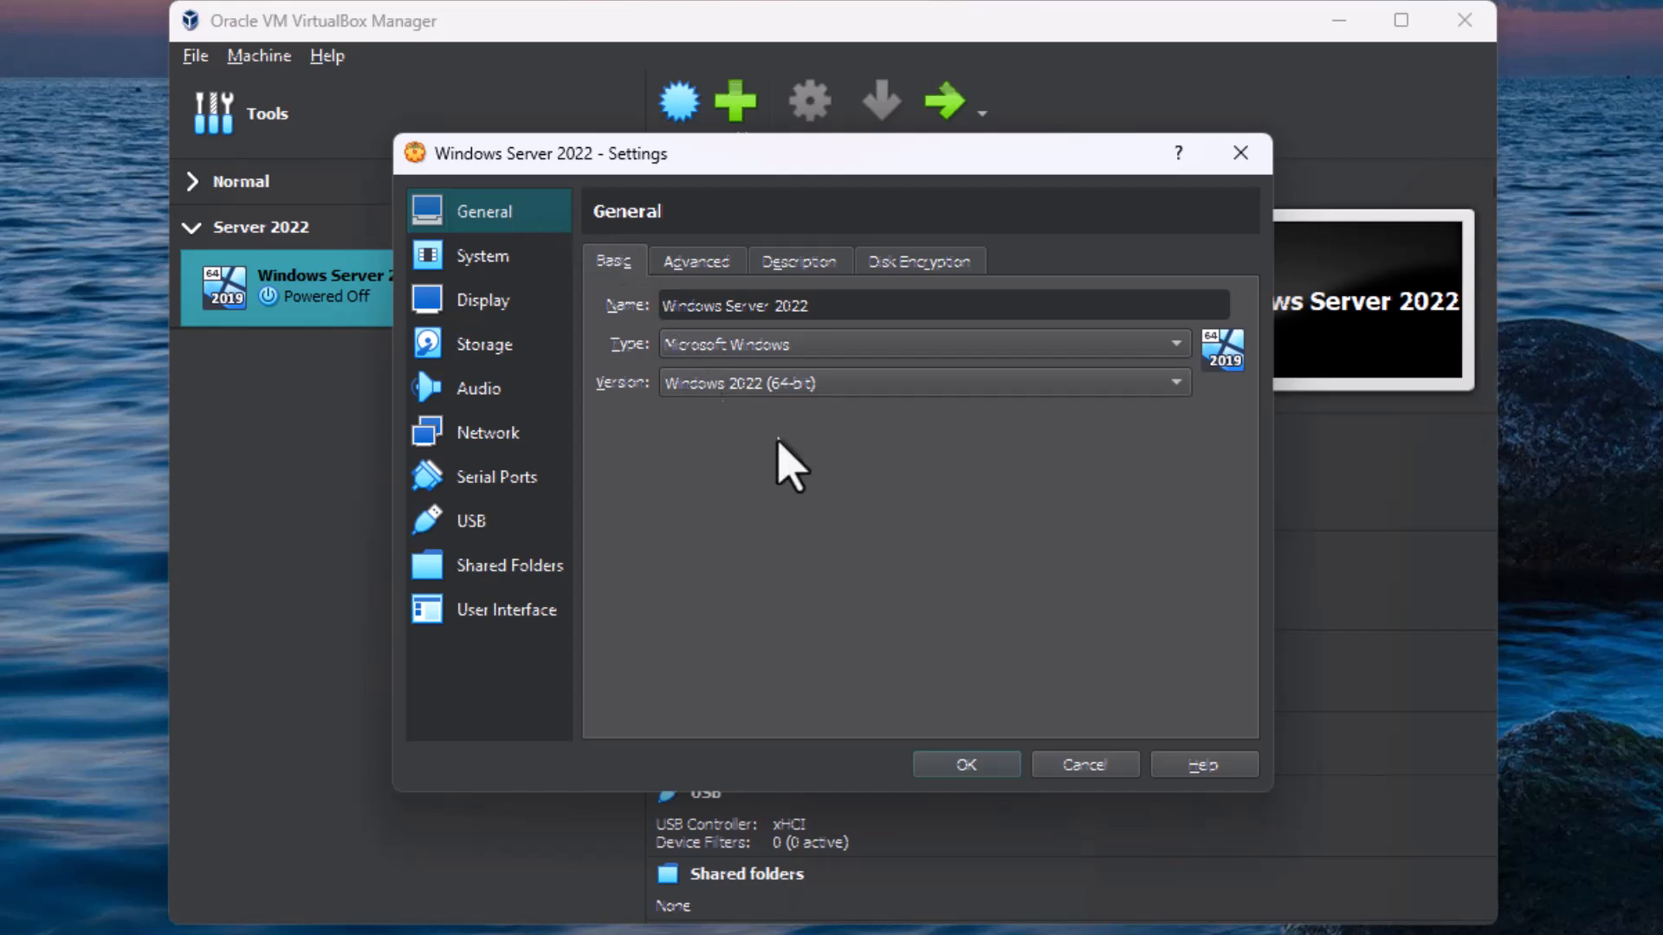
Step: Set both the shared clipboard and Drag'n'Drop of the machine to Bidirectional
left_click(709, 265)
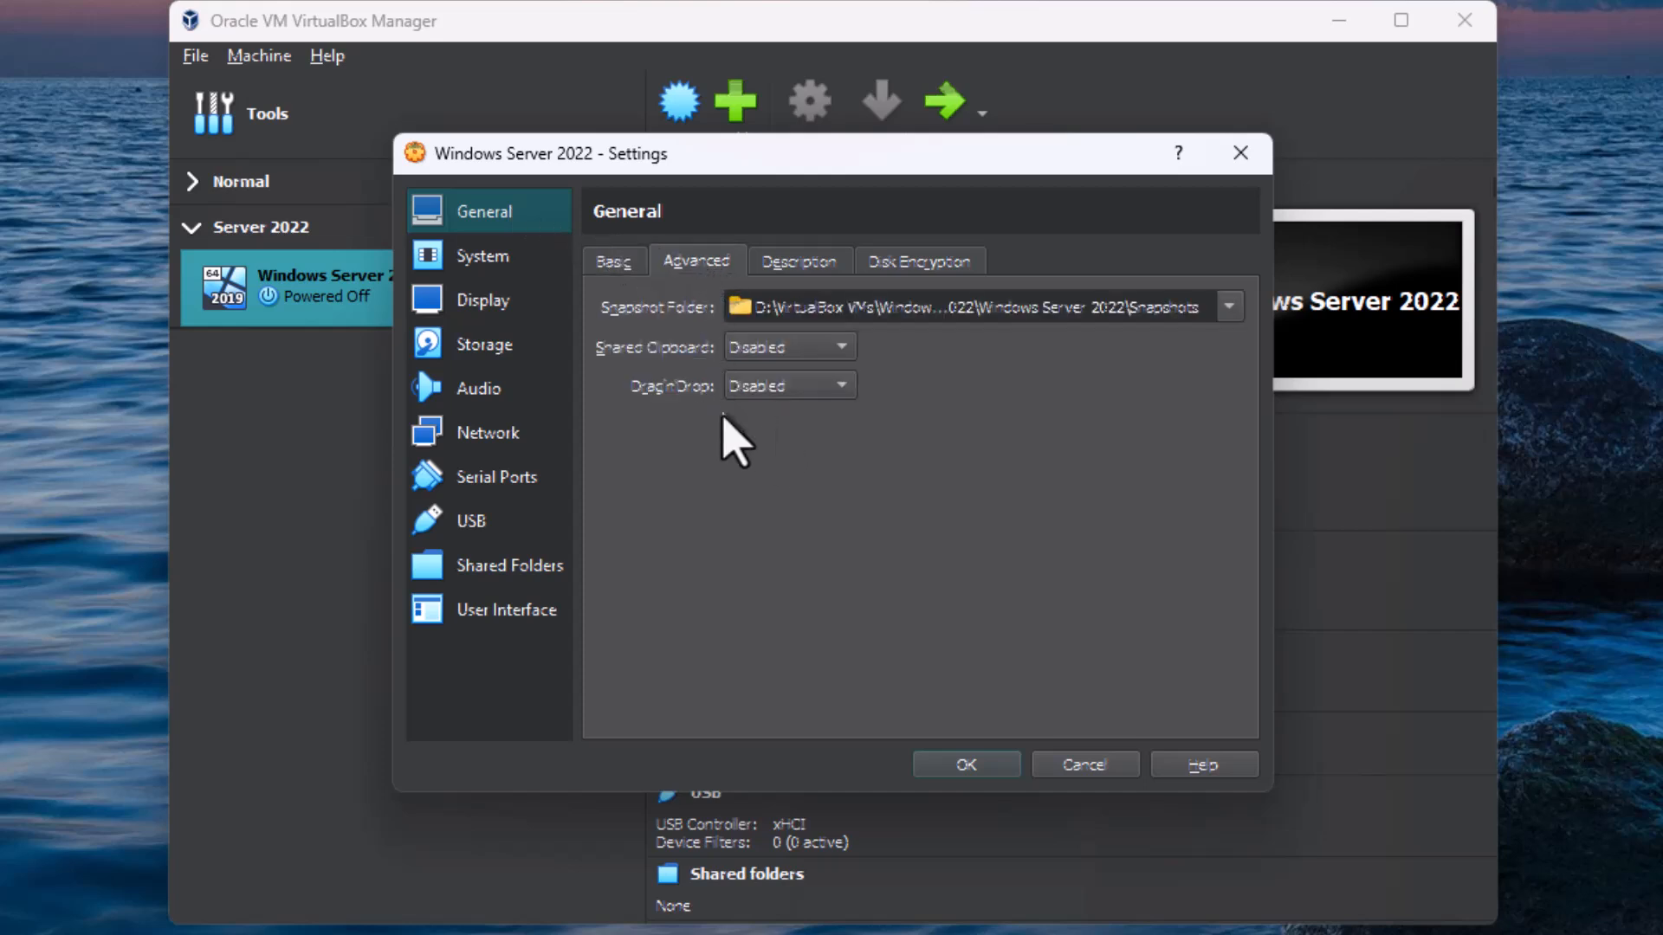
left_click(779, 349)
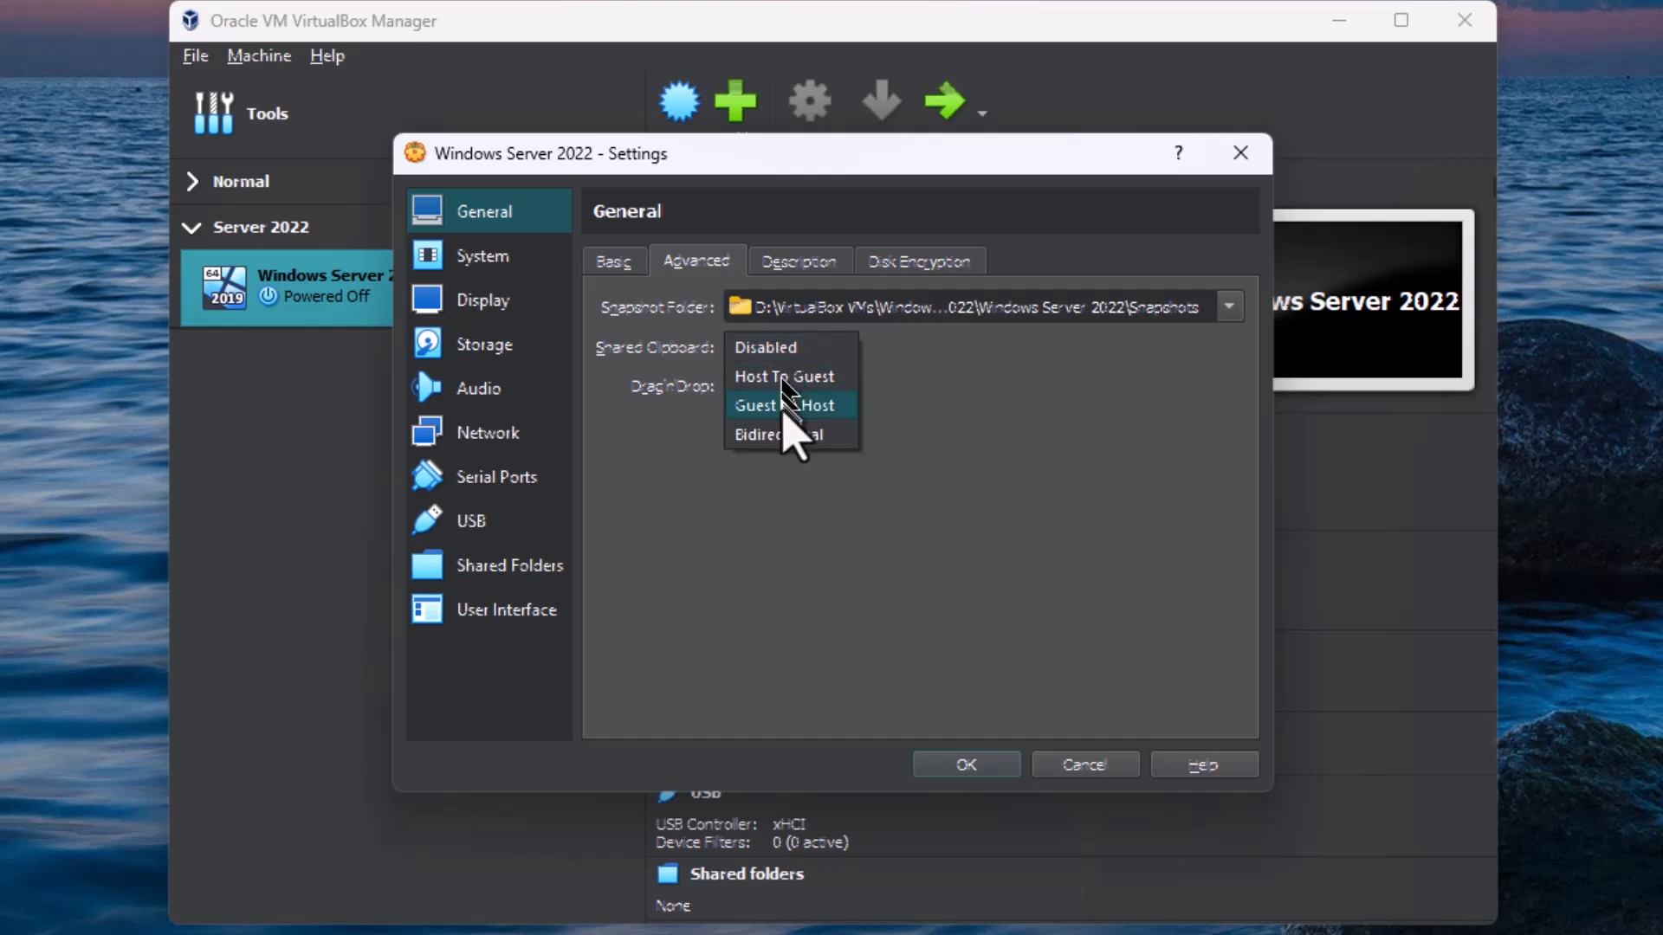
left_click(777, 435)
left_click(771, 387)
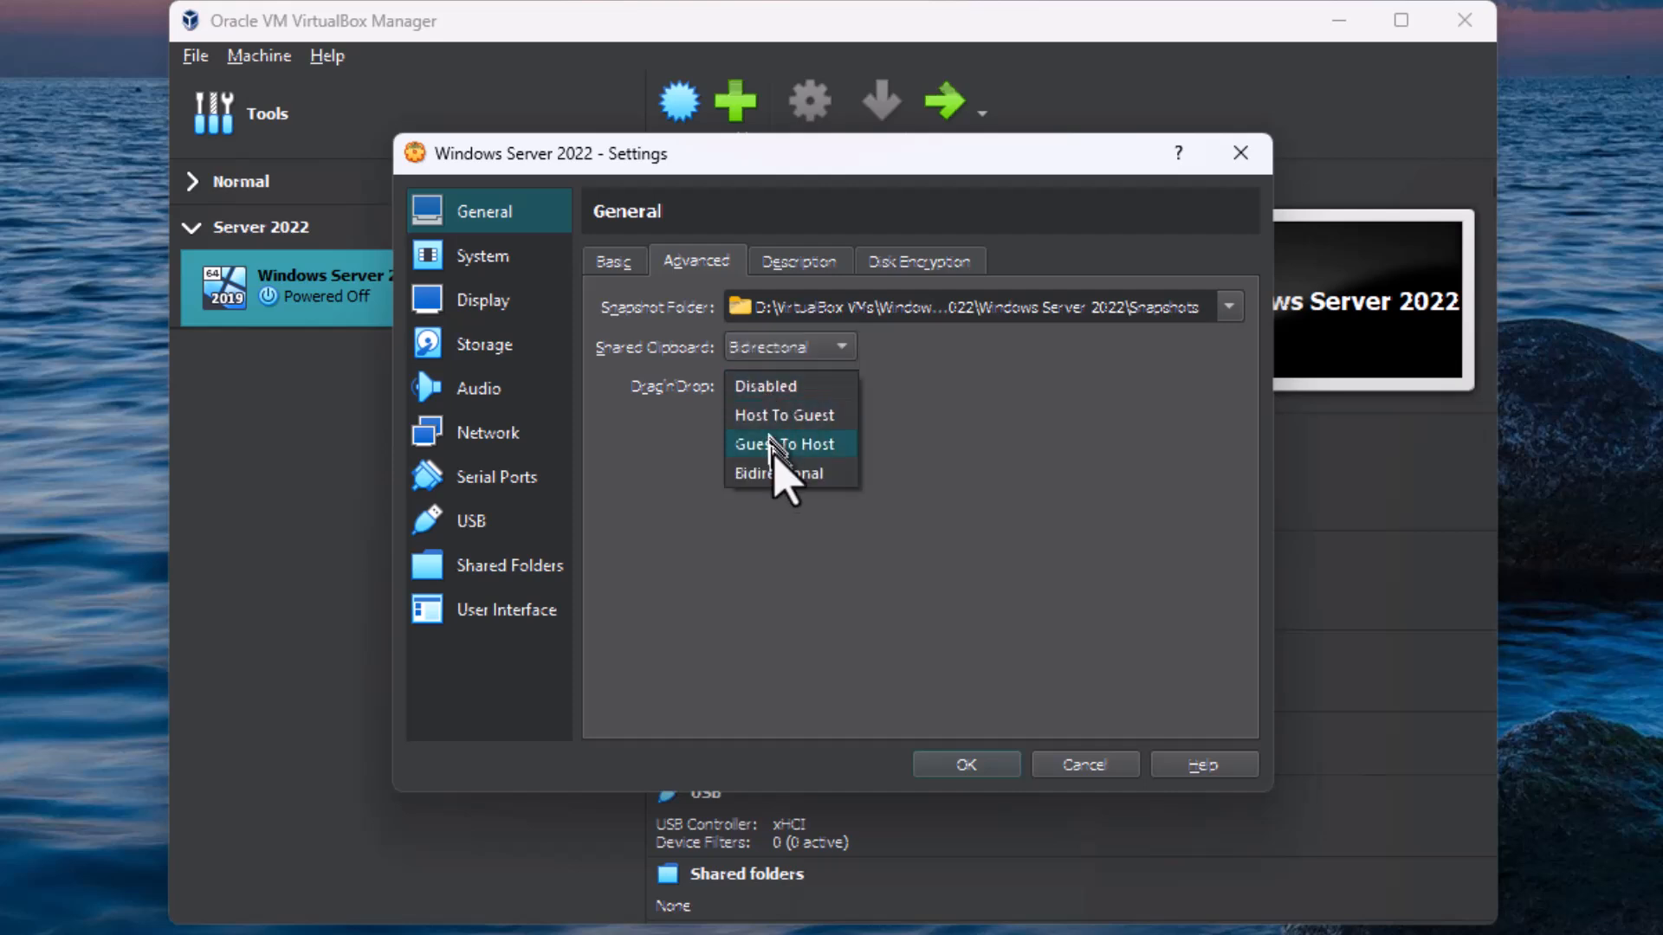
left_click(783, 473)
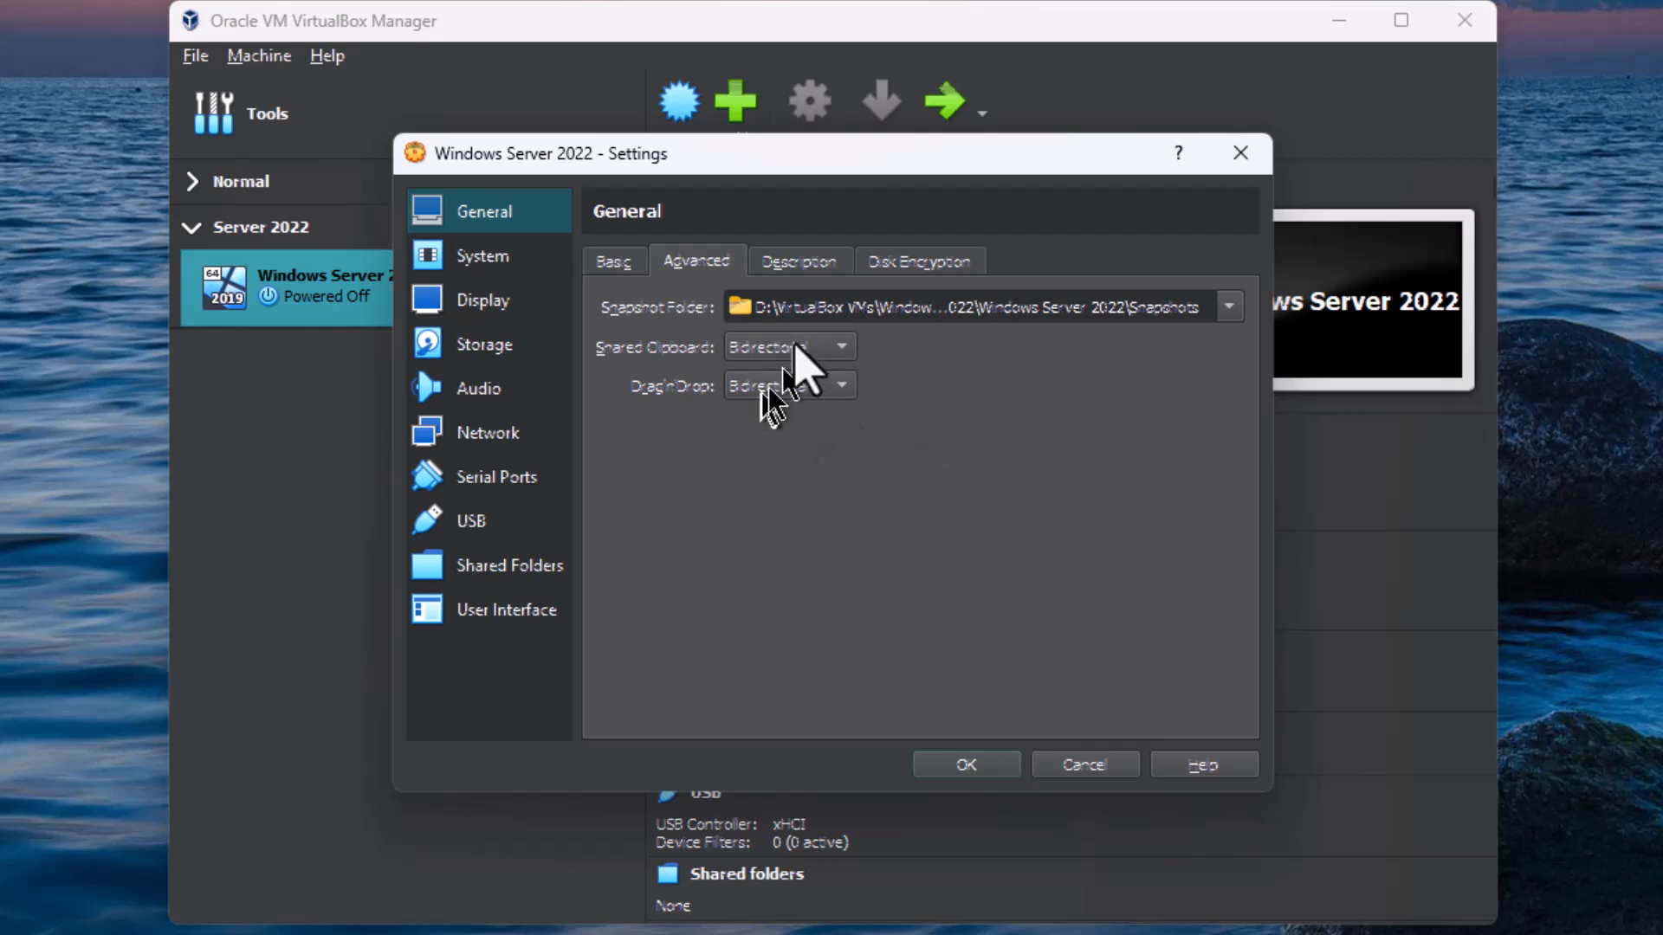
left_click(832, 268)
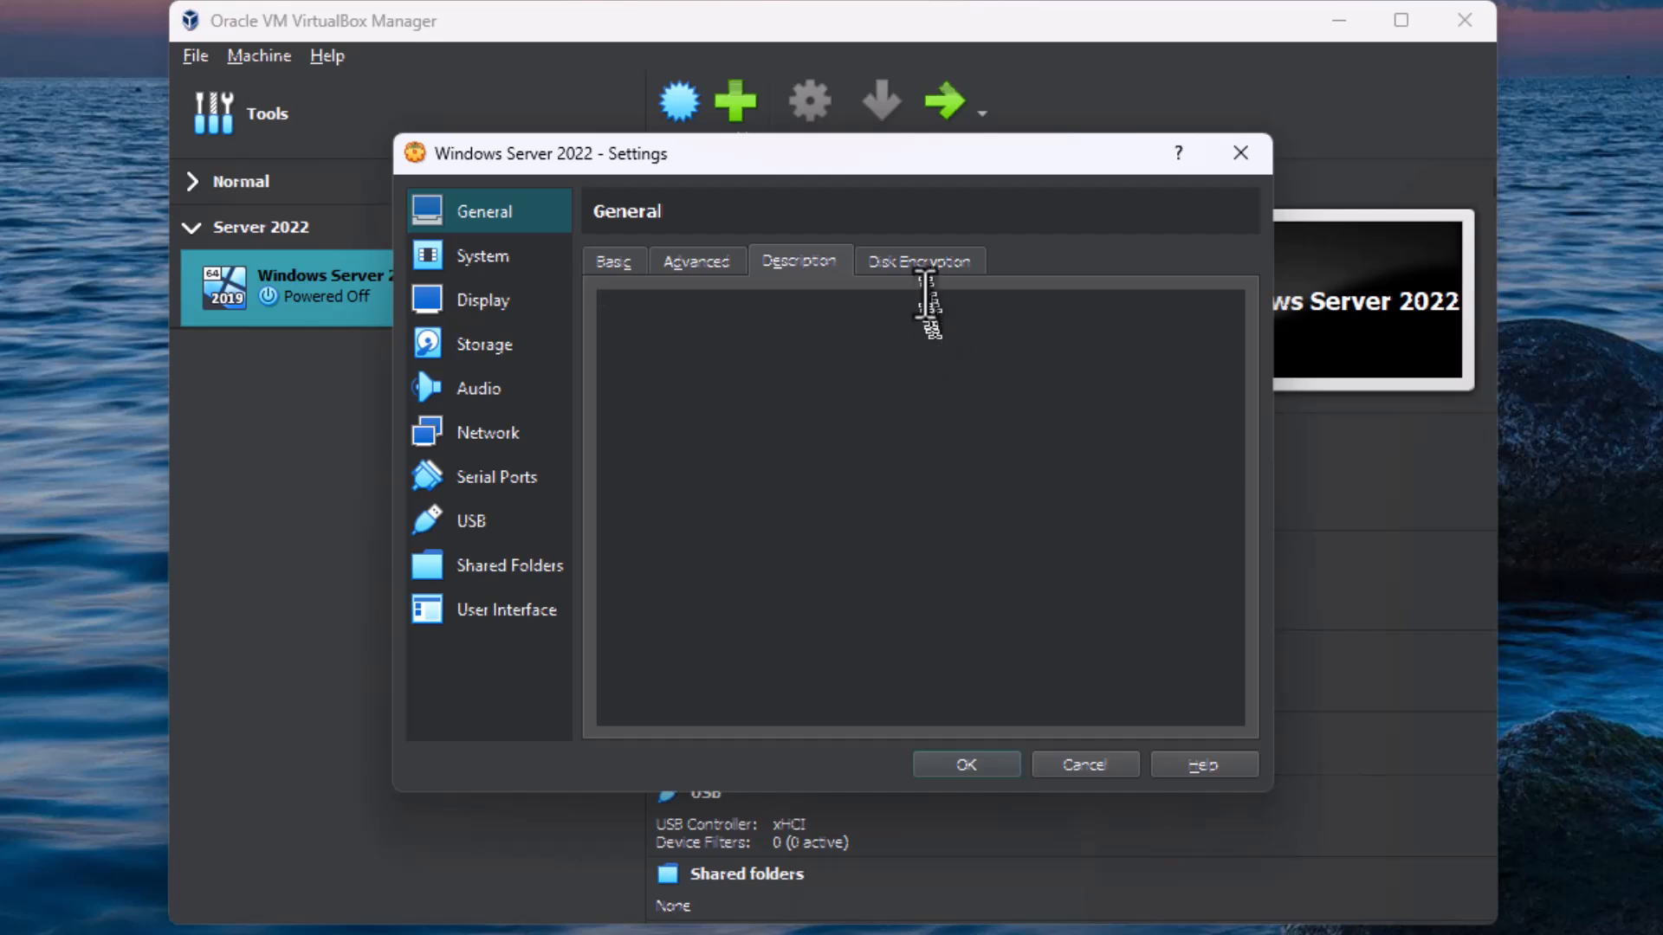
left_click(919, 262)
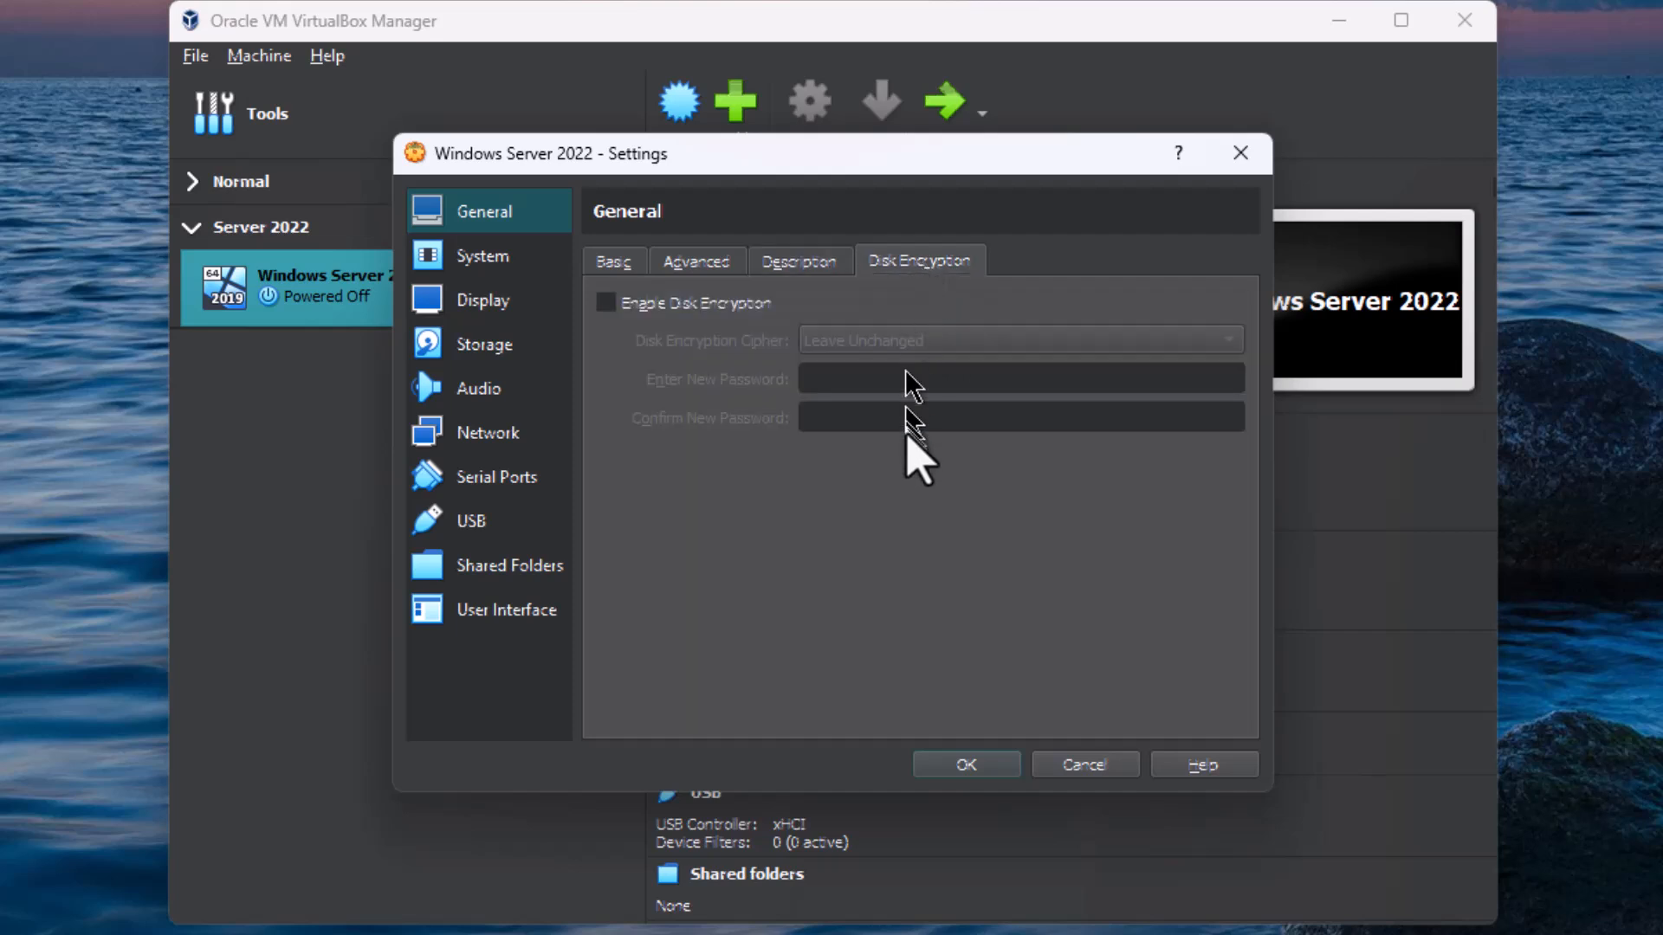
left_click(616, 262)
Step: Disable Floppy in the machine's boot order and arrange Hard Disk first, followed by Optical
left_click(492, 260)
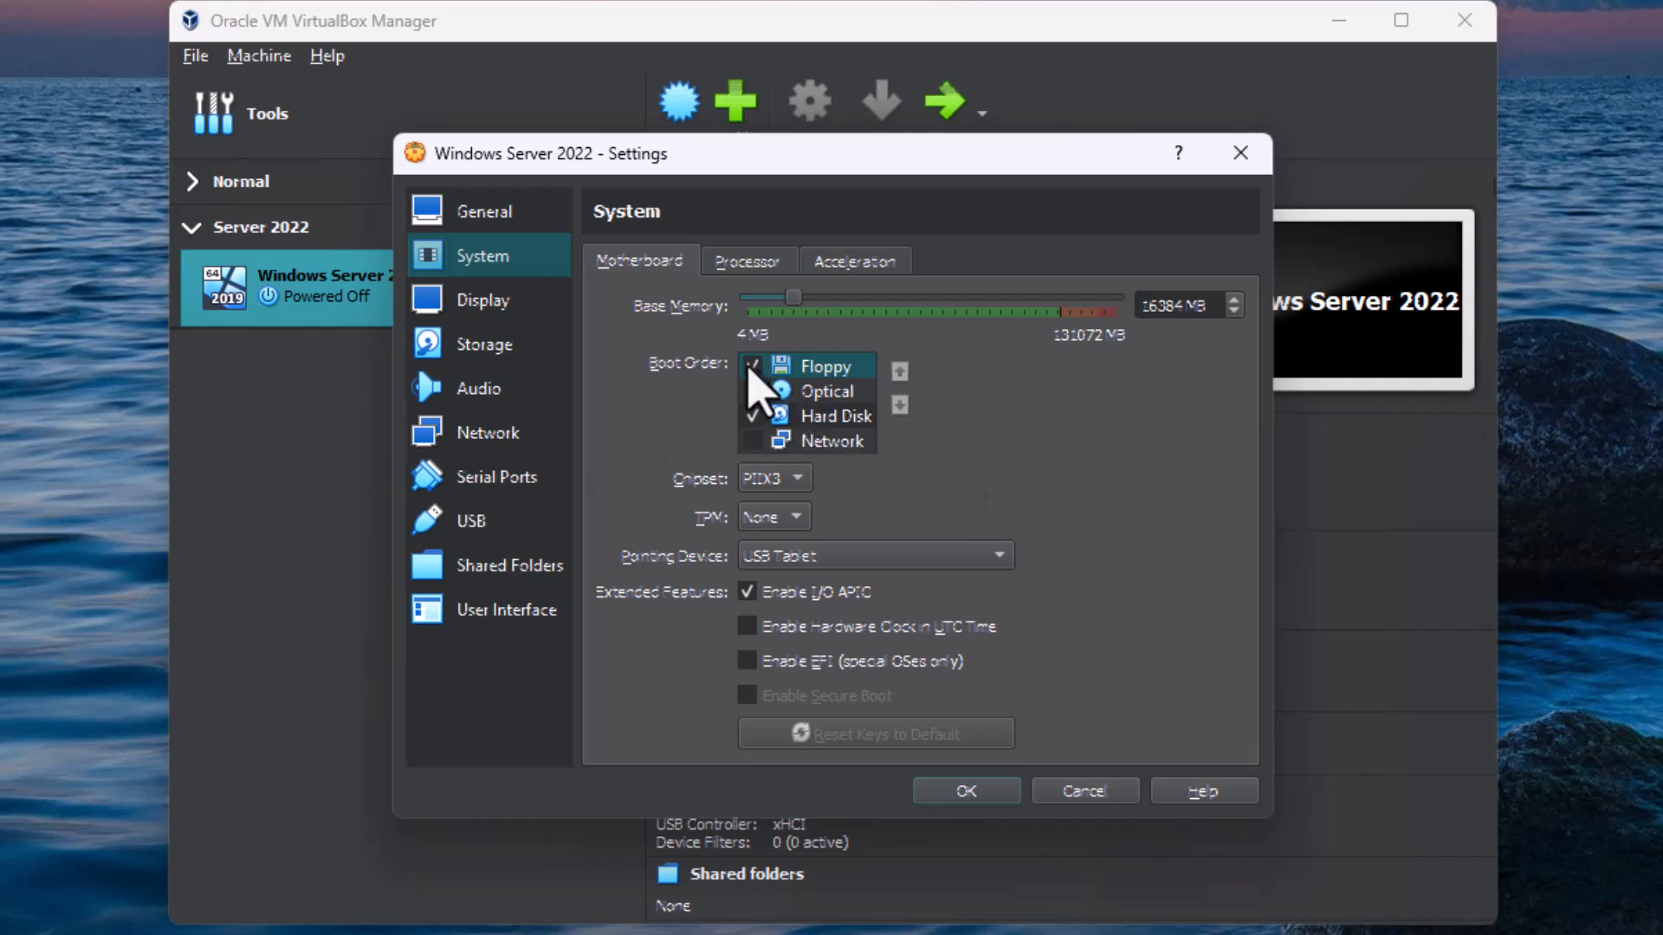
left_click(751, 365)
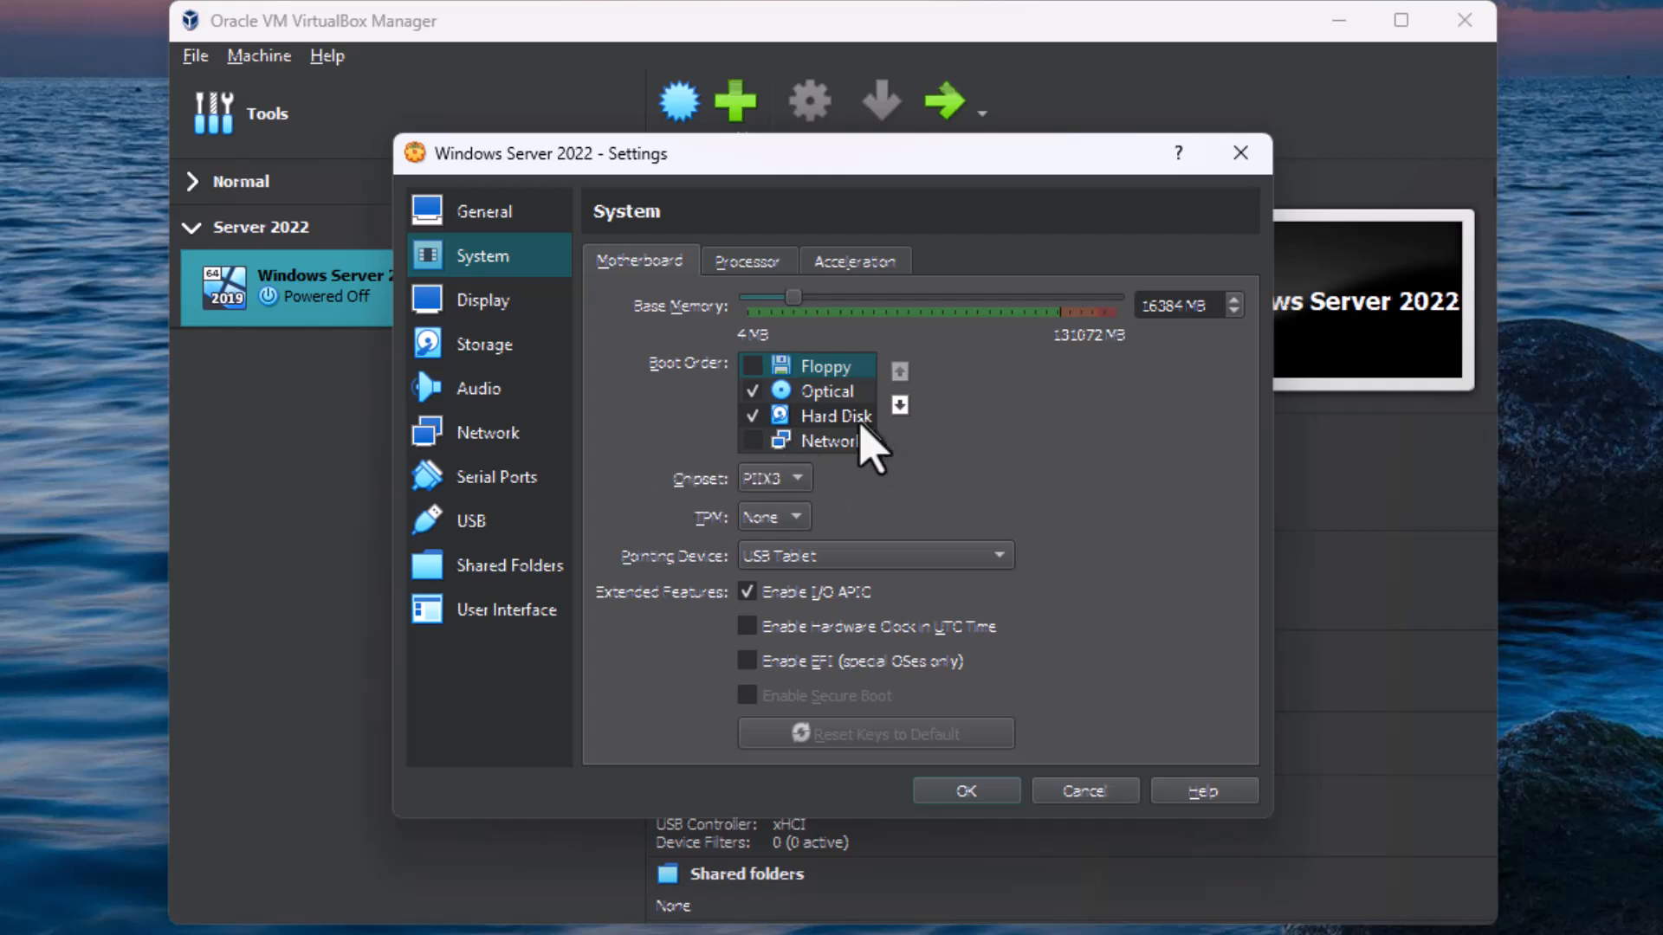
left_click(853, 418)
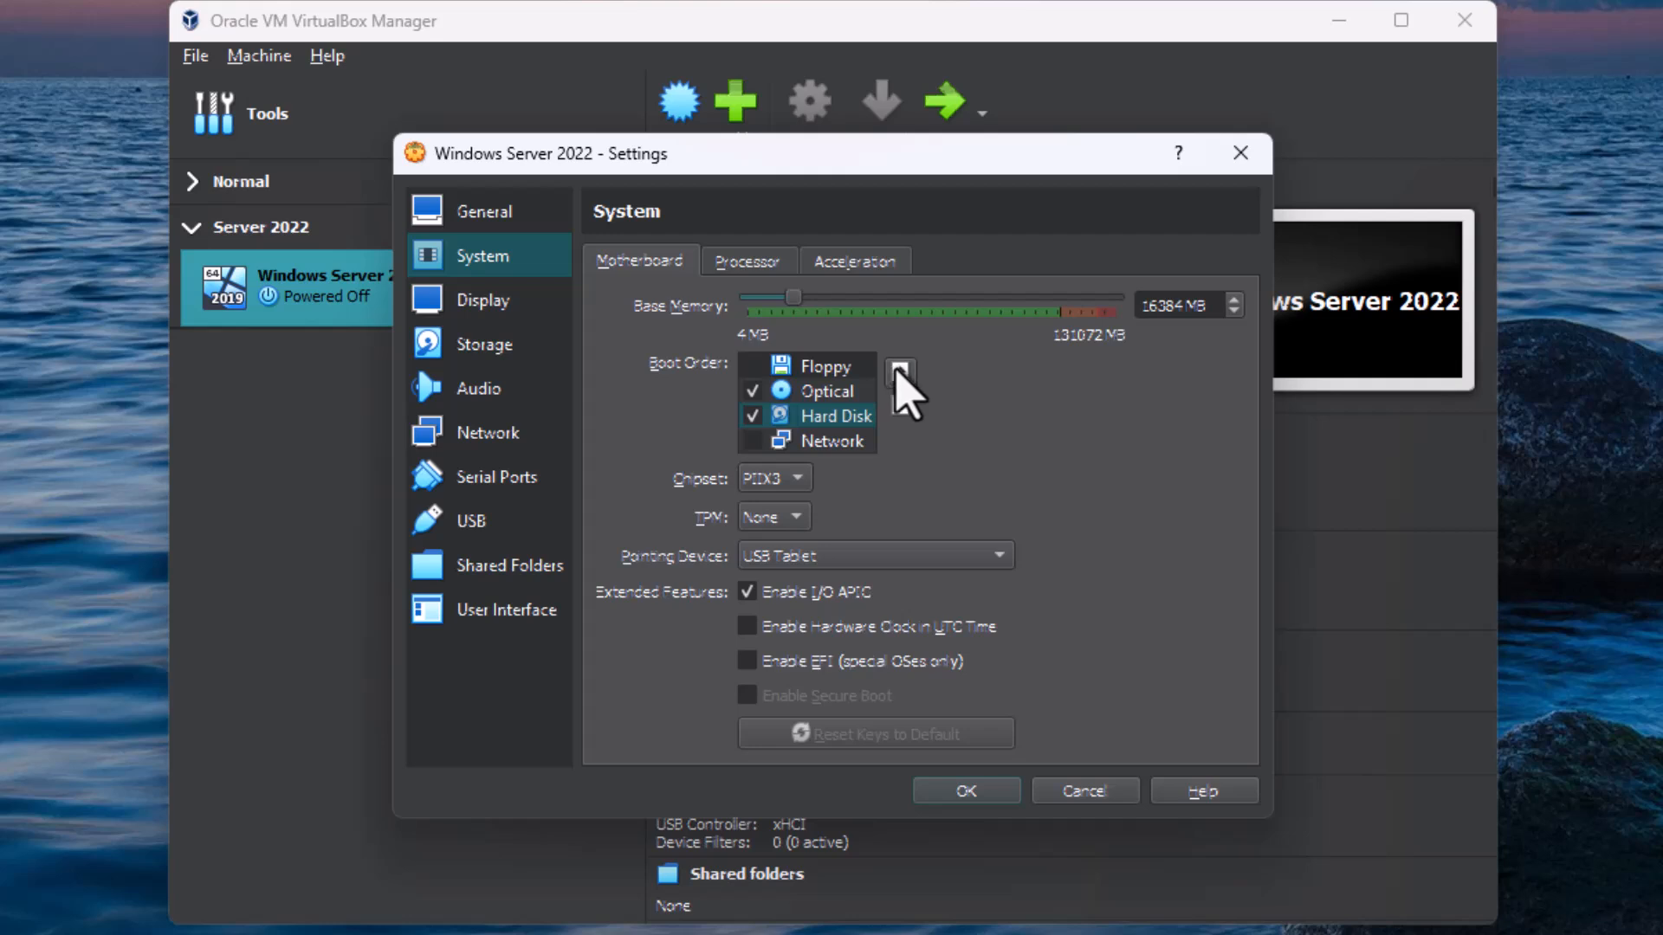
left_click(899, 371)
left_click(899, 371)
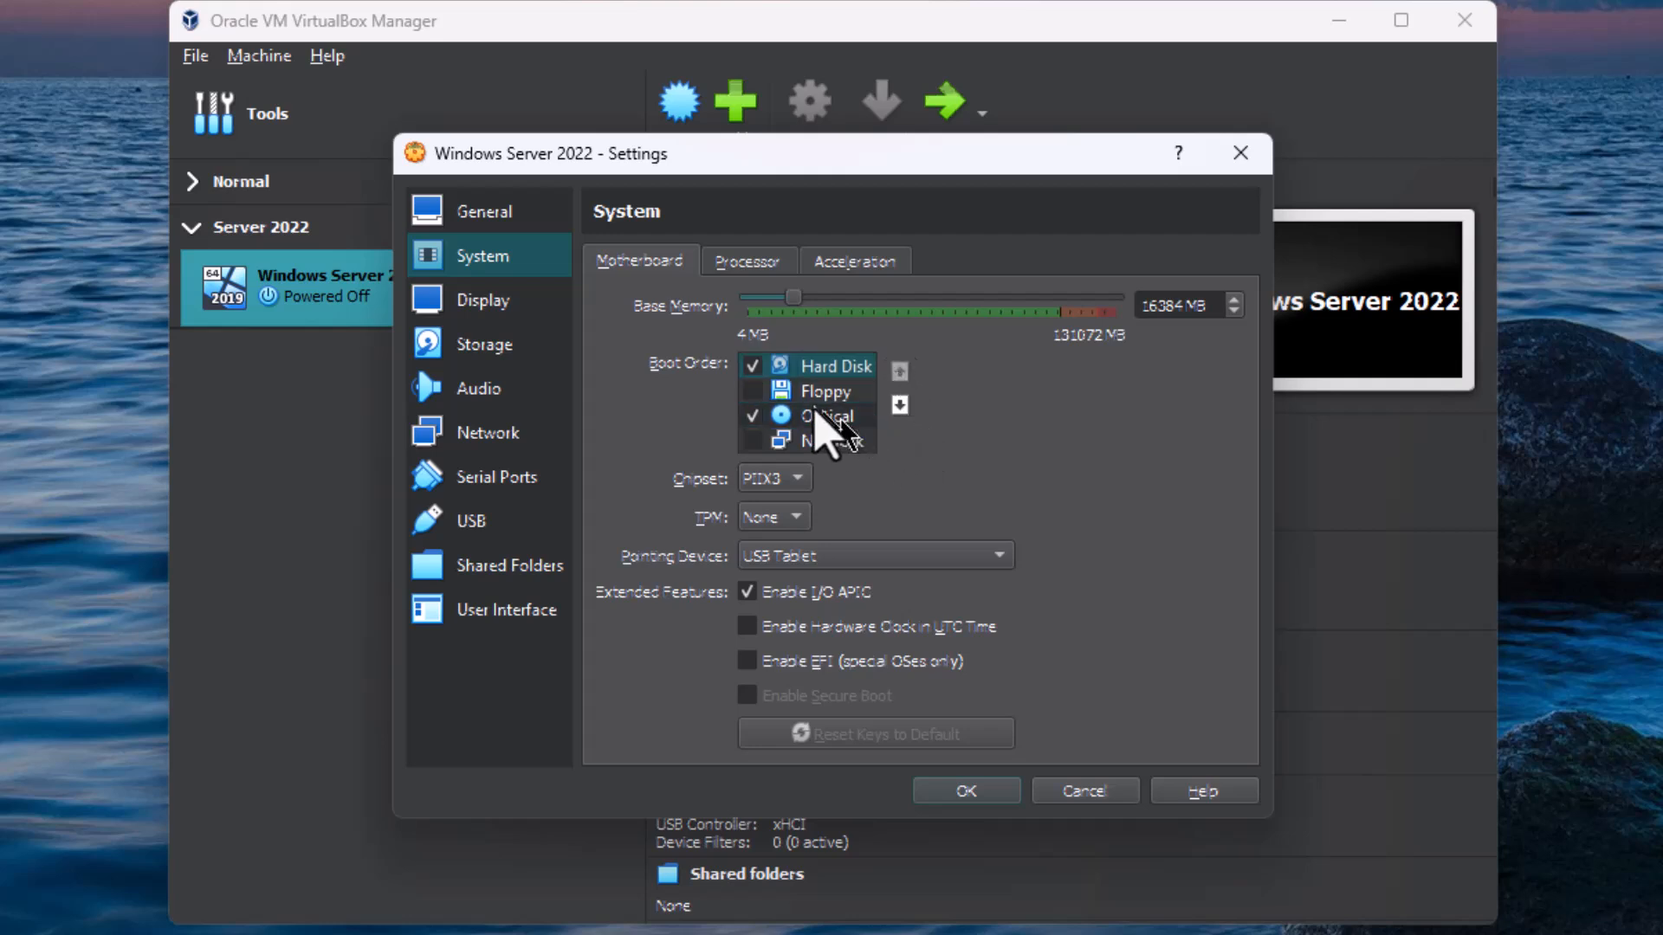
left_click(814, 419)
left_click(899, 370)
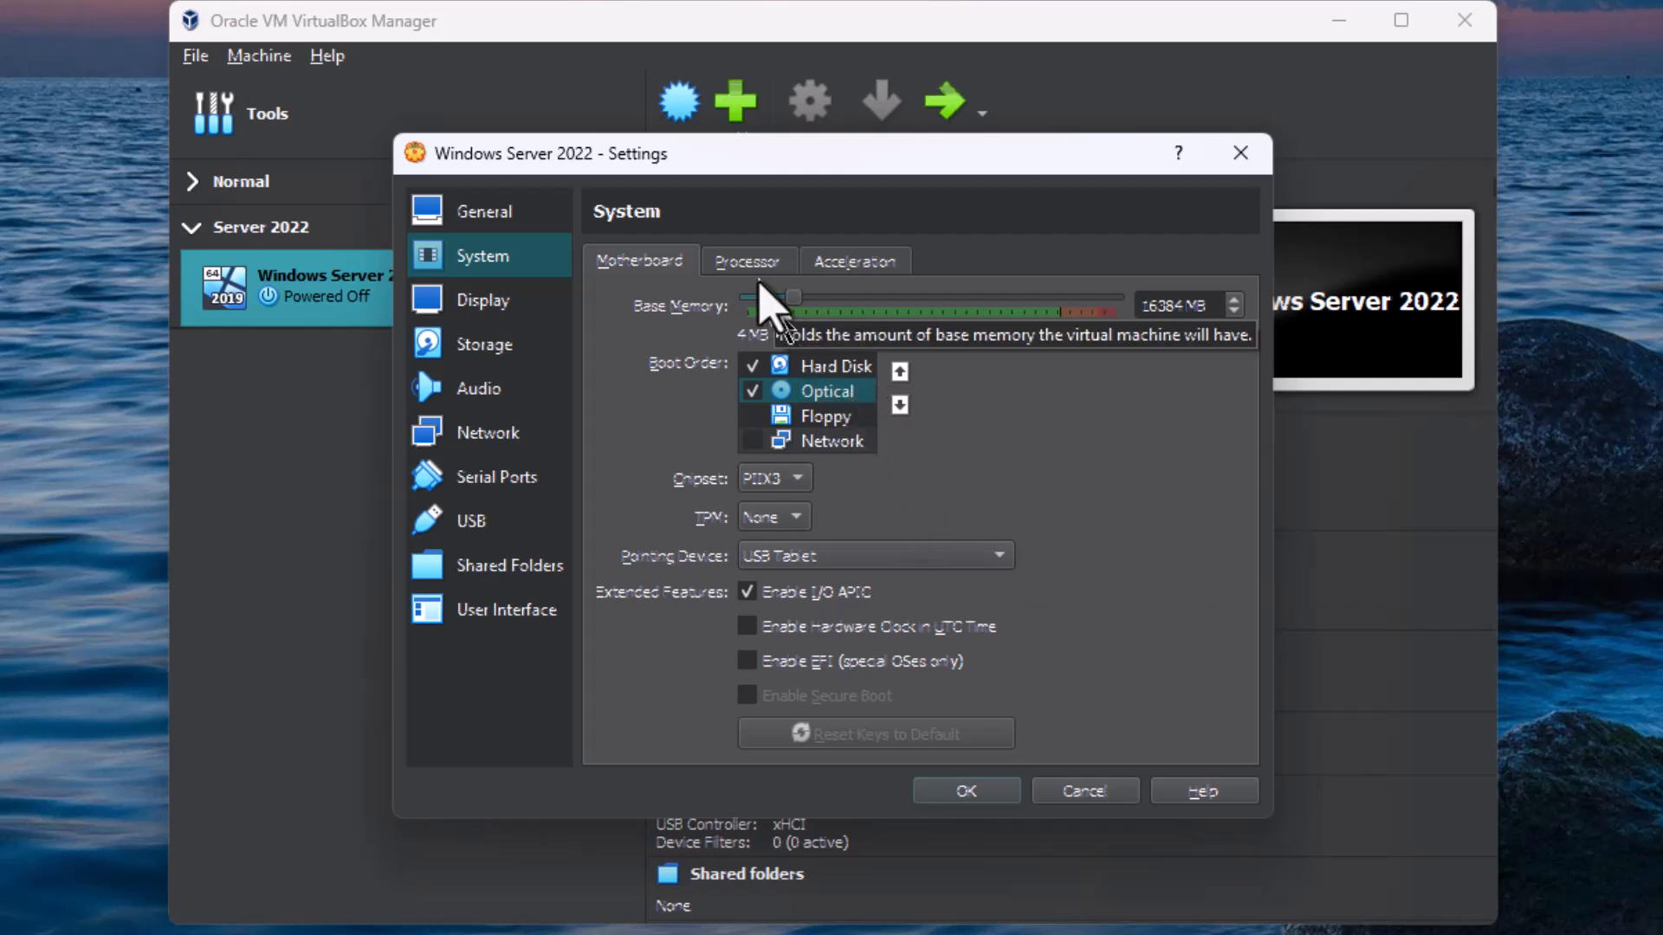
Step: Enable PAE/NX and Nested VT-x/AMD-V for the machine's processor and check the acceleration options
left_click(756, 269)
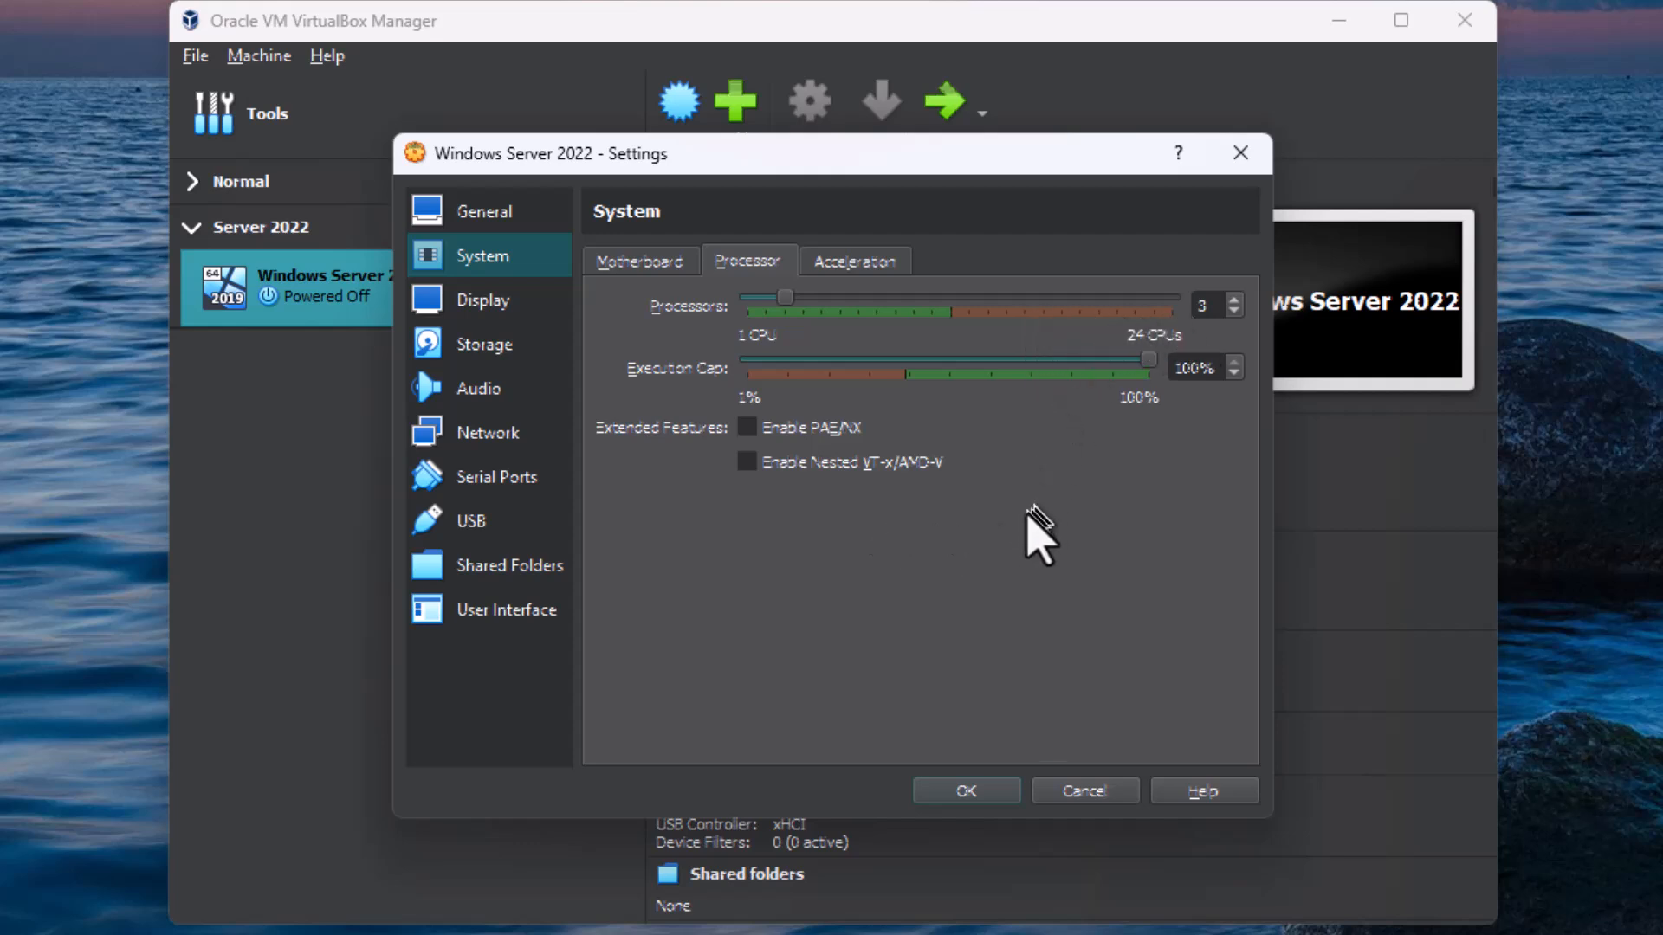
left_click(746, 428)
left_click(745, 467)
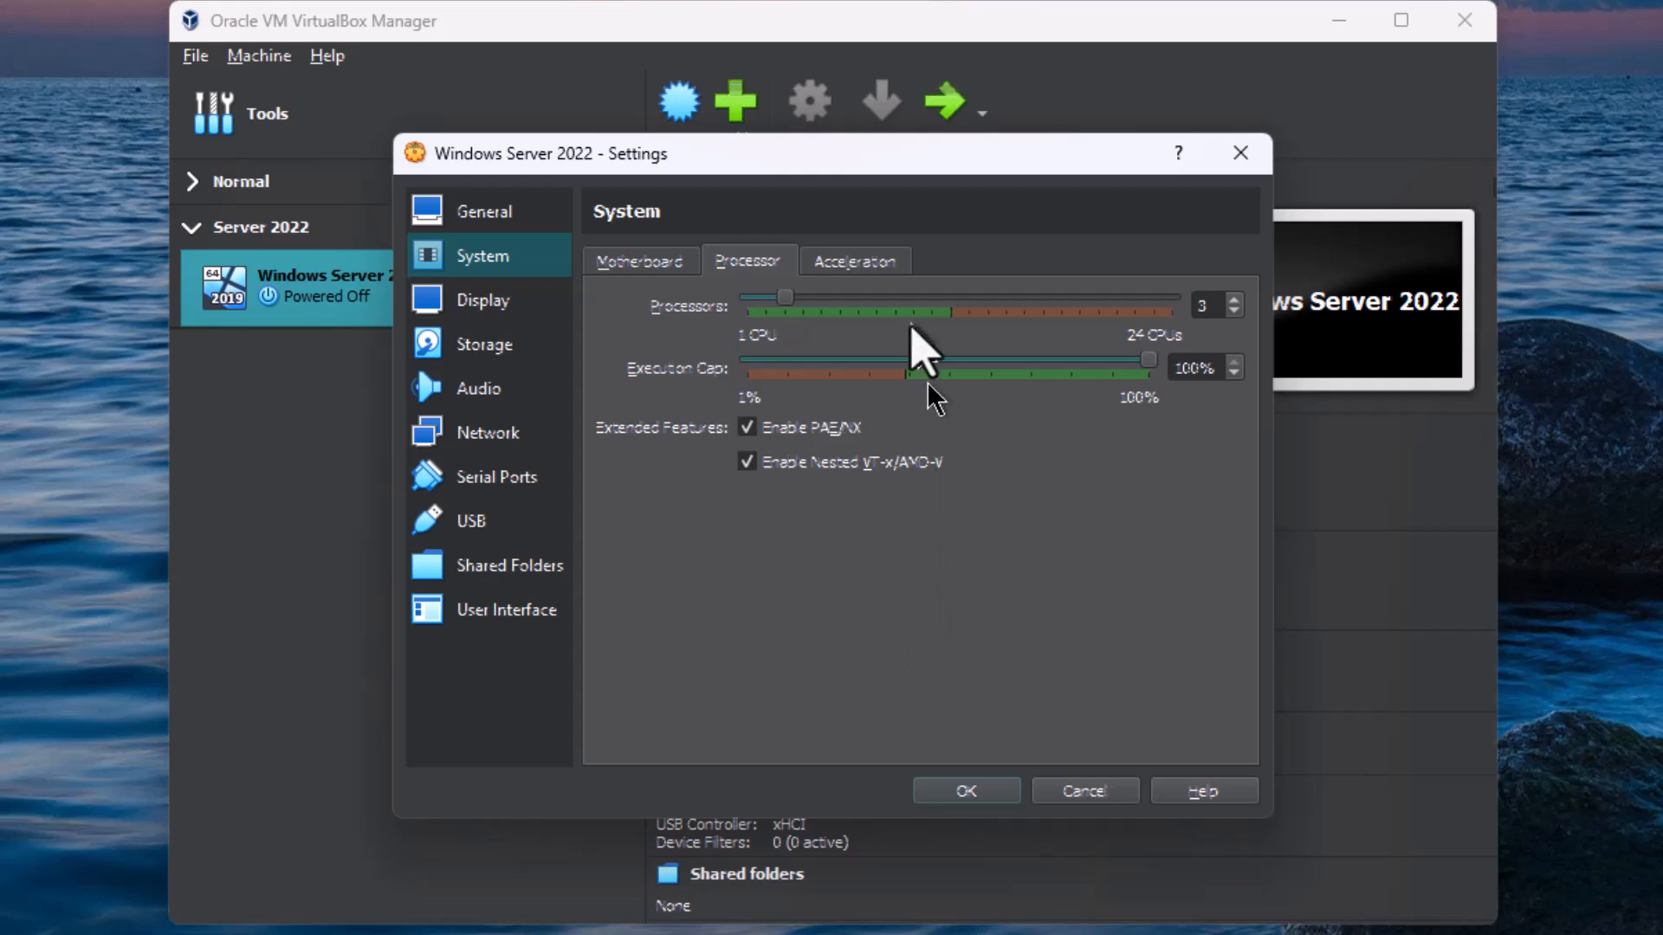
left_click(863, 270)
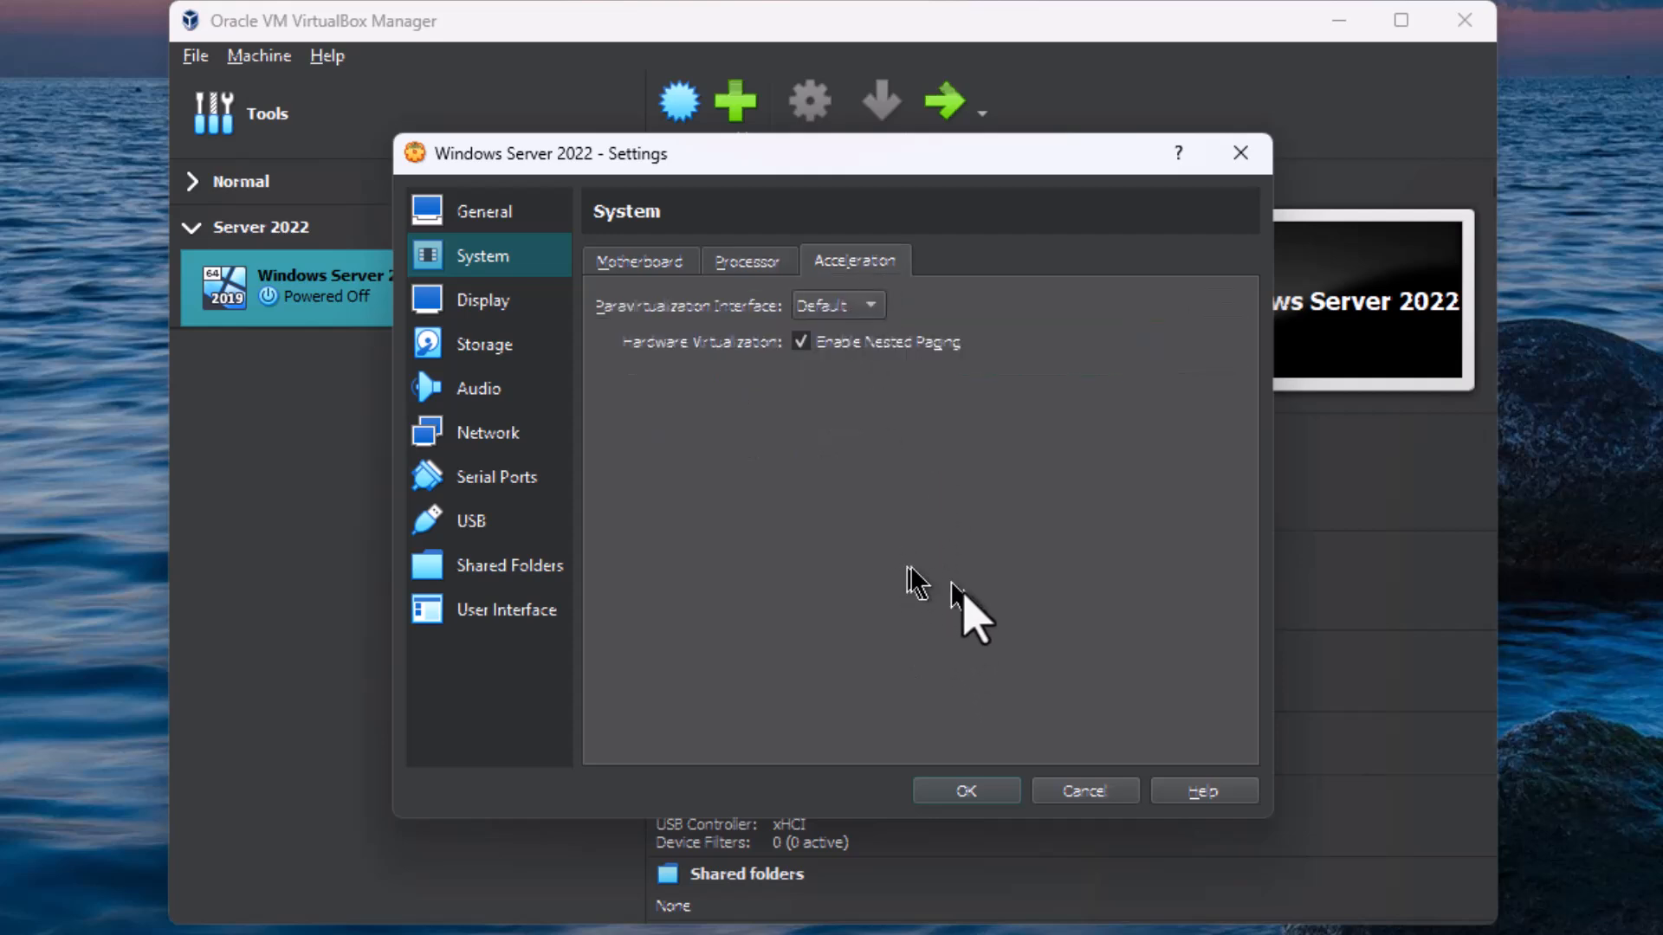
left_click(639, 262)
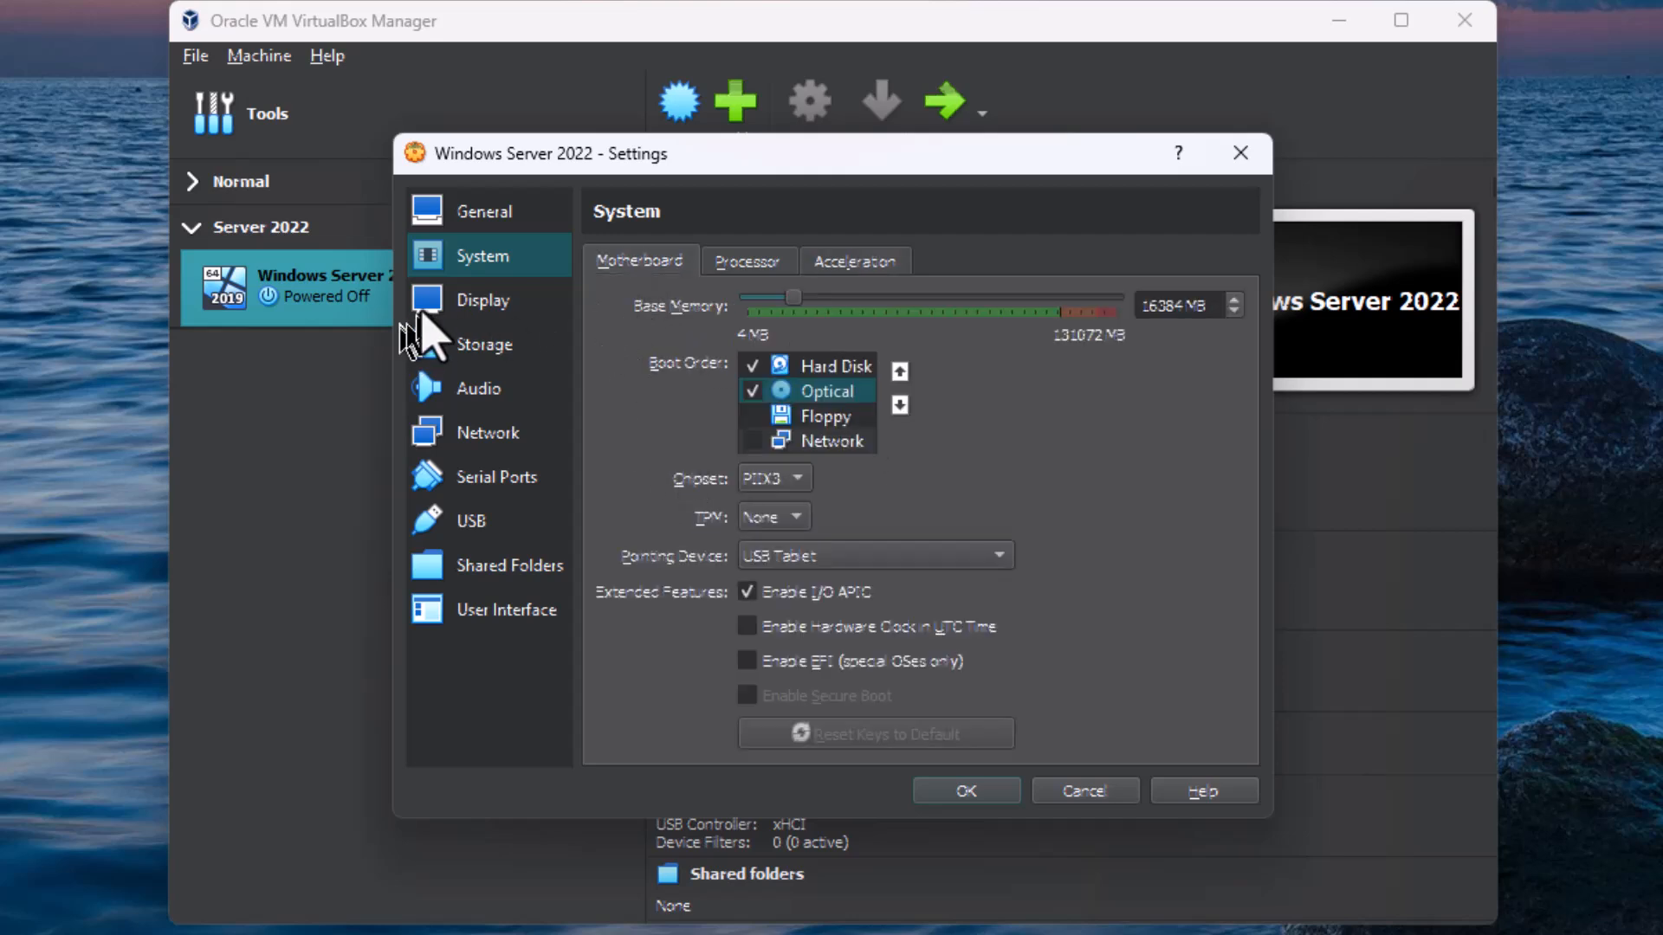
Step: Review the machine's screen, remote display and recording settings, and inspect the attributes of its attached virtual hard disk and ISO image
left_click(433, 303)
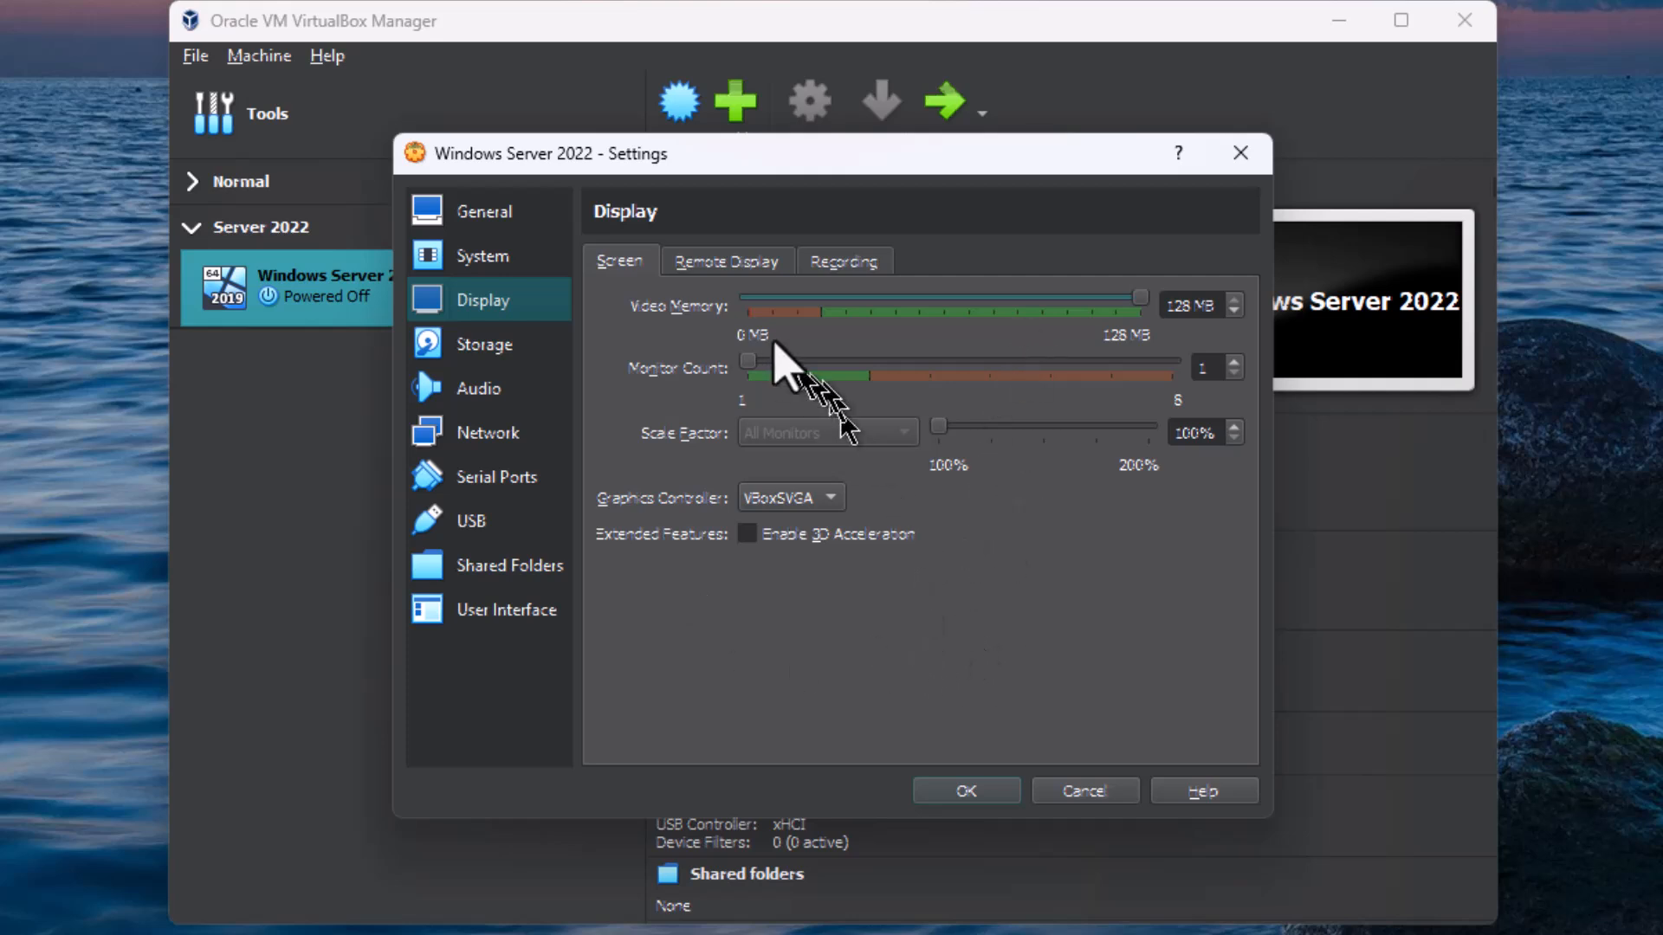
left_click(738, 261)
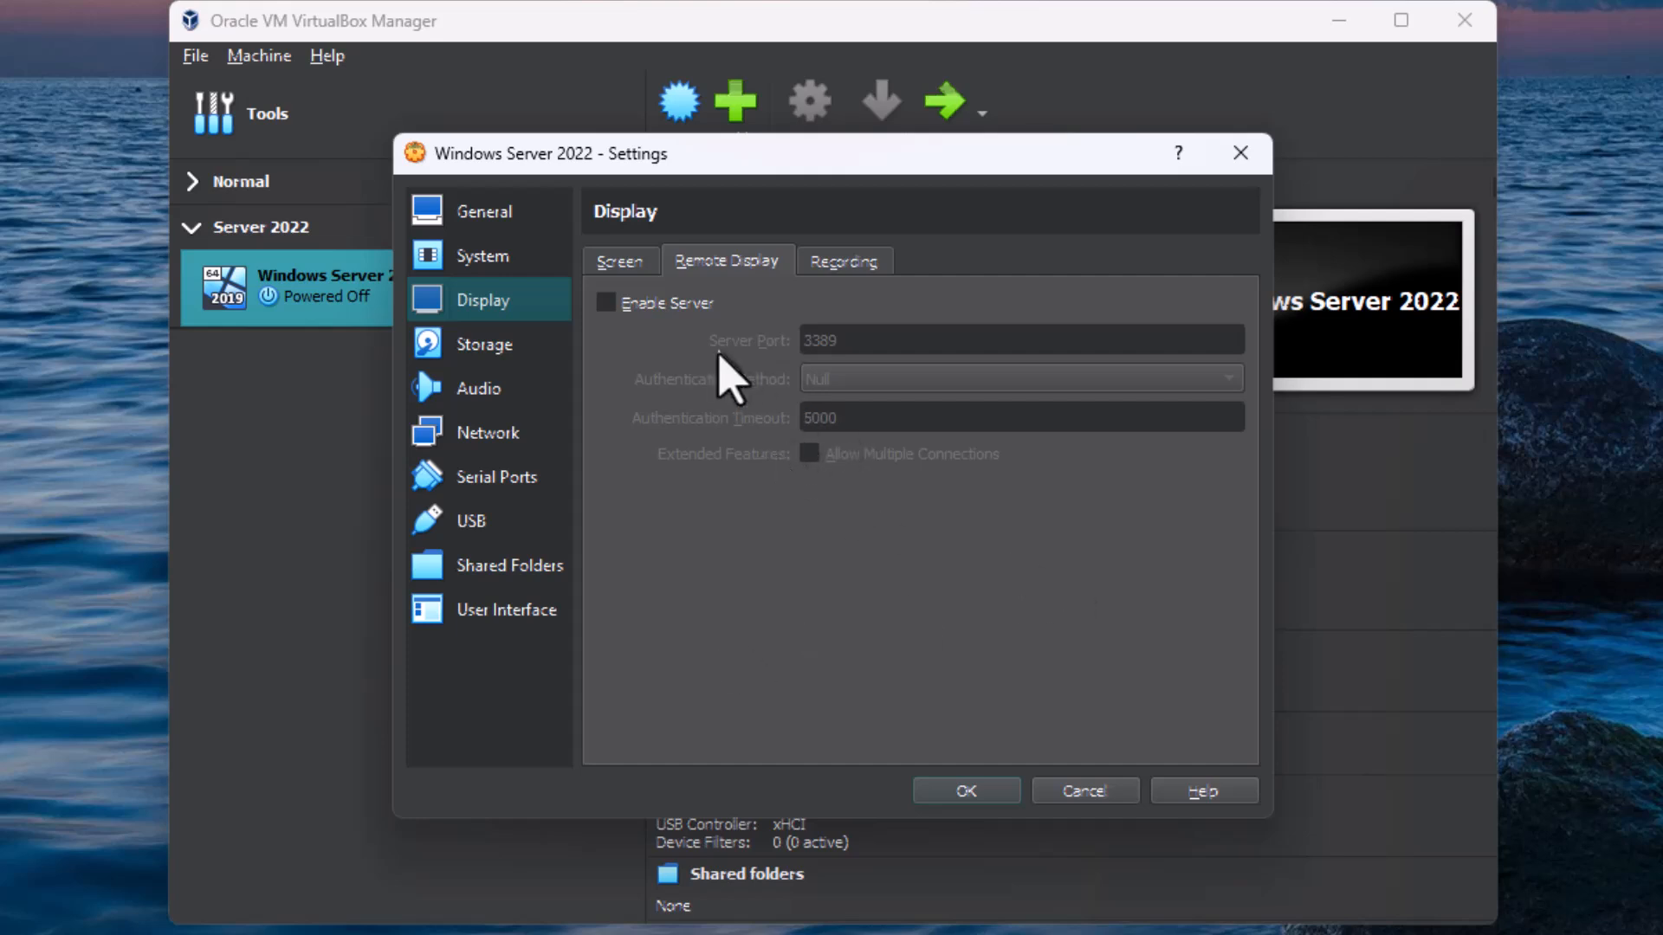
left_click(859, 267)
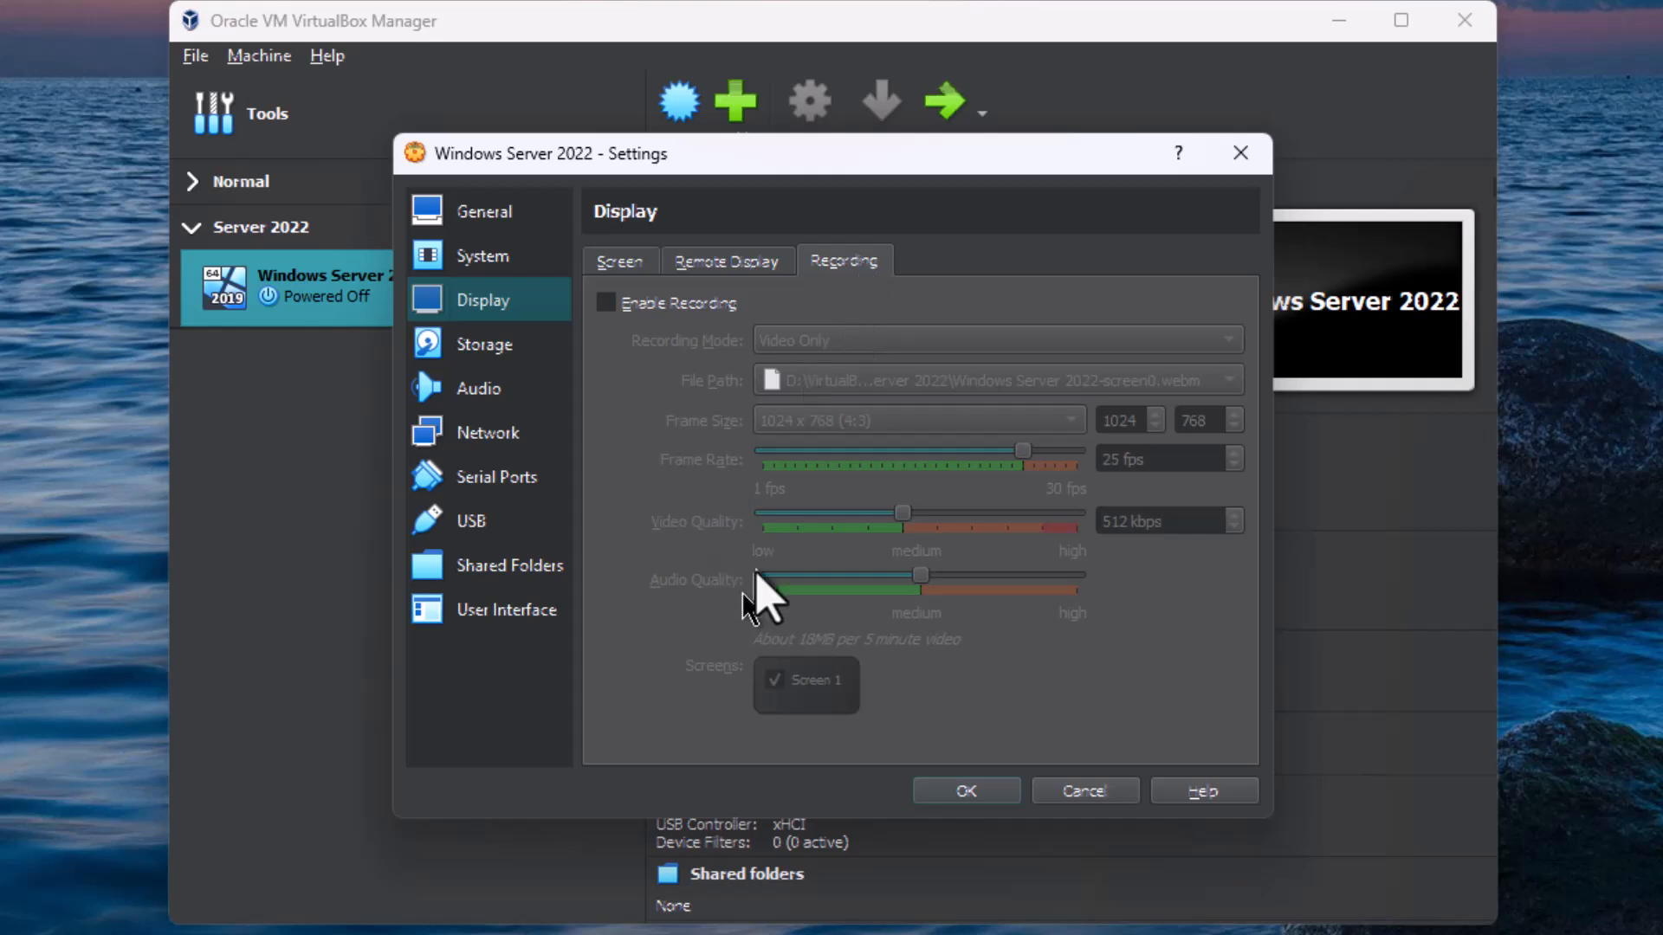
left_click(622, 264)
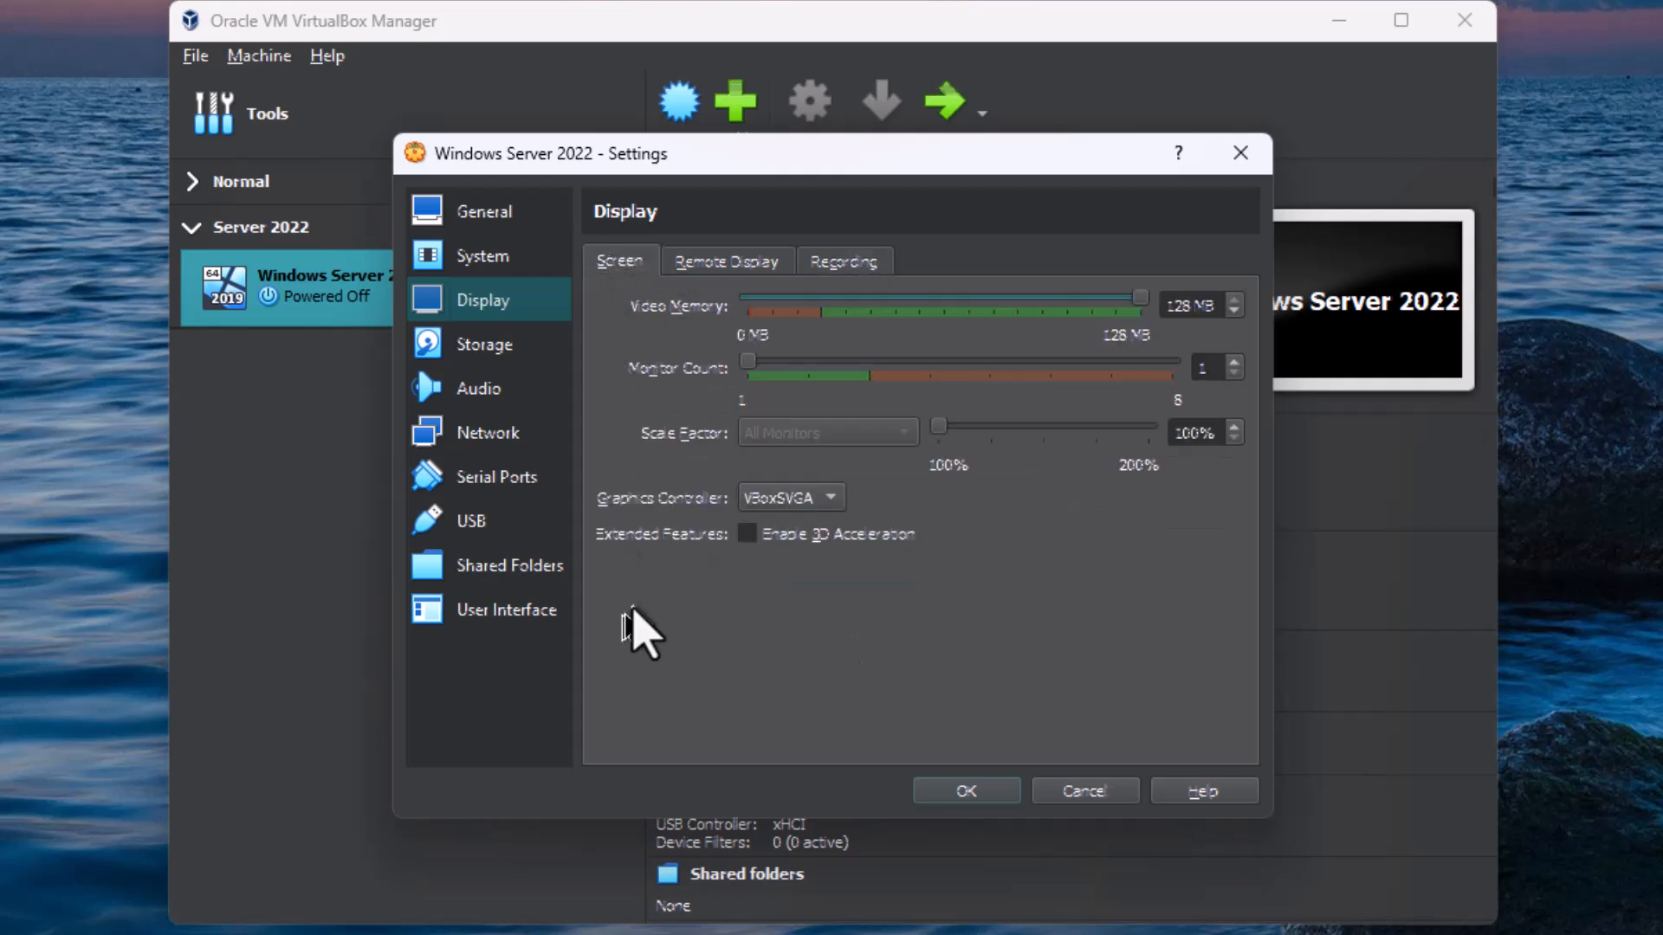
left_click(489, 351)
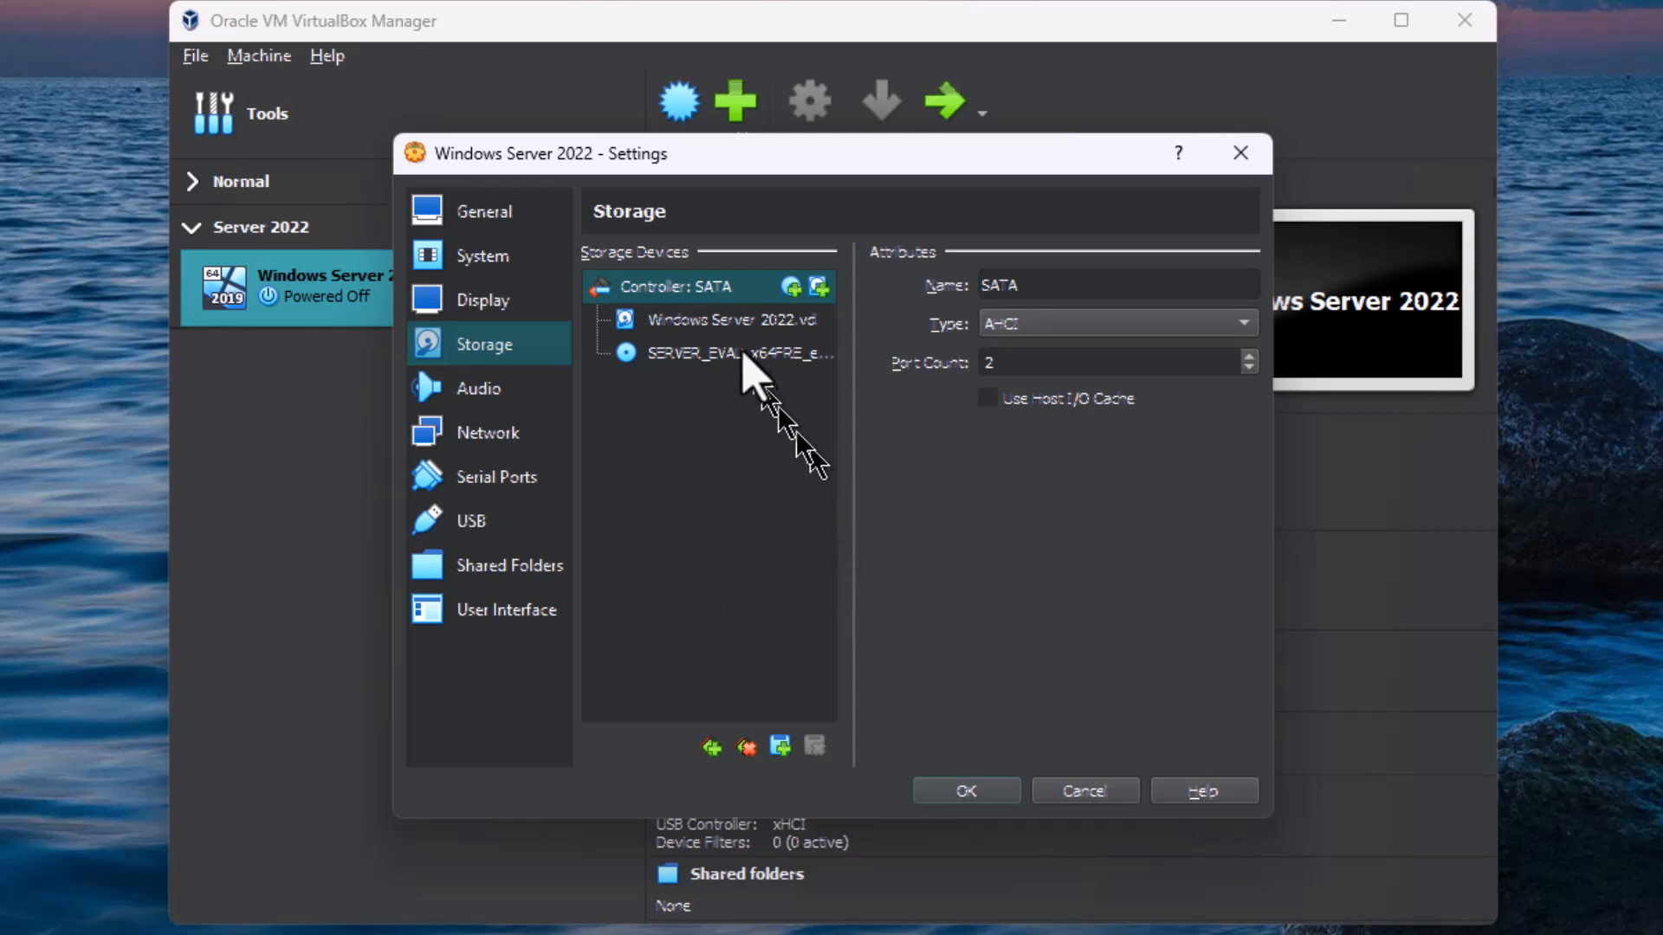
left_click(733, 326)
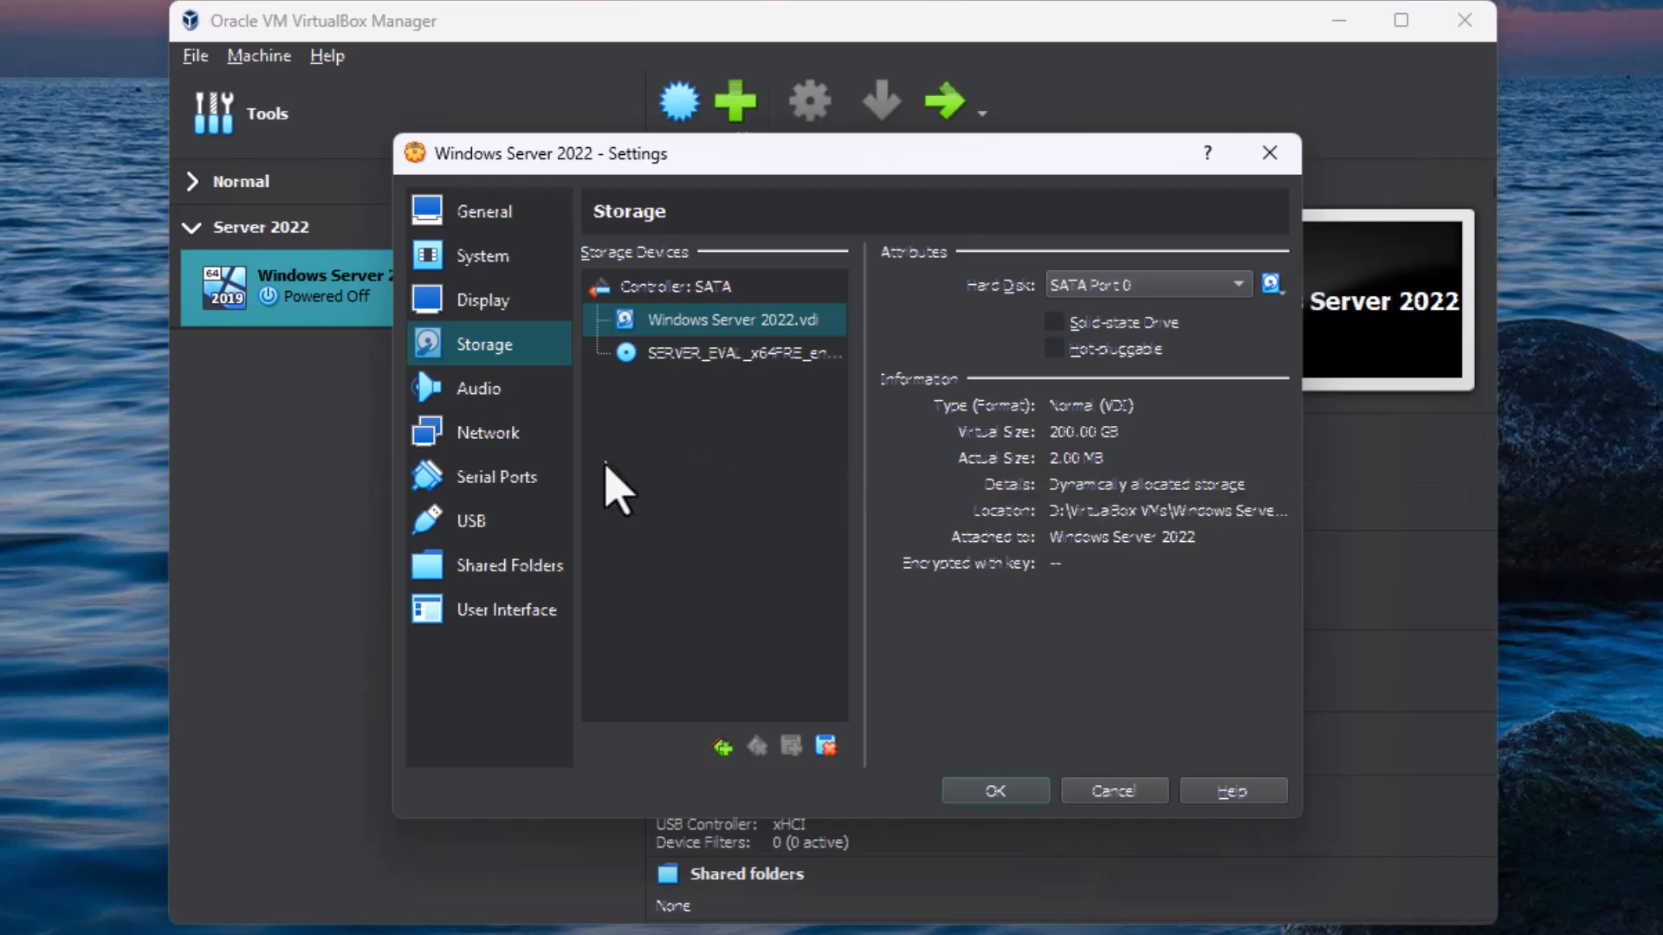
left_click(701, 352)
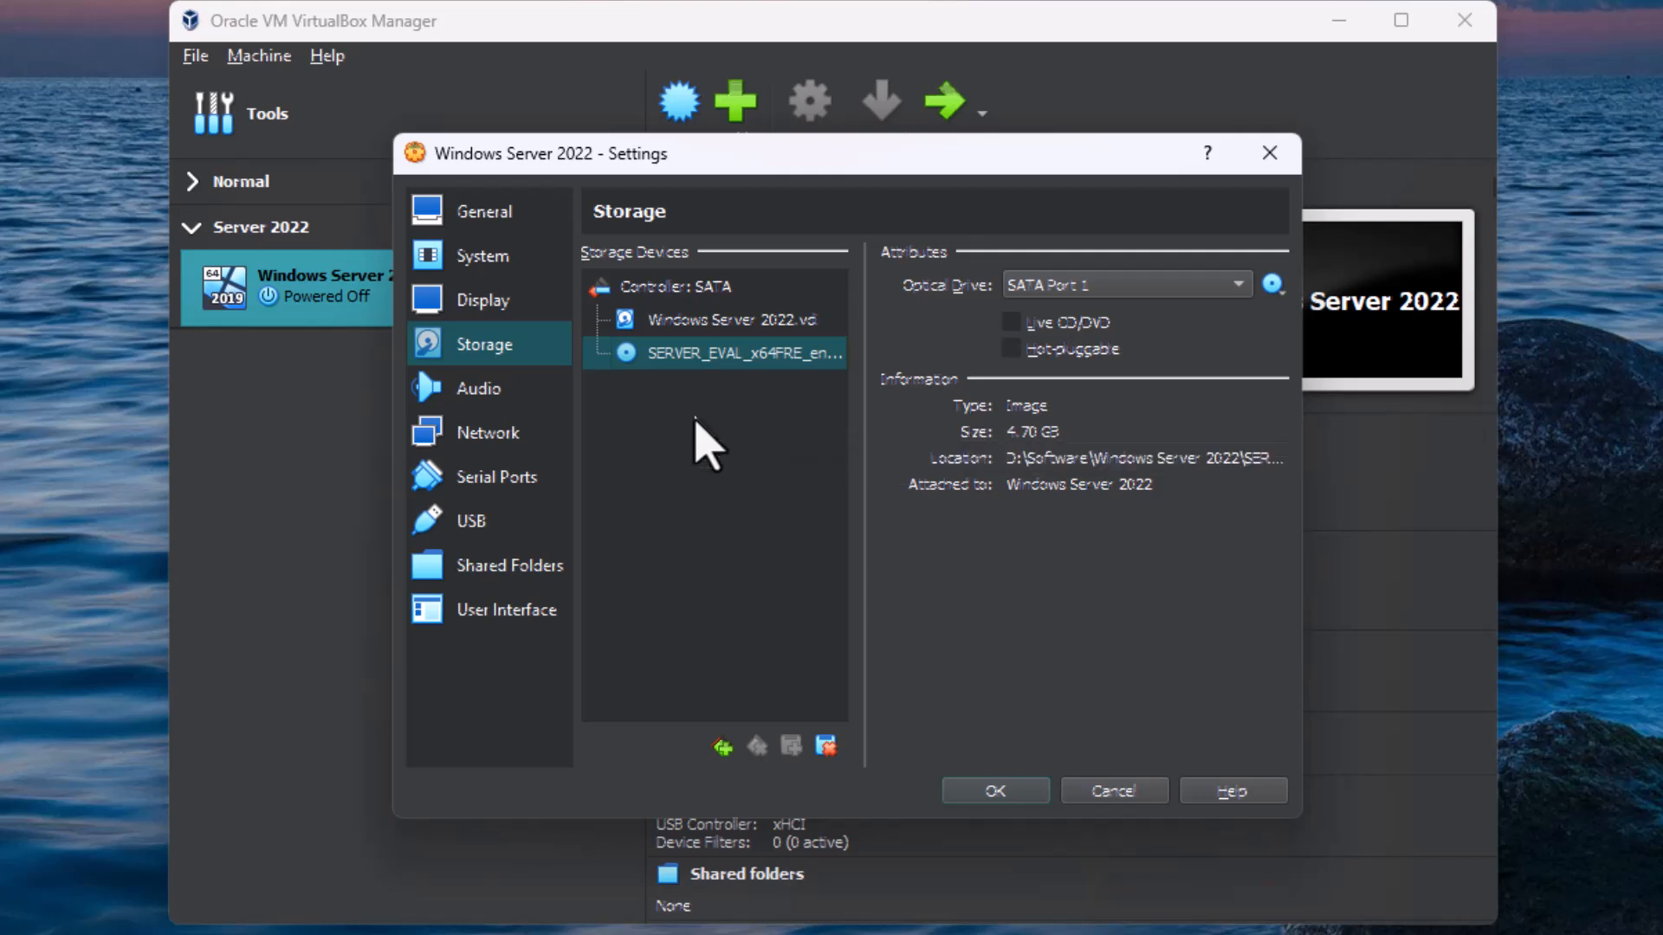
Step: Disable the machine's audio, then check the attachment types for network Adapter 1 and keep it on NAT
left_click(474, 389)
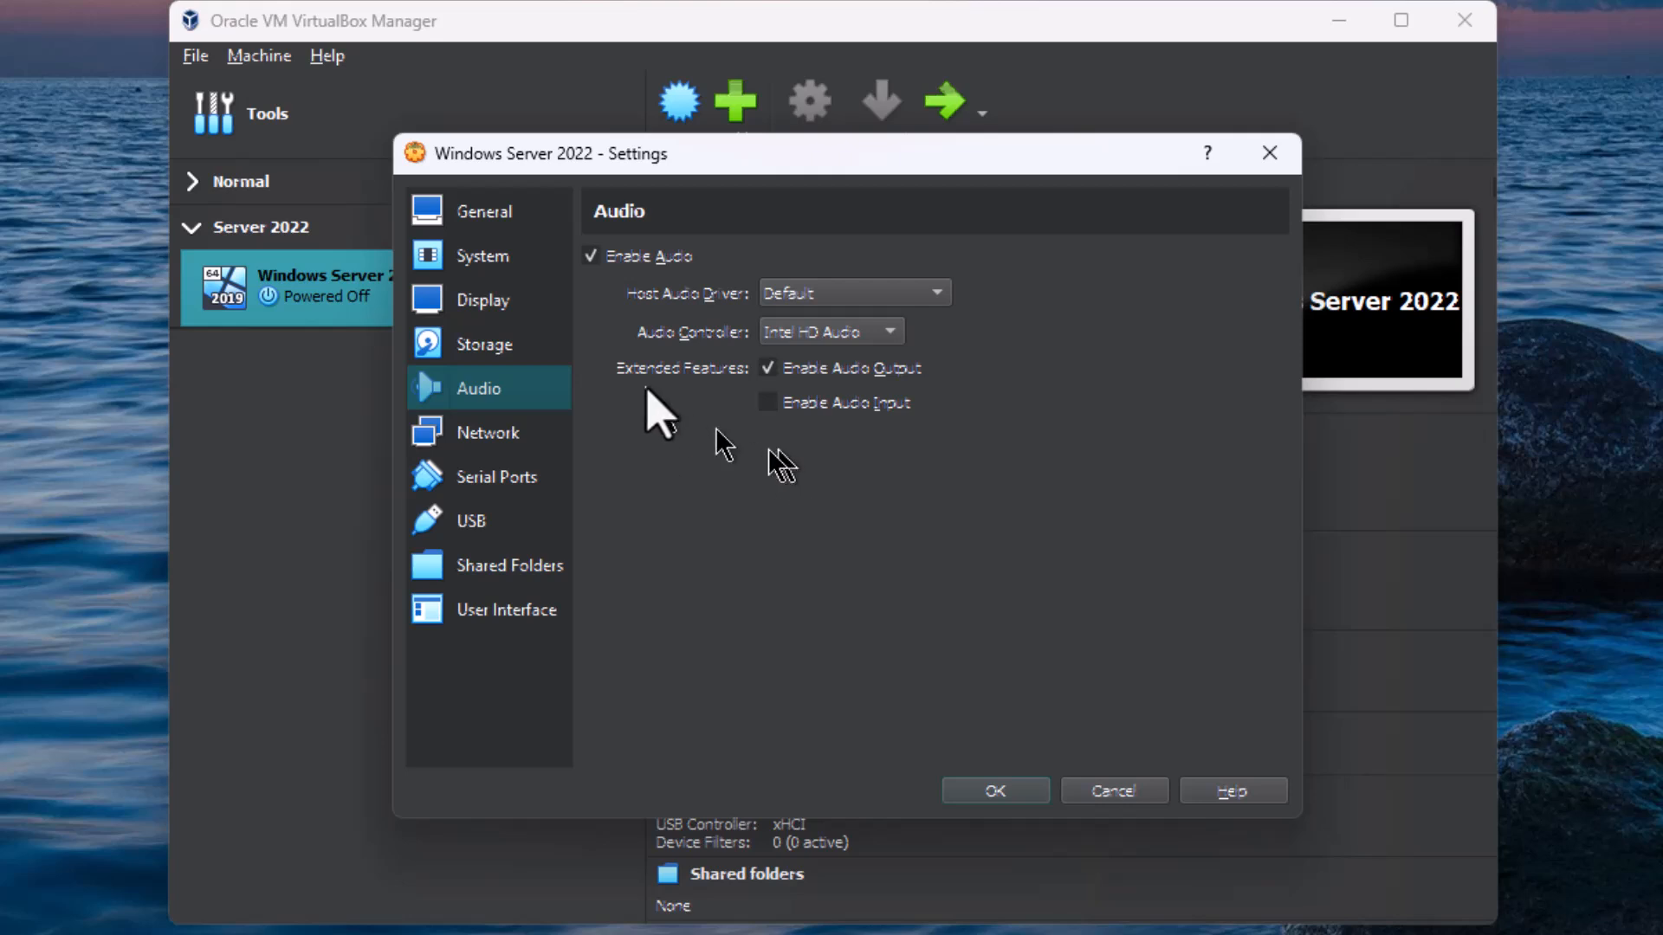
left_click(594, 258)
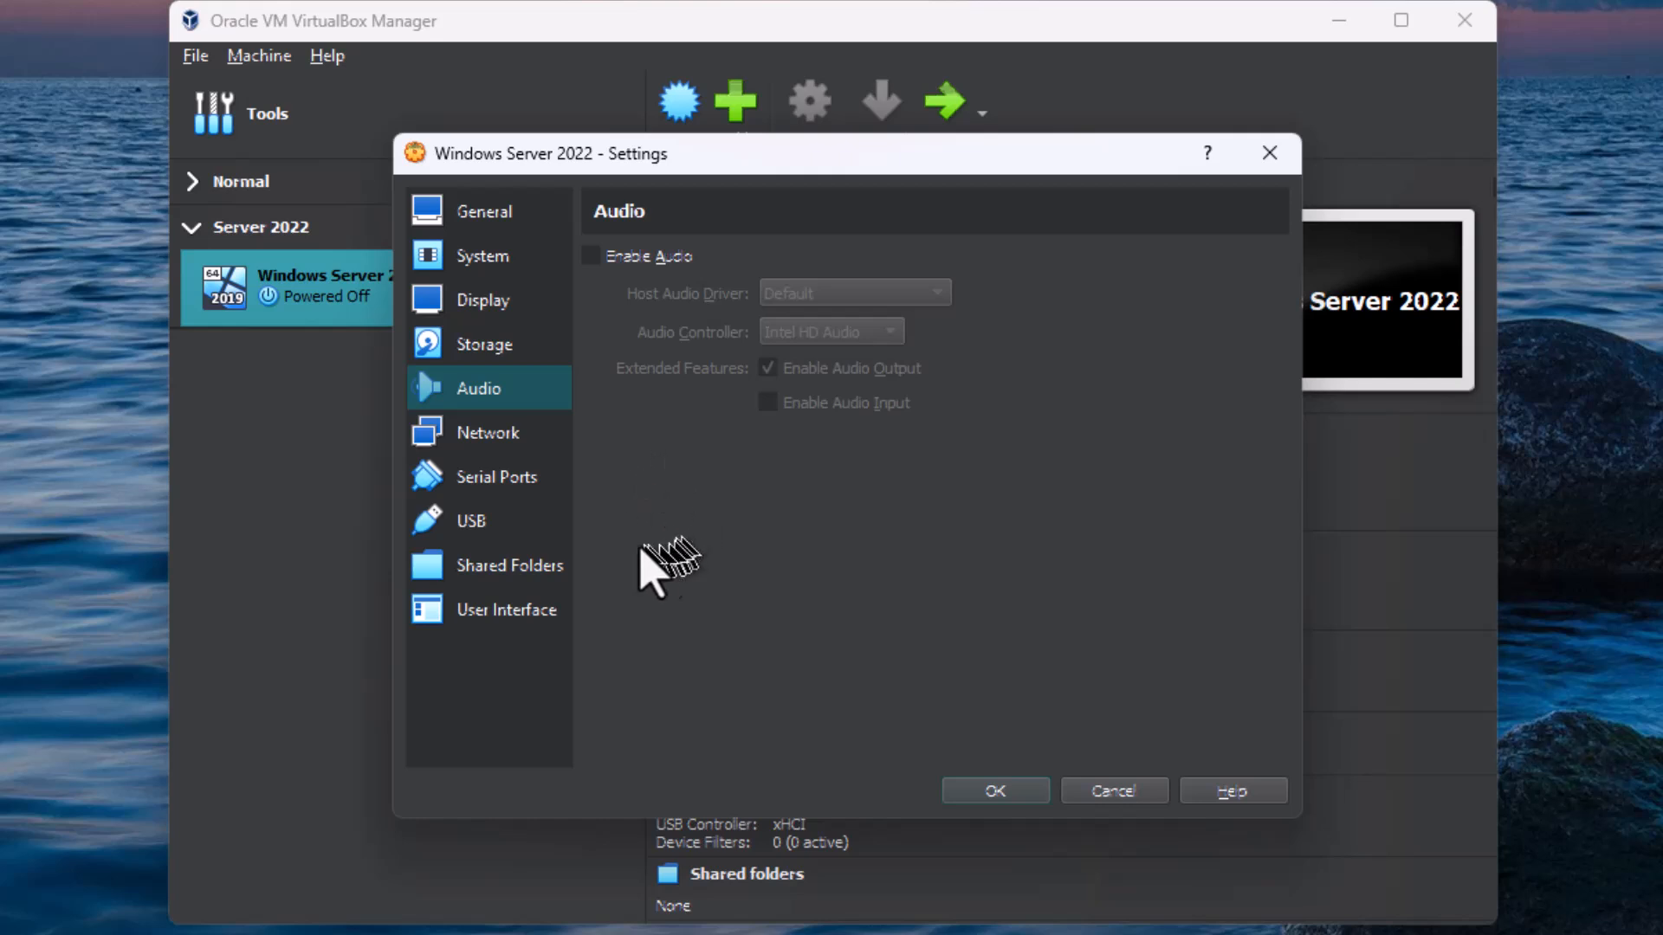
left_click(489, 443)
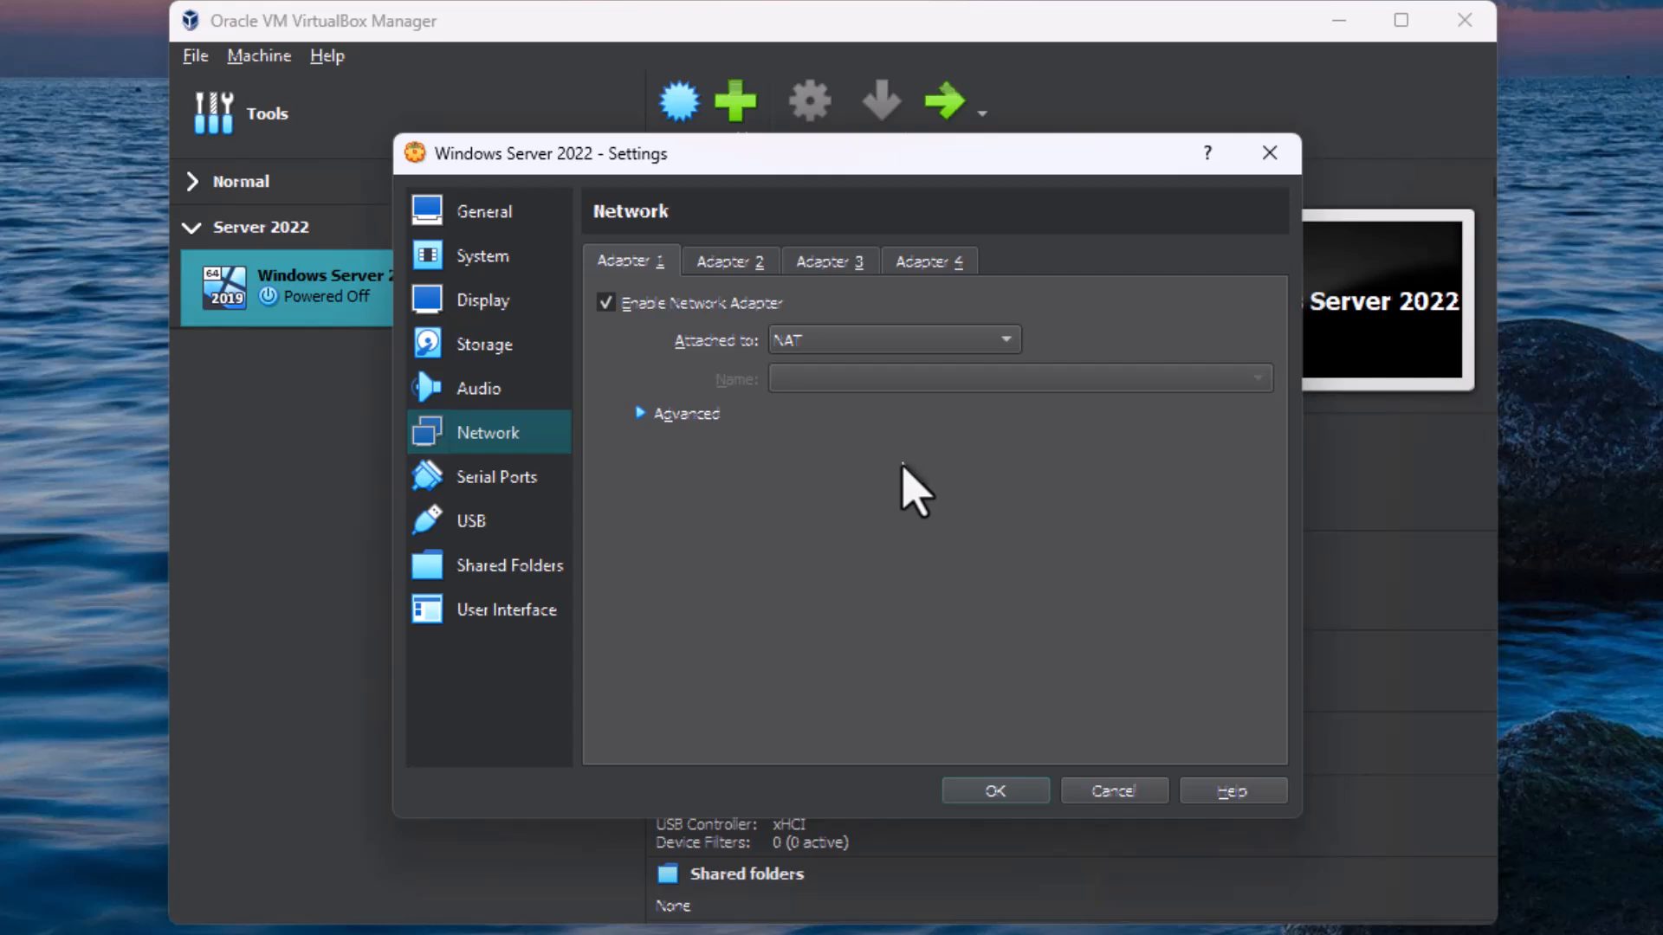
left_click(862, 343)
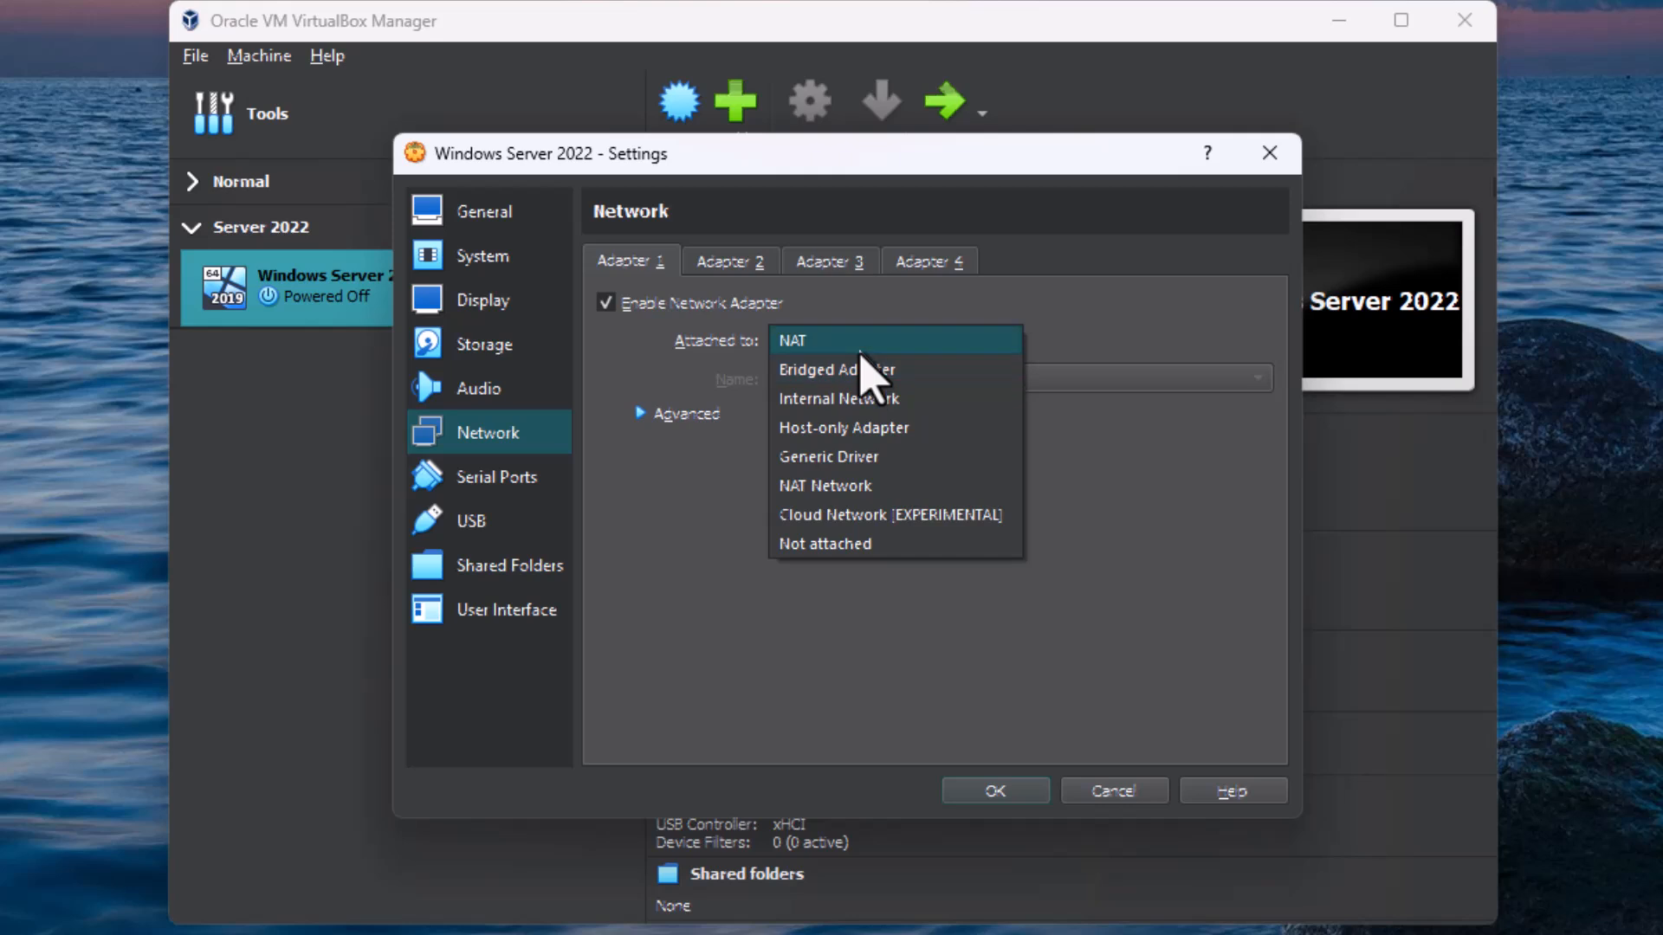
left_click(866, 339)
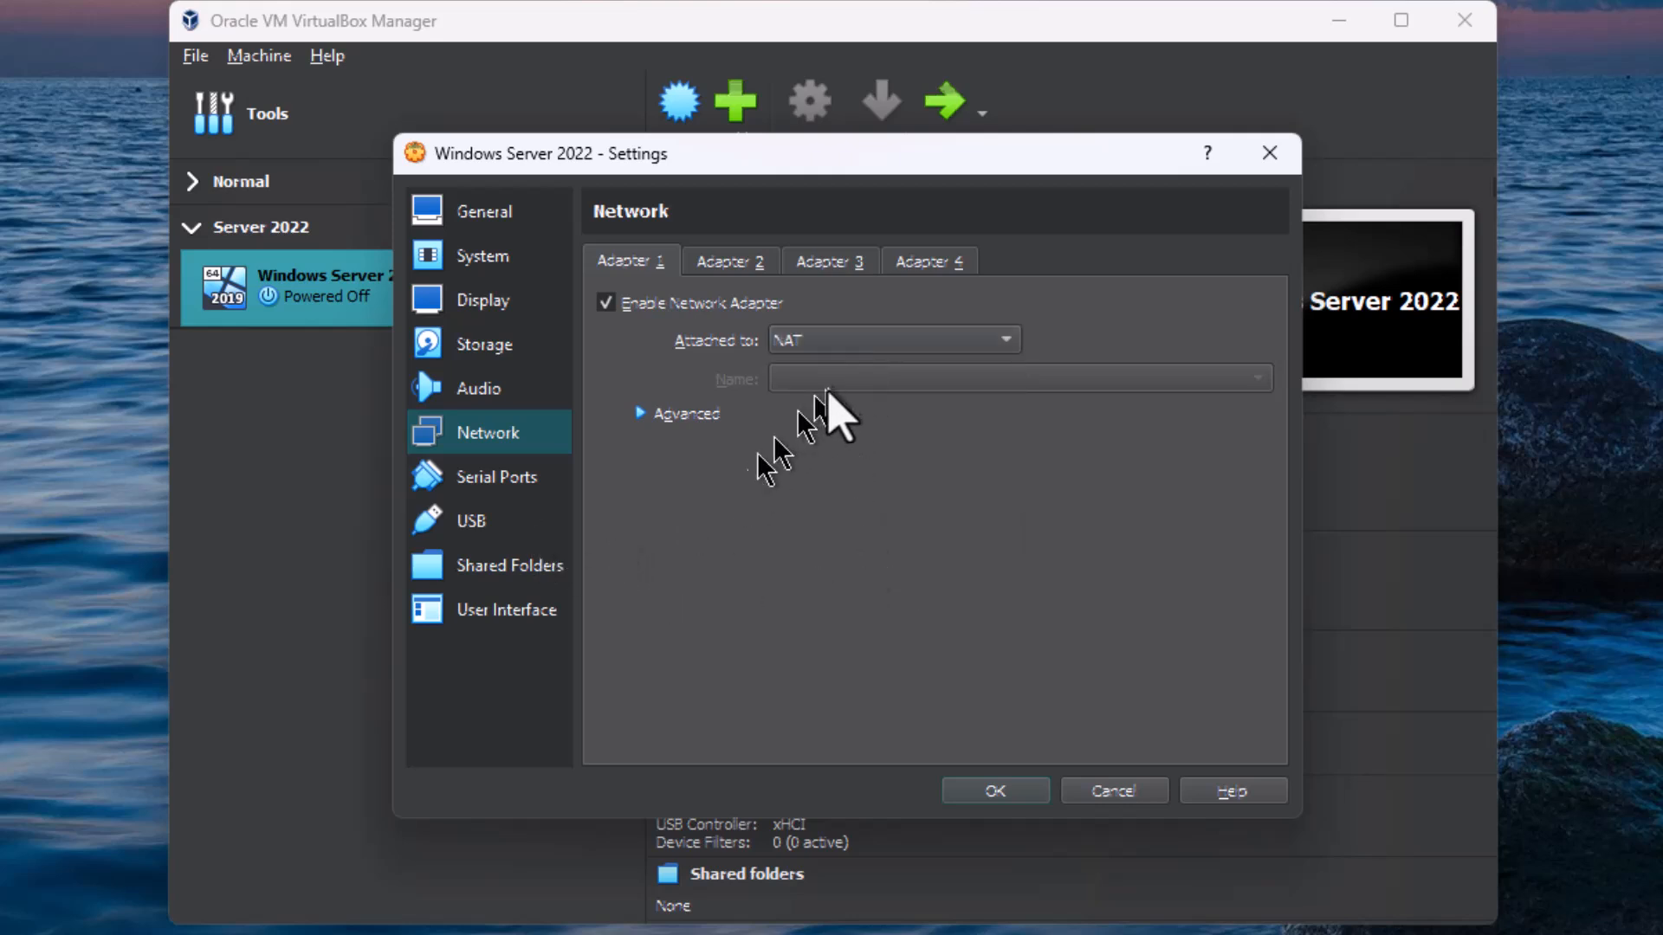
left_click(849, 341)
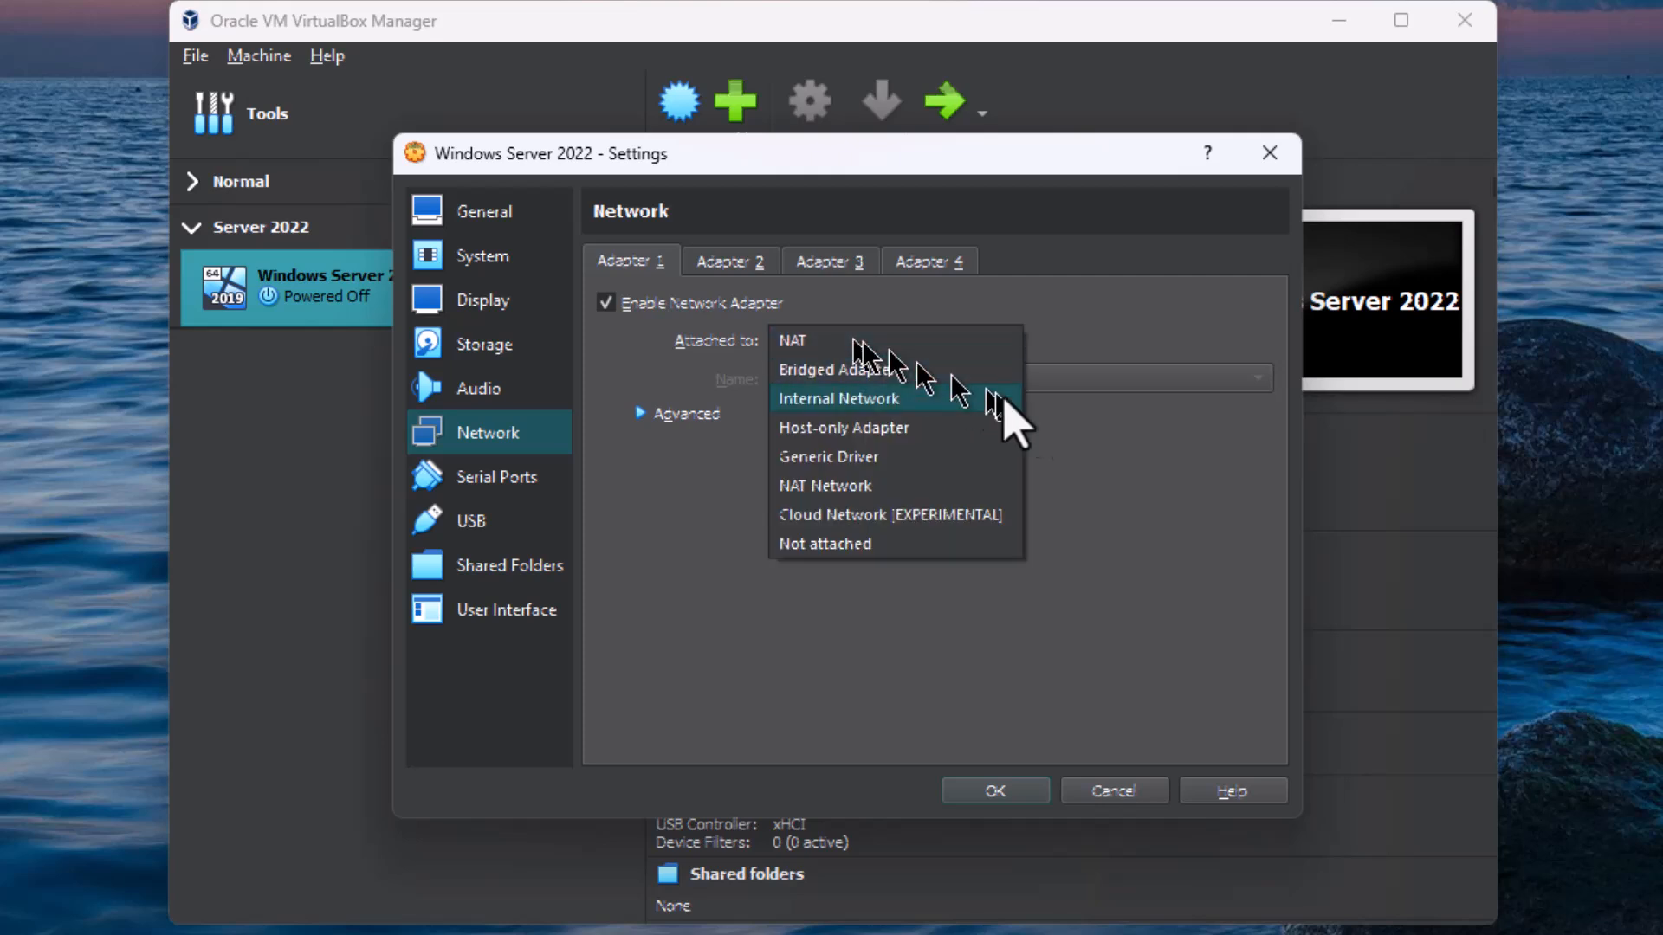
left_click(1108, 471)
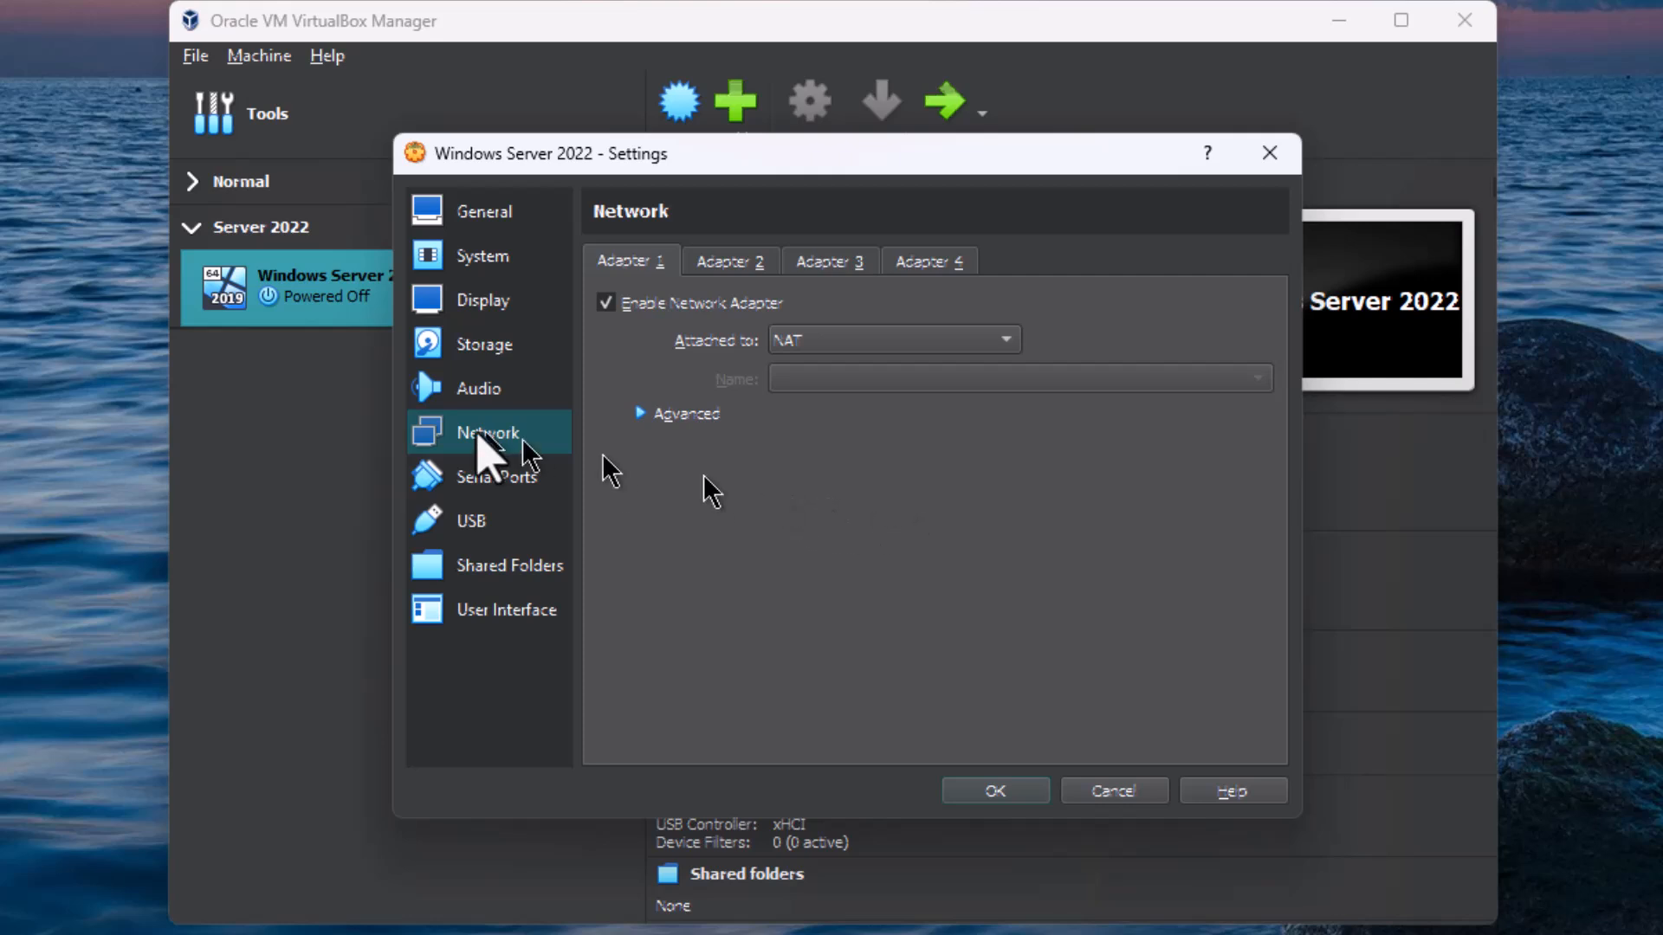
Step: Review the machine's serial port, USB, shared folder and user interface settings, and save the configuration
left_click(474, 478)
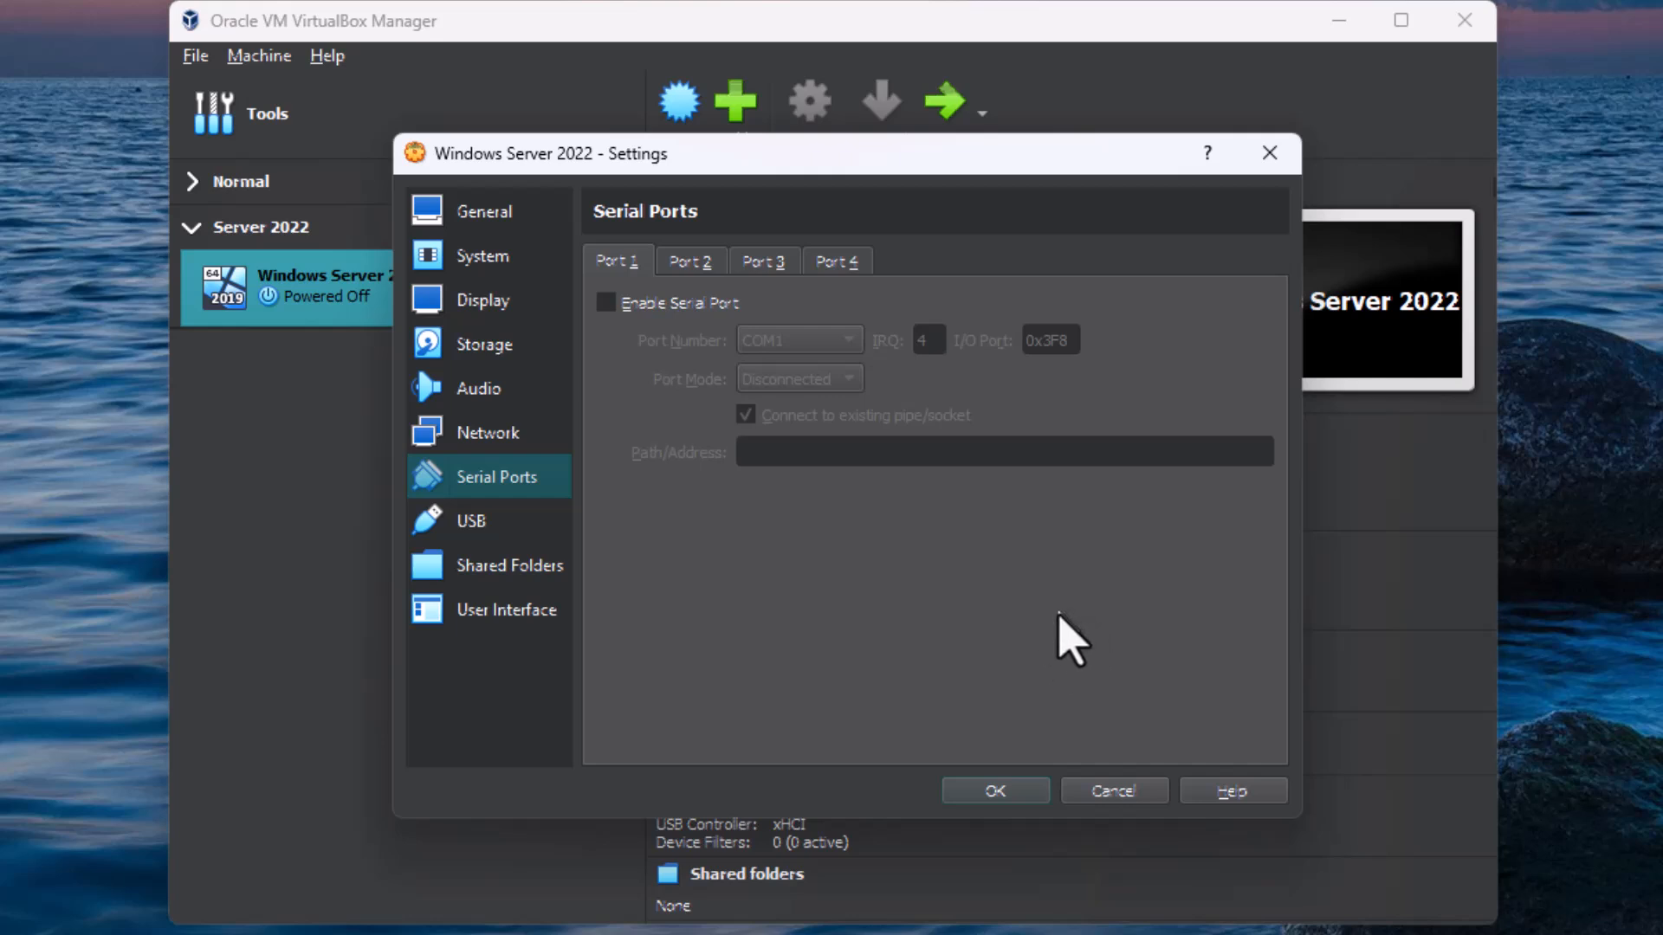
left_click(485, 524)
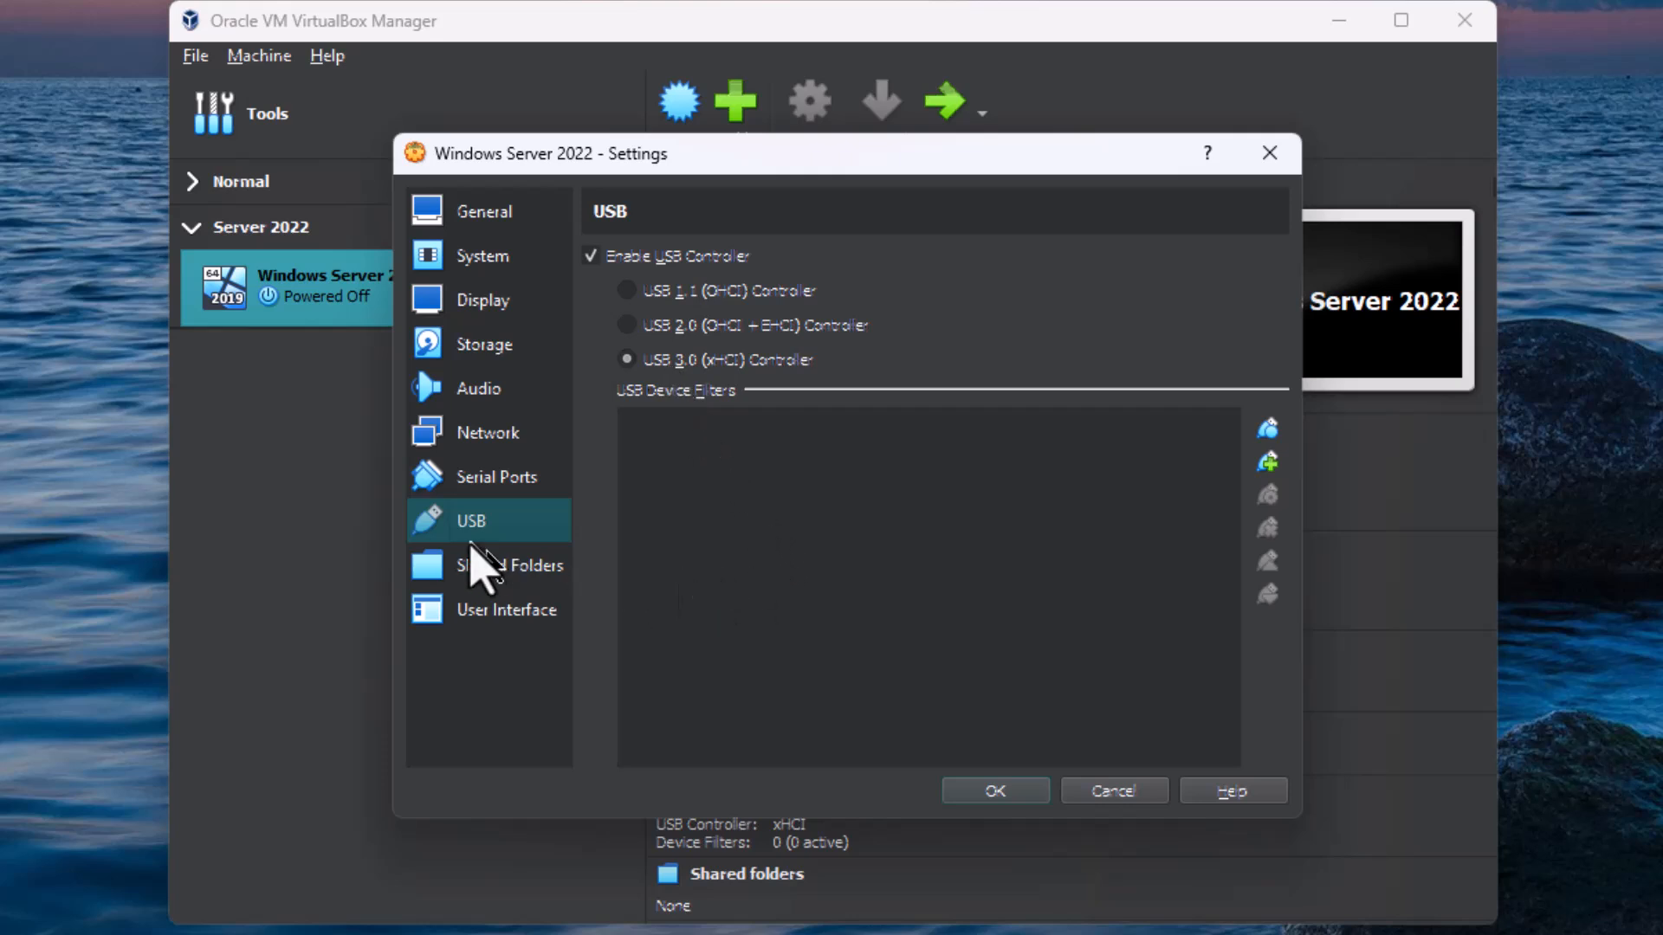
left_click(469, 553)
left_click(498, 609)
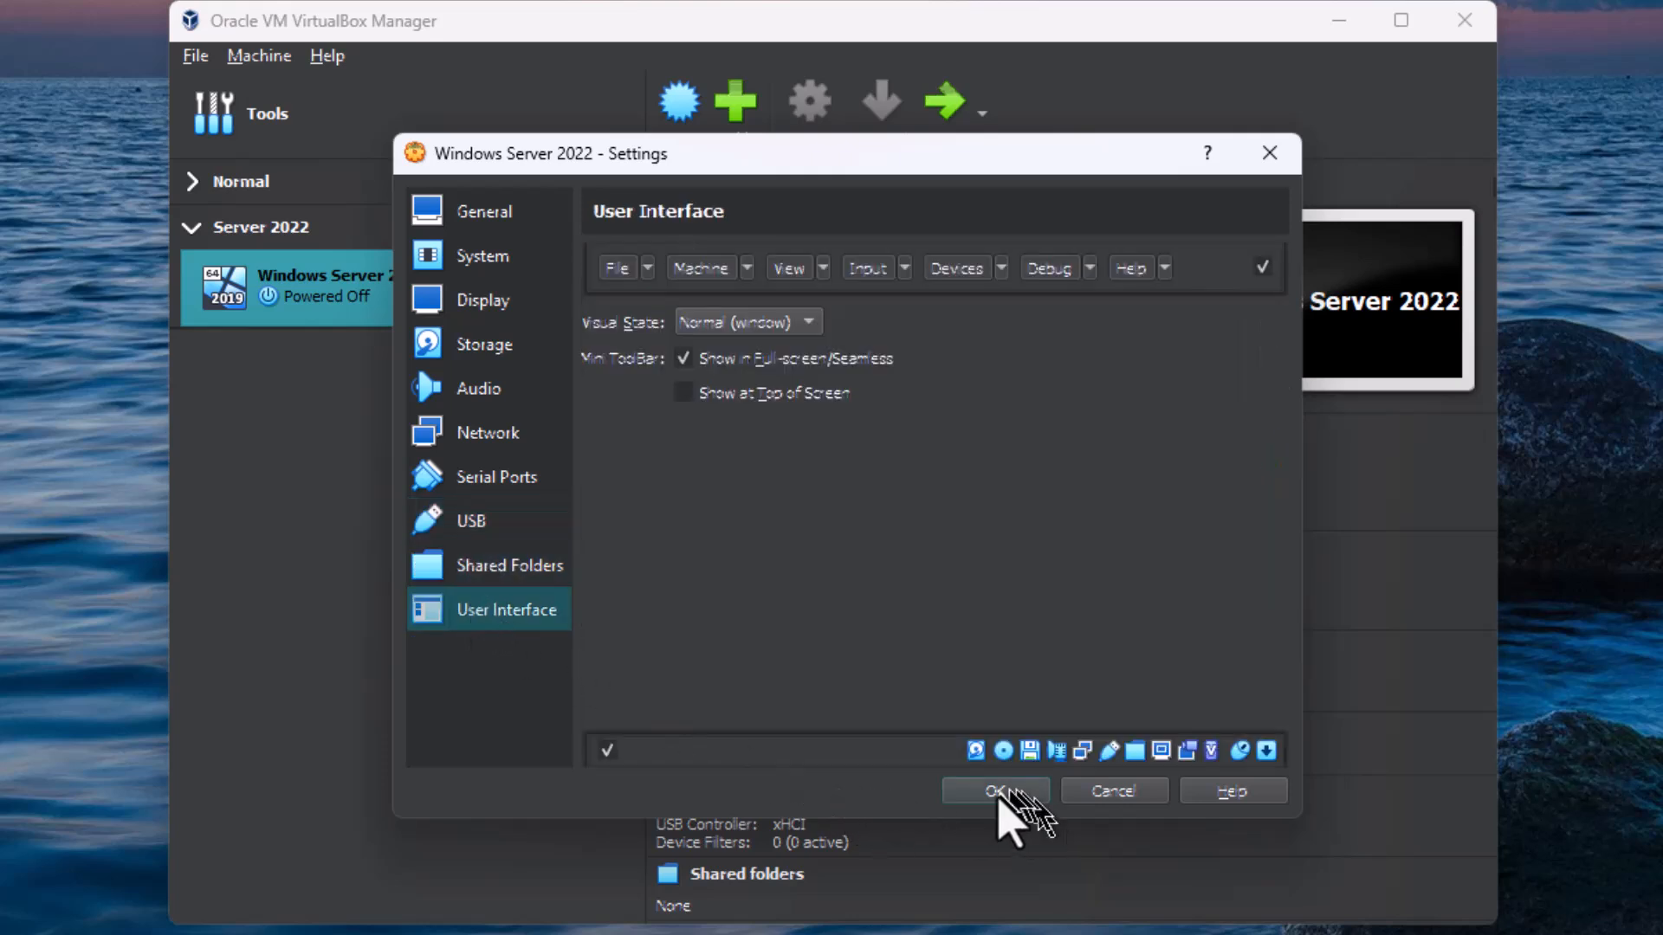
left_click(994, 790)
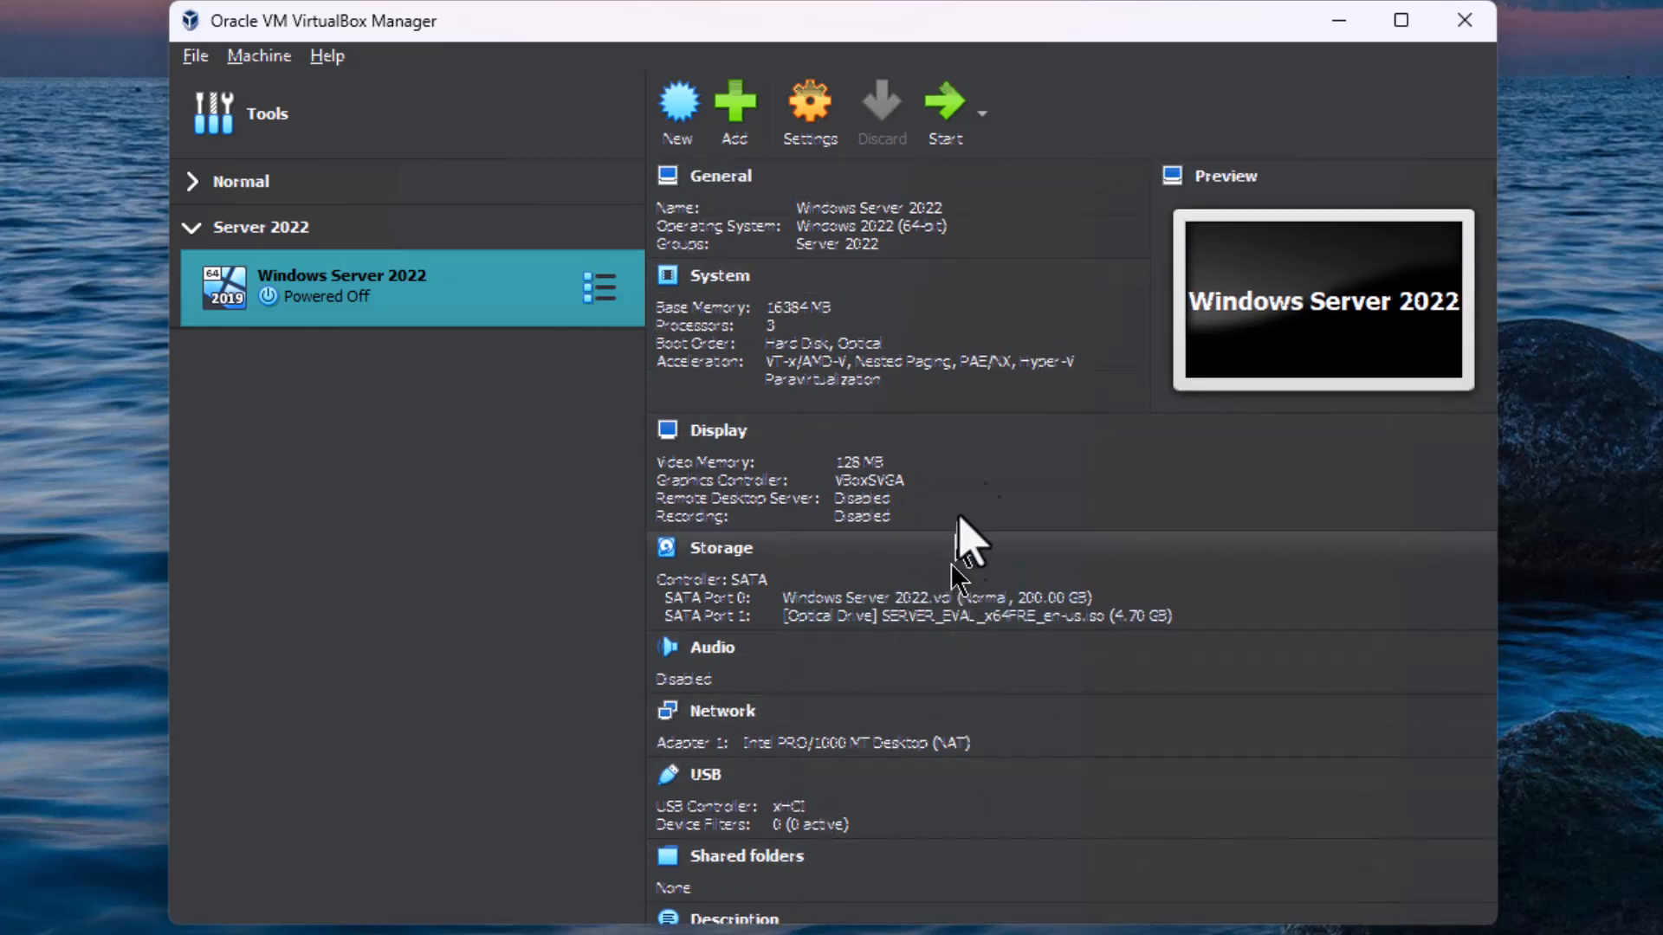
Step: Start the Windows Server 2022 machine, accept the English (United States) language and US keyboard defaults, and begin the installation
left_click(938, 101)
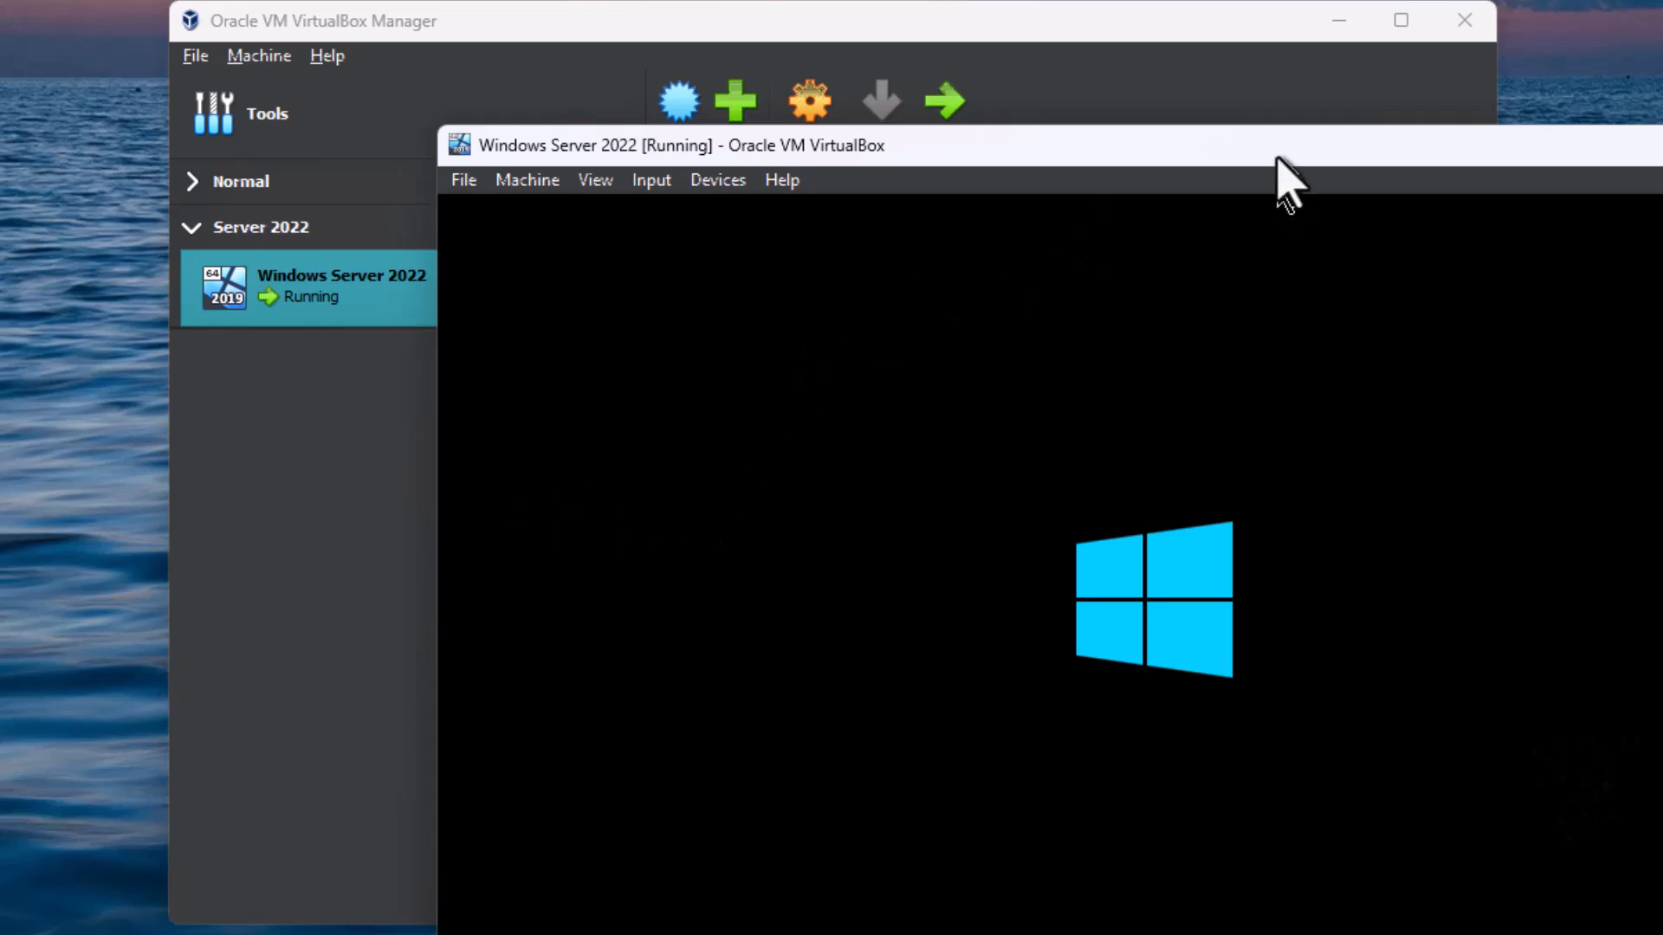
left_click_drag(1275, 149, 1037, 3)
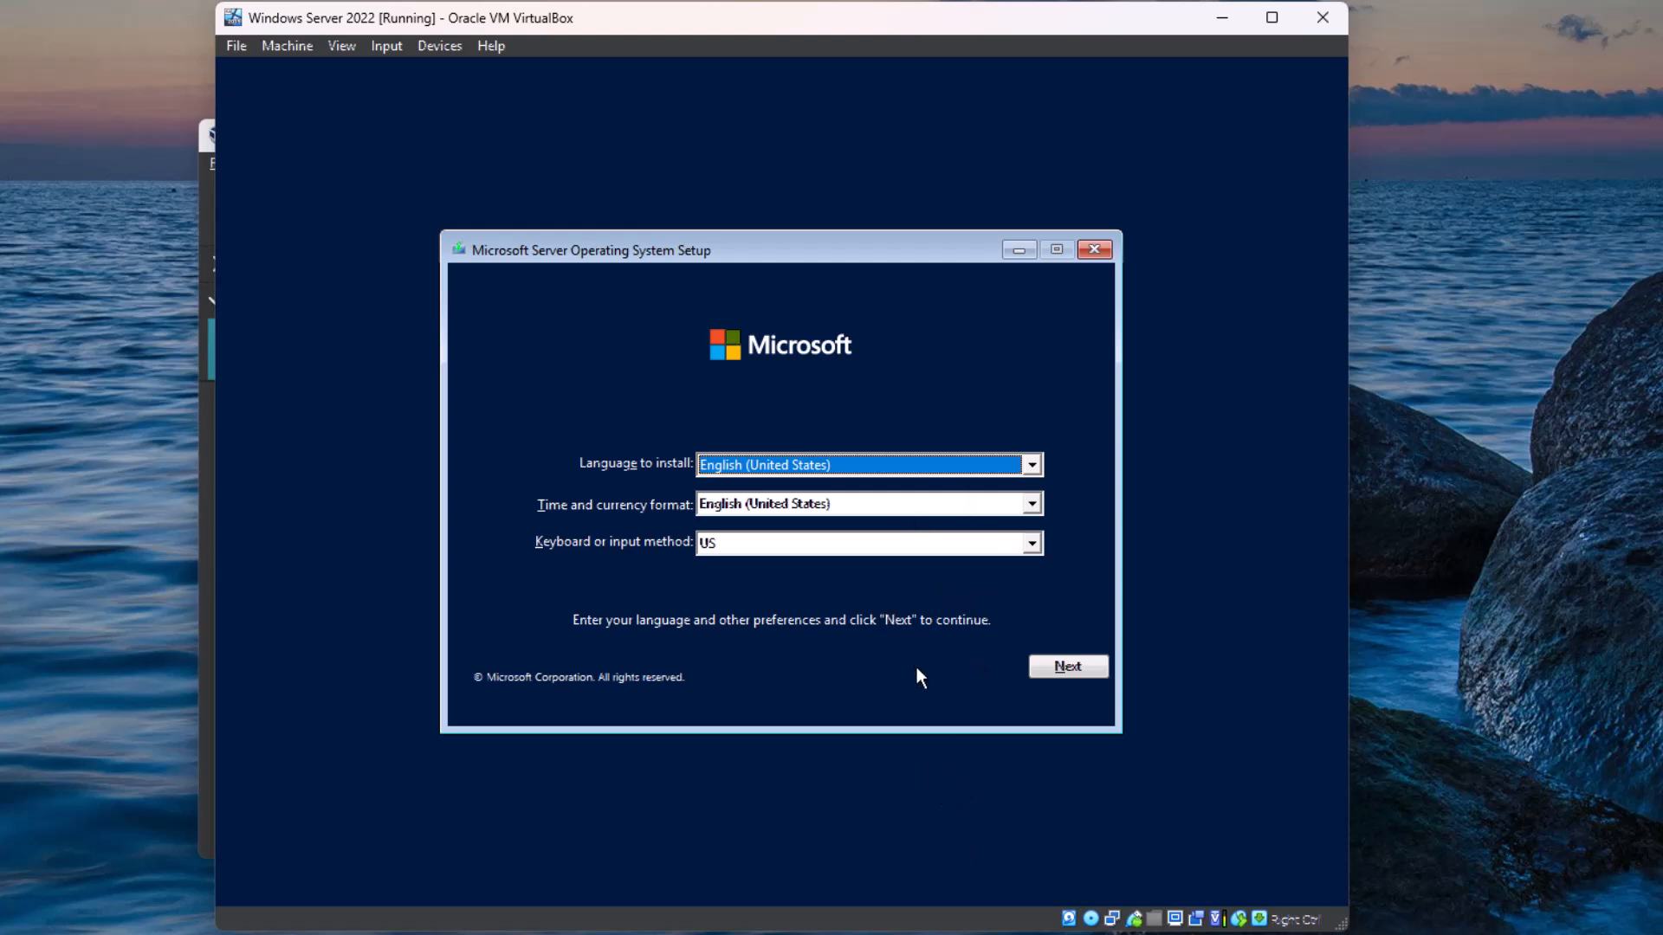
left_click(1067, 666)
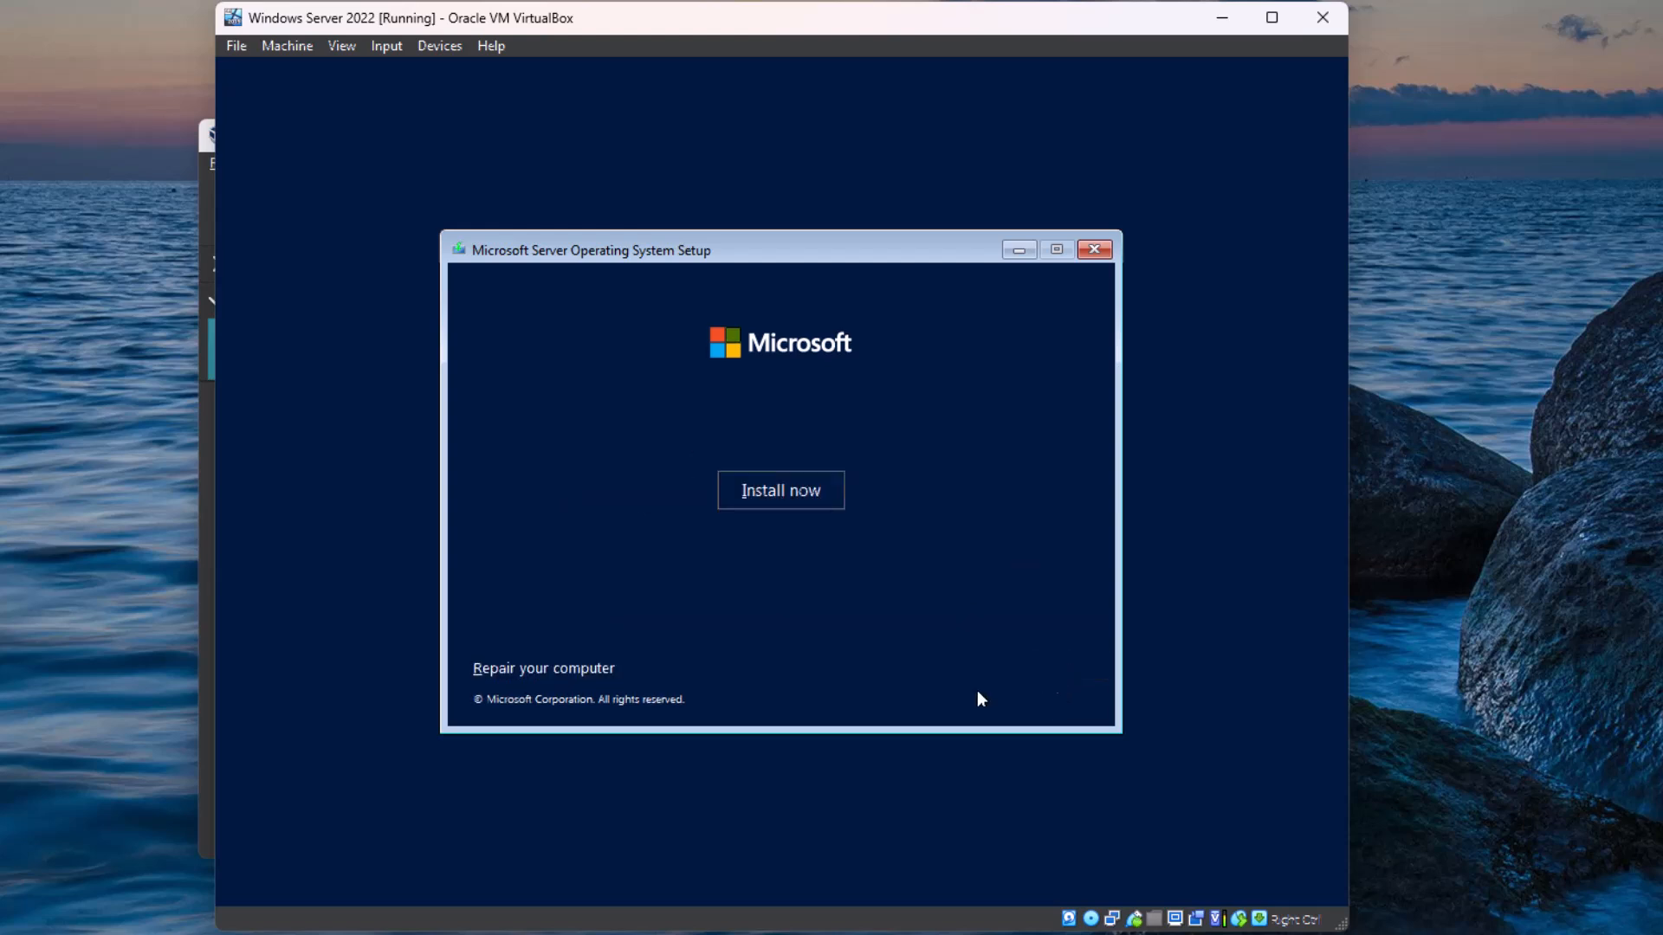
left_click(791, 492)
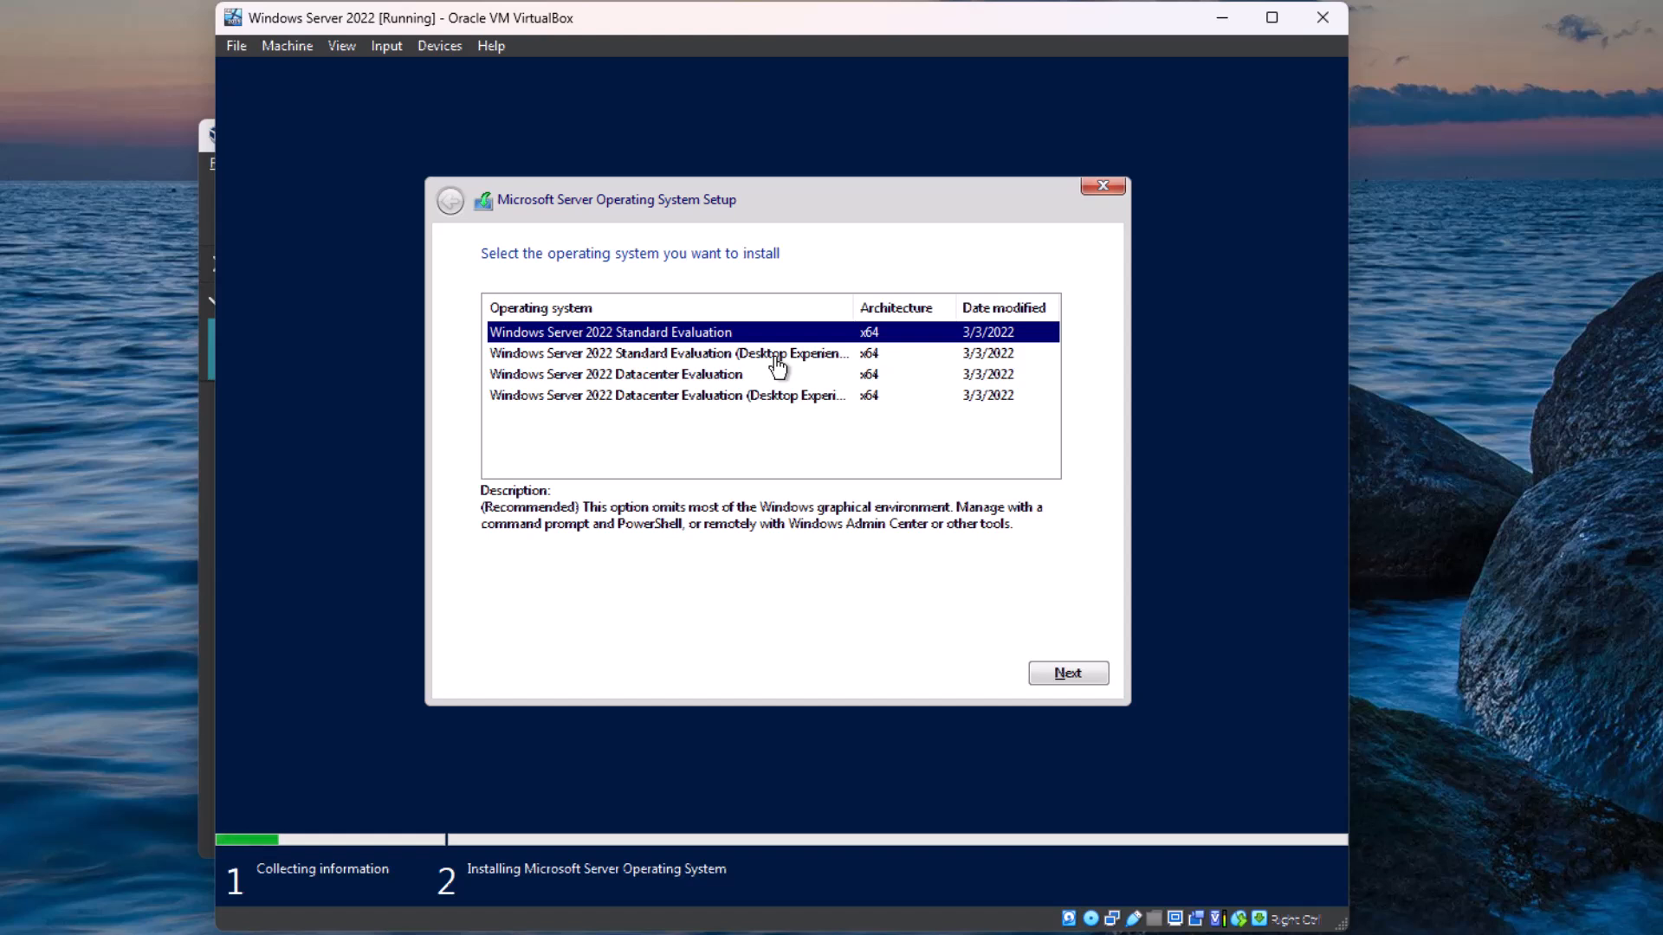
Step: Widen the operating system column to show full names and choose Windows Server 2022 Standard Evaluation (Desktop Experience) for installation
double_click(856, 310)
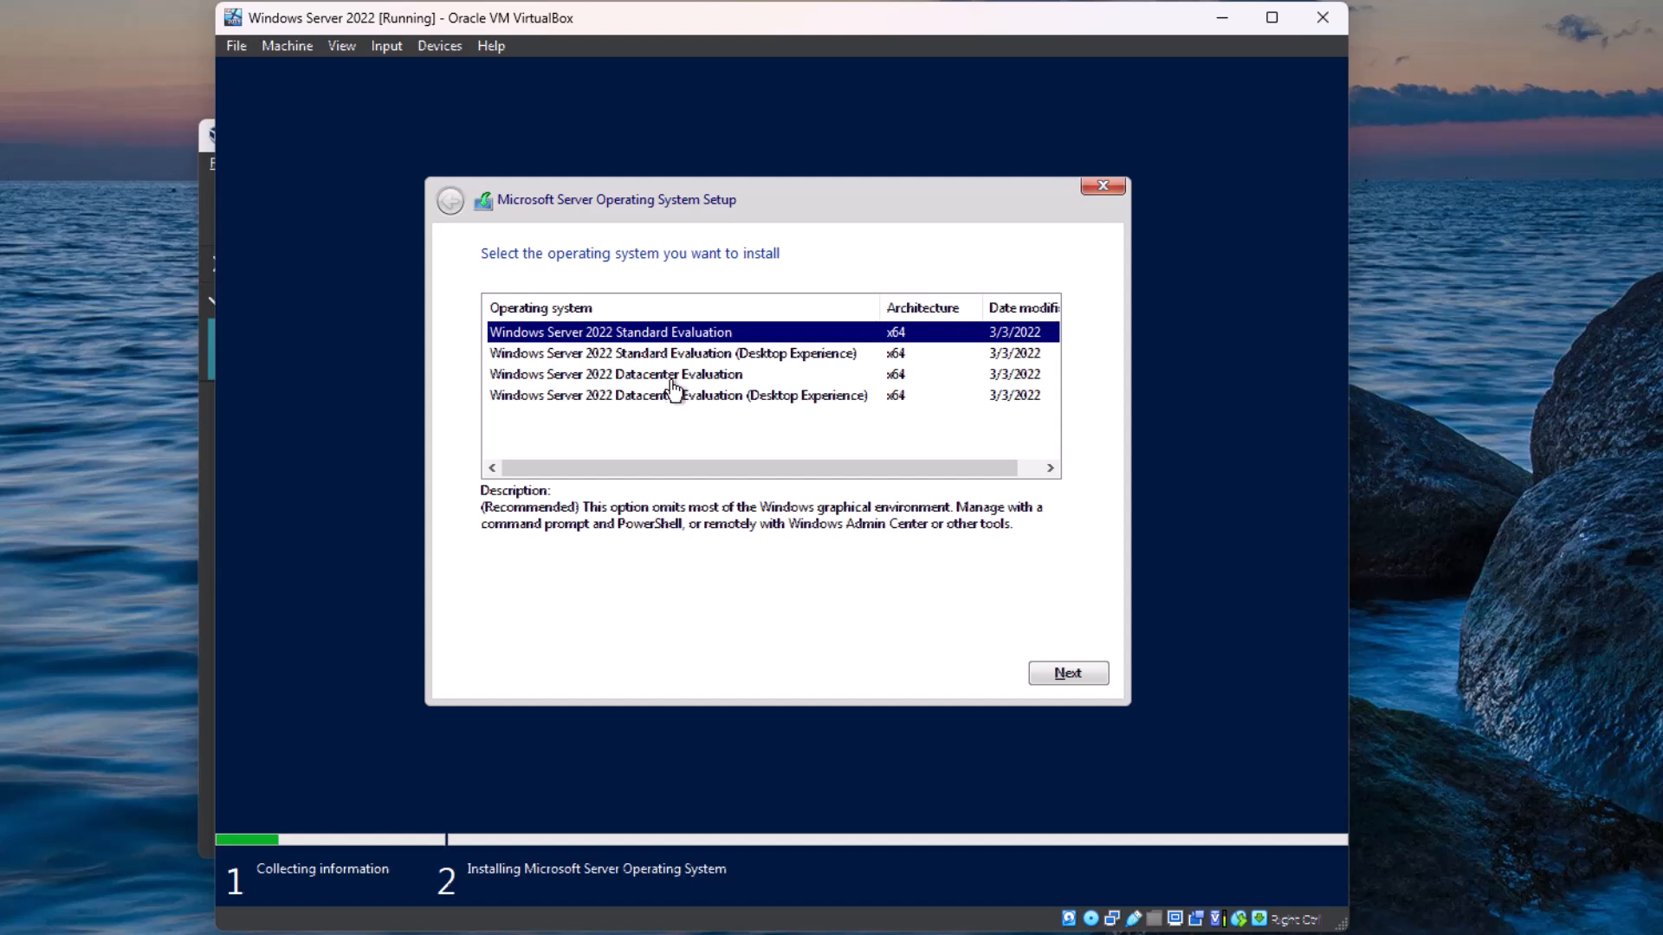
left_click(703, 355)
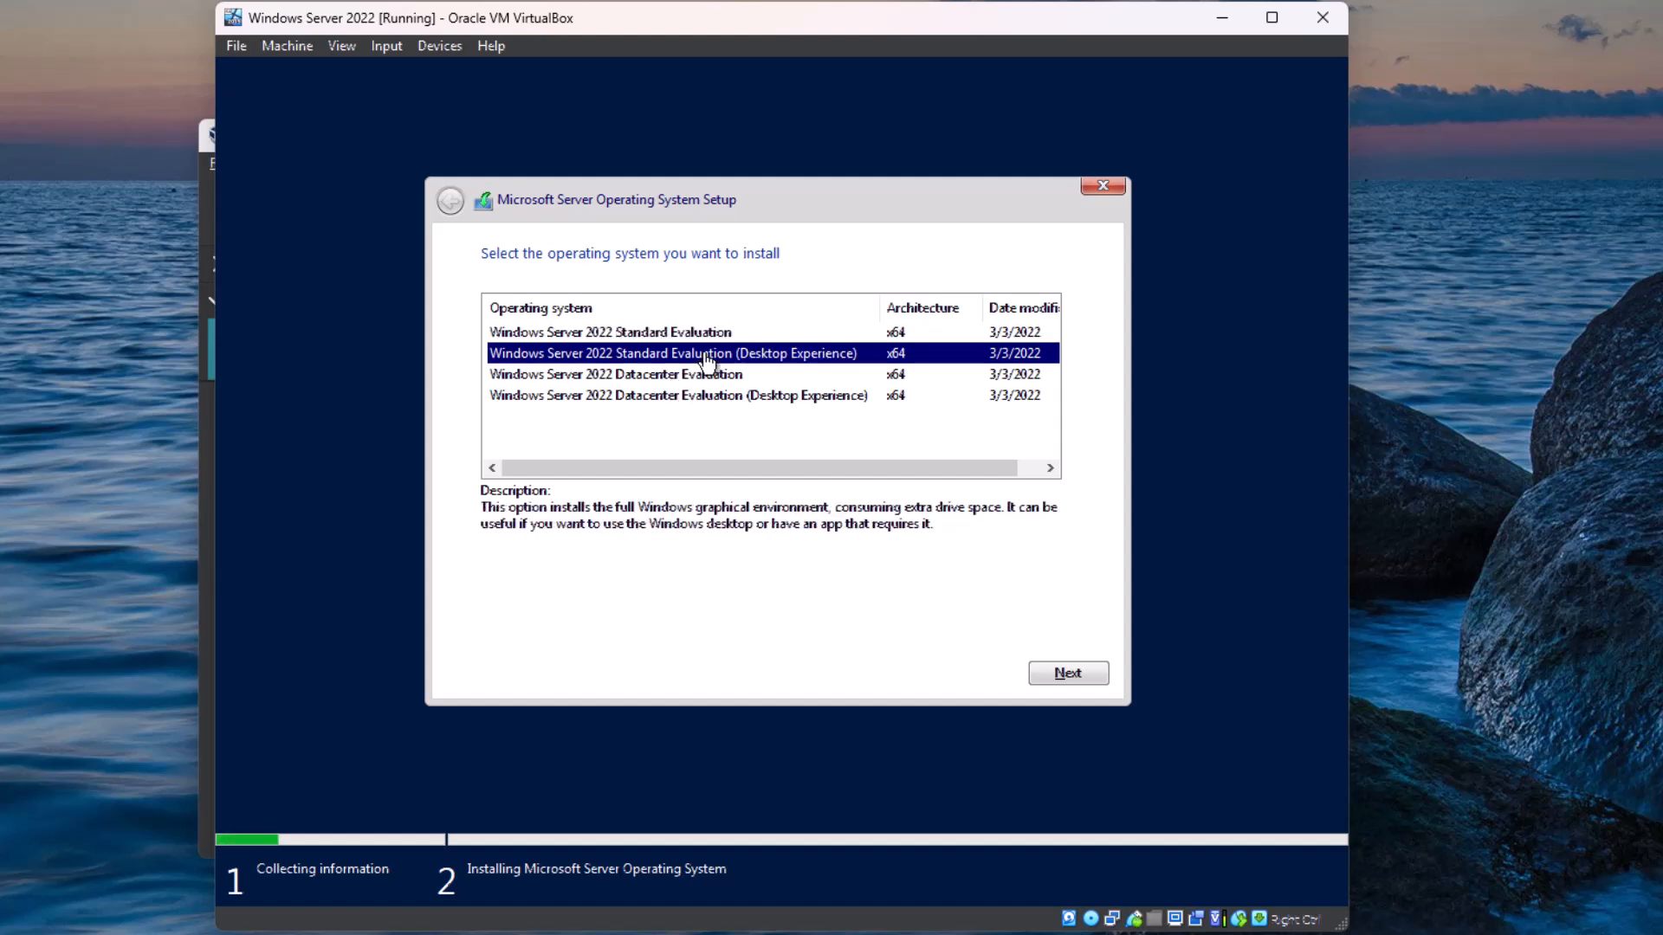
left_click(1048, 671)
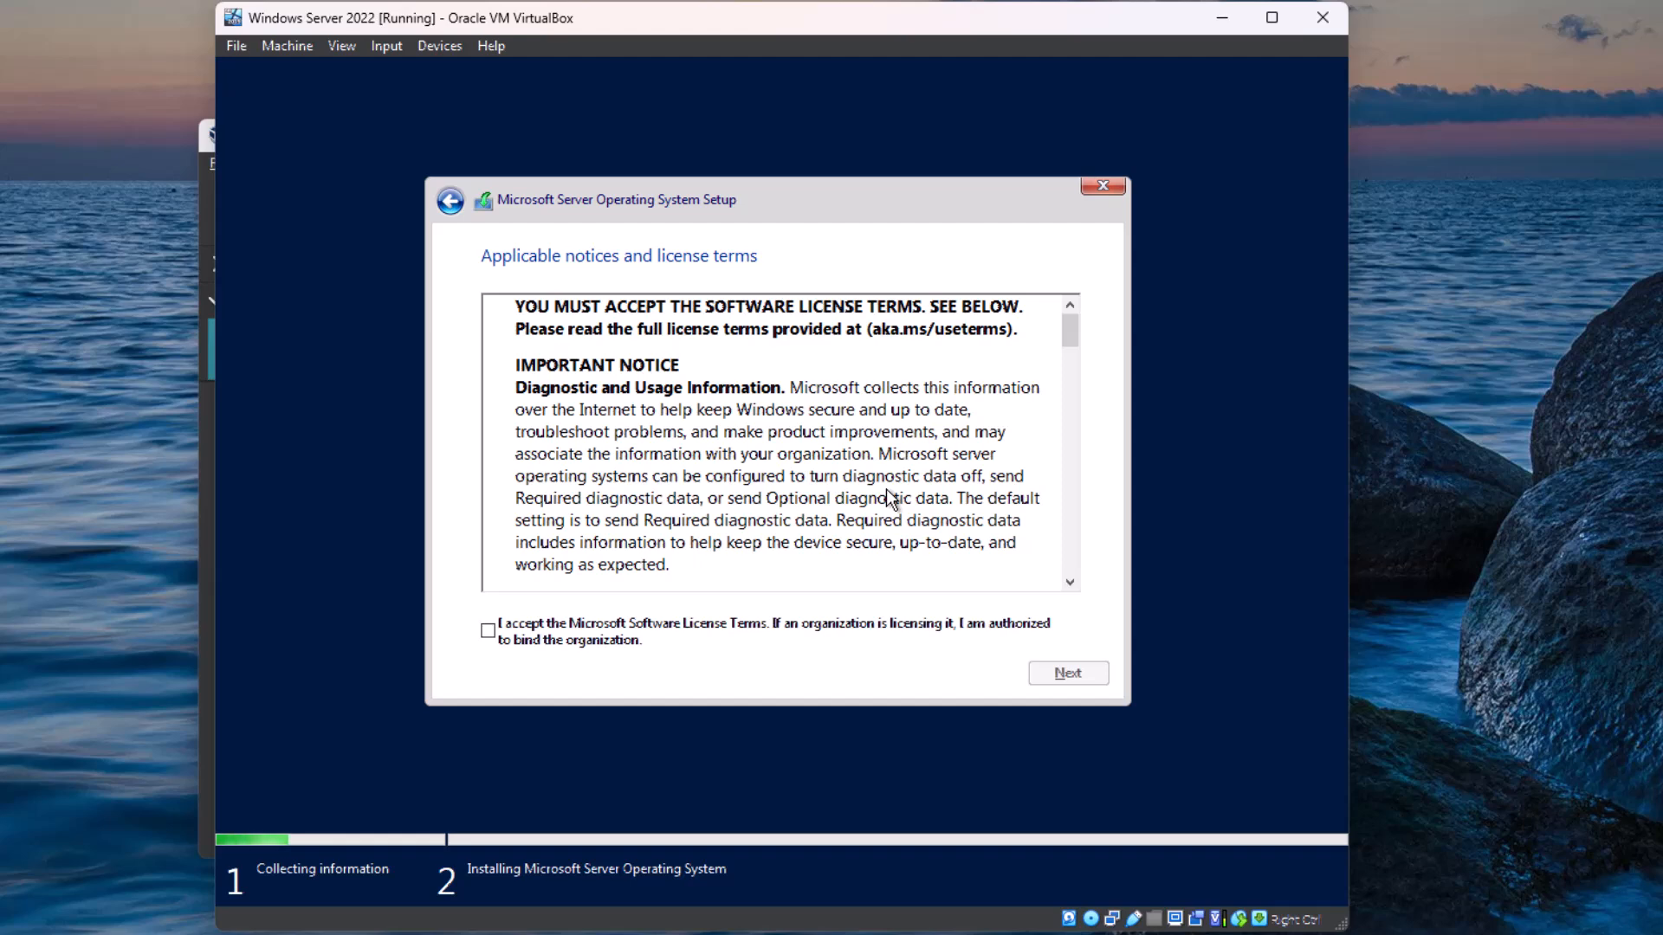
Step: Read through the applicable notices and accept the Microsoft Software License Terms
scroll(709, 387, "down", 4)
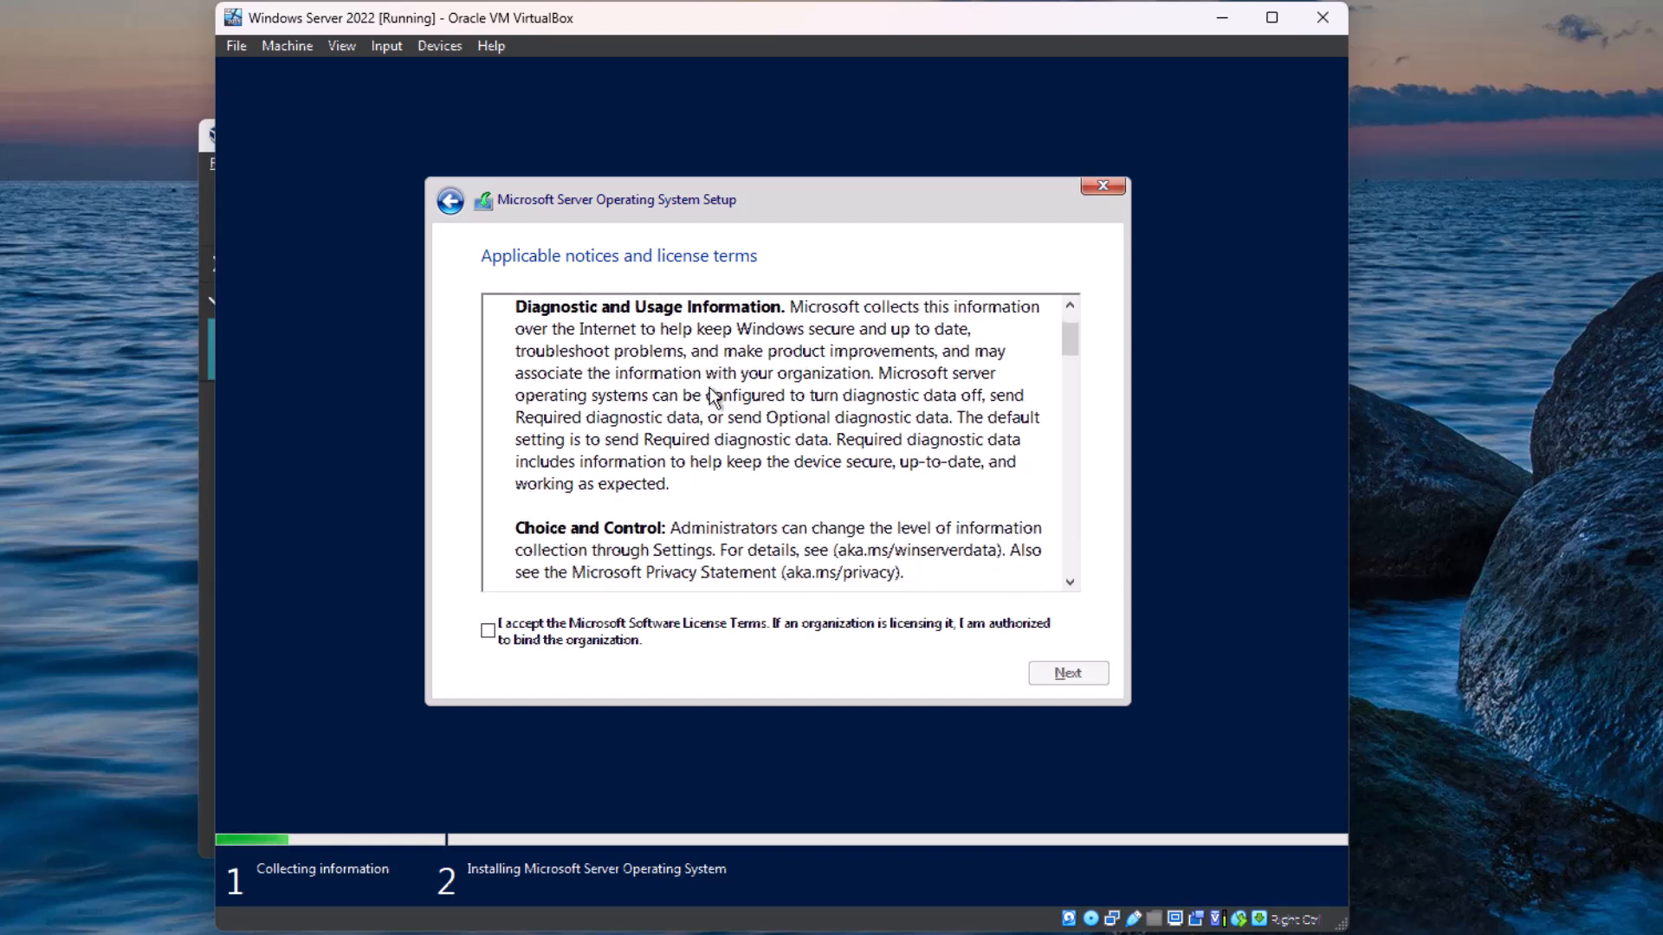
scroll(715, 389, "down", 5)
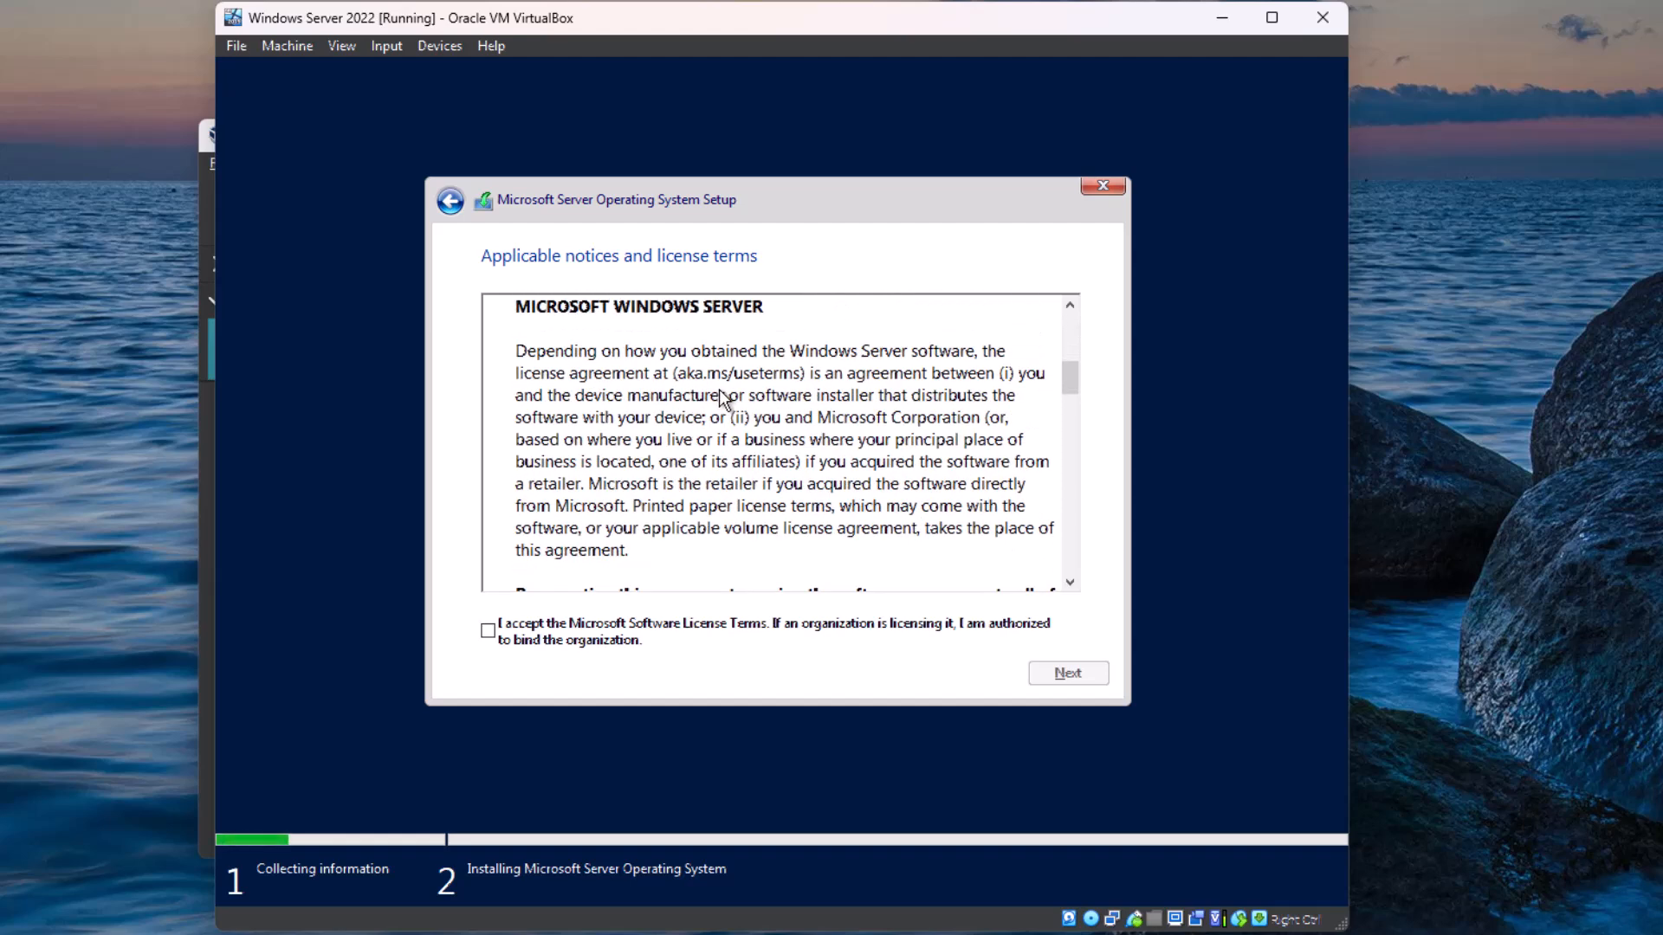
scroll(720, 393, "down", 3)
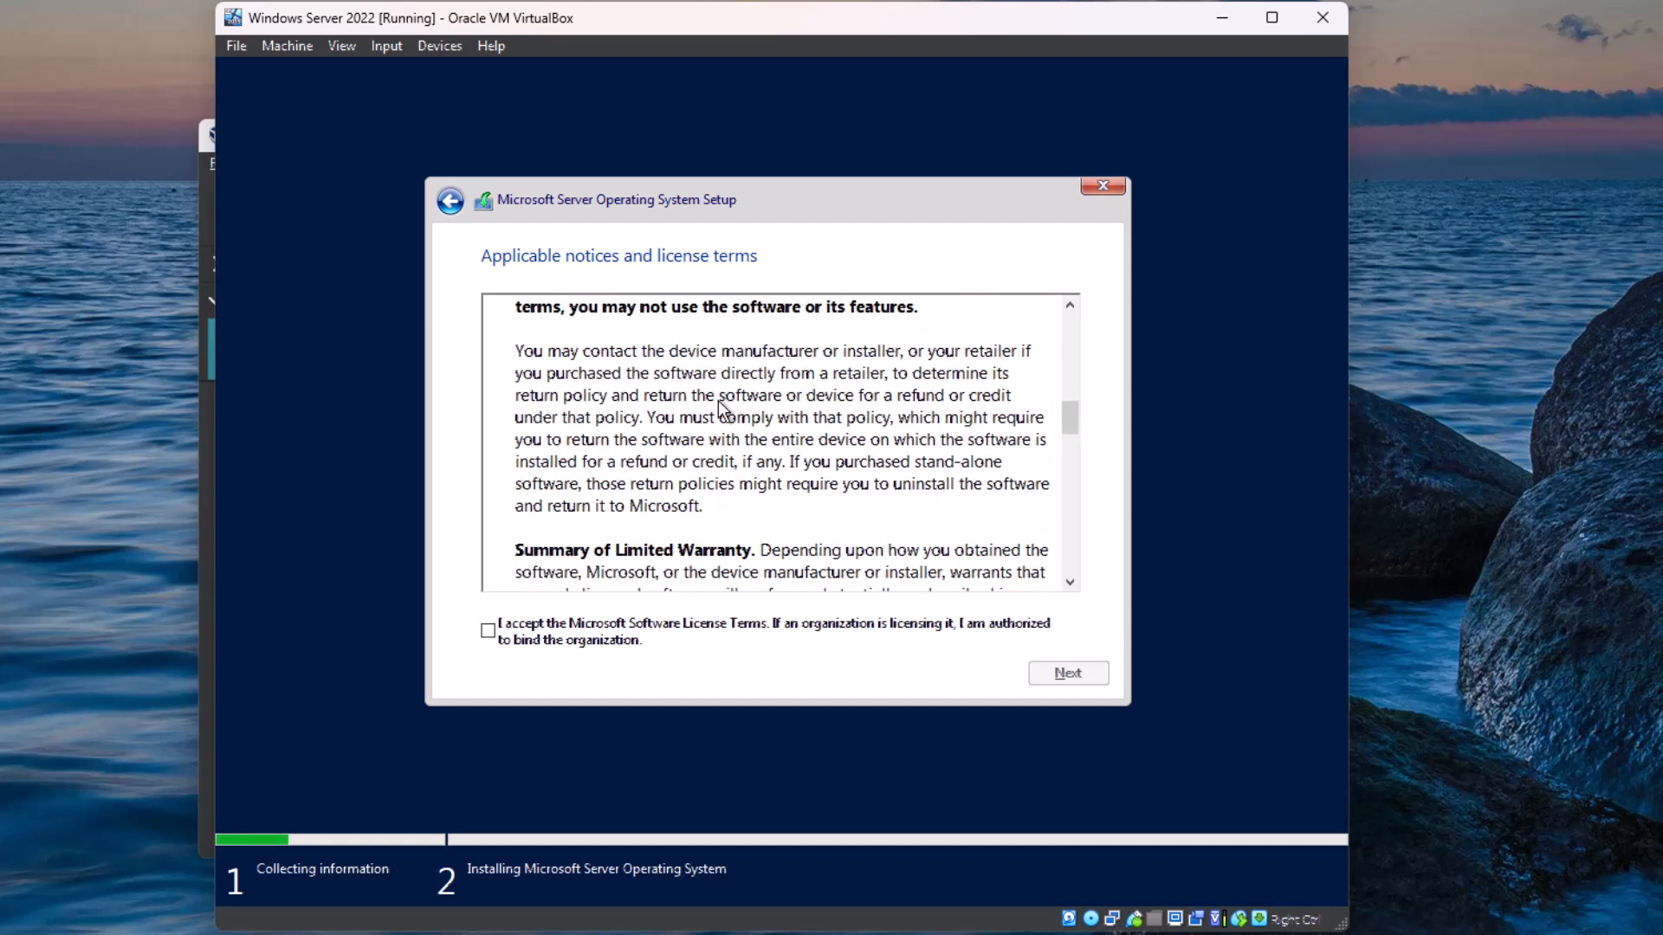
scroll(723, 449, "down", 4)
scroll(723, 446, "down", 6)
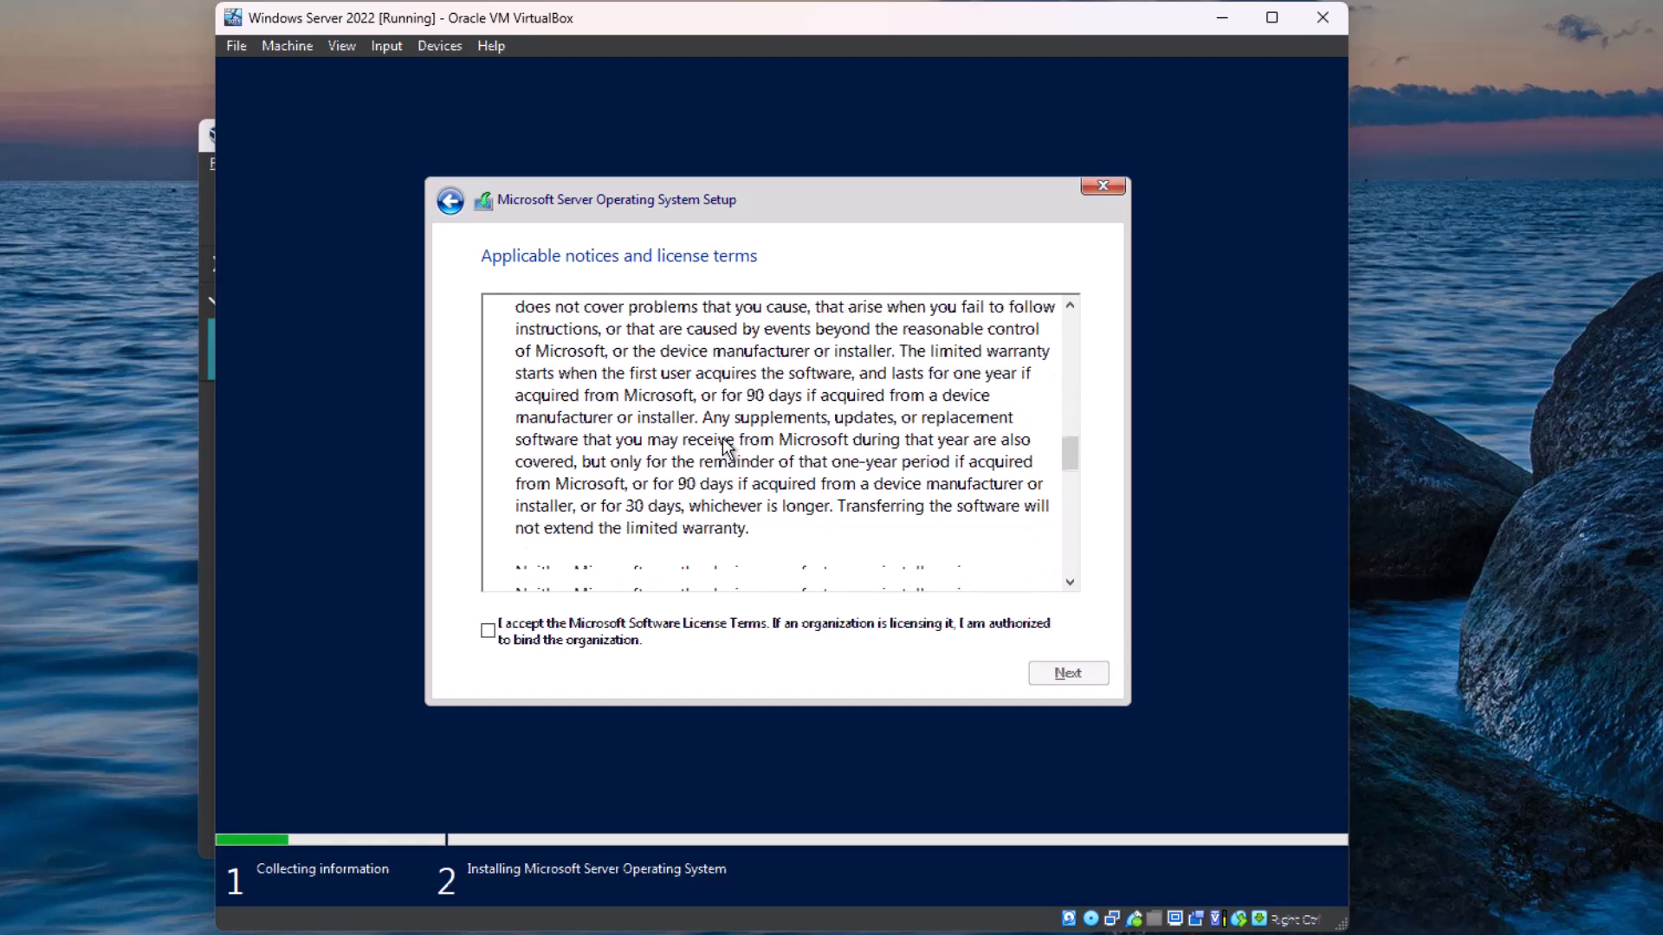
scroll(725, 446, "down", 10)
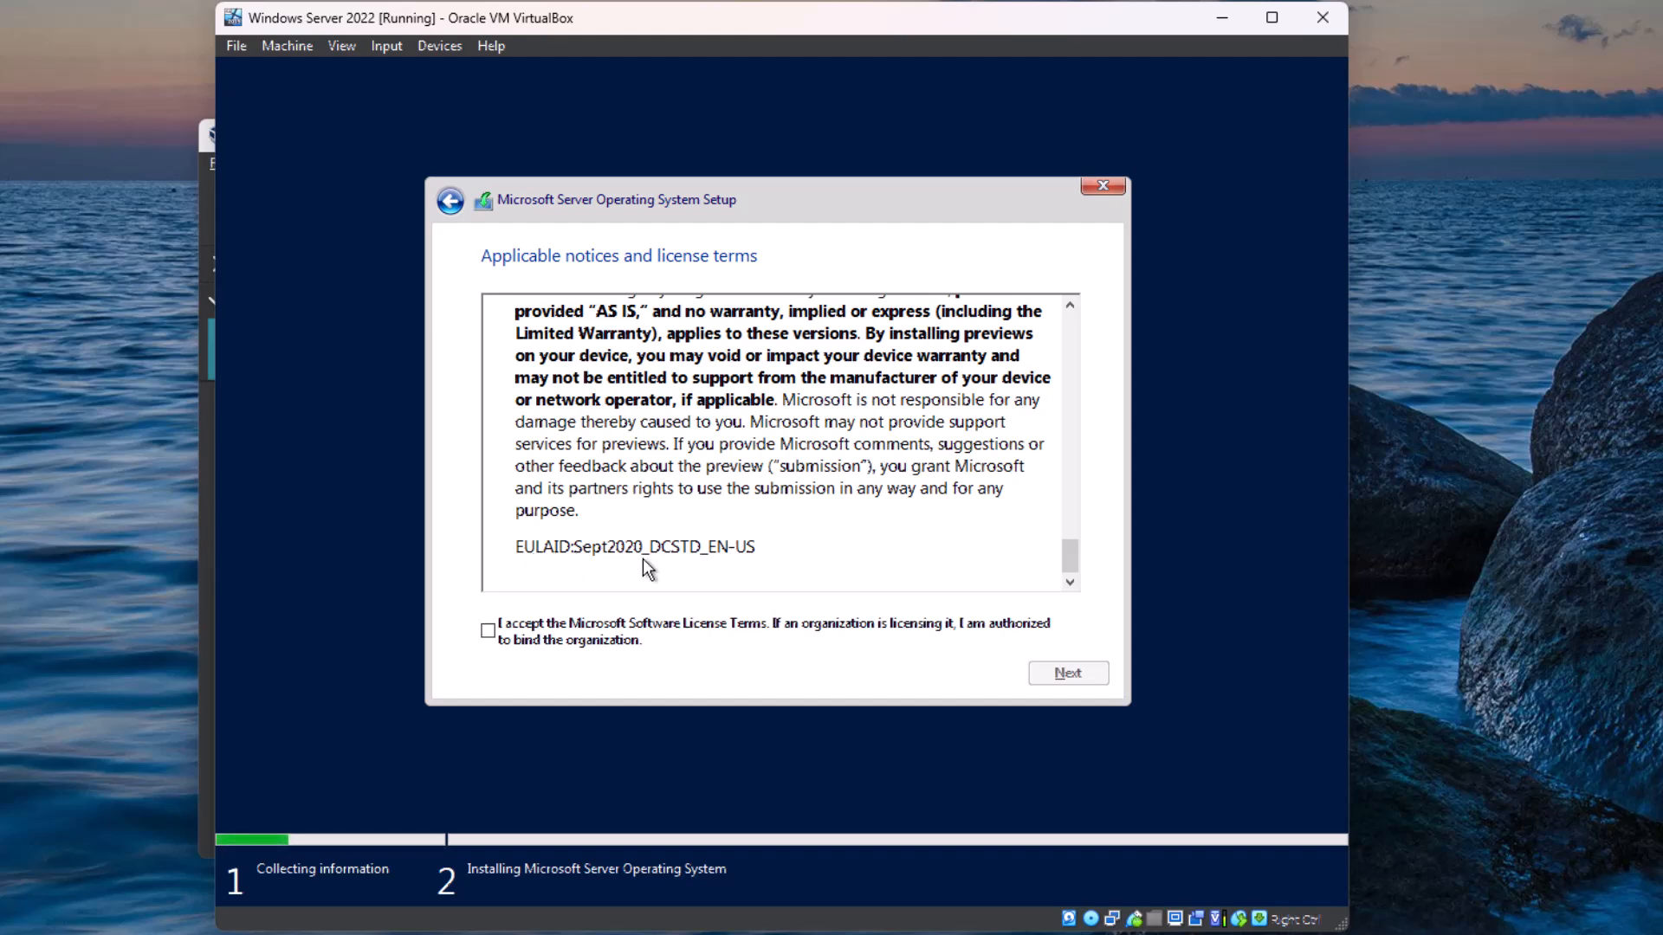
left_click(487, 631)
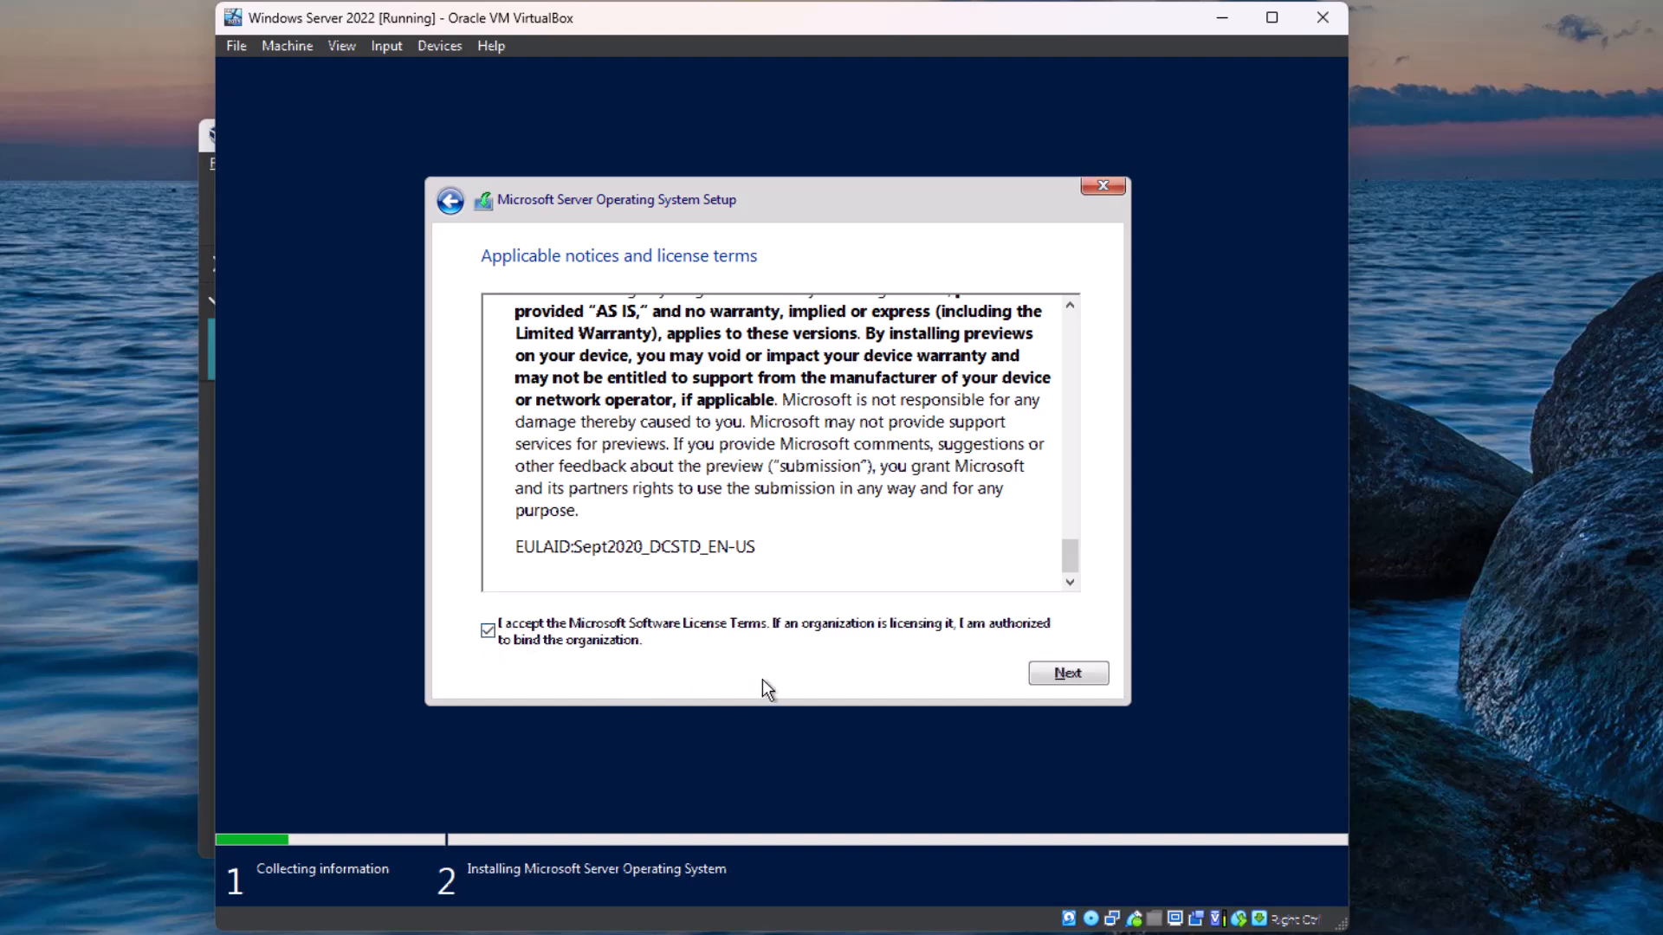
left_click(1069, 675)
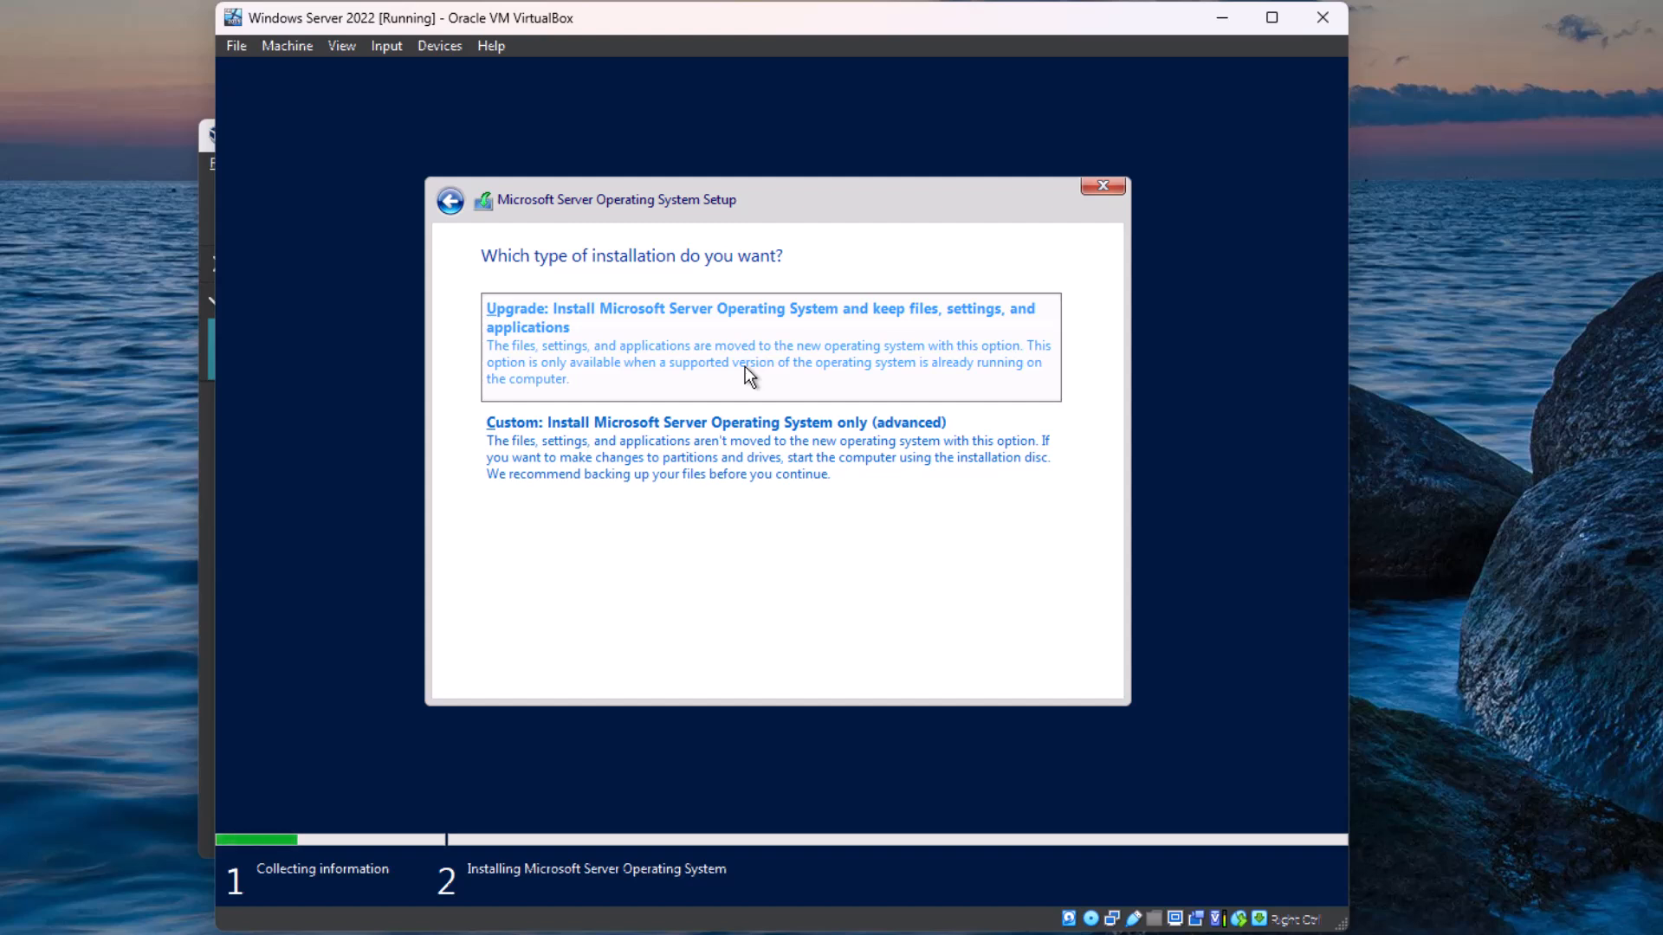
Step: Run a Custom installation on the Drive 0 unallocated space and restart the machine to continue setup
left_click(777, 455)
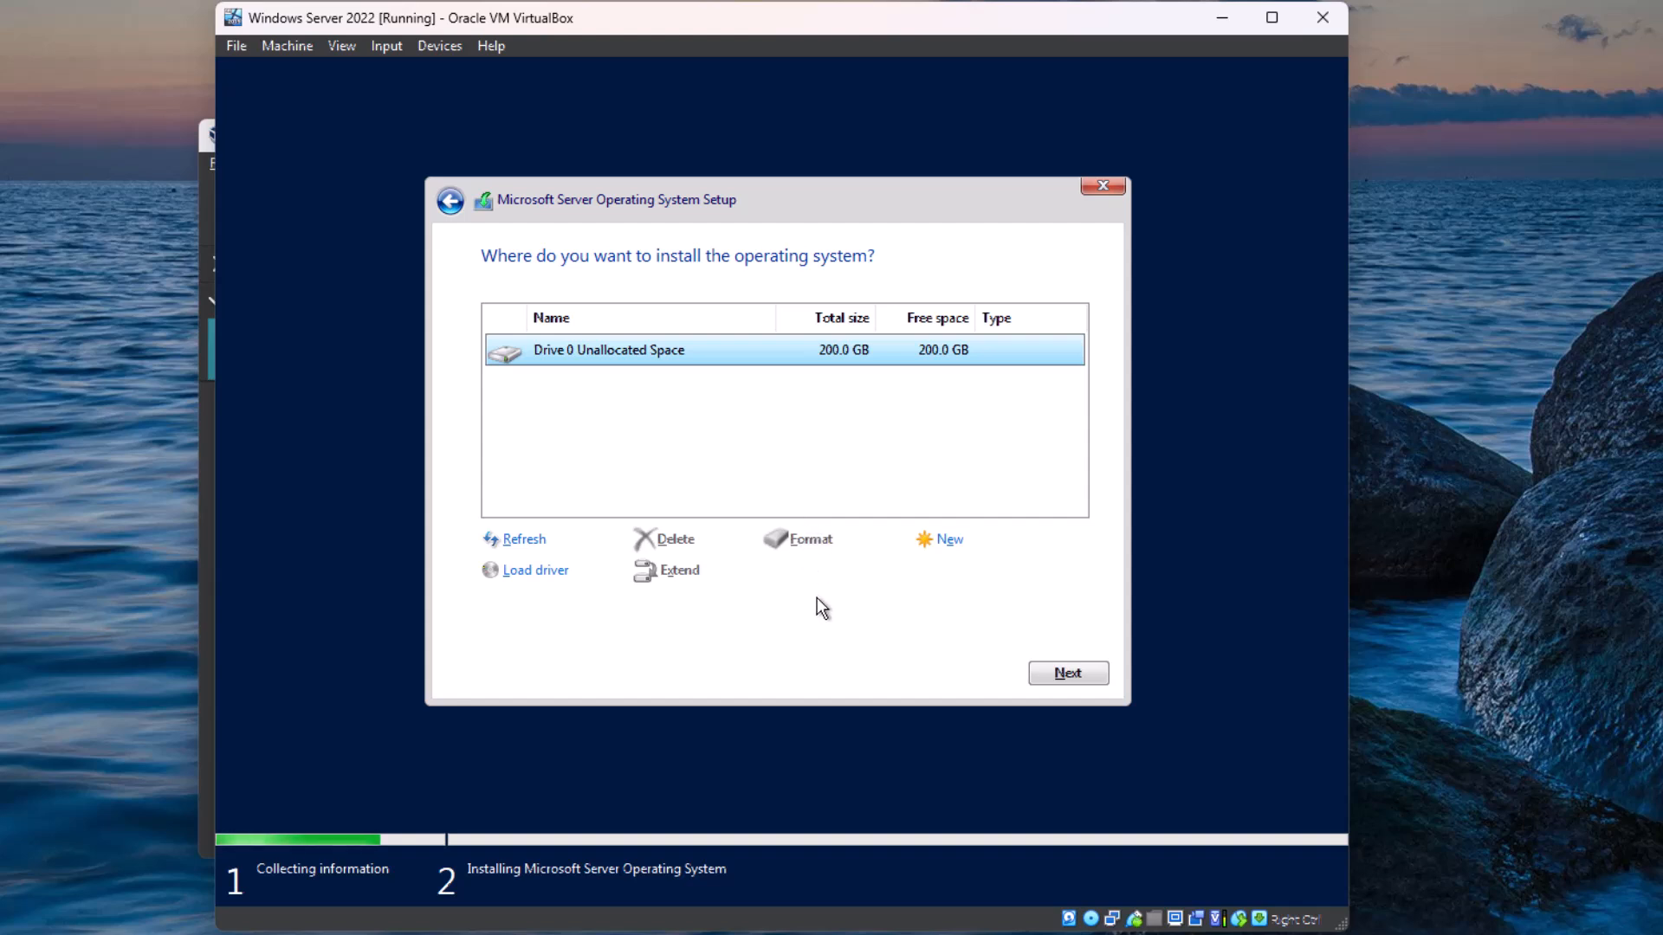
left_click(1059, 664)
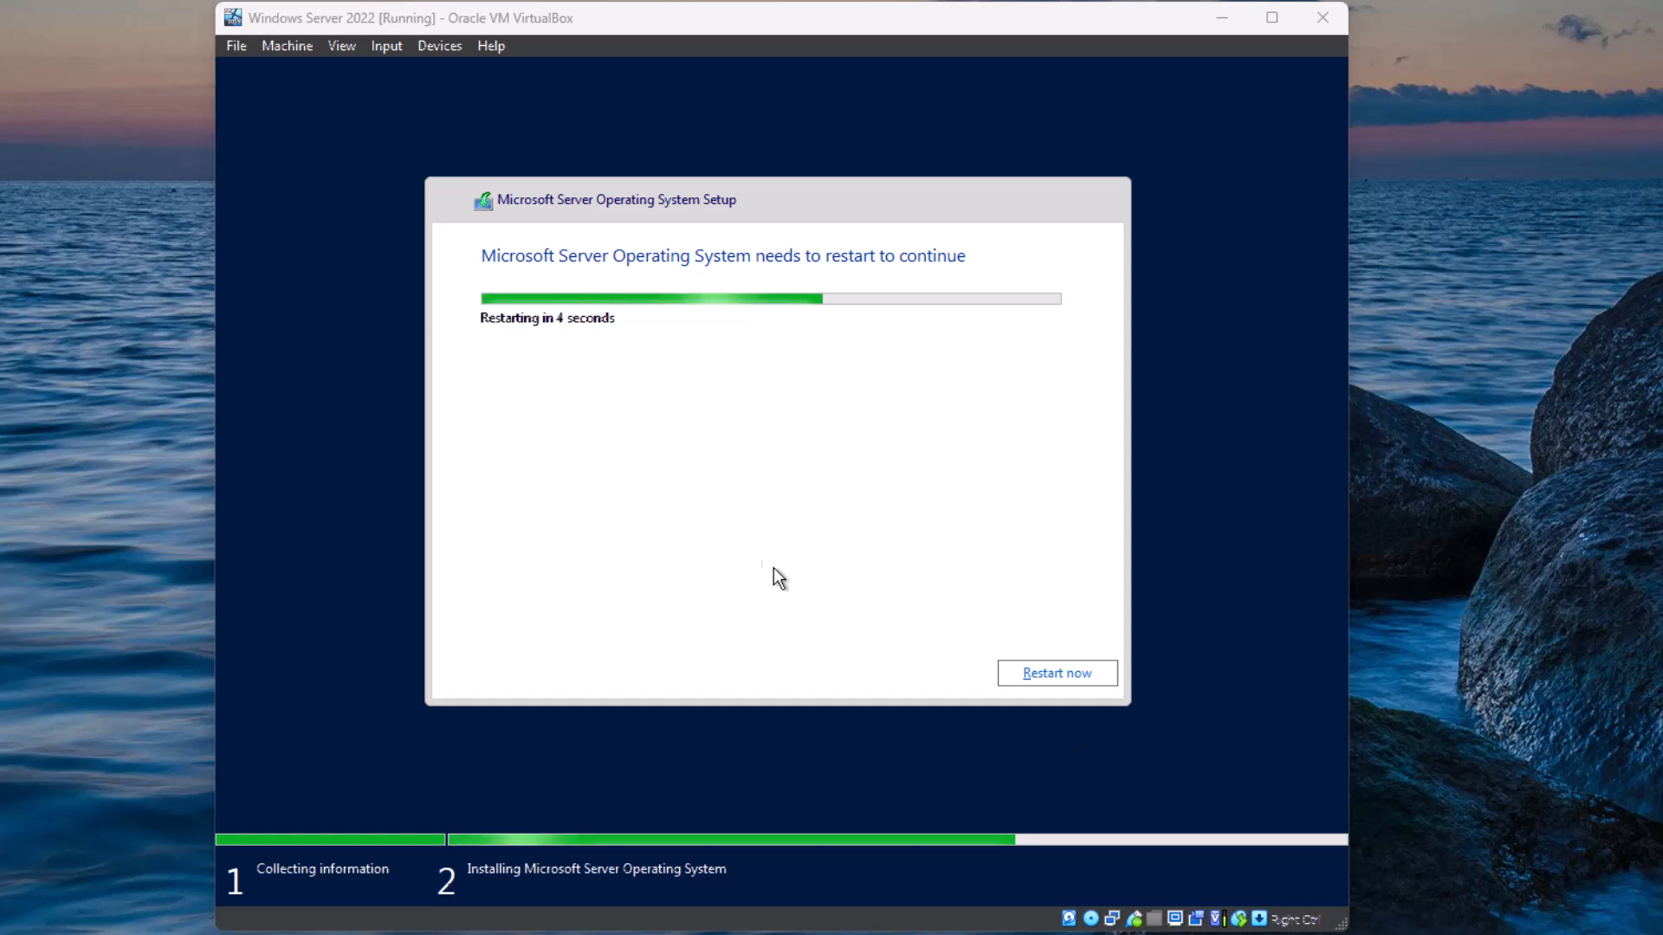
left_click(1061, 673)
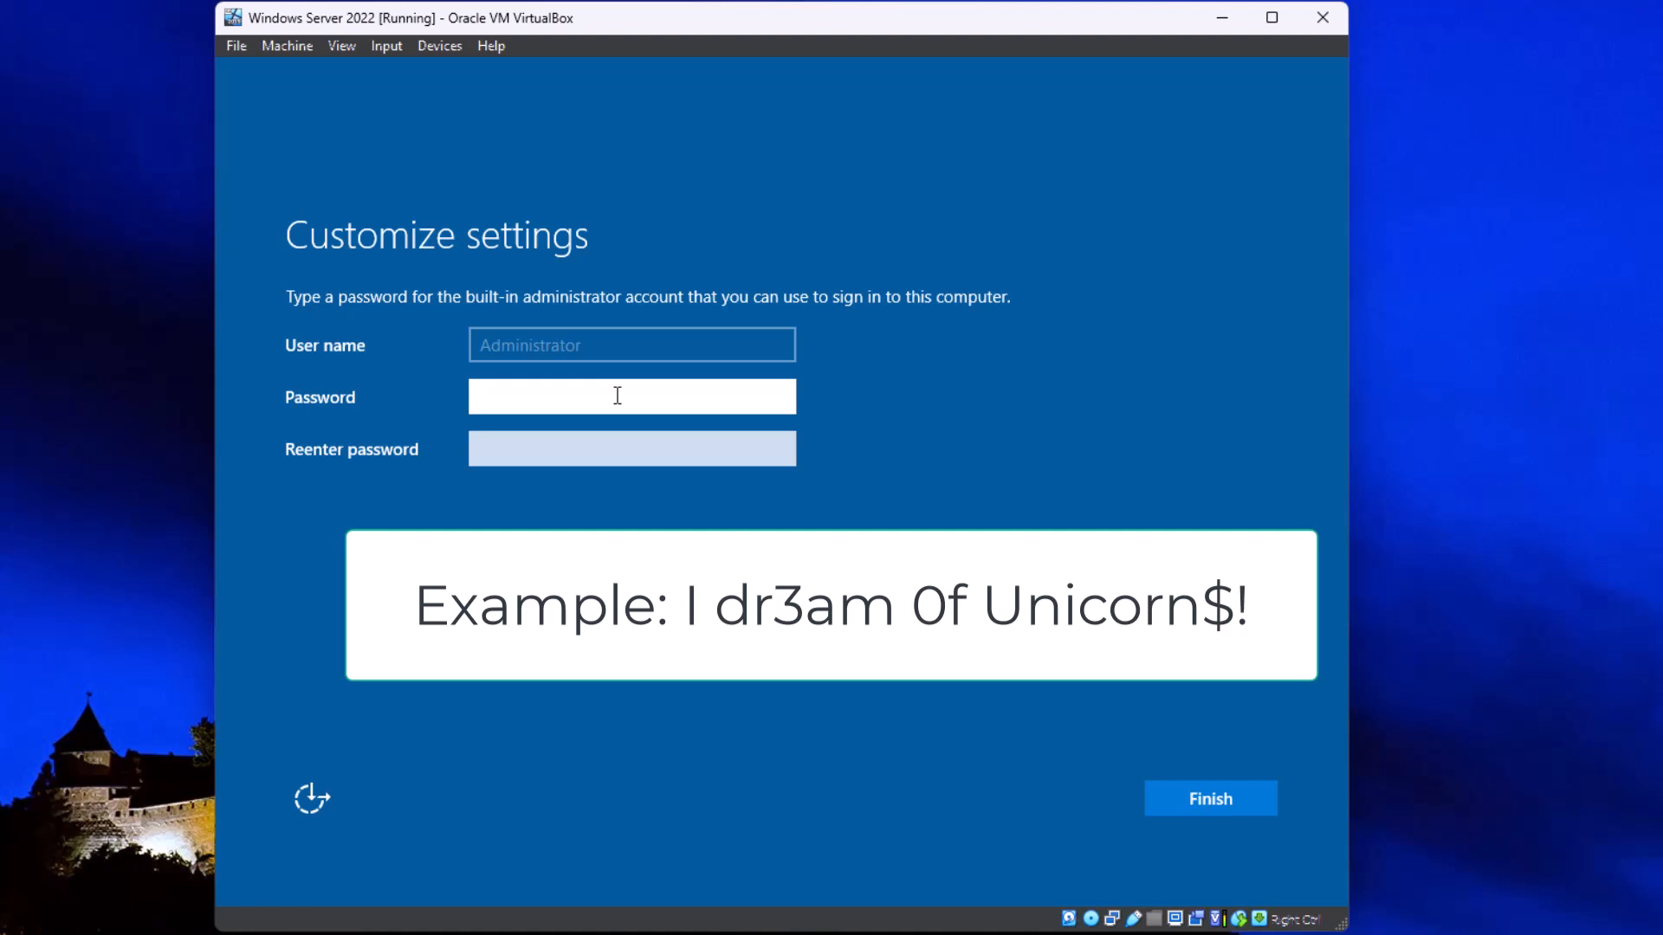
Step: Enter and re-enter the password for the built-in administrator account, check it, and finish customizing the settings
type("•••••")
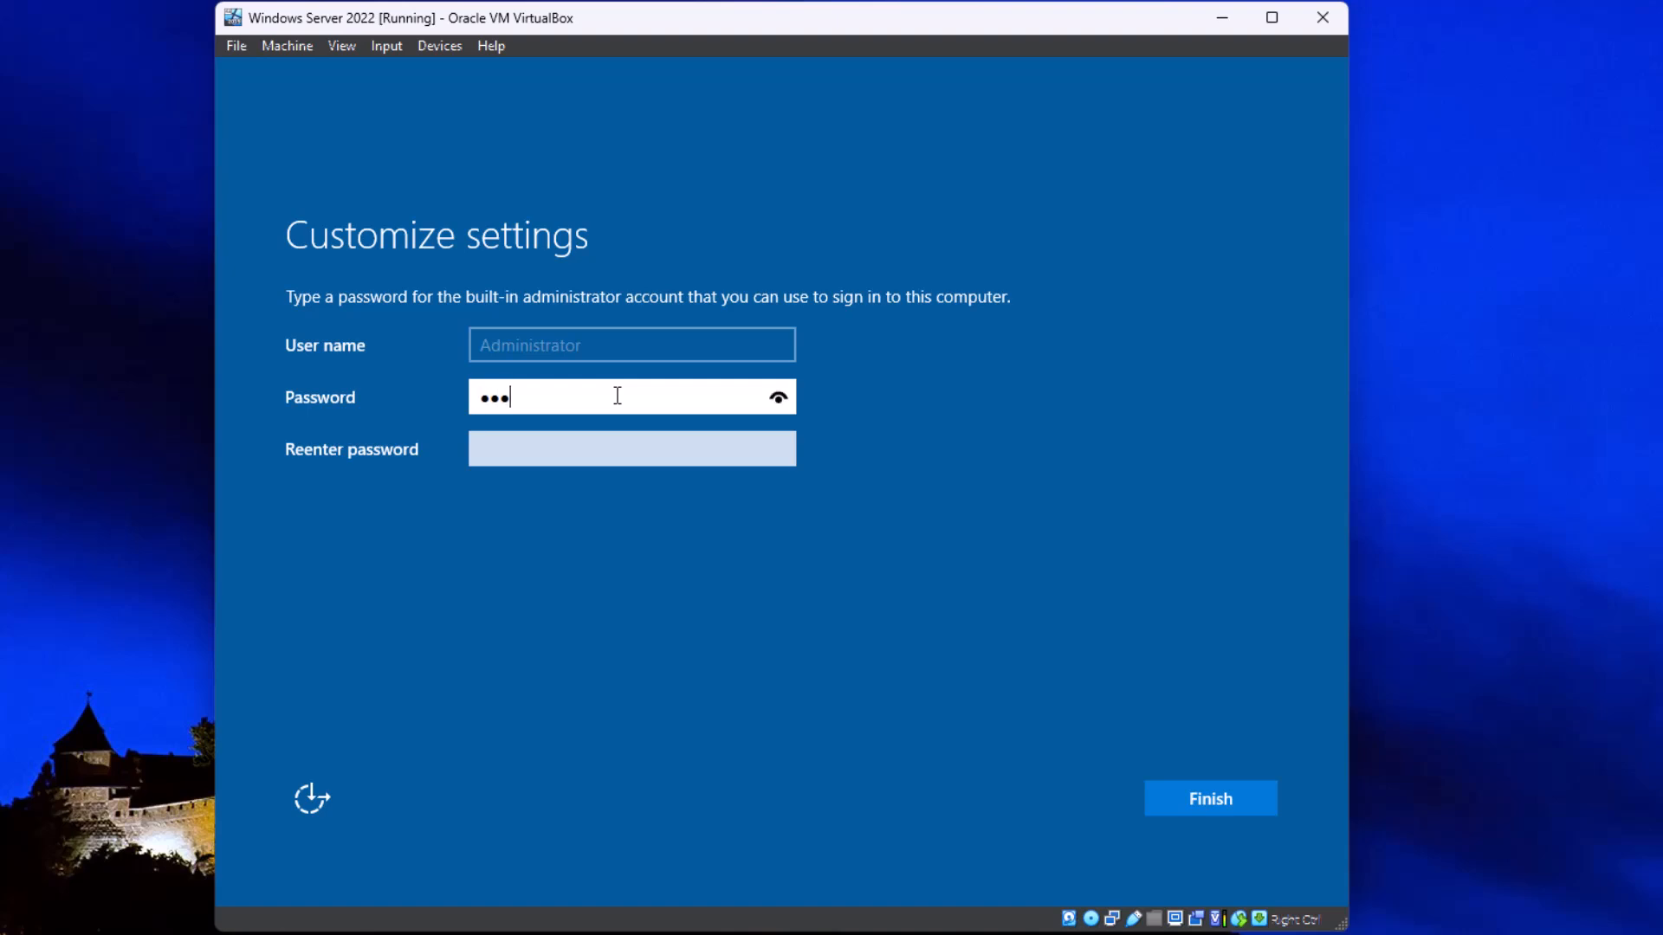
type("•••")
key("Tab")
type("••••••••")
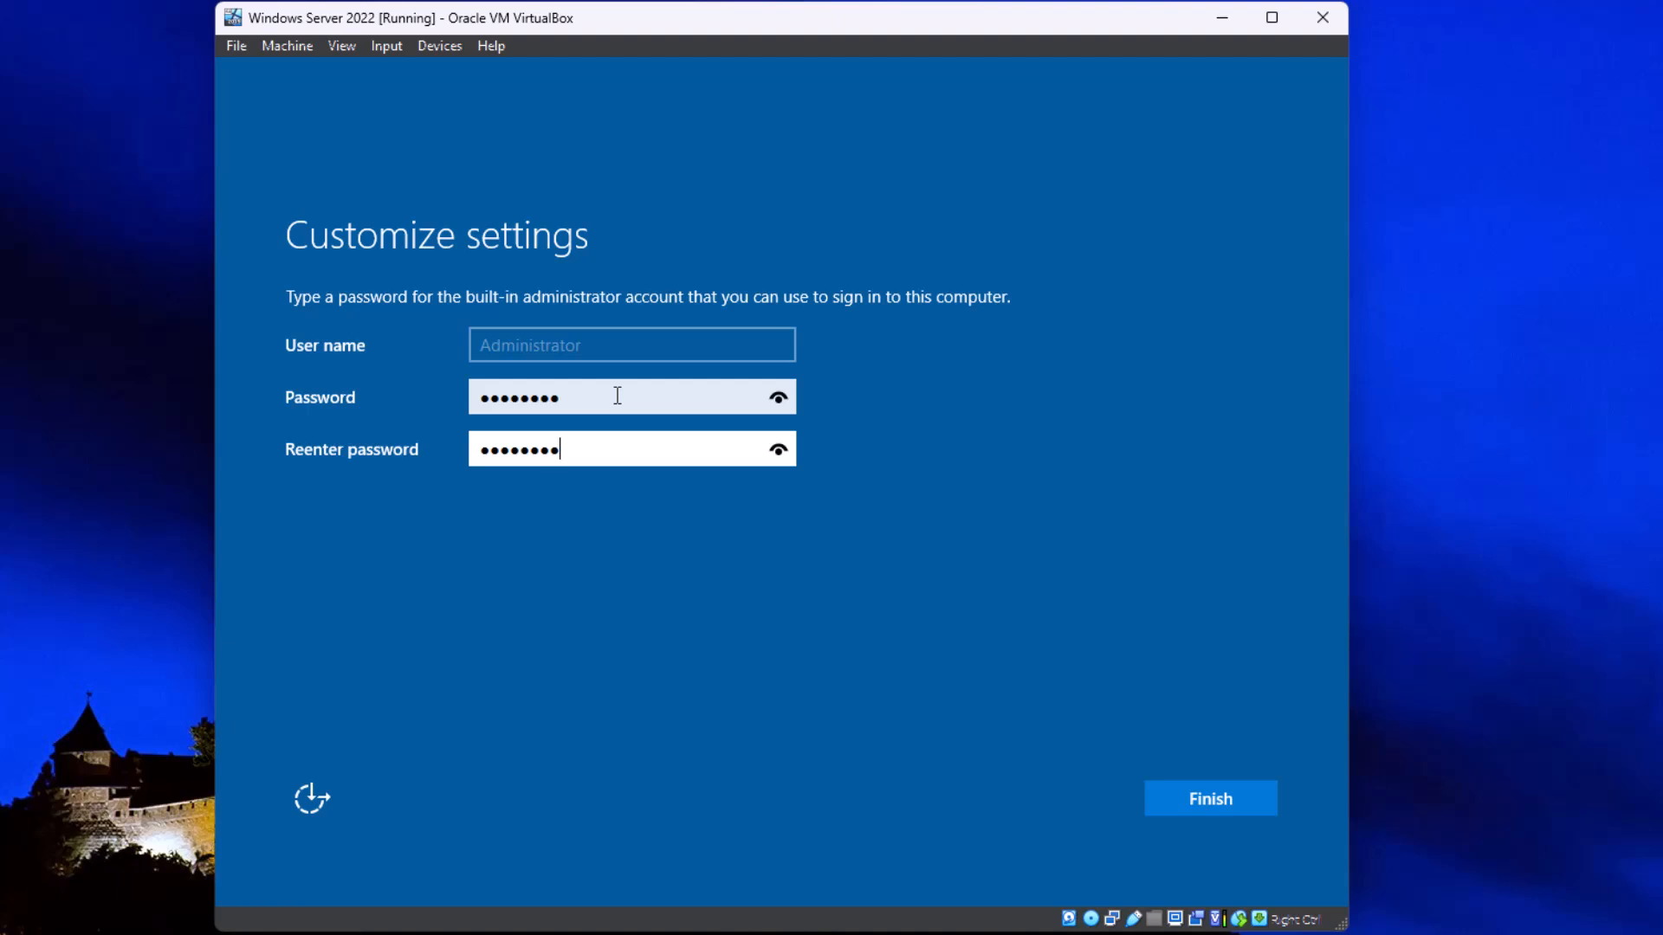
left_click(781, 398)
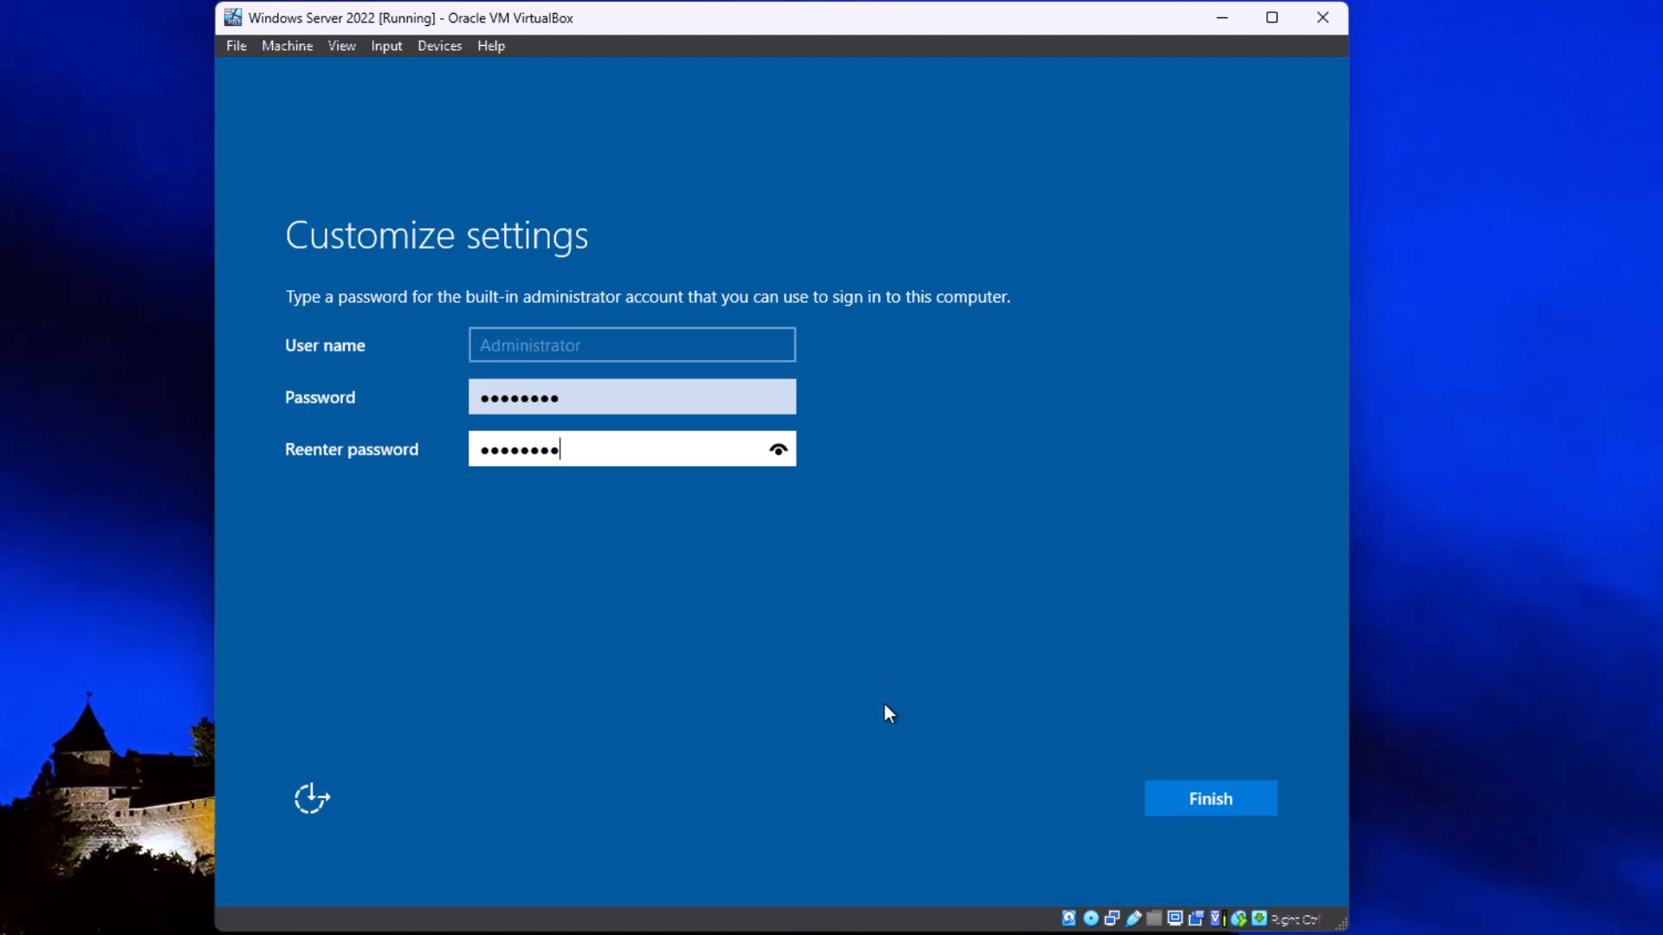
left_click(1219, 802)
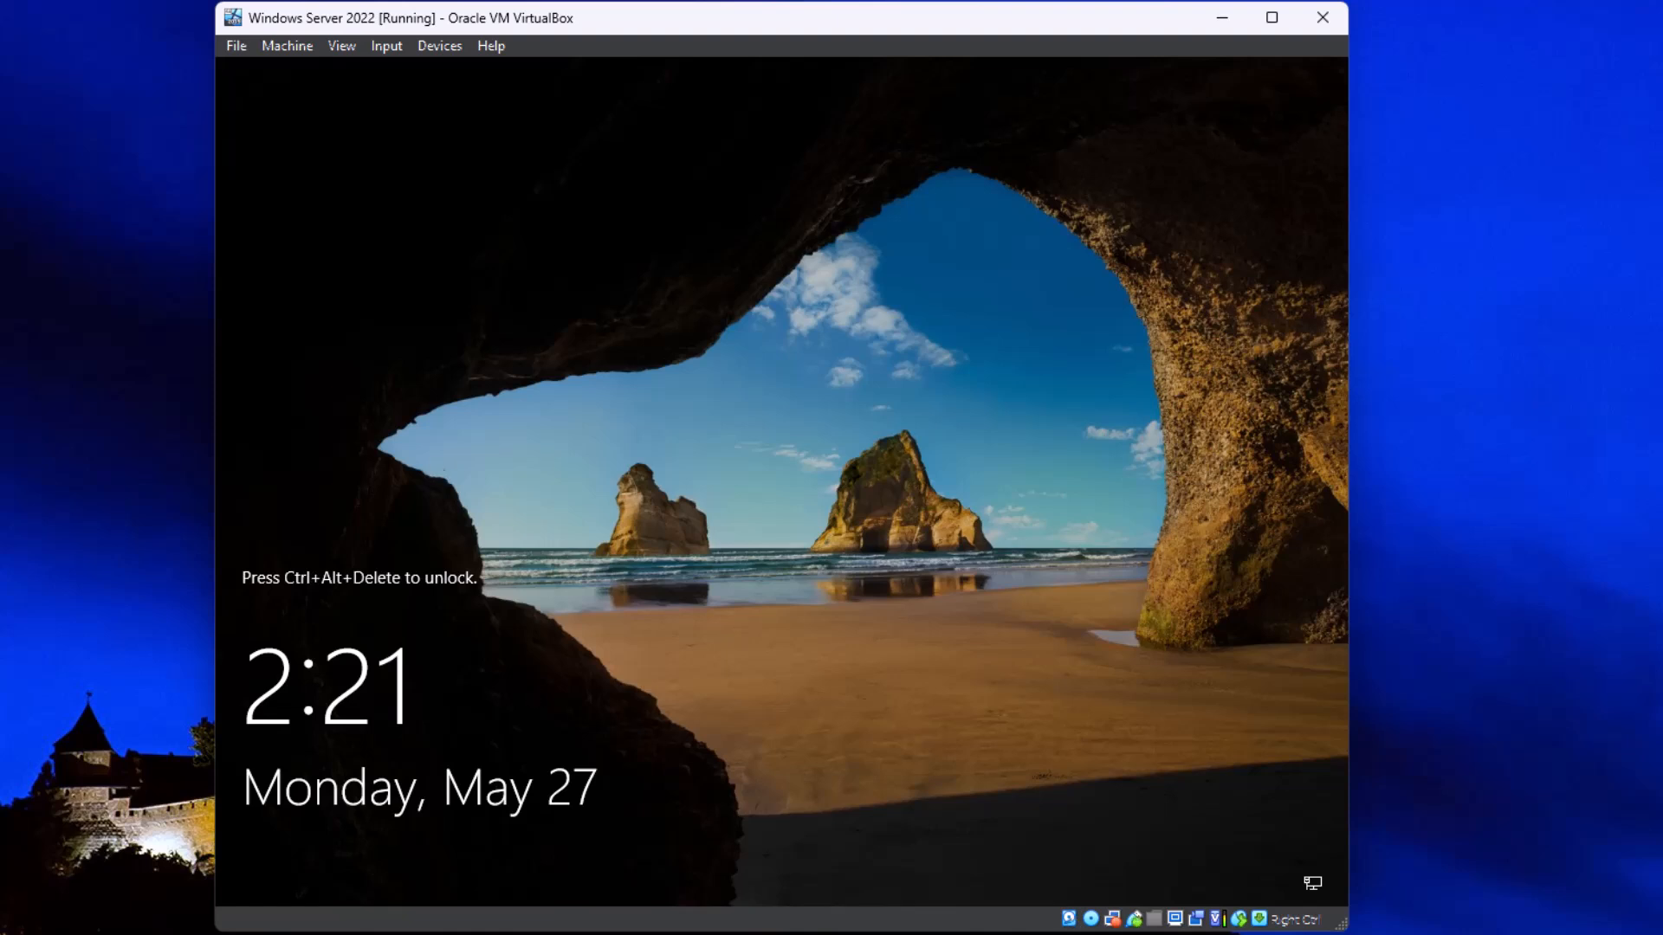
Step: Send the Ctrl-Alt-Del sequence to the virtual machine to unlock its sign-in screen
left_click(386, 46)
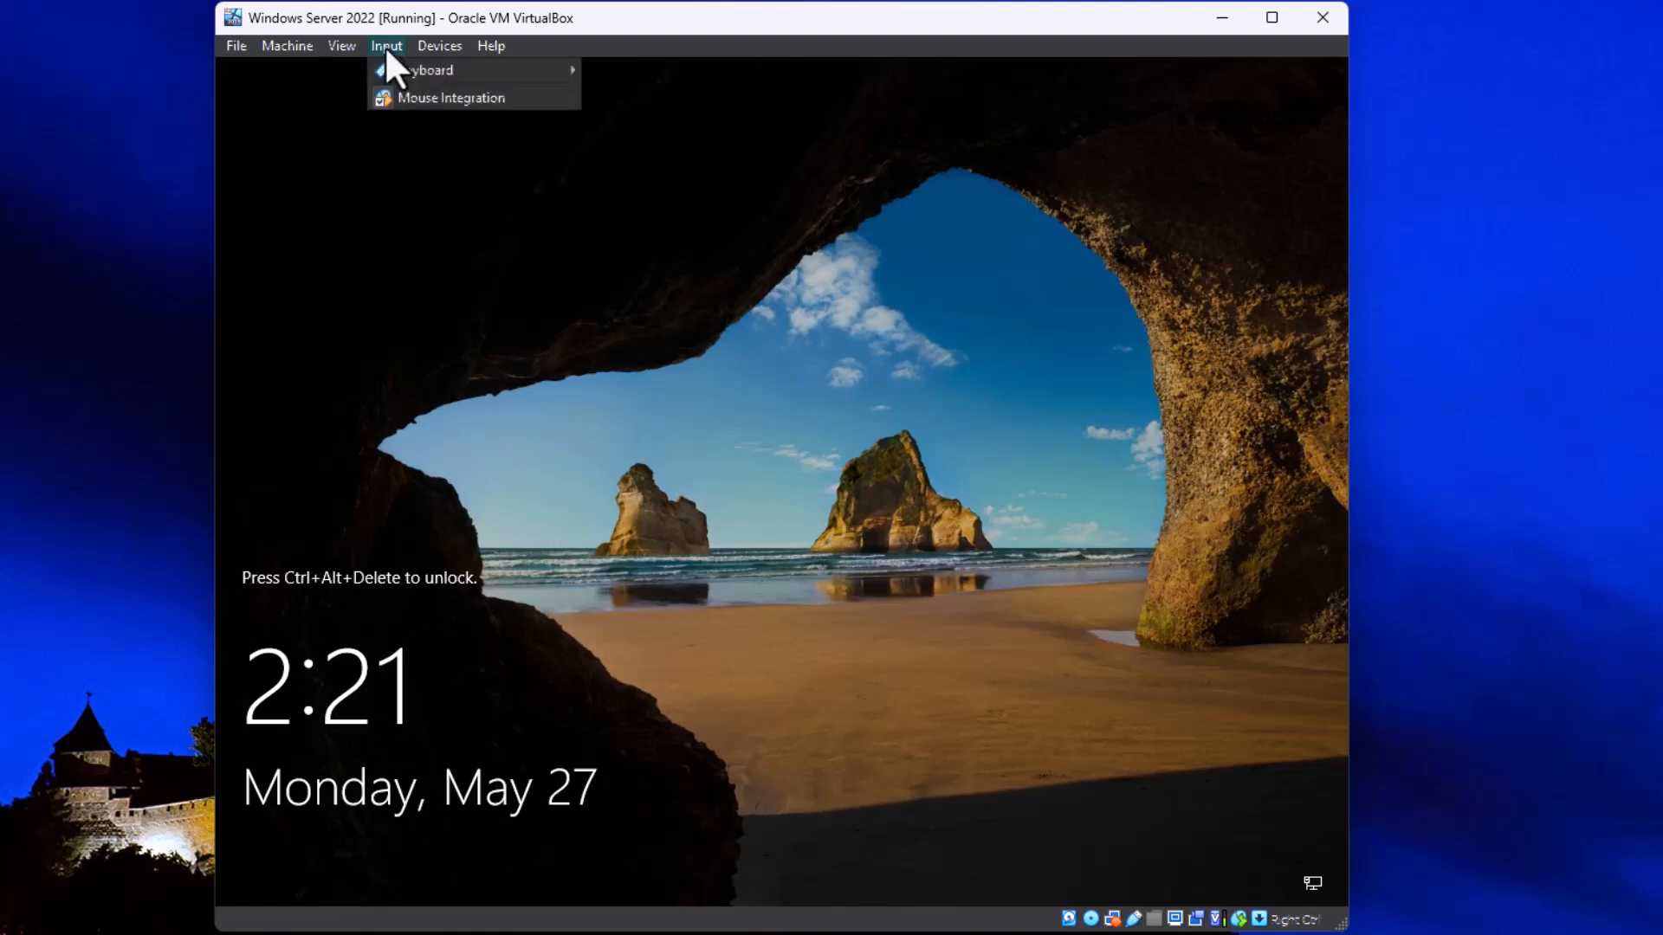
mouse_move(445, 70)
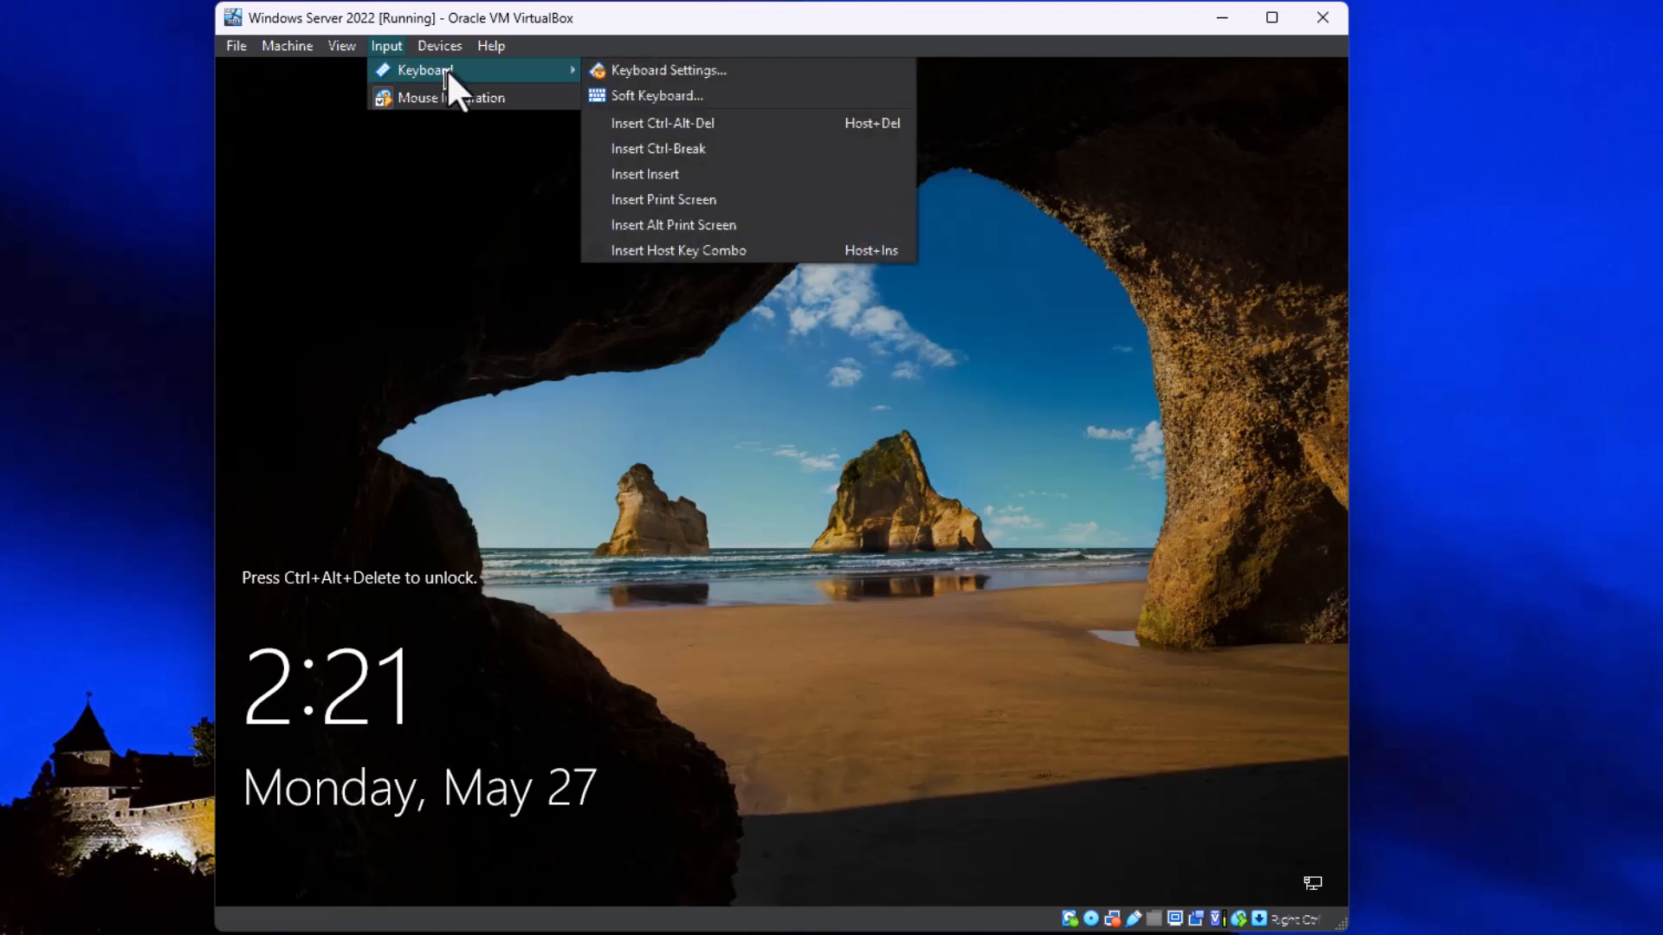
left_click(637, 130)
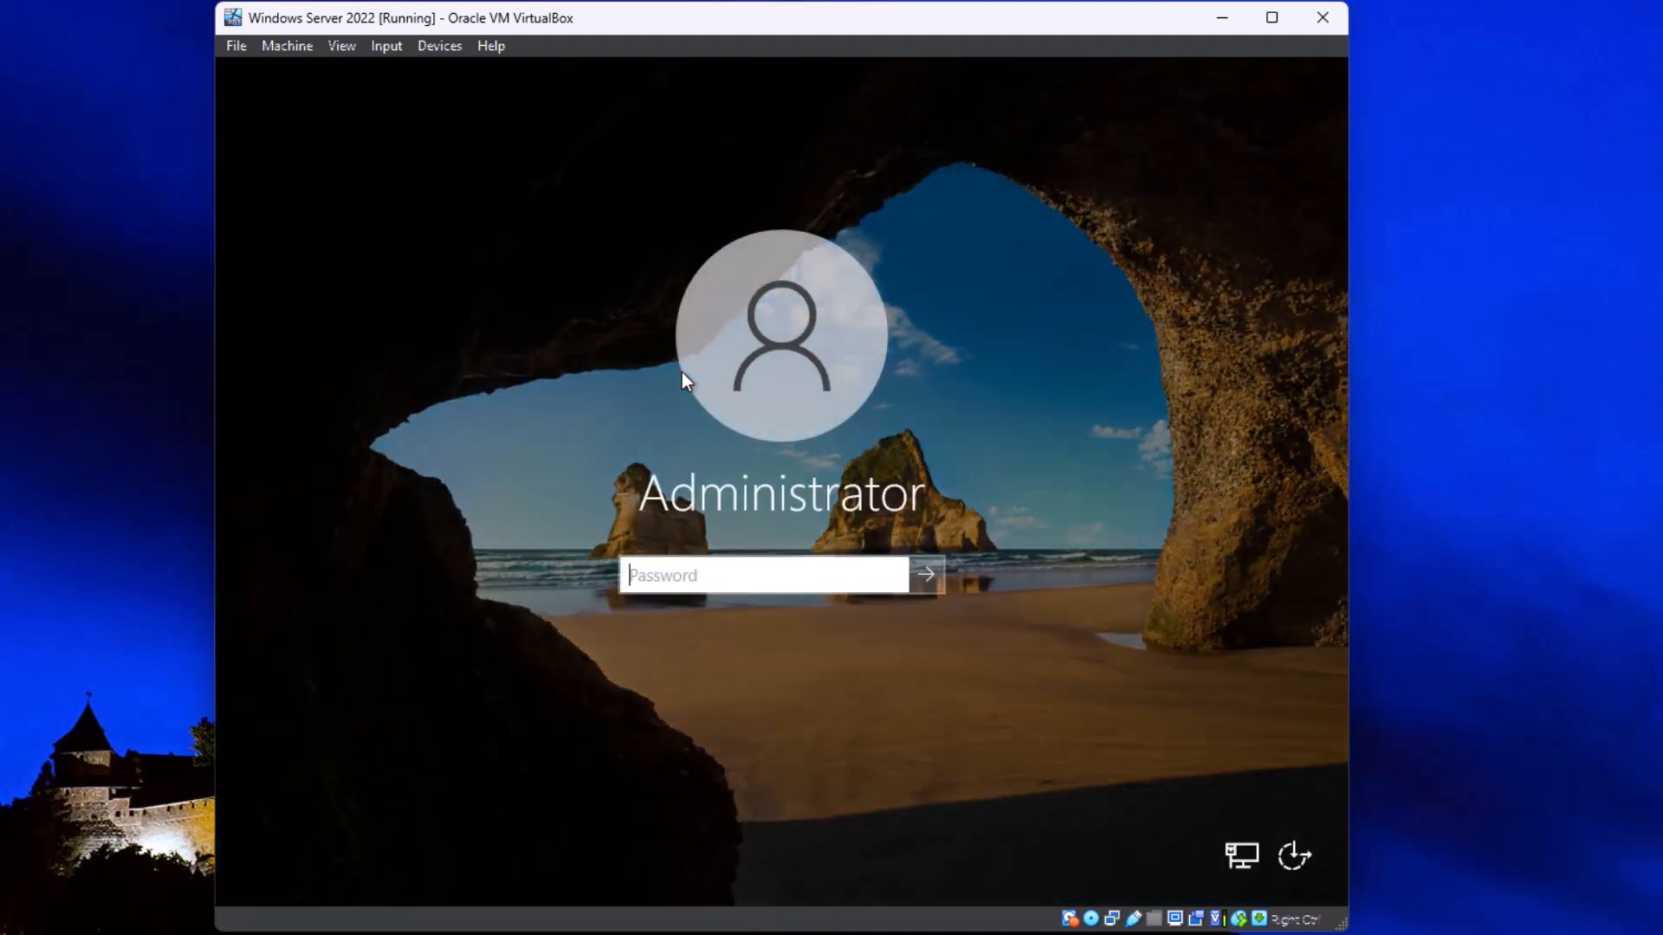
Step: Sign in with the administrator account password and allow the server to be discoverable on the network
type("*********")
key("Return")
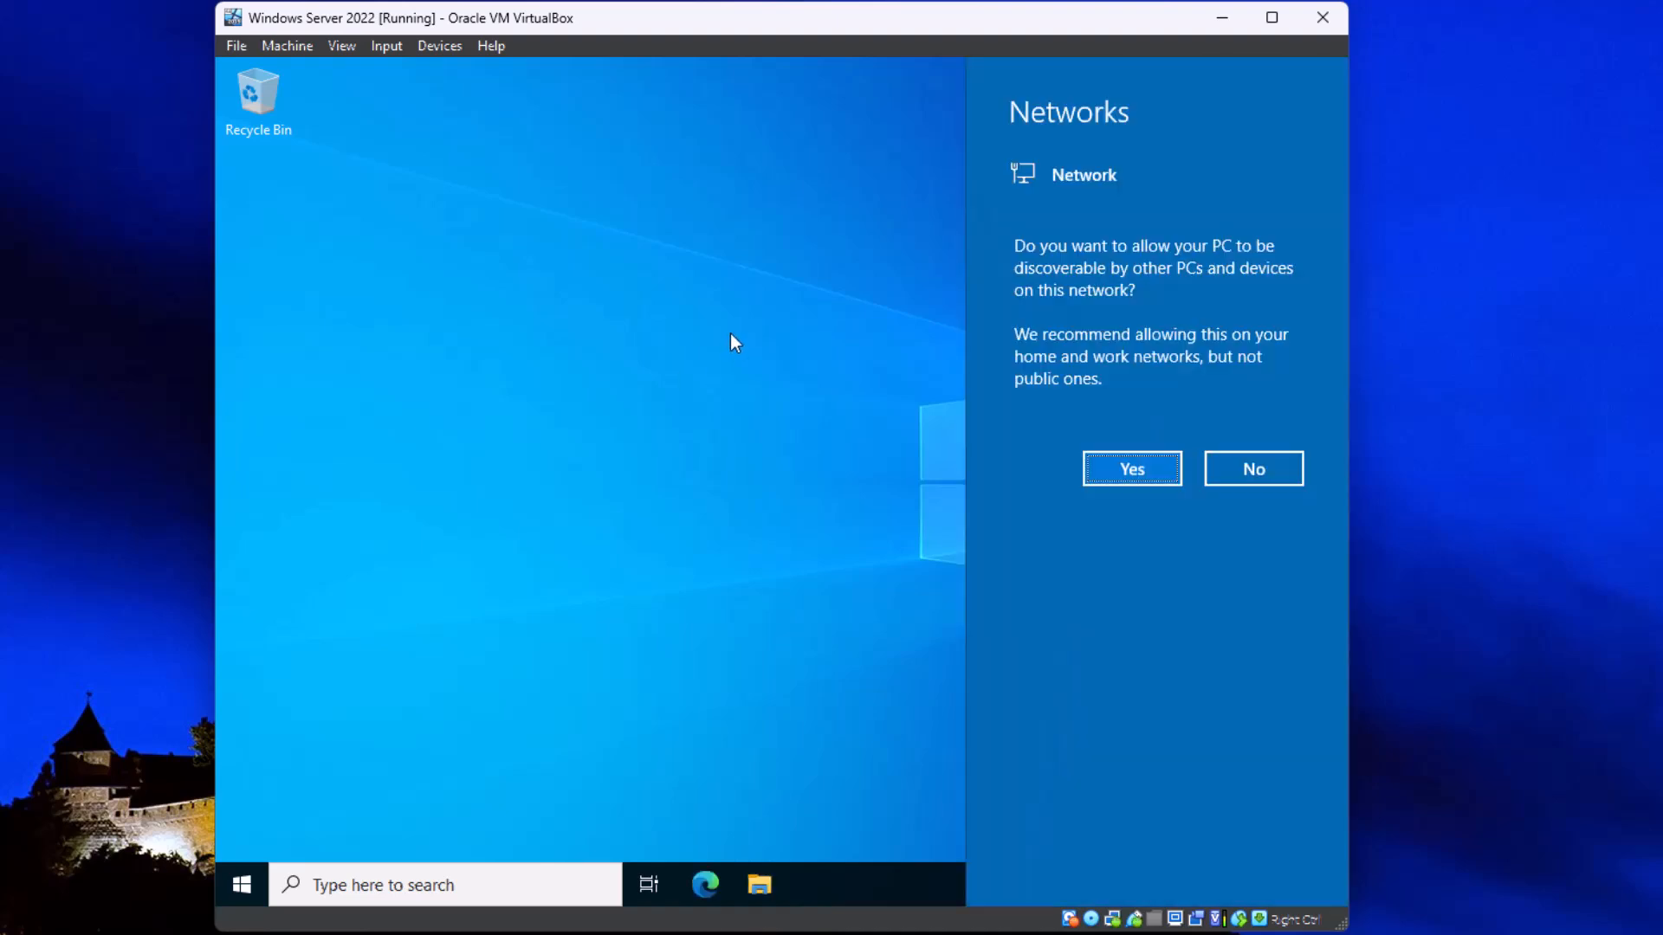
left_click(1153, 473)
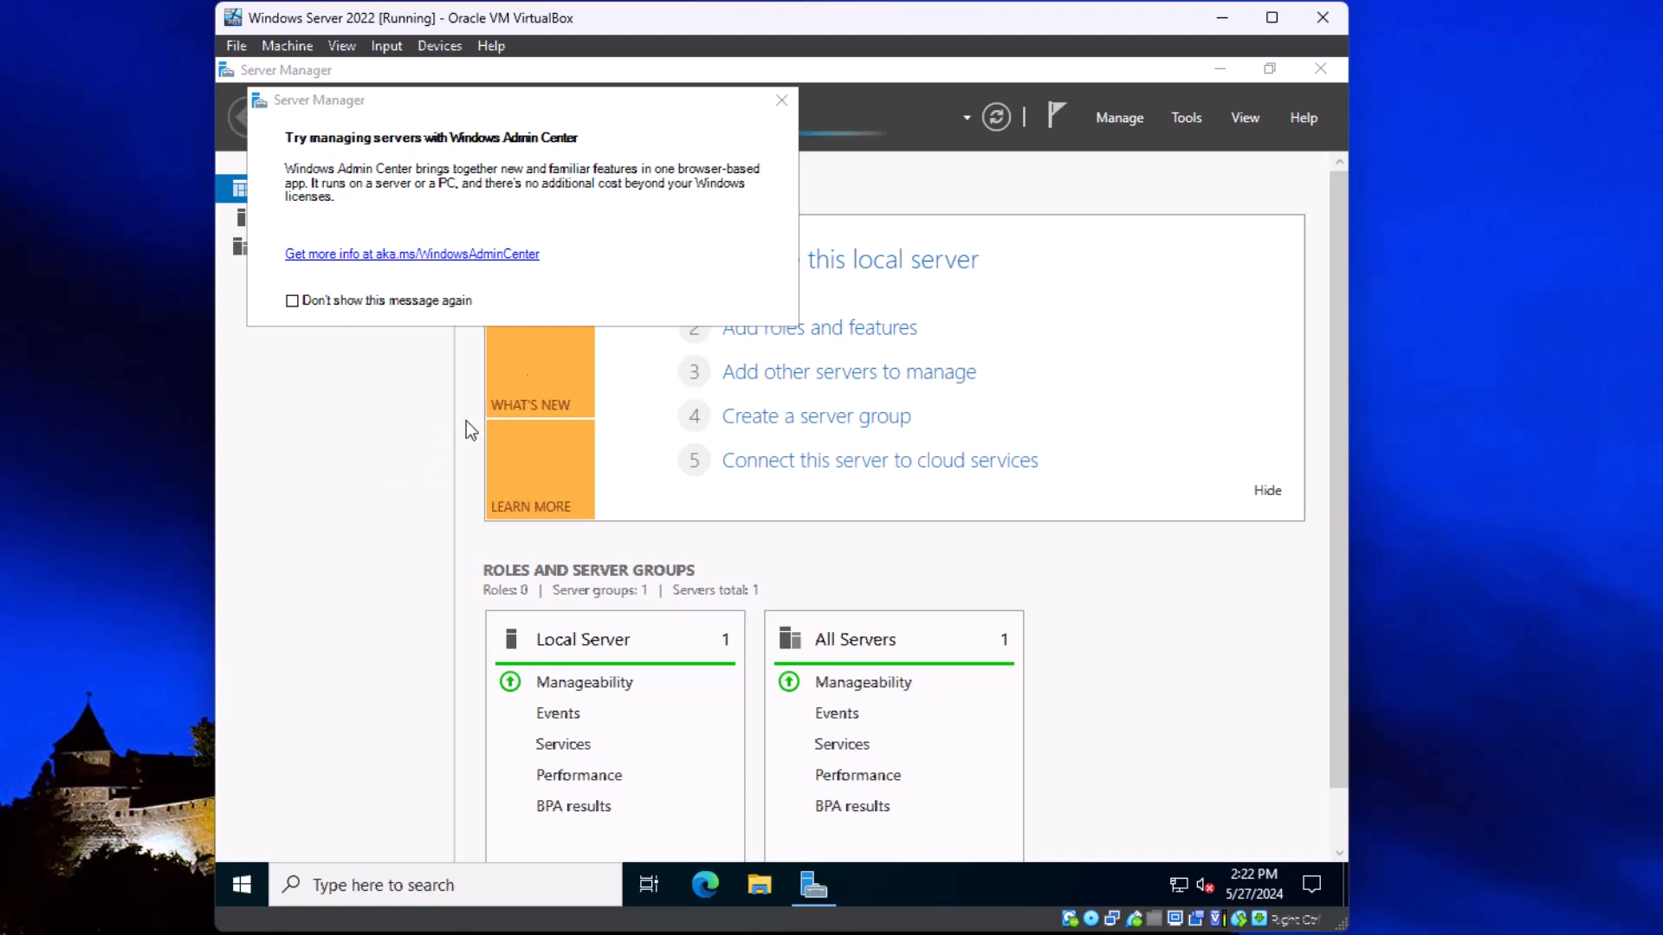
Step: Dismiss the Windows Admin Center message in Server Manager and keep it from being shown again
left_click_drag(532, 89, 689, 340)
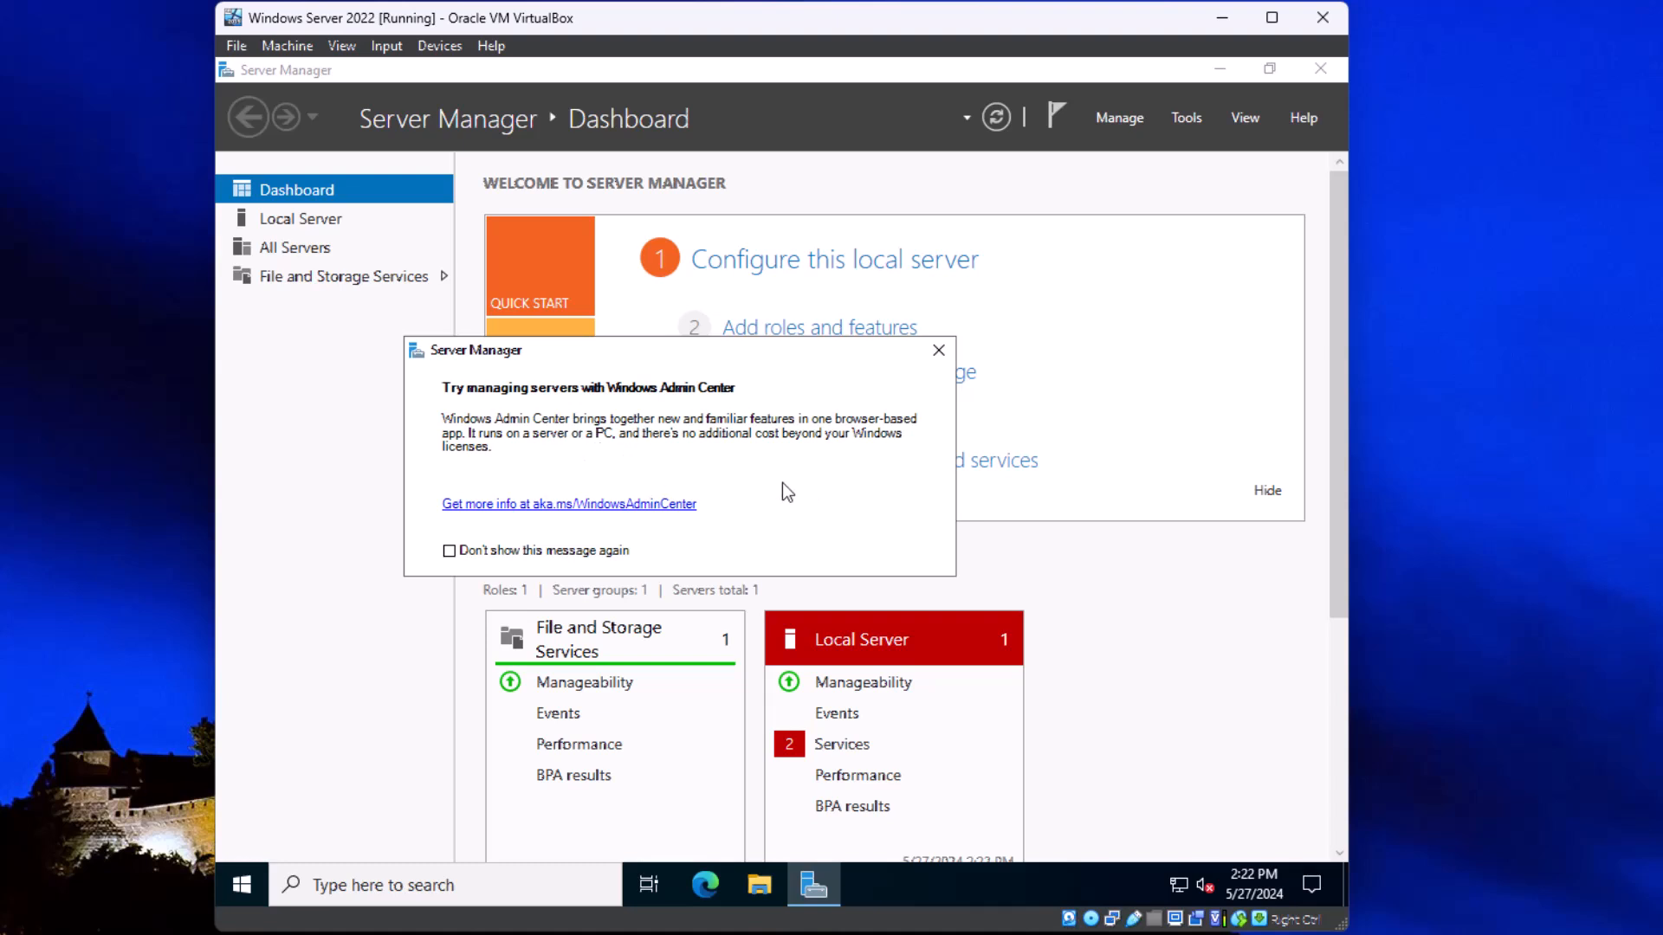
left_click(448, 551)
left_click(938, 350)
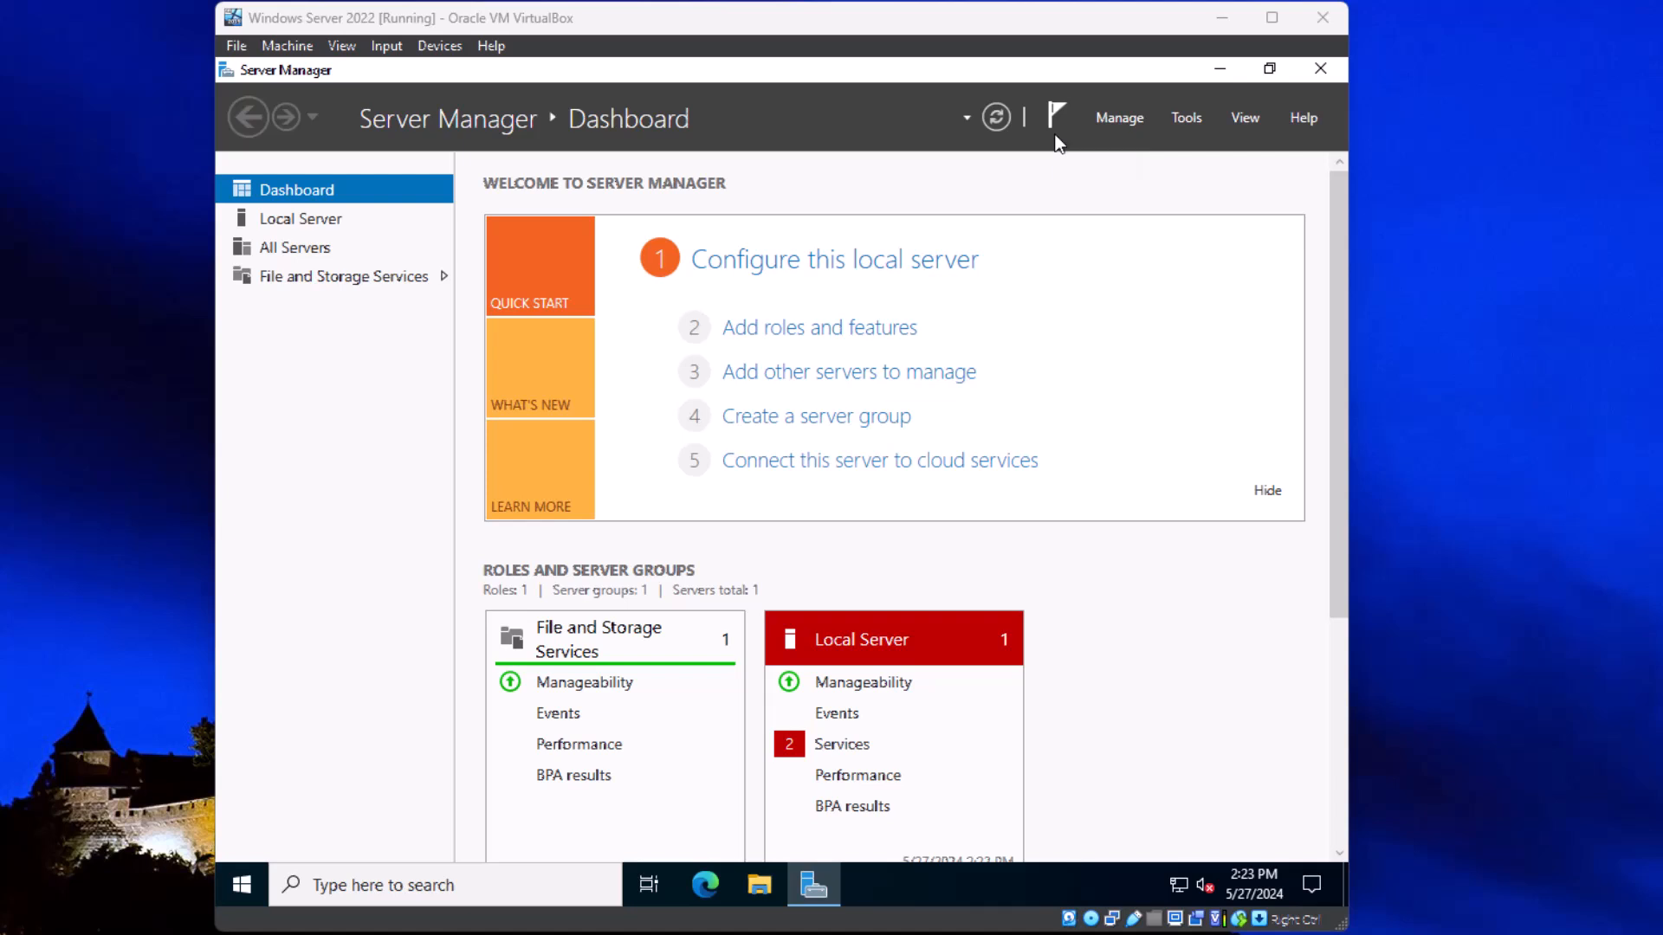
left_click(1122, 122)
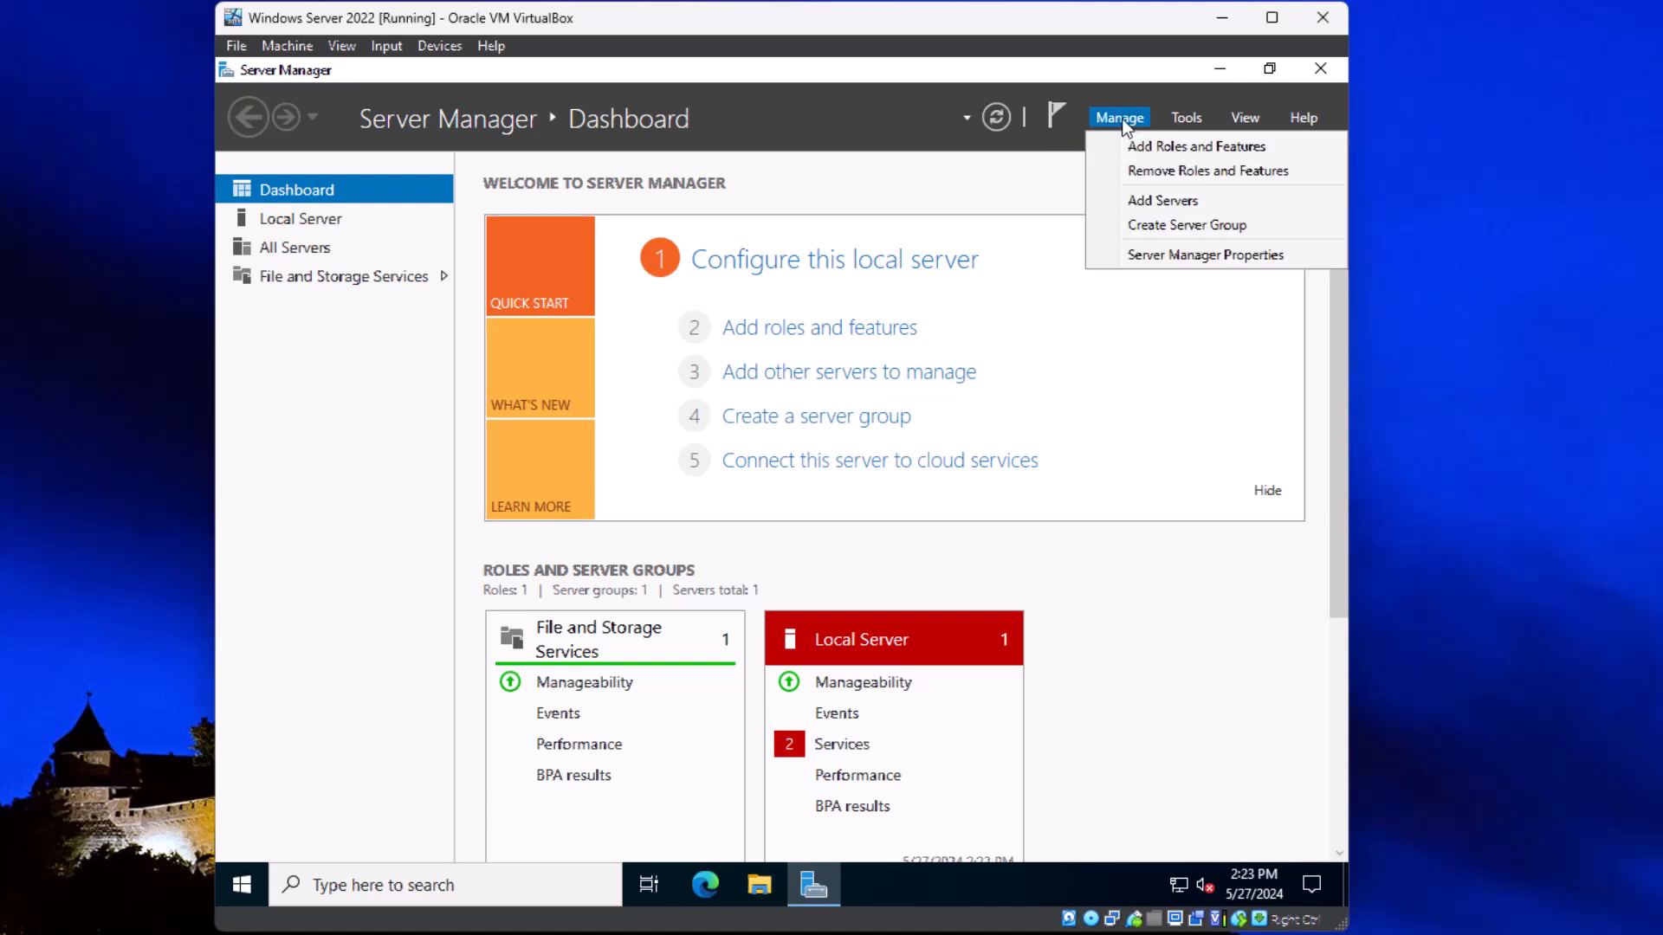
left_click(1188, 119)
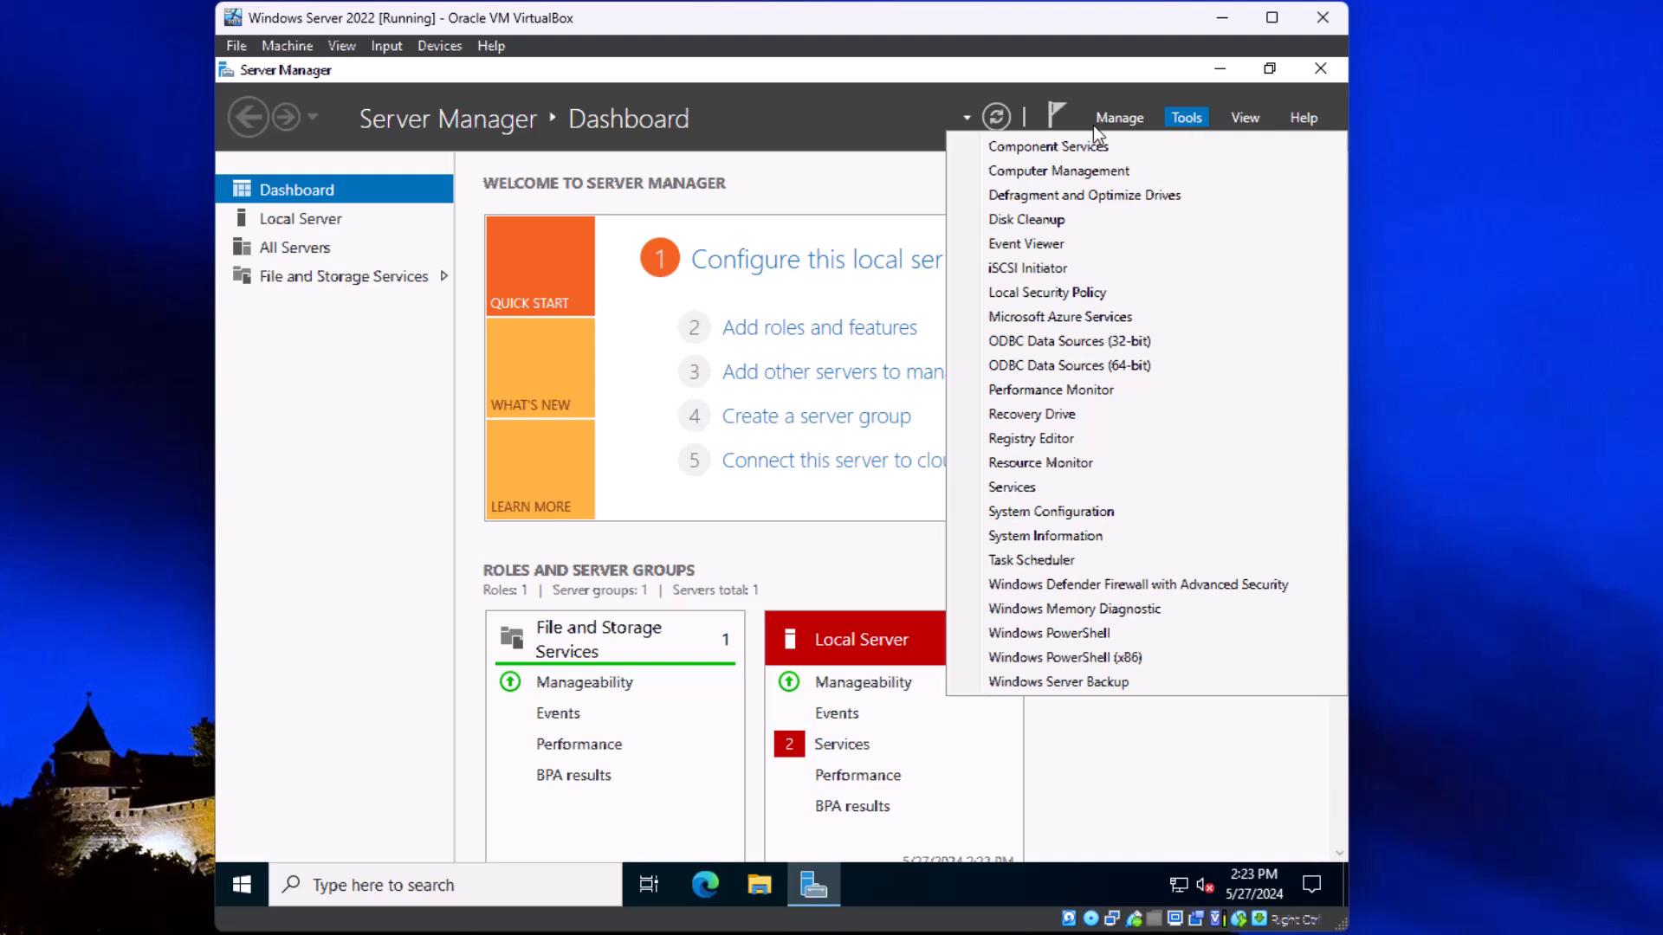
left_click(885, 117)
left_click(1120, 119)
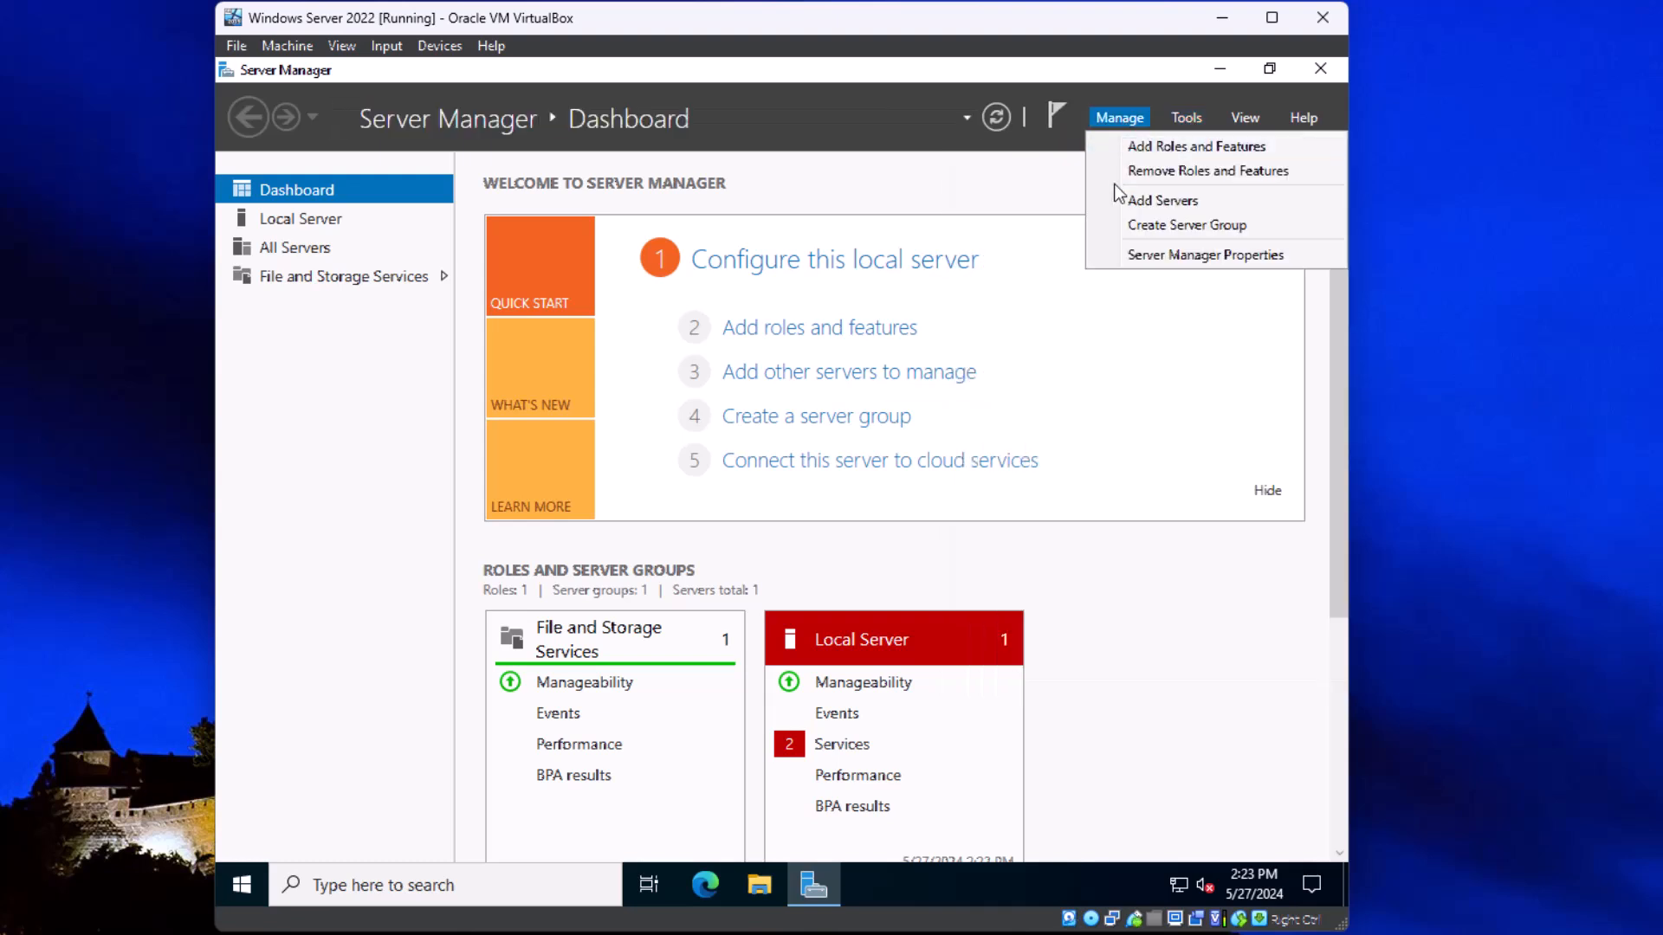
left_click(1186, 117)
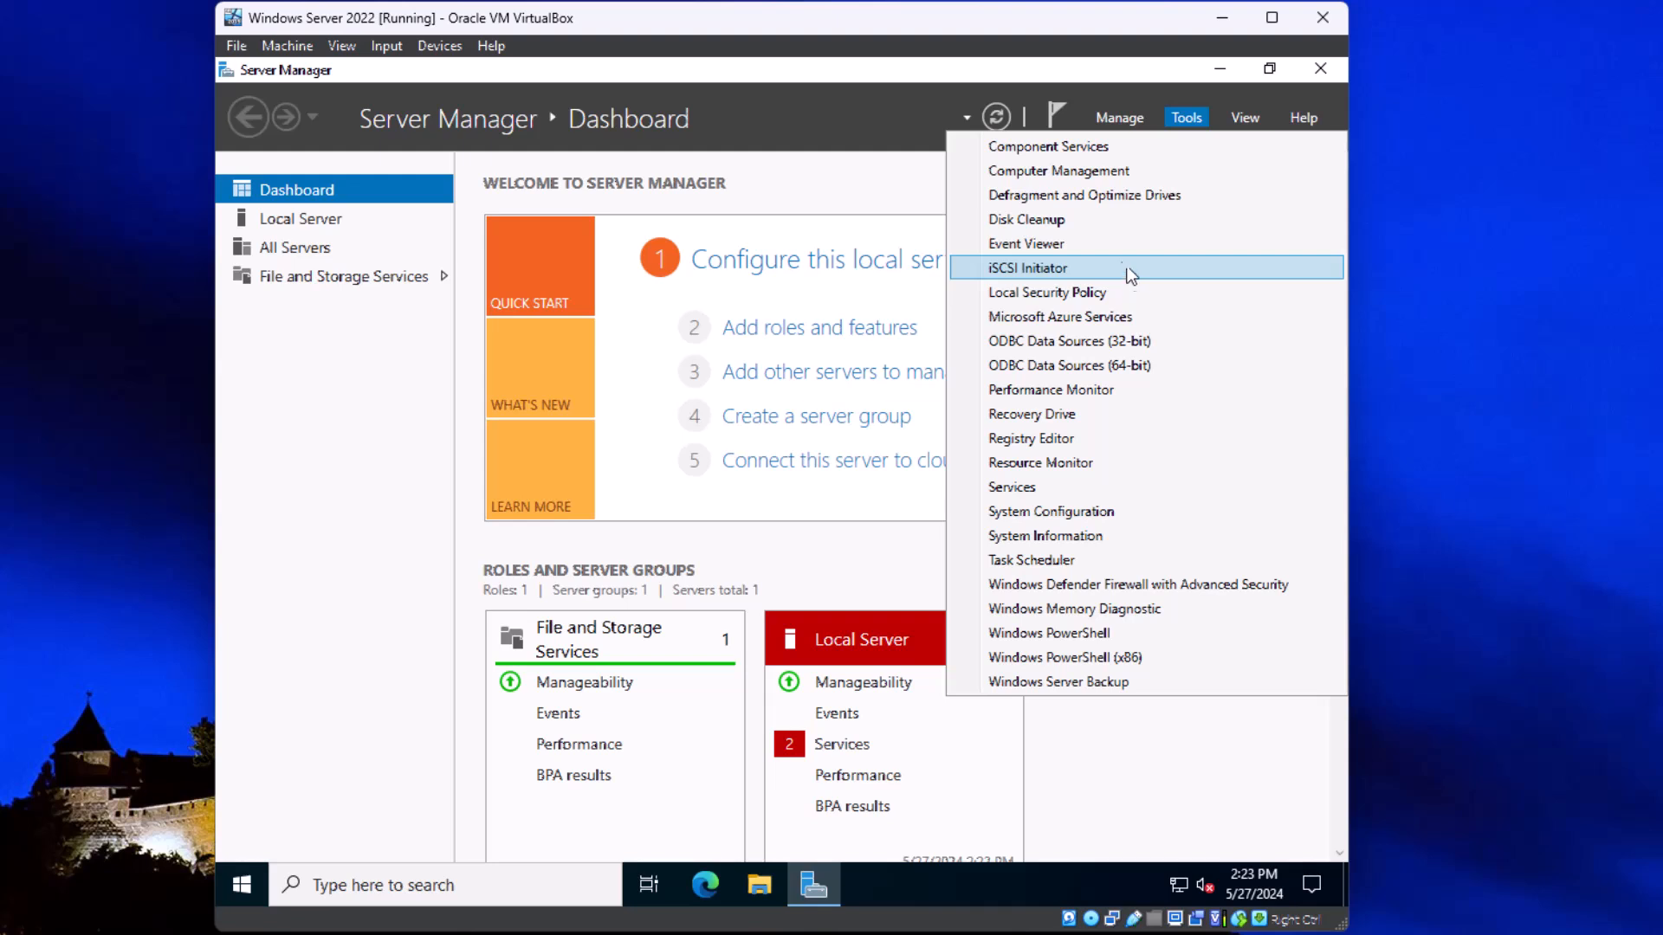
left_click(897, 126)
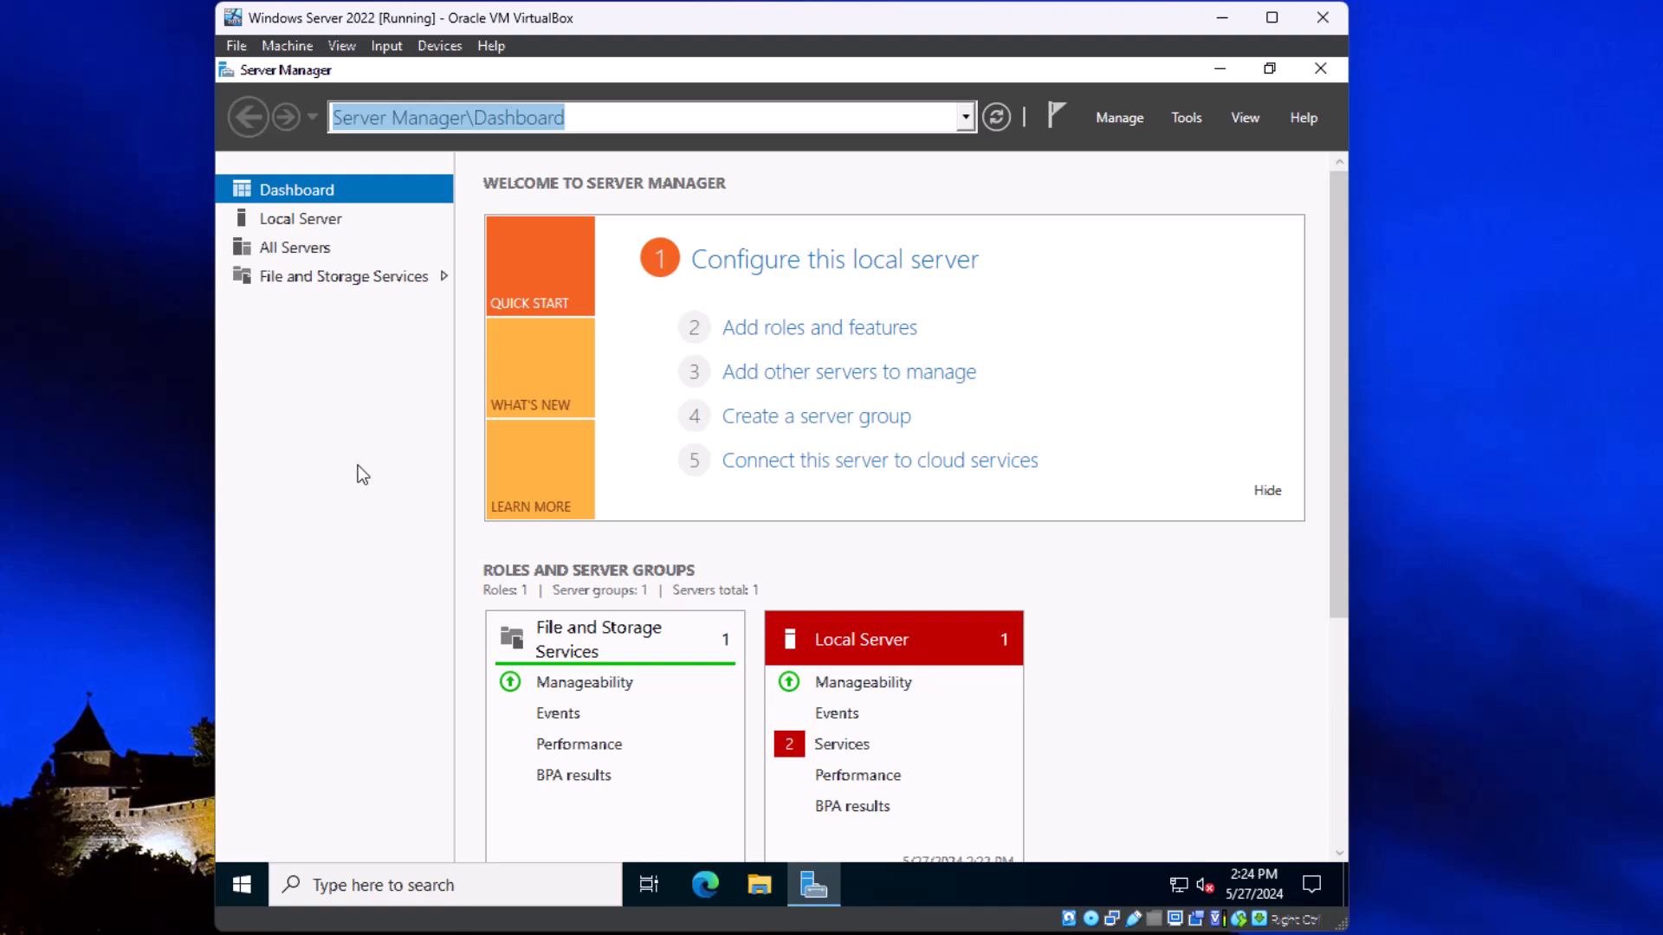
Step: Change the local server's computer name to Mickey, keeping it a member of WORKGROUP
left_click(304, 224)
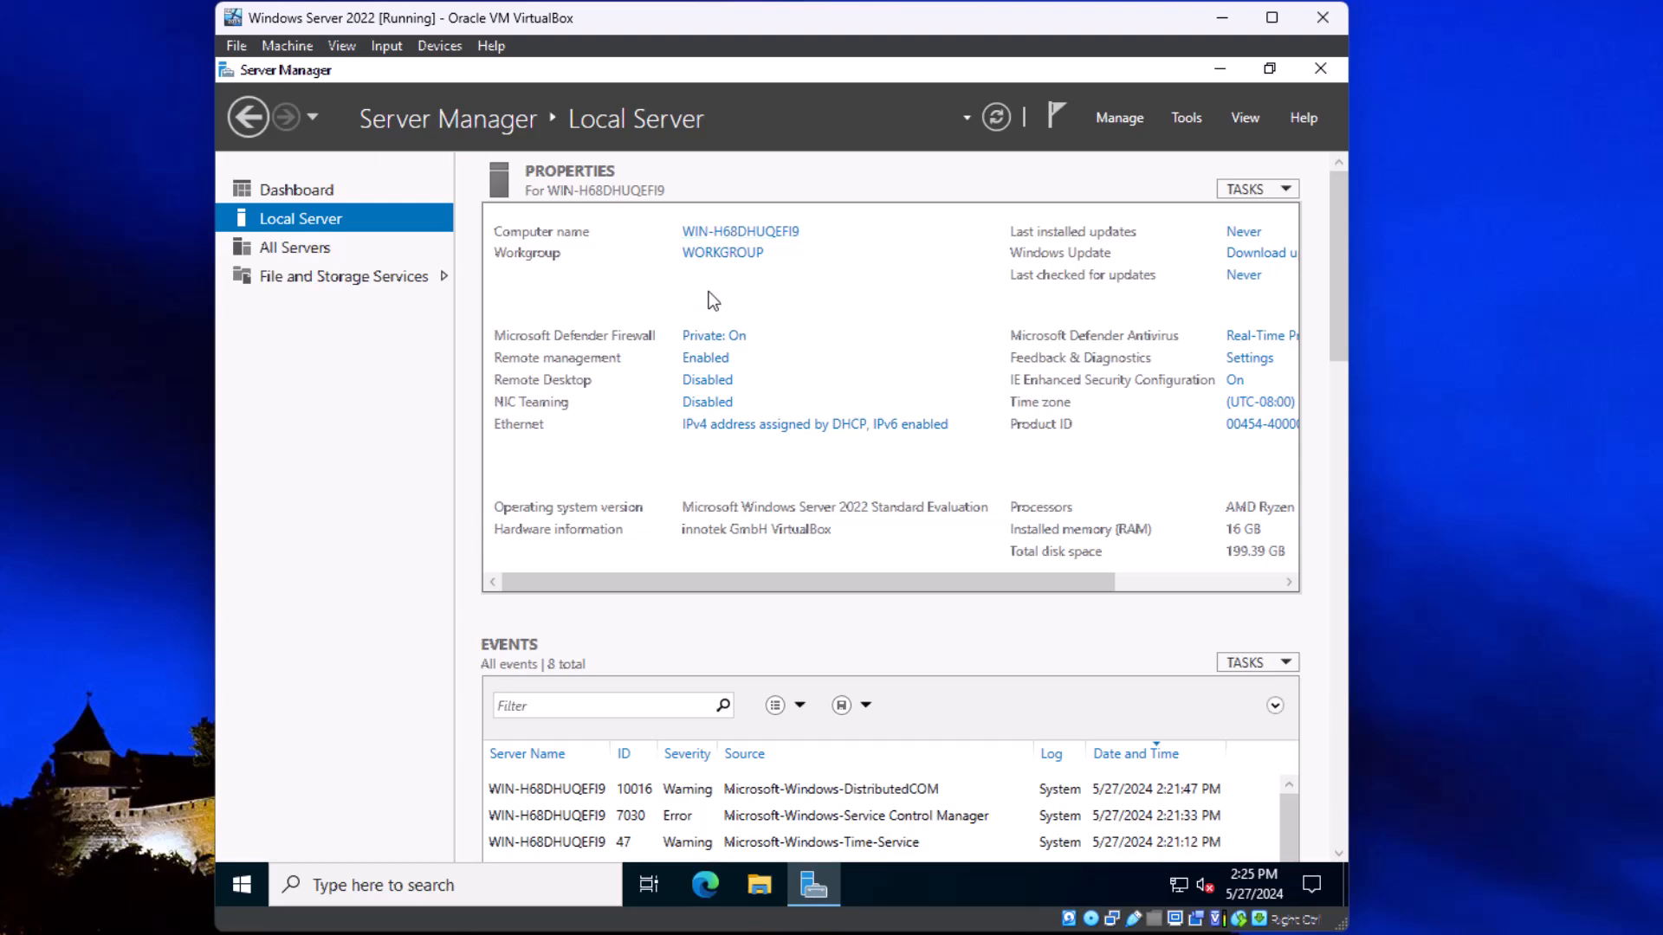
left_click(742, 230)
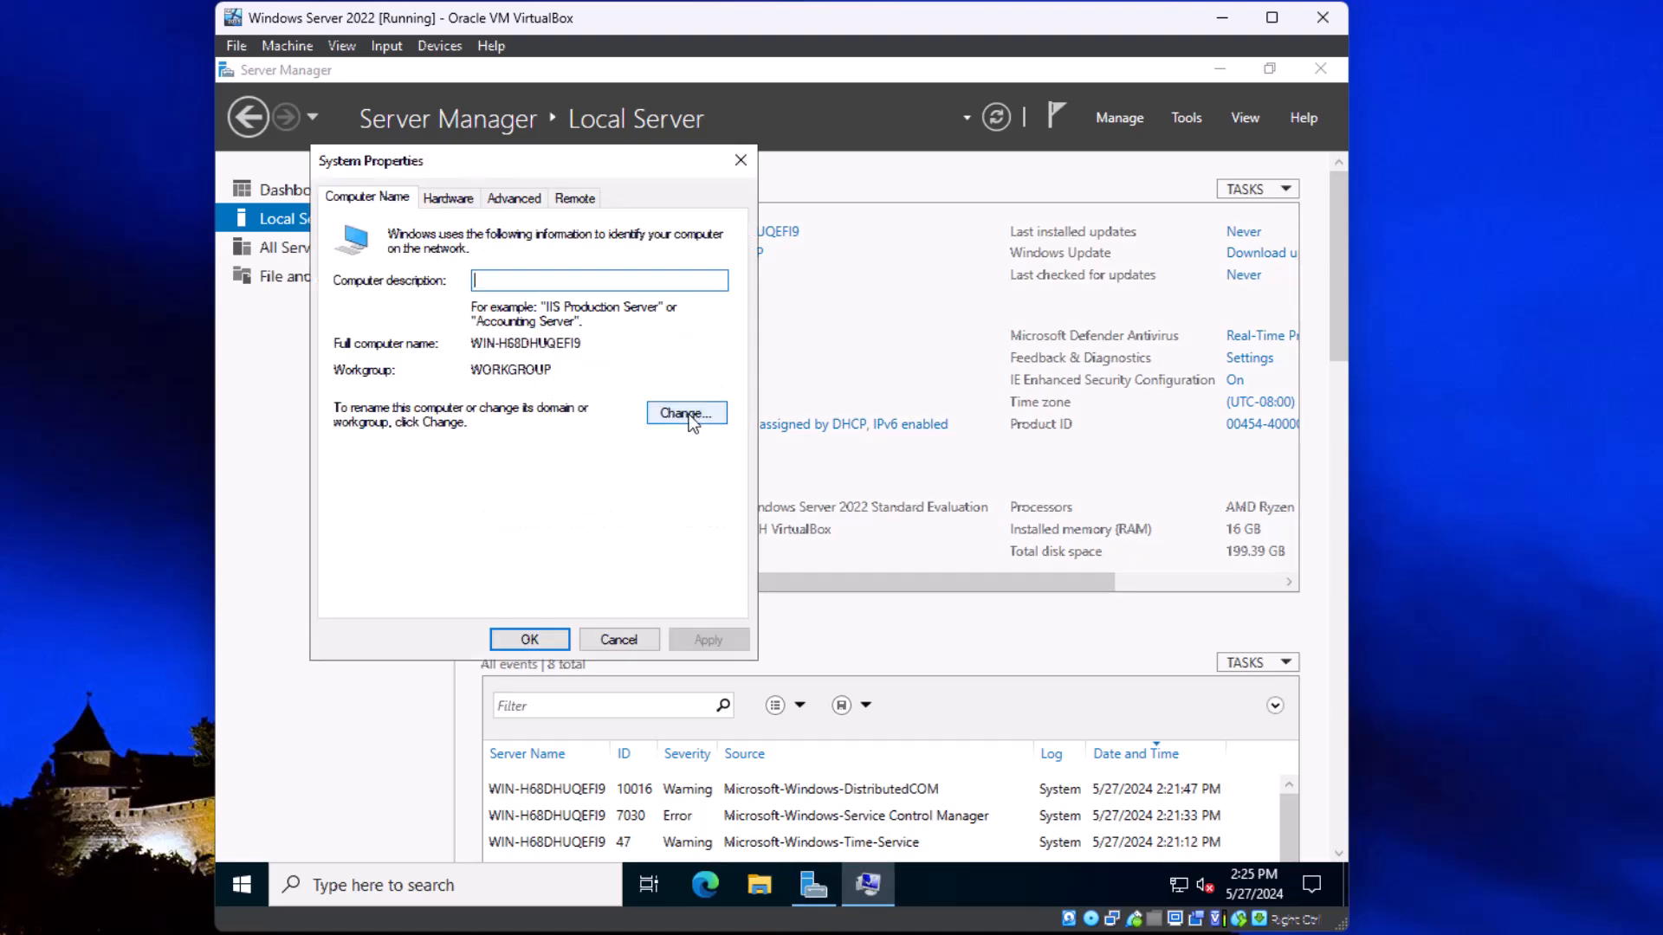
left_click(688, 414)
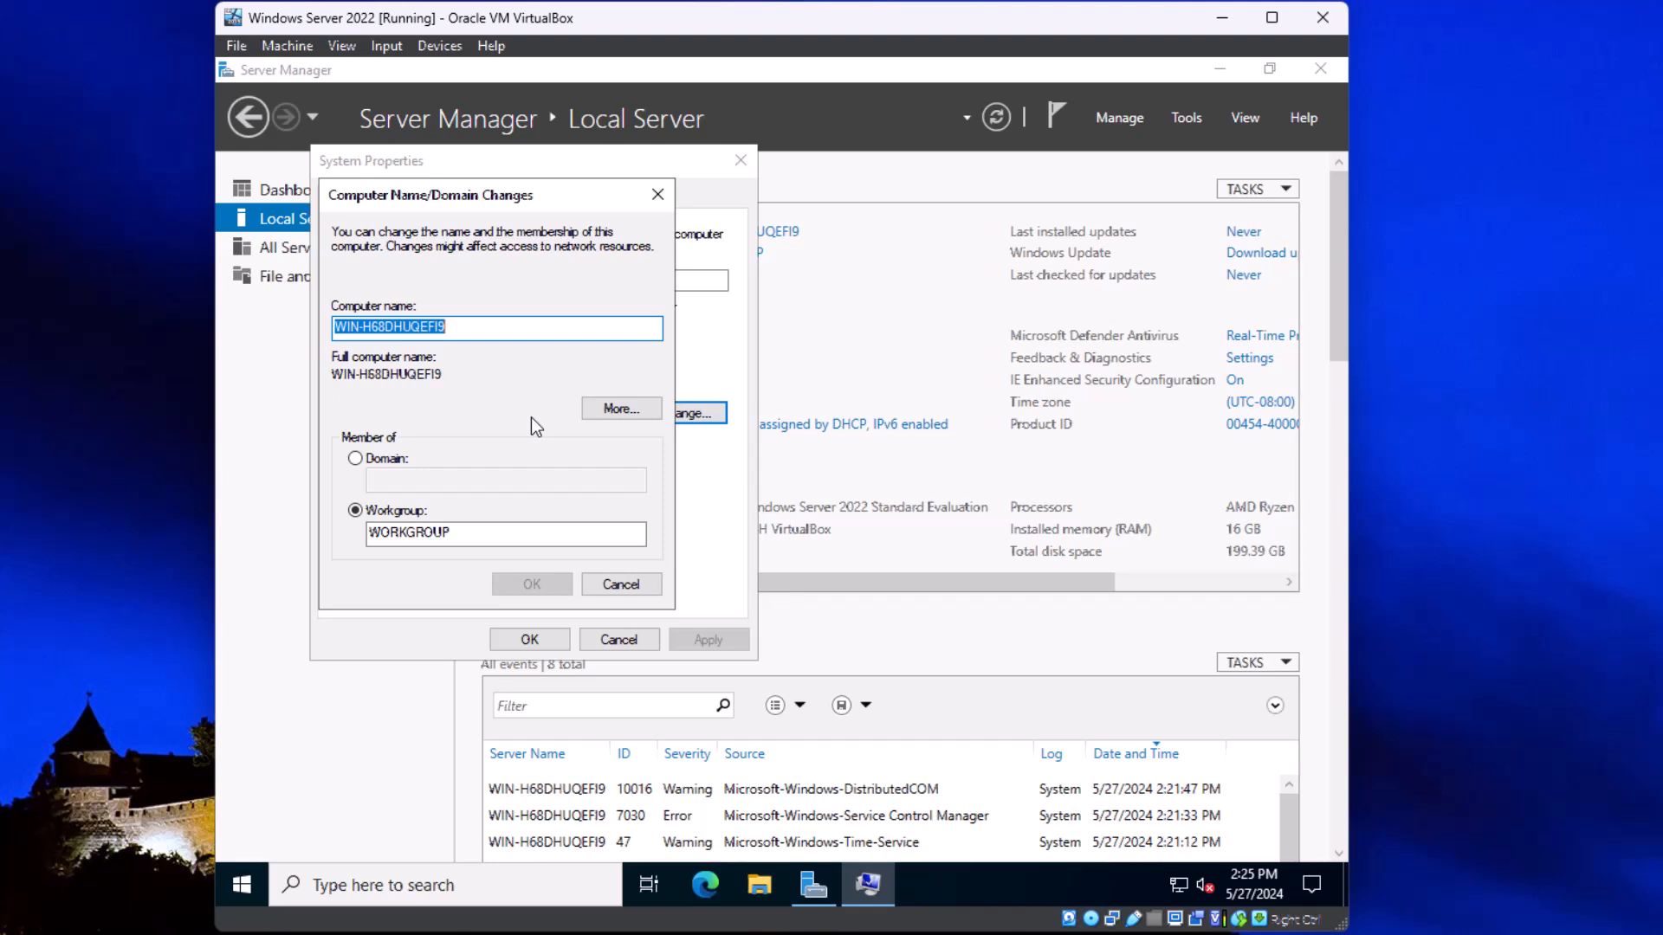
type("Miek")
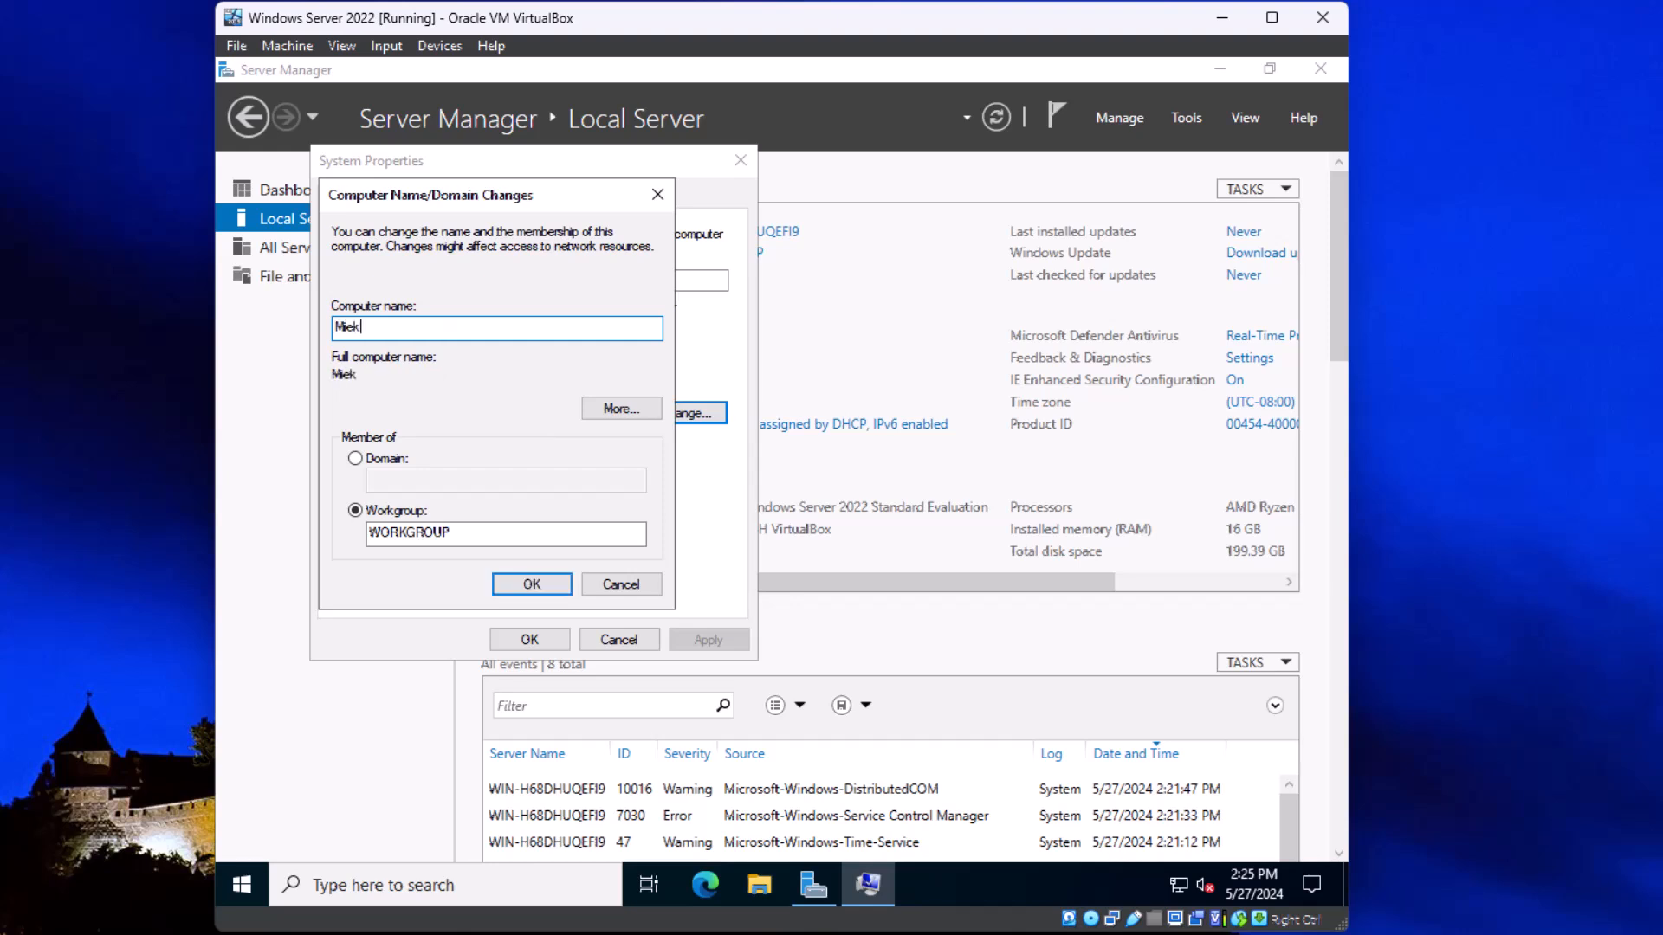
key("BackSpace")
key("BackSpace")
type("ckey")
left_click(530, 585)
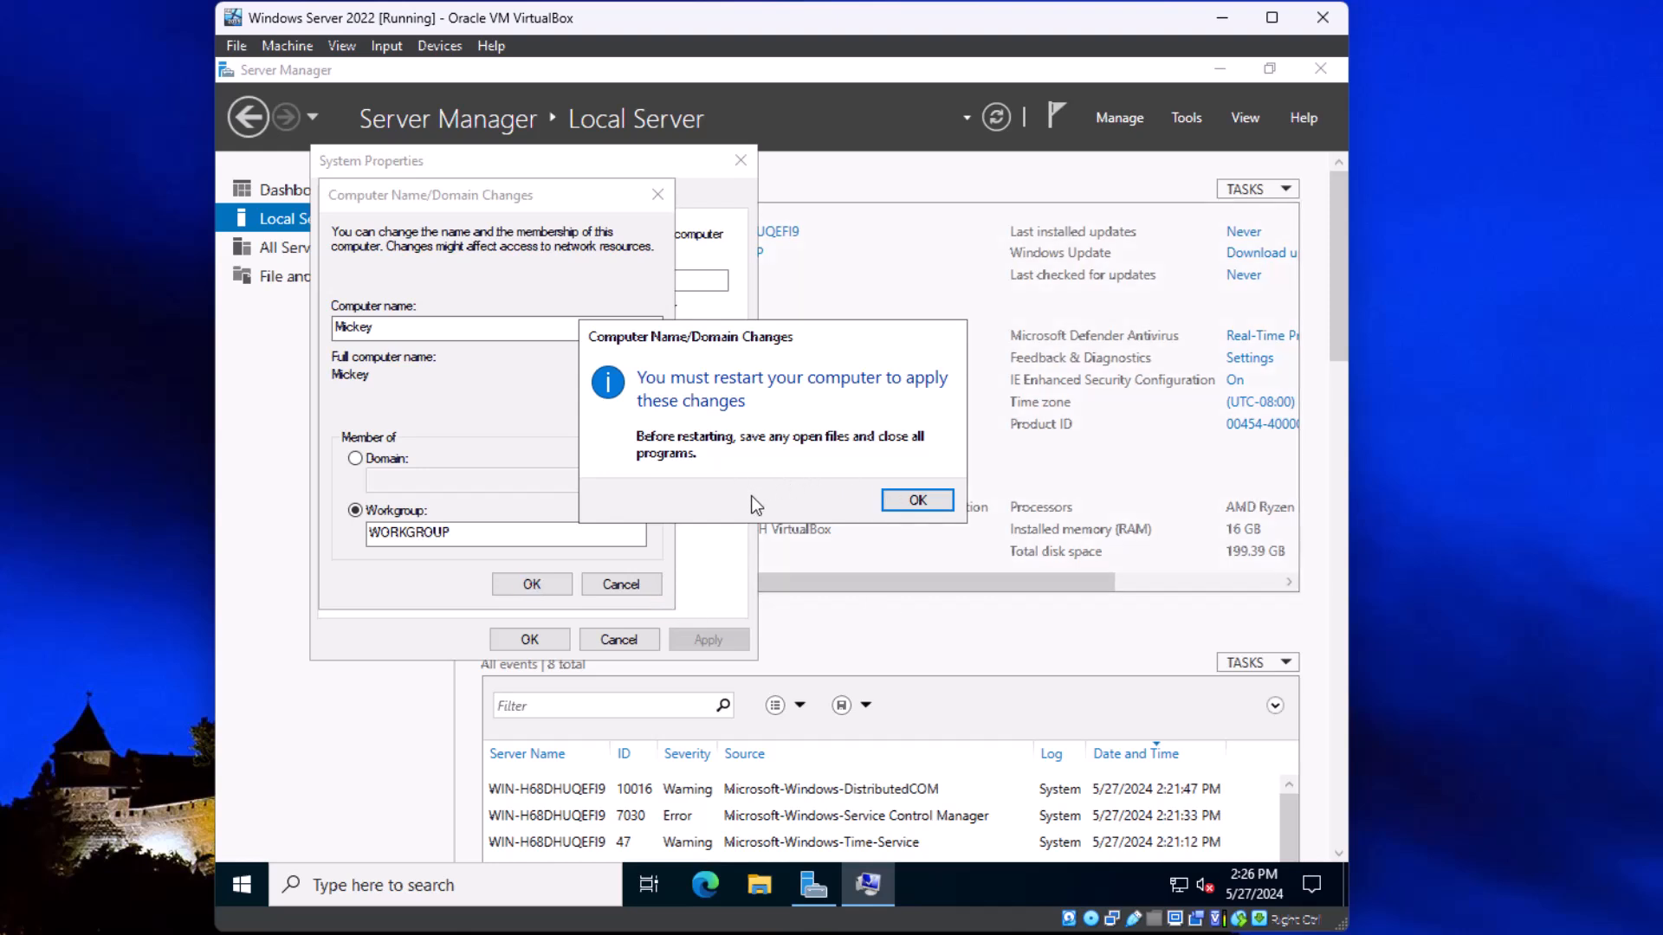
Step: Acknowledge the restart notice, close System Properties and restart the server immediately to apply the new name
left_click(892, 507)
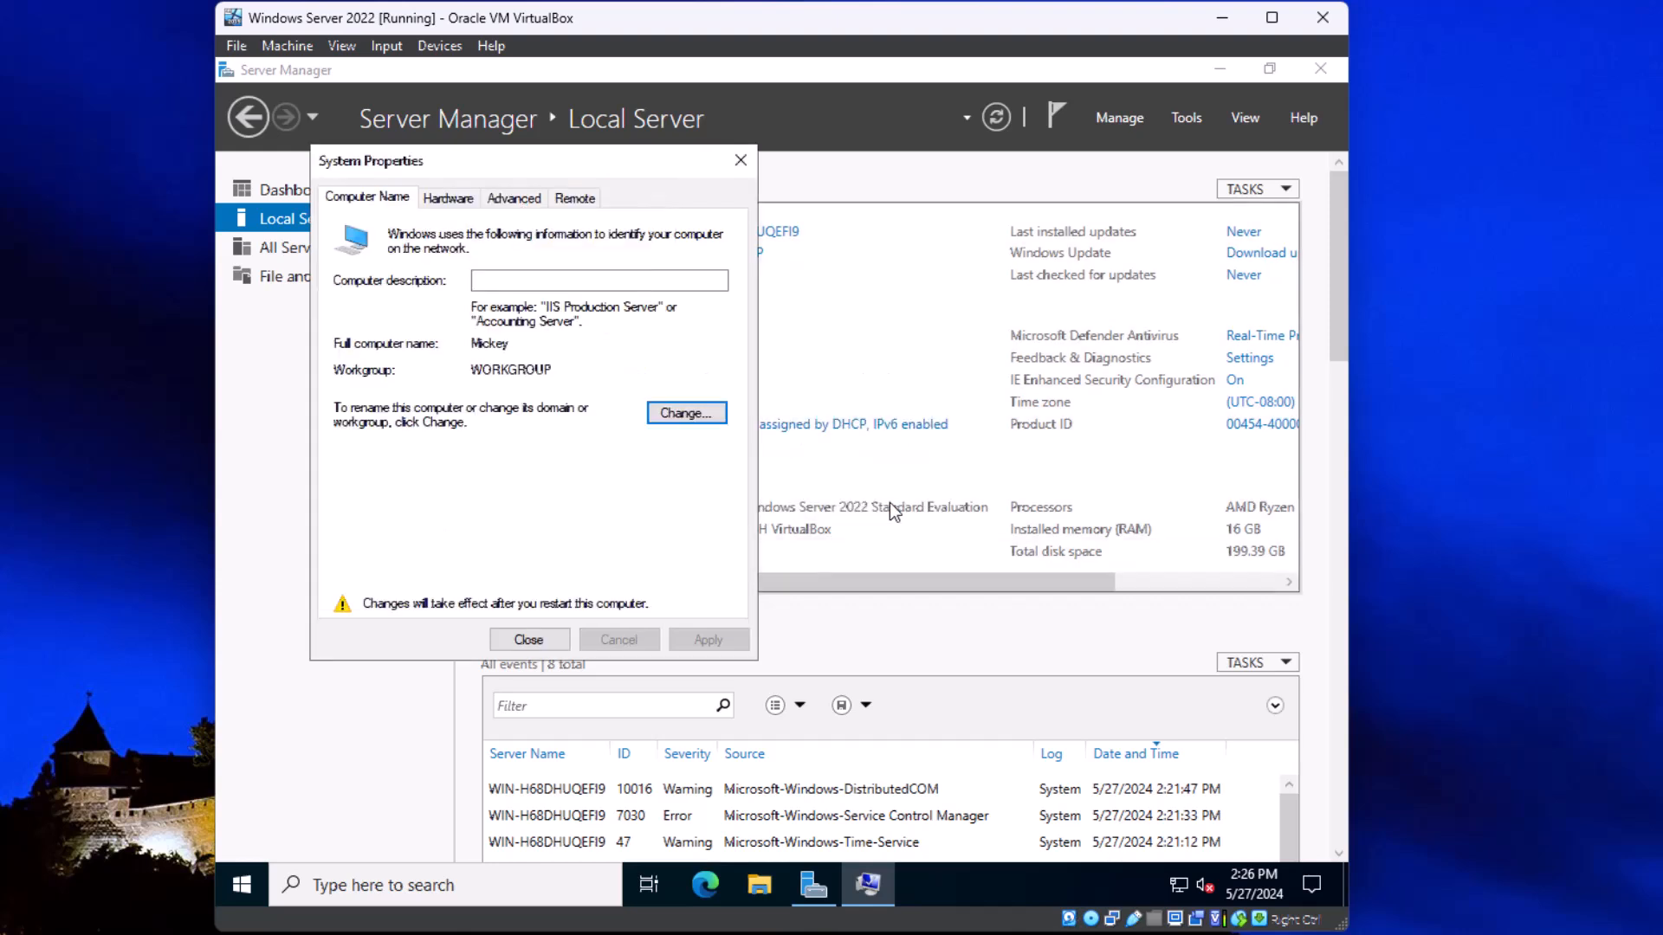
left_click(528, 640)
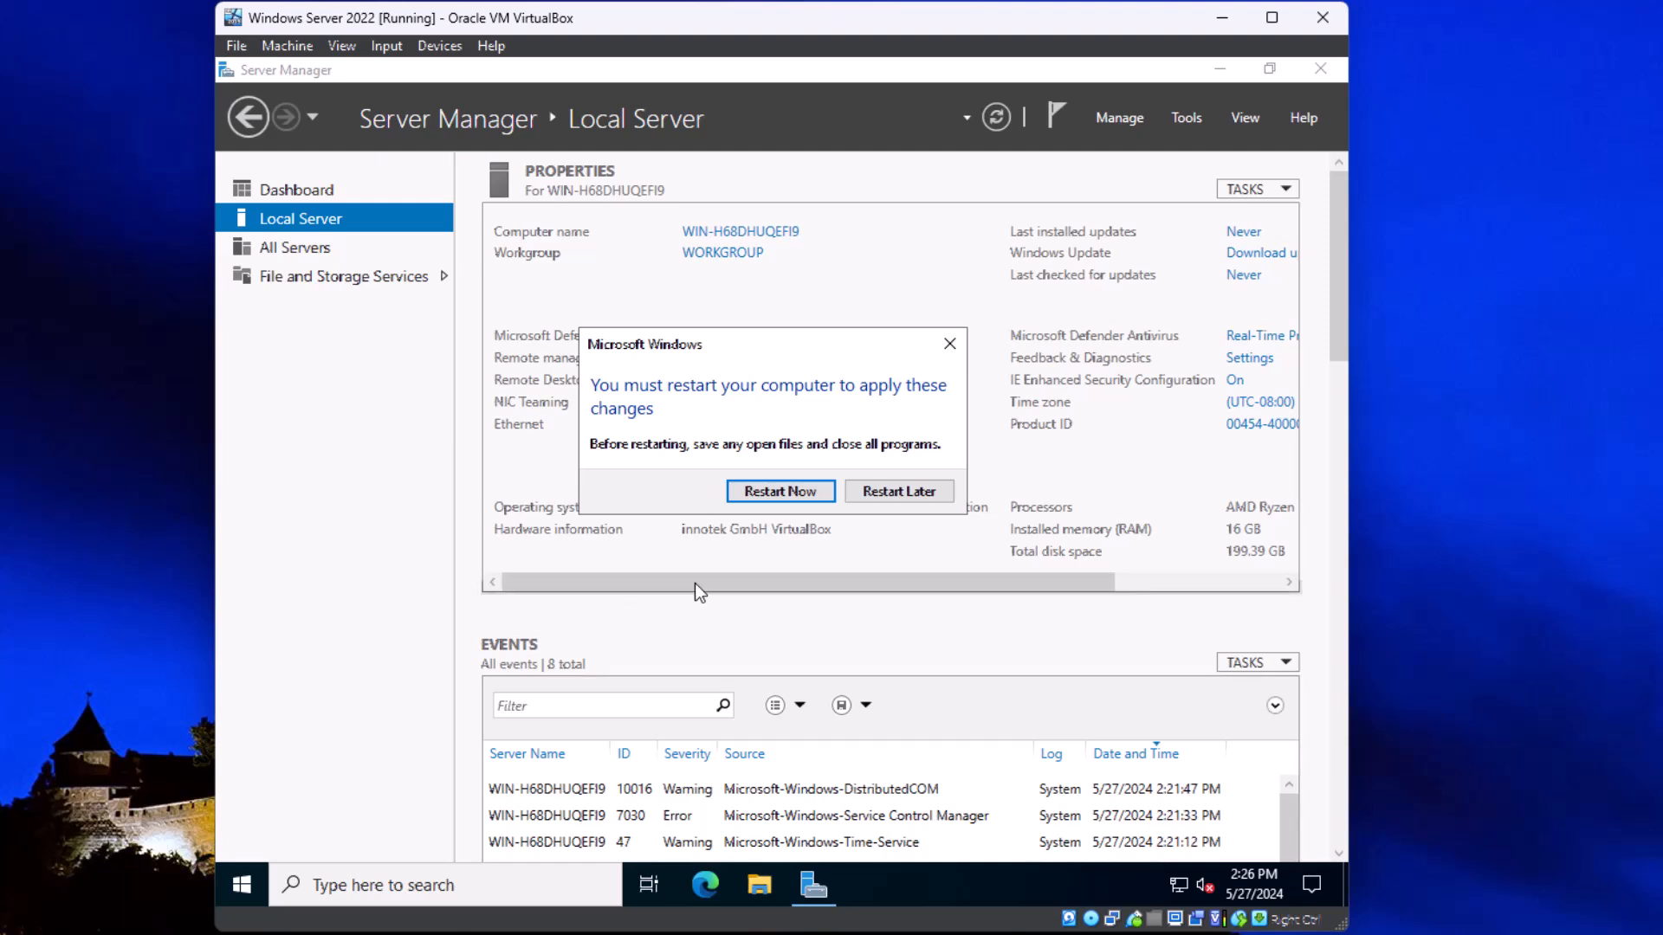
left_click(804, 494)
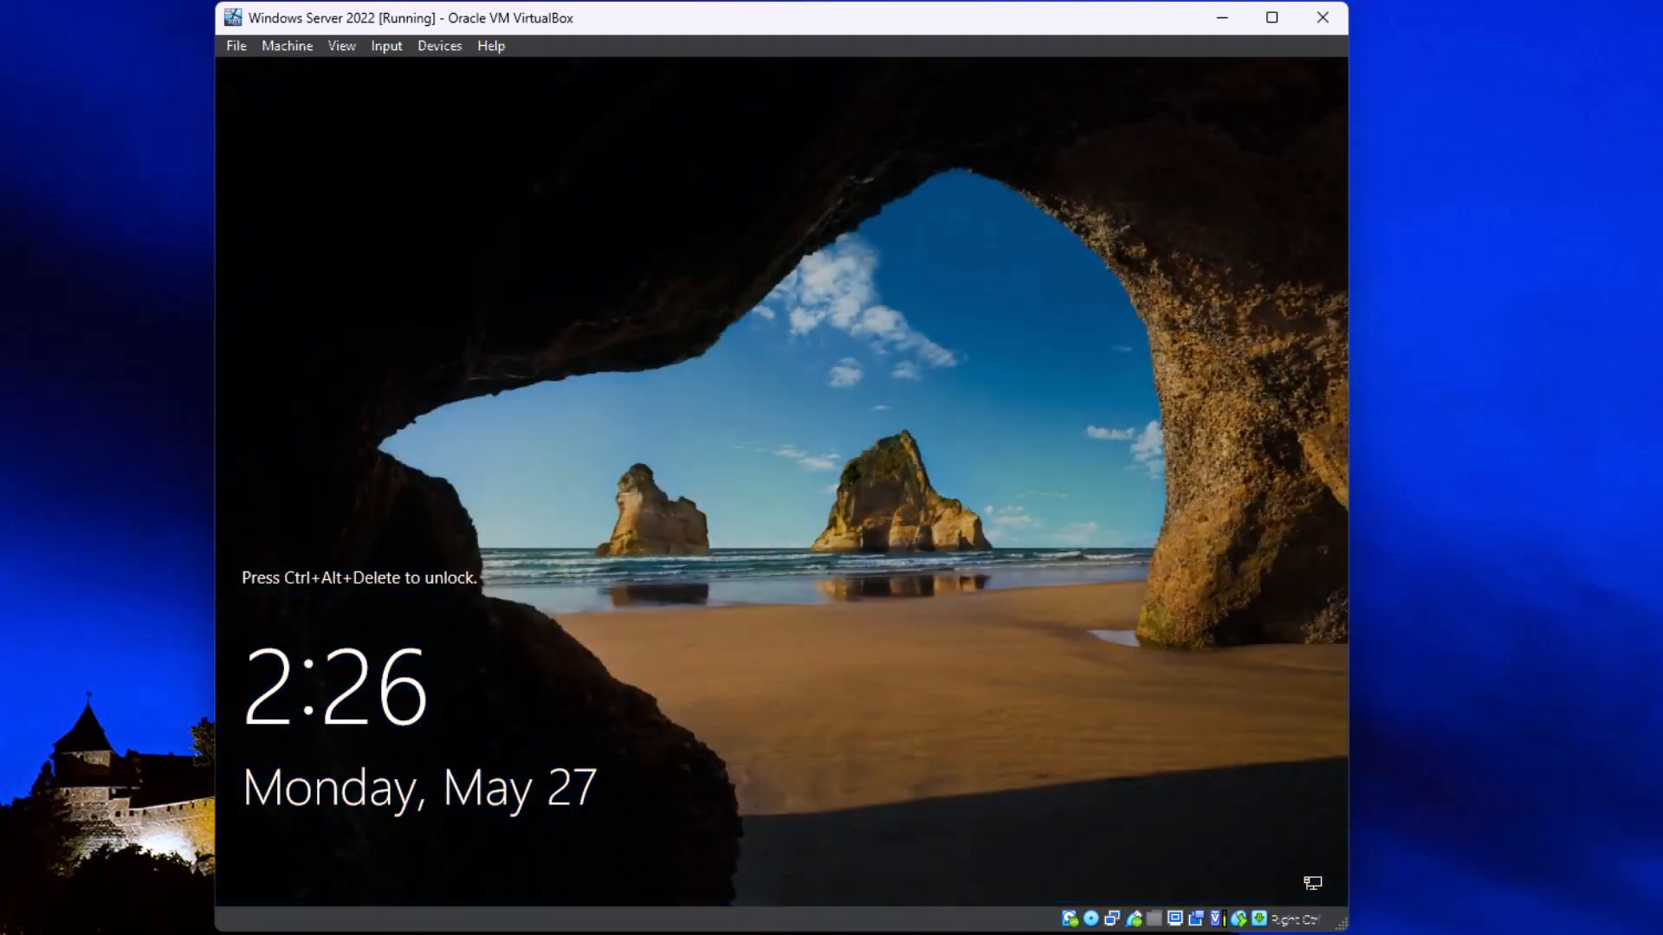
Step: Unlock the restarted virtual machine with Ctrl-Alt-Del and sign in with the administrator account password
left_click(390, 45)
mouse_move(386, 78)
left_click(650, 123)
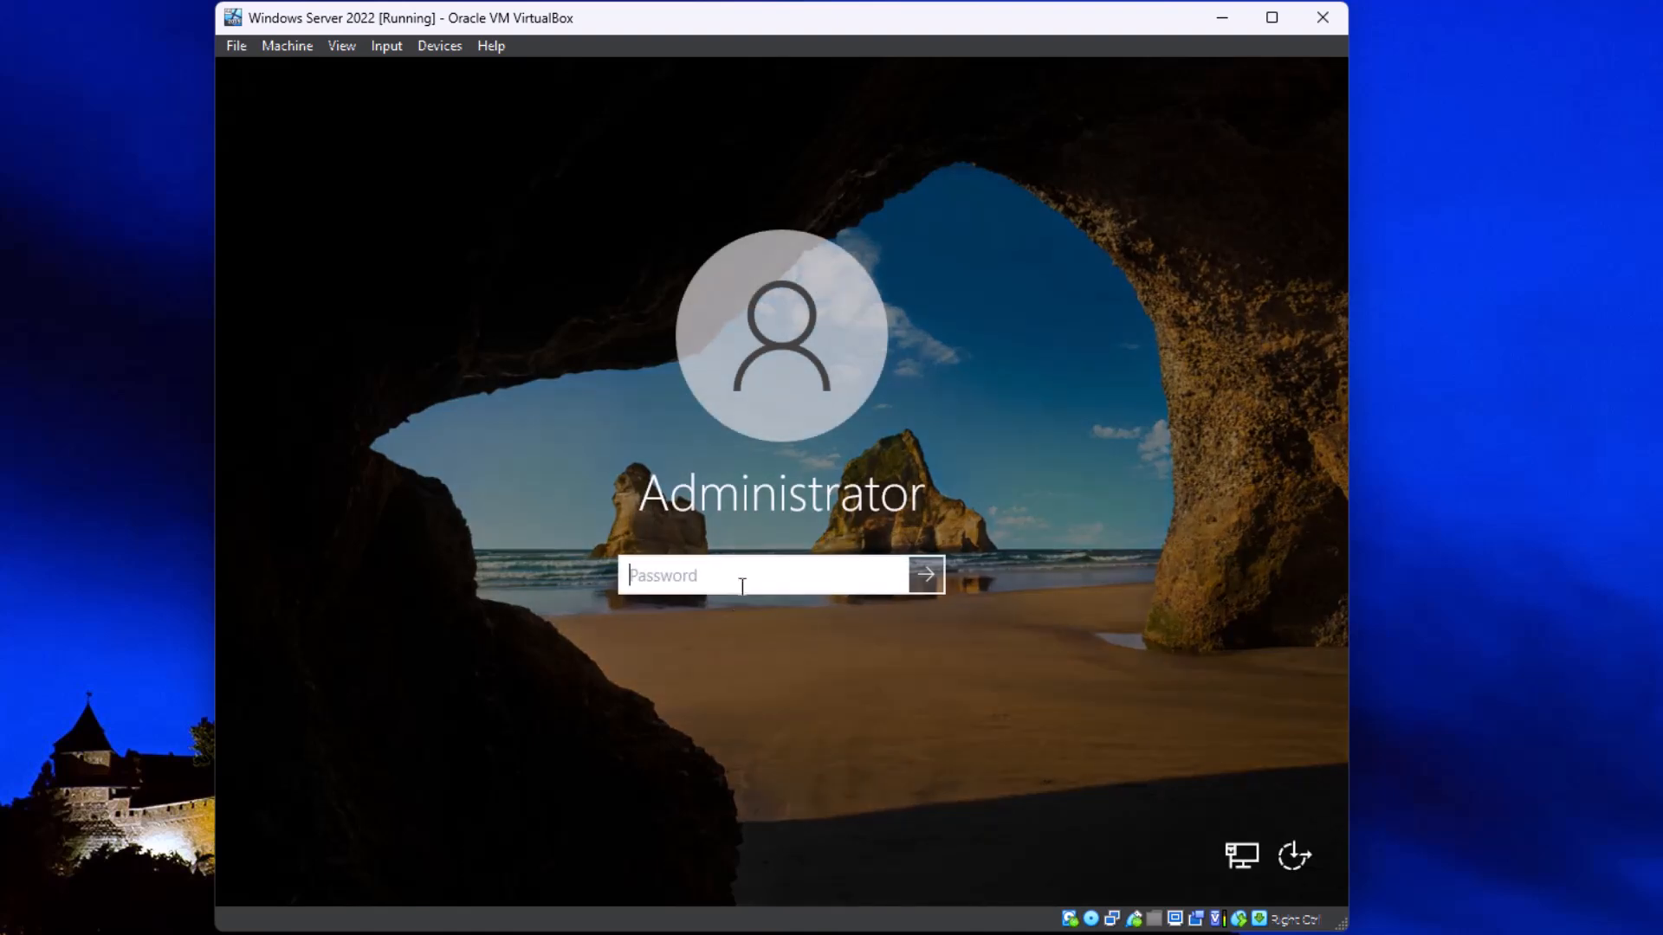
type("••••••••")
key("Return")
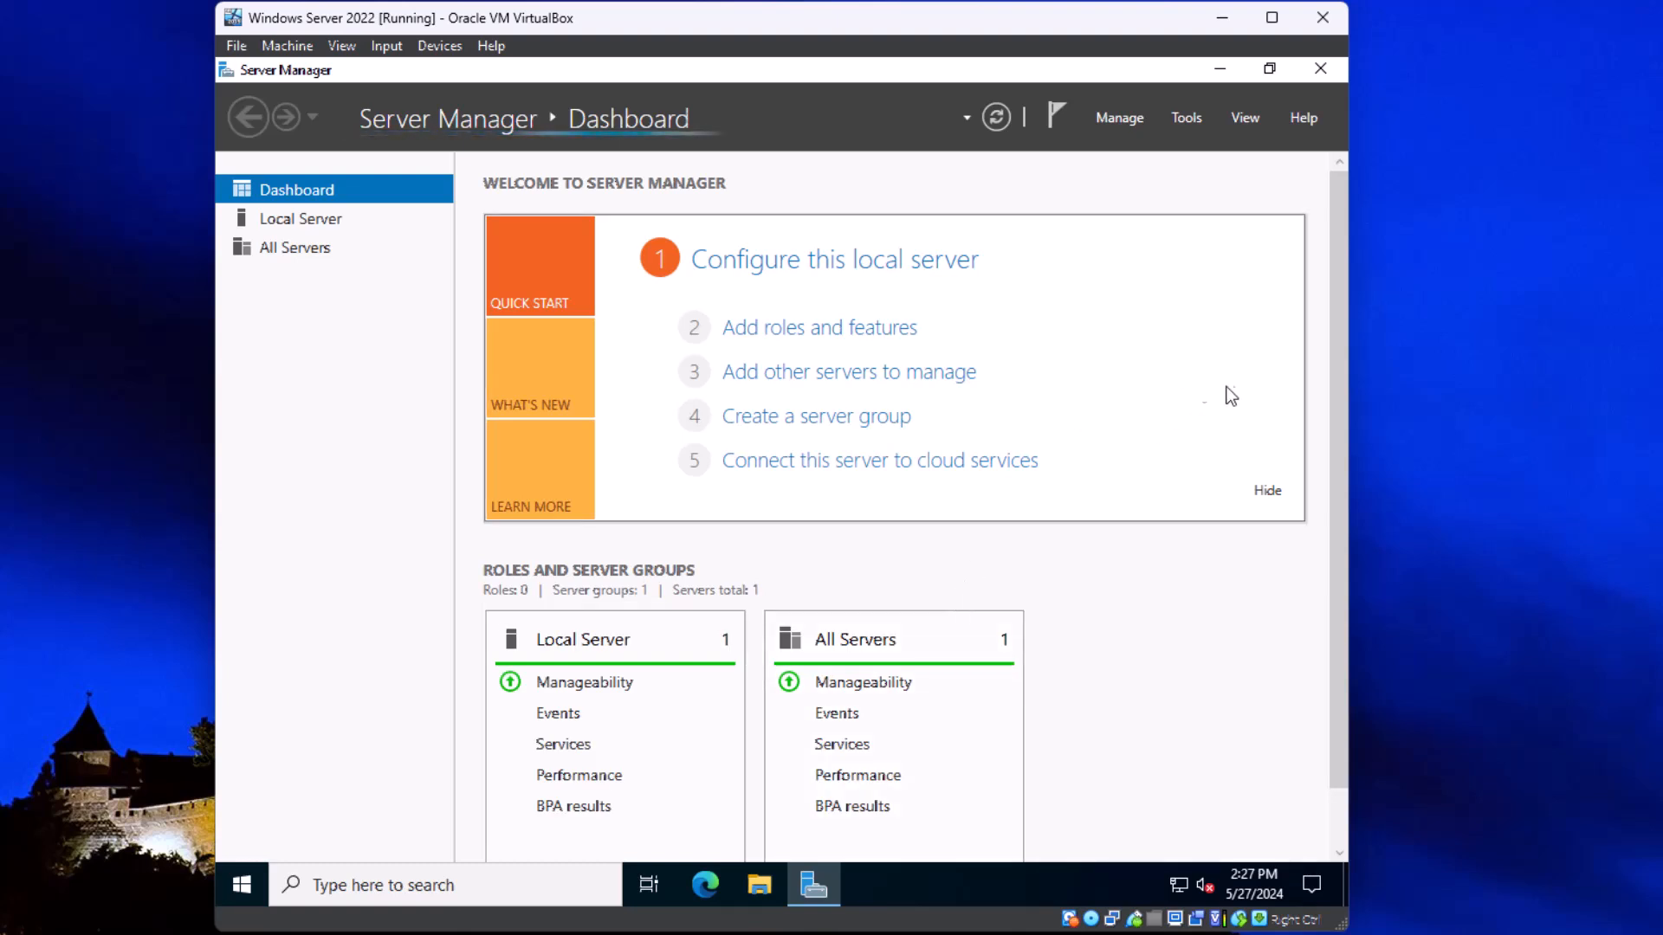
Step: Restore Server Manager to a smaller floating window and move it higher on the desktop
left_click(1278, 70)
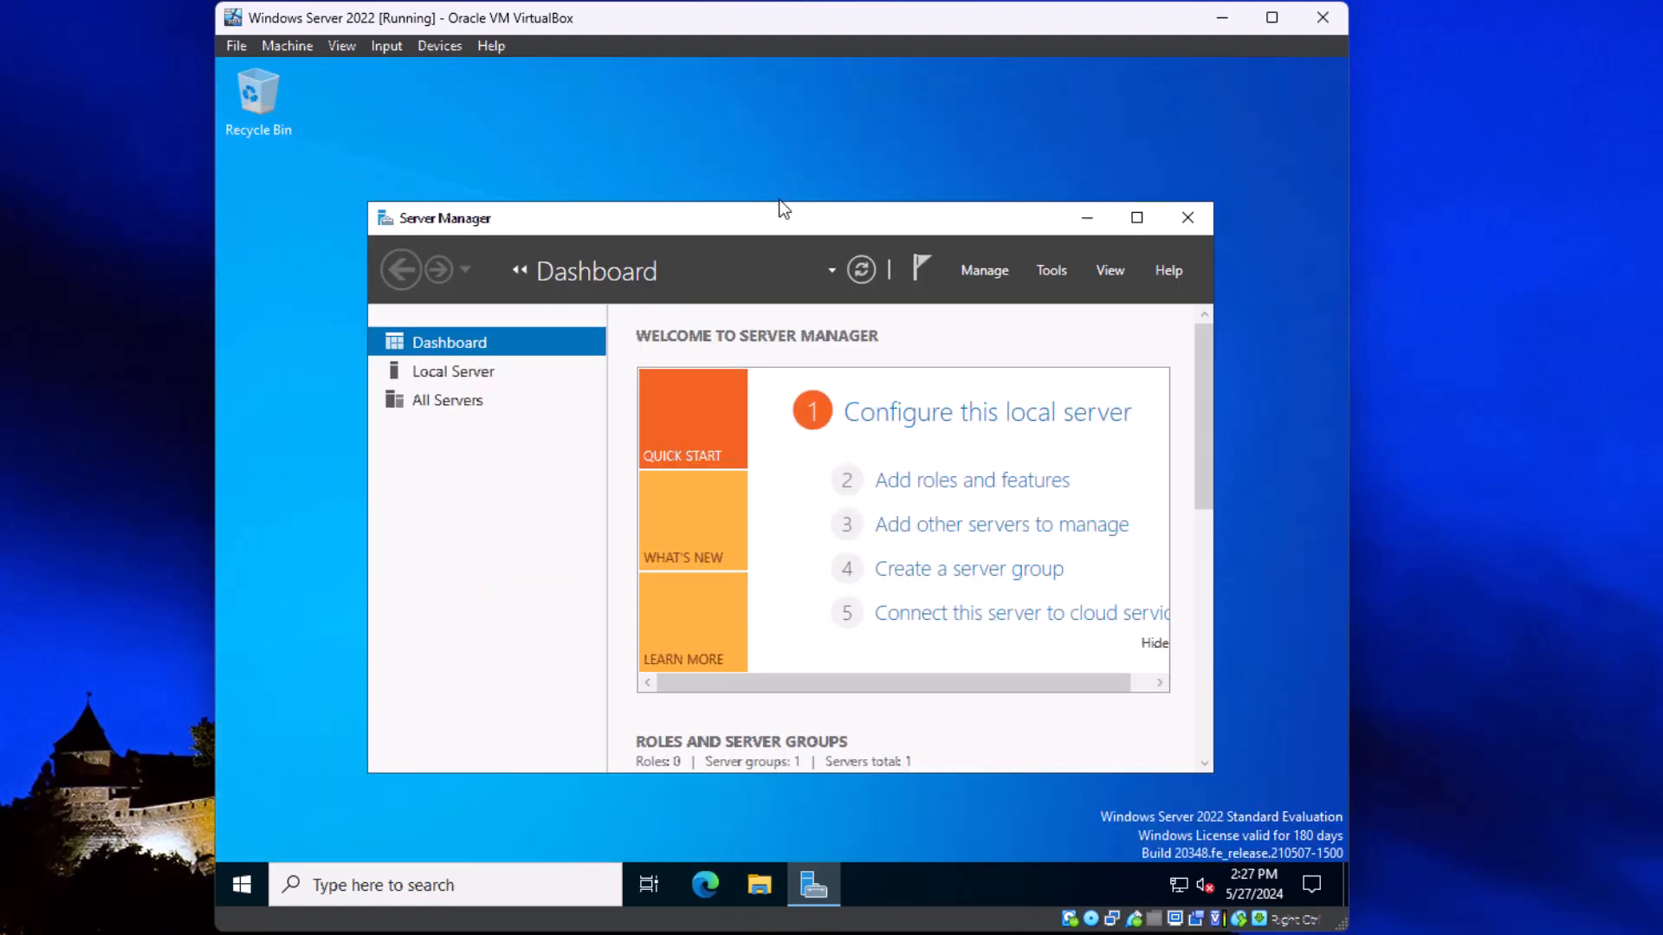
left_click_drag(759, 215, 743, 111)
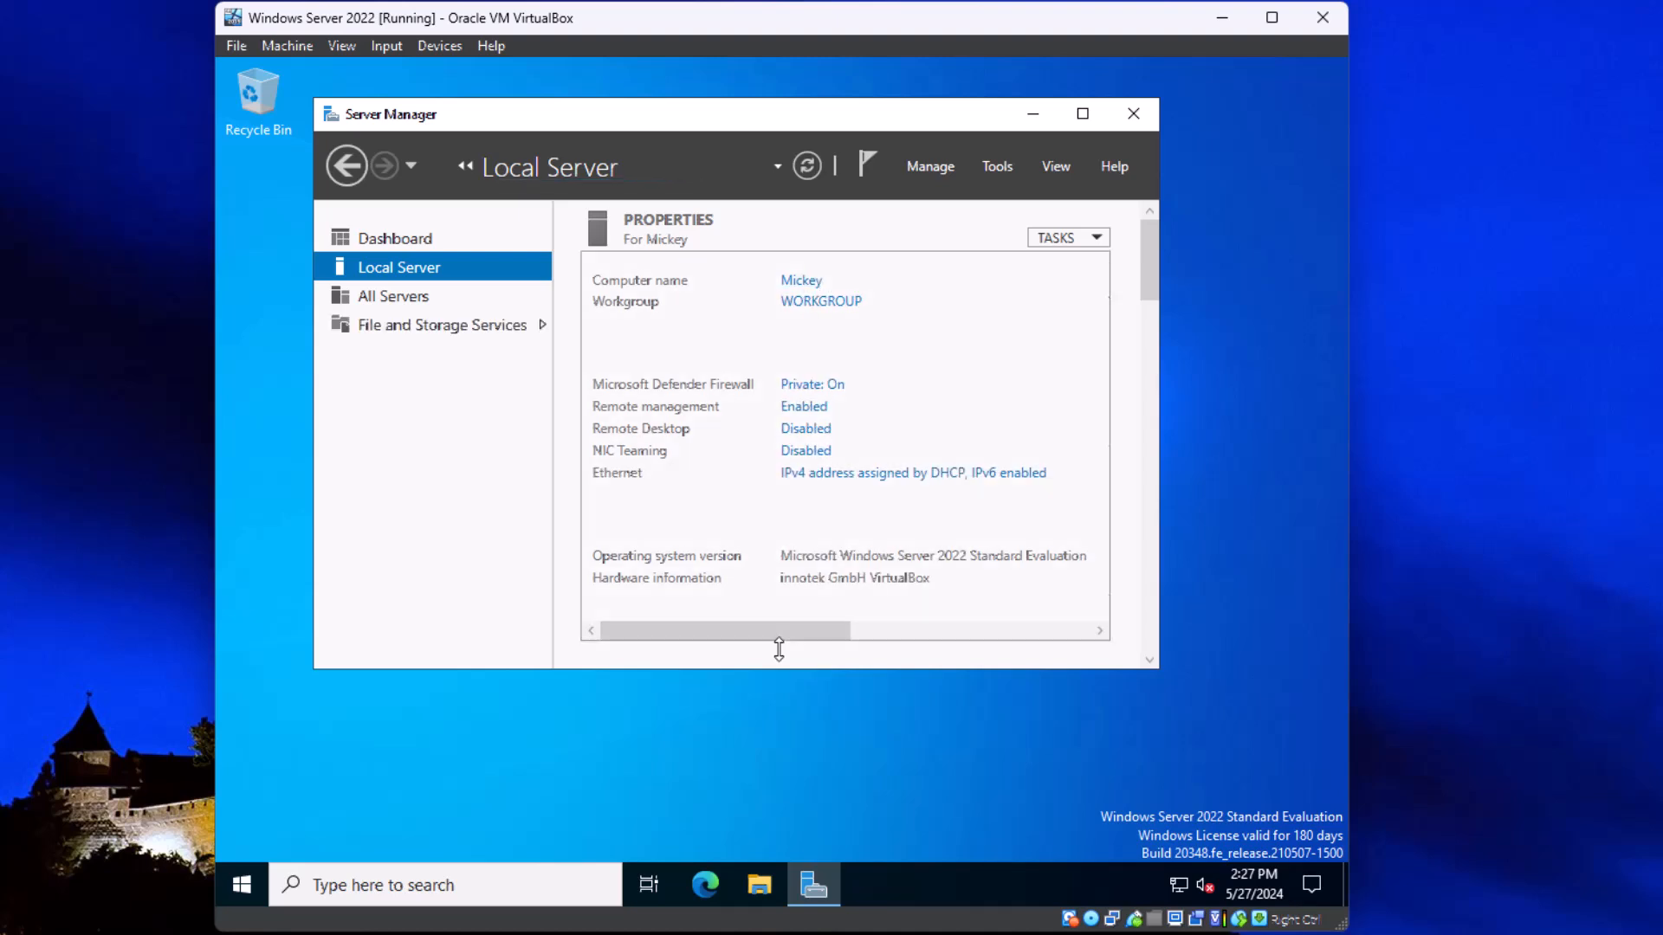
Step: Set the local server's time zone to (UTC-07:00) Mountain Time (US & Canada) and confirm the date and time settings
left_click_drag(776, 632, 1157, 688)
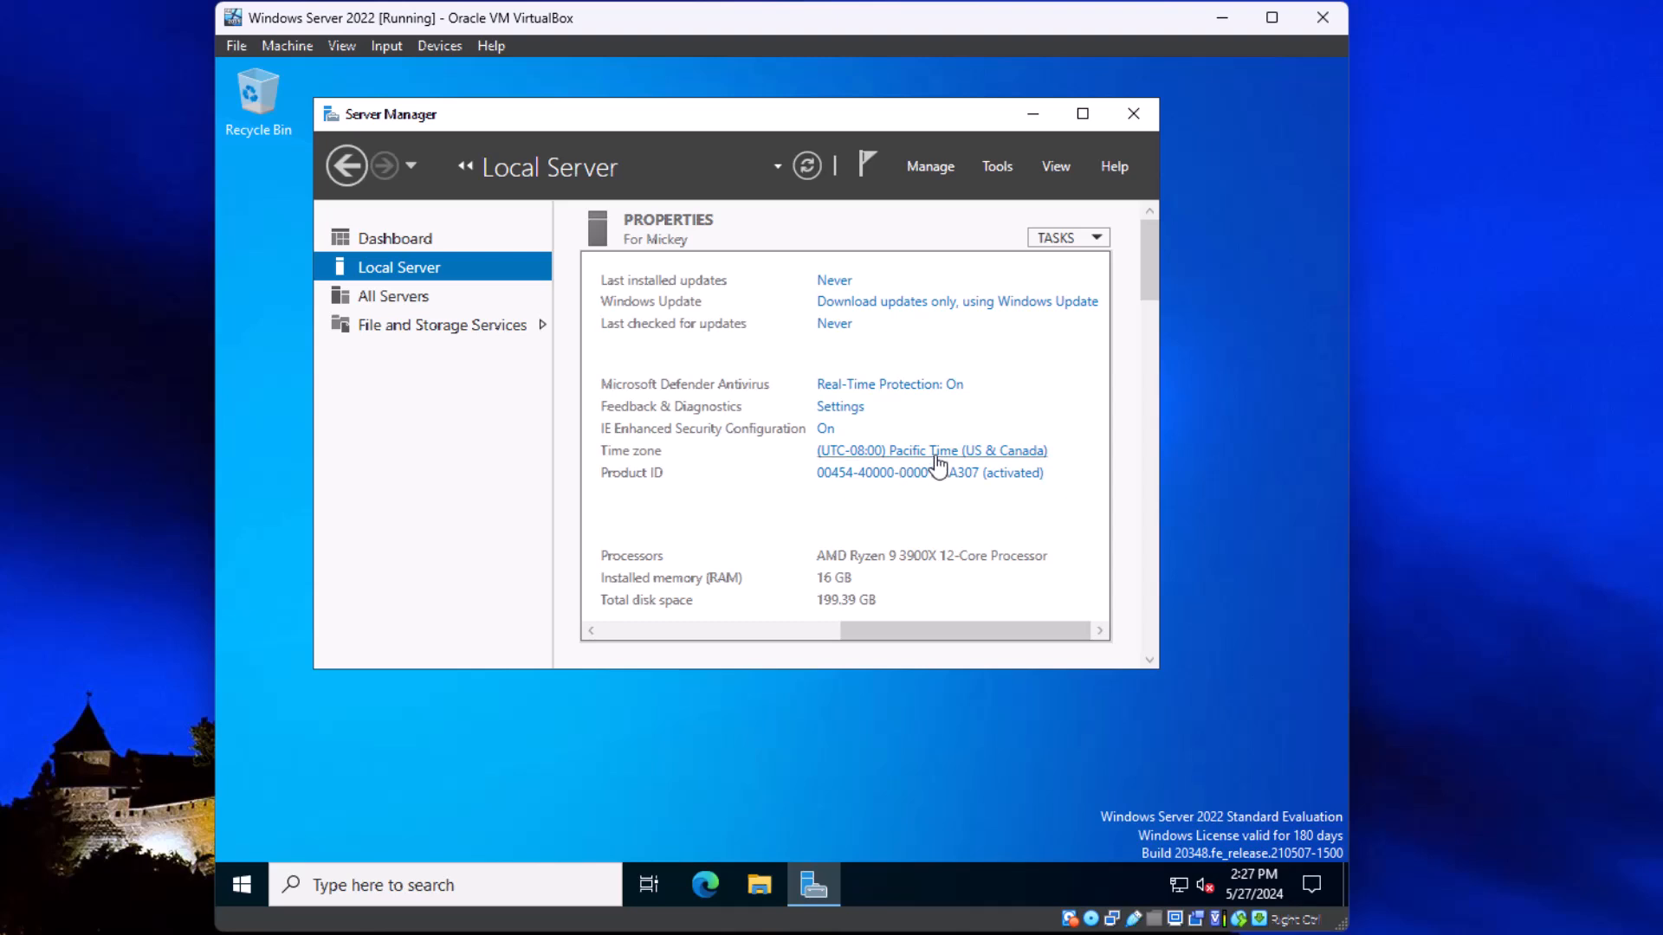
left_click(936, 457)
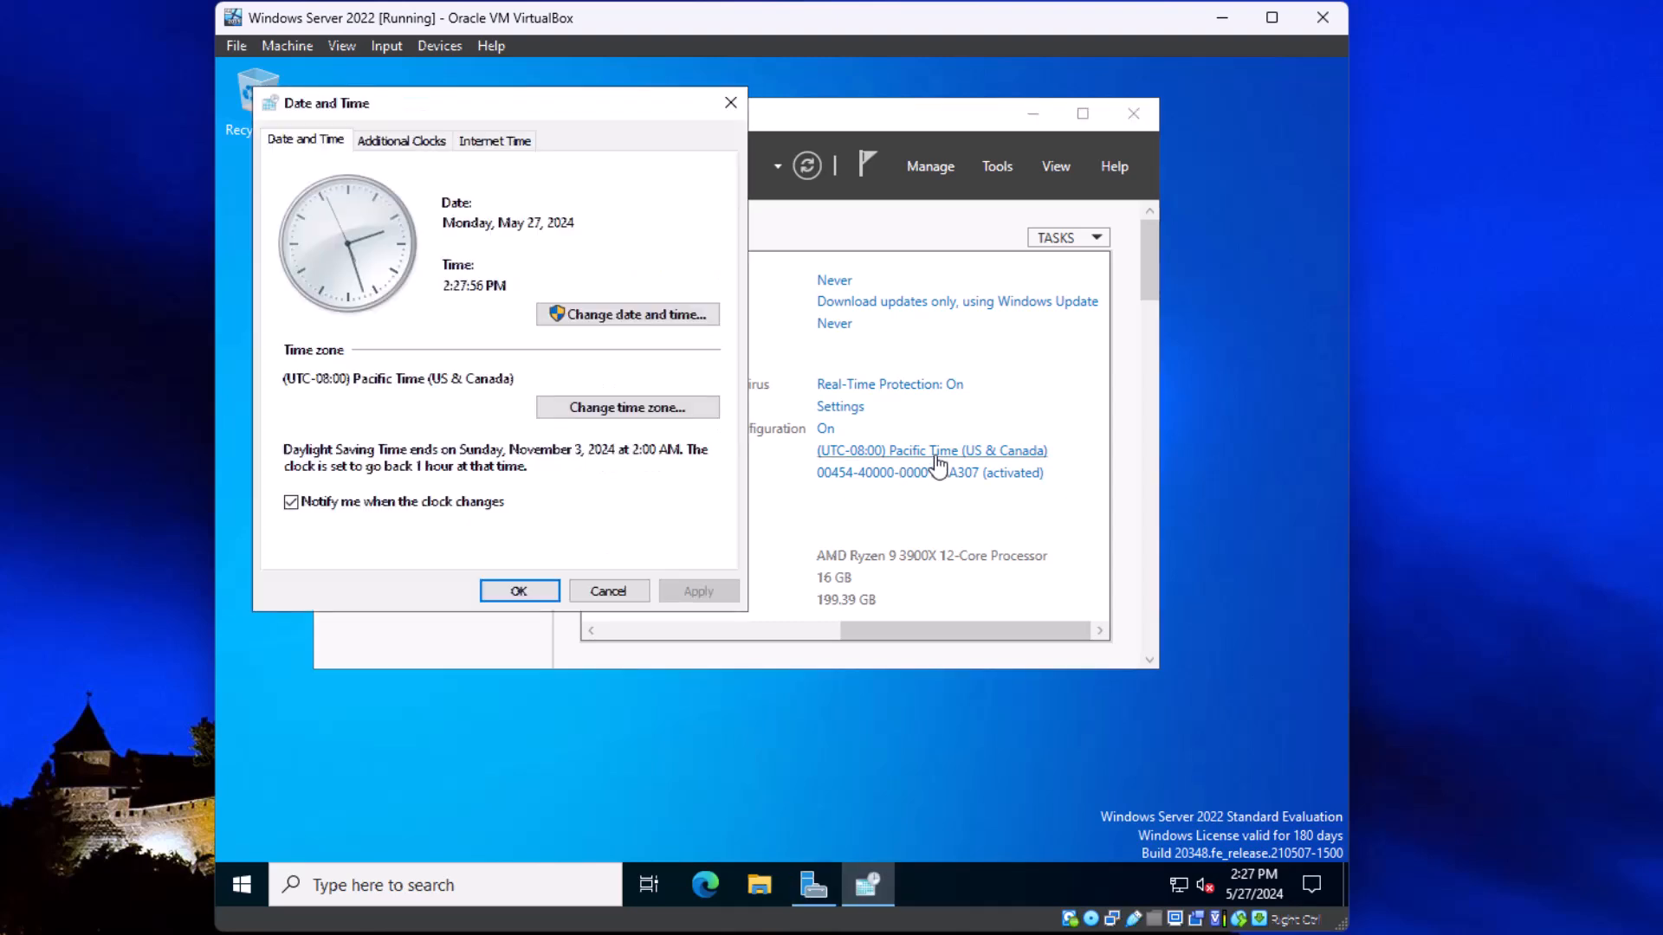
left_click(639, 411)
left_click(510, 232)
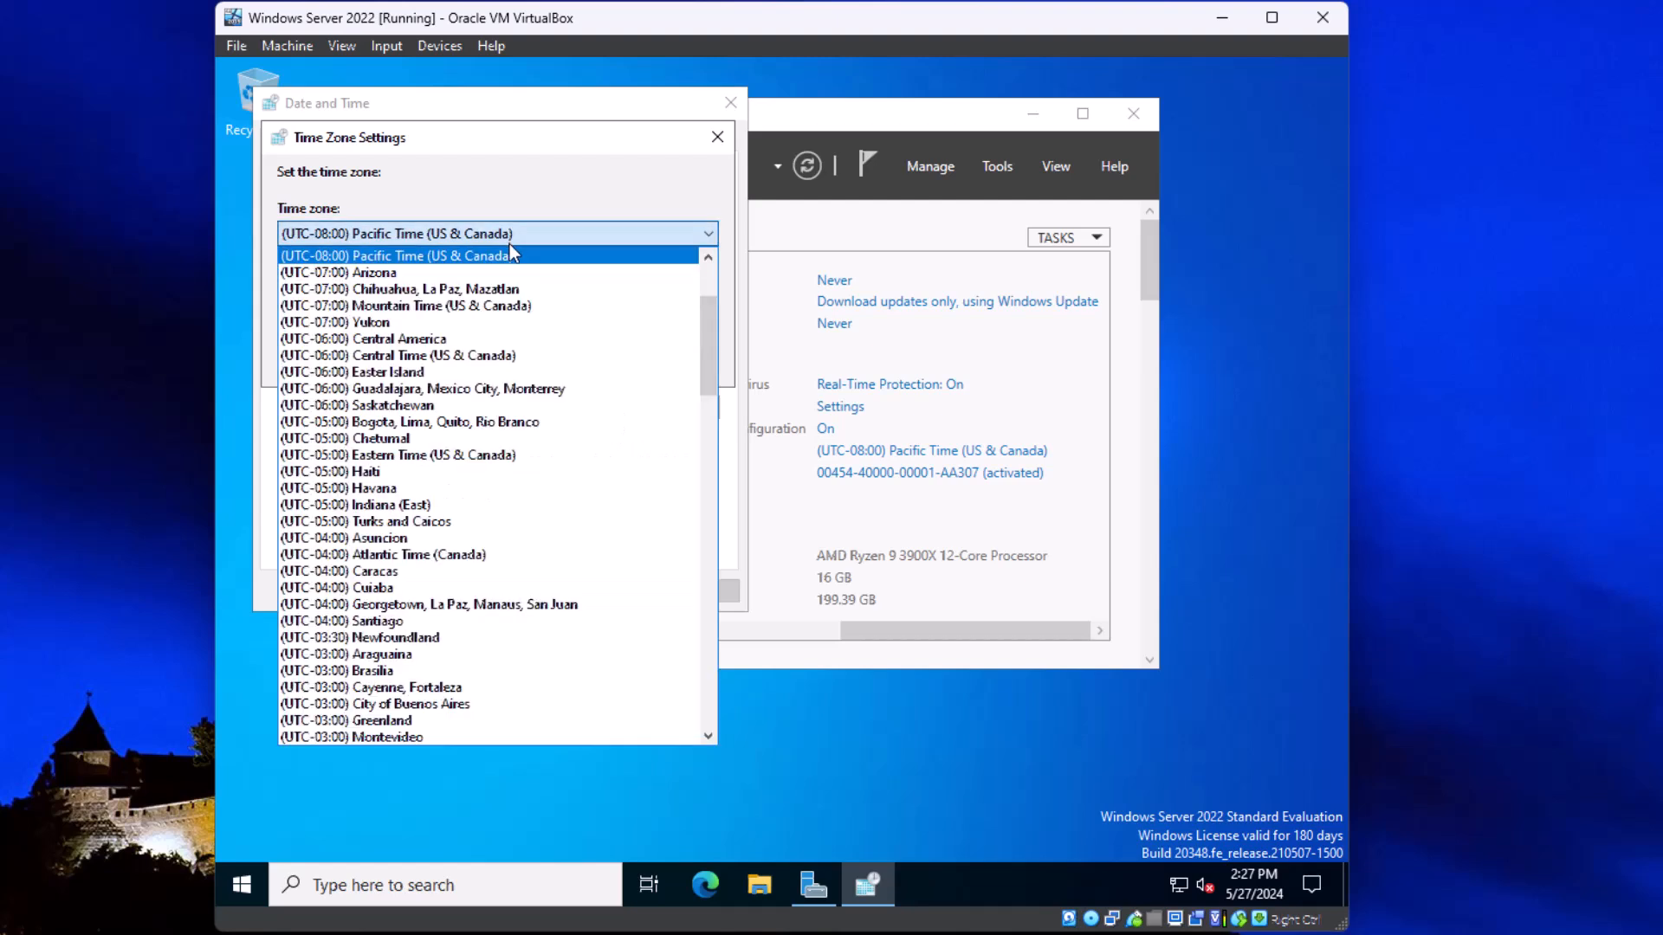
left_click(443, 305)
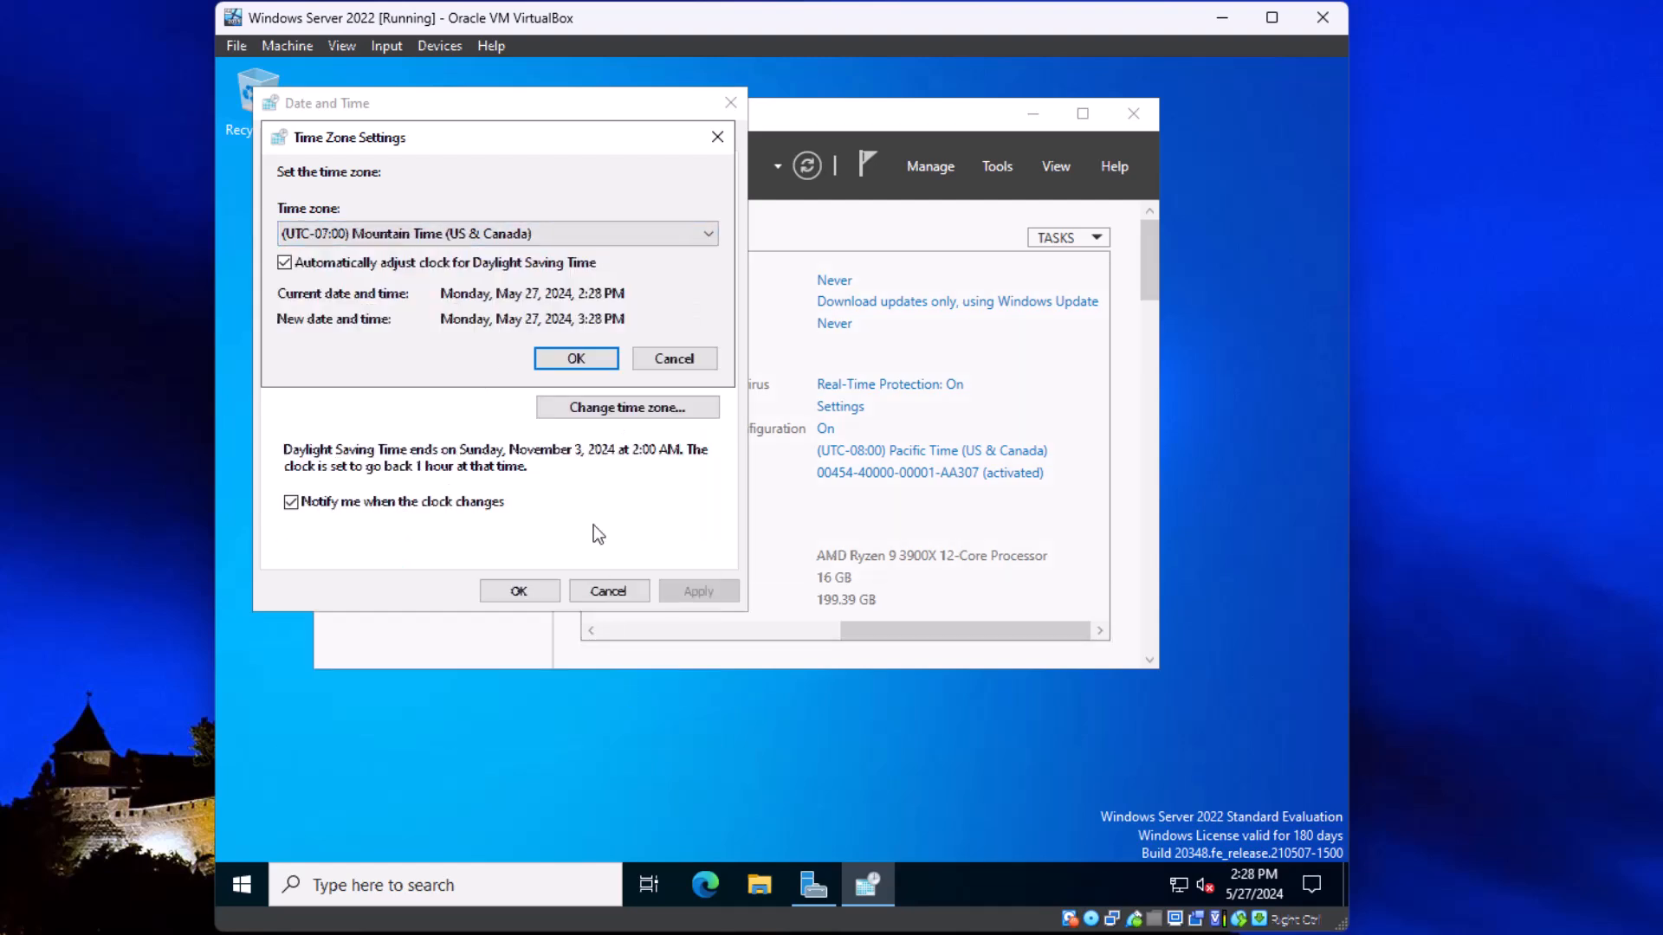
left_click(576, 359)
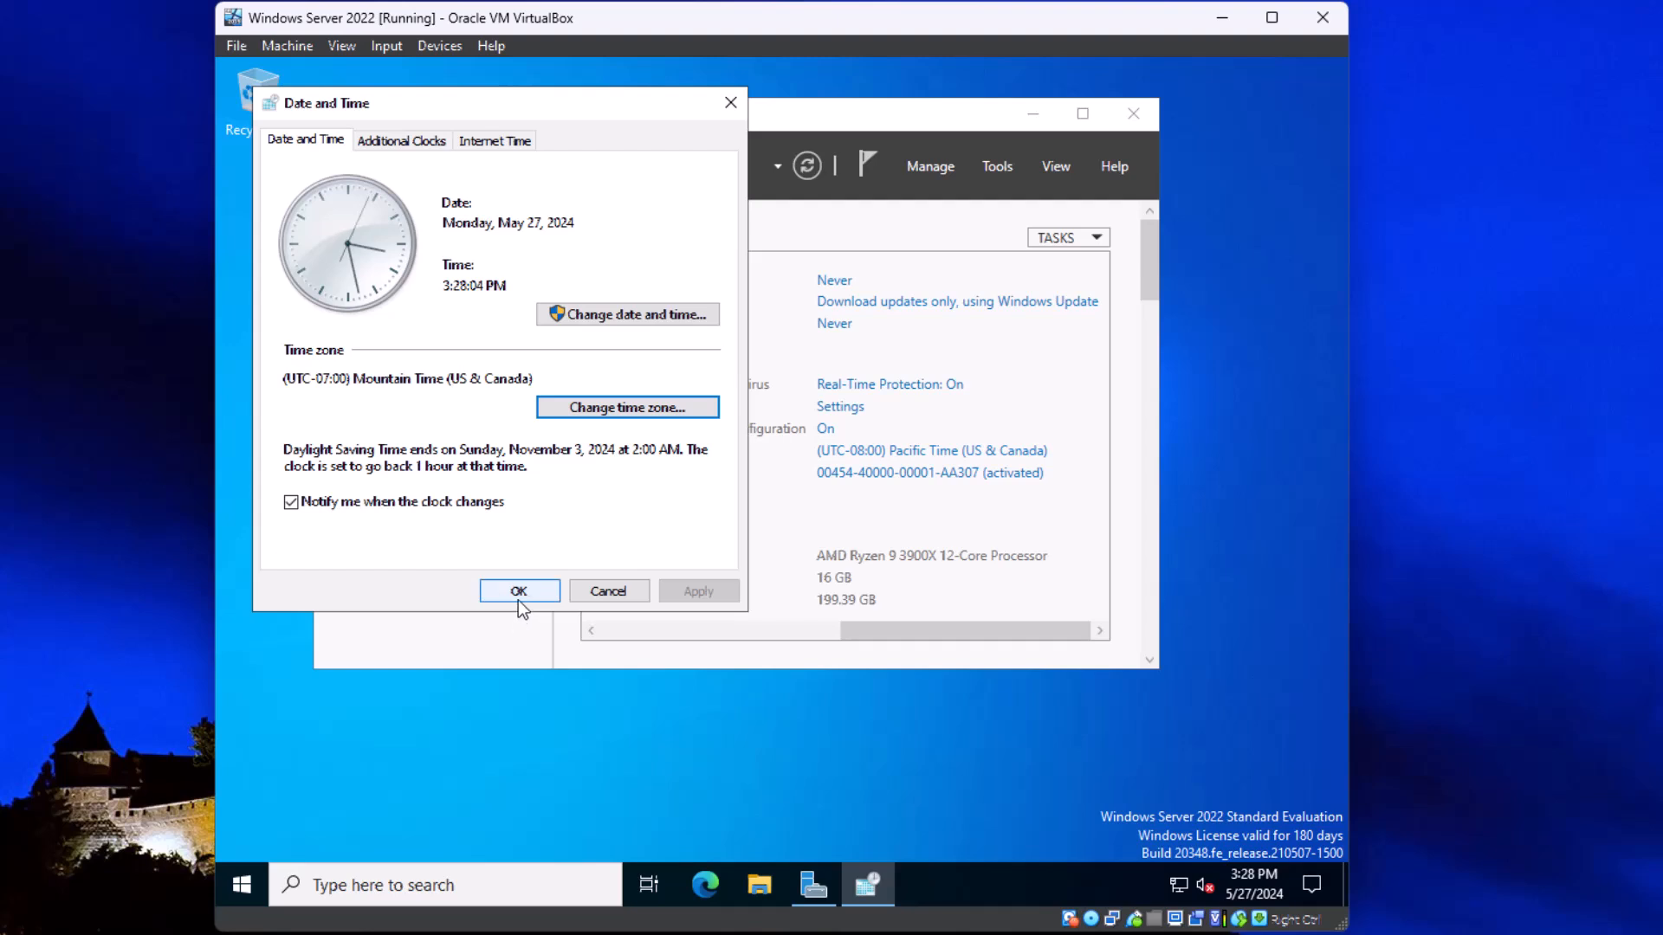
left_click(519, 590)
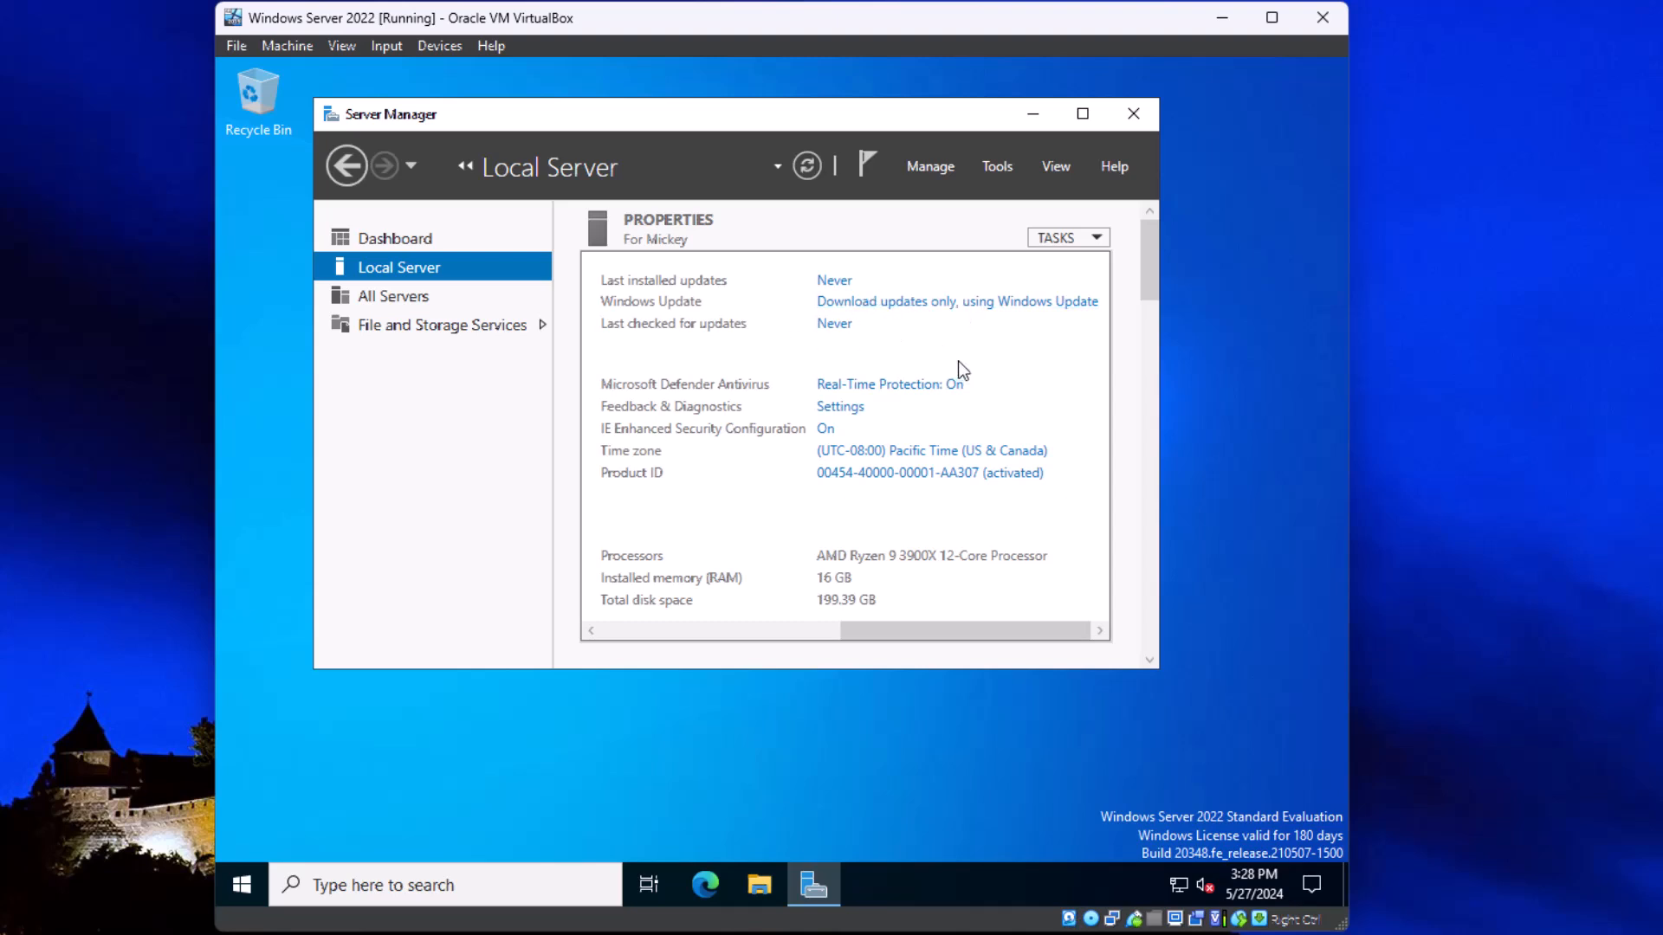
Step: Check the local server's Windows Update settings, minimize Settings and return to the computer name and network properties
left_click(941, 301)
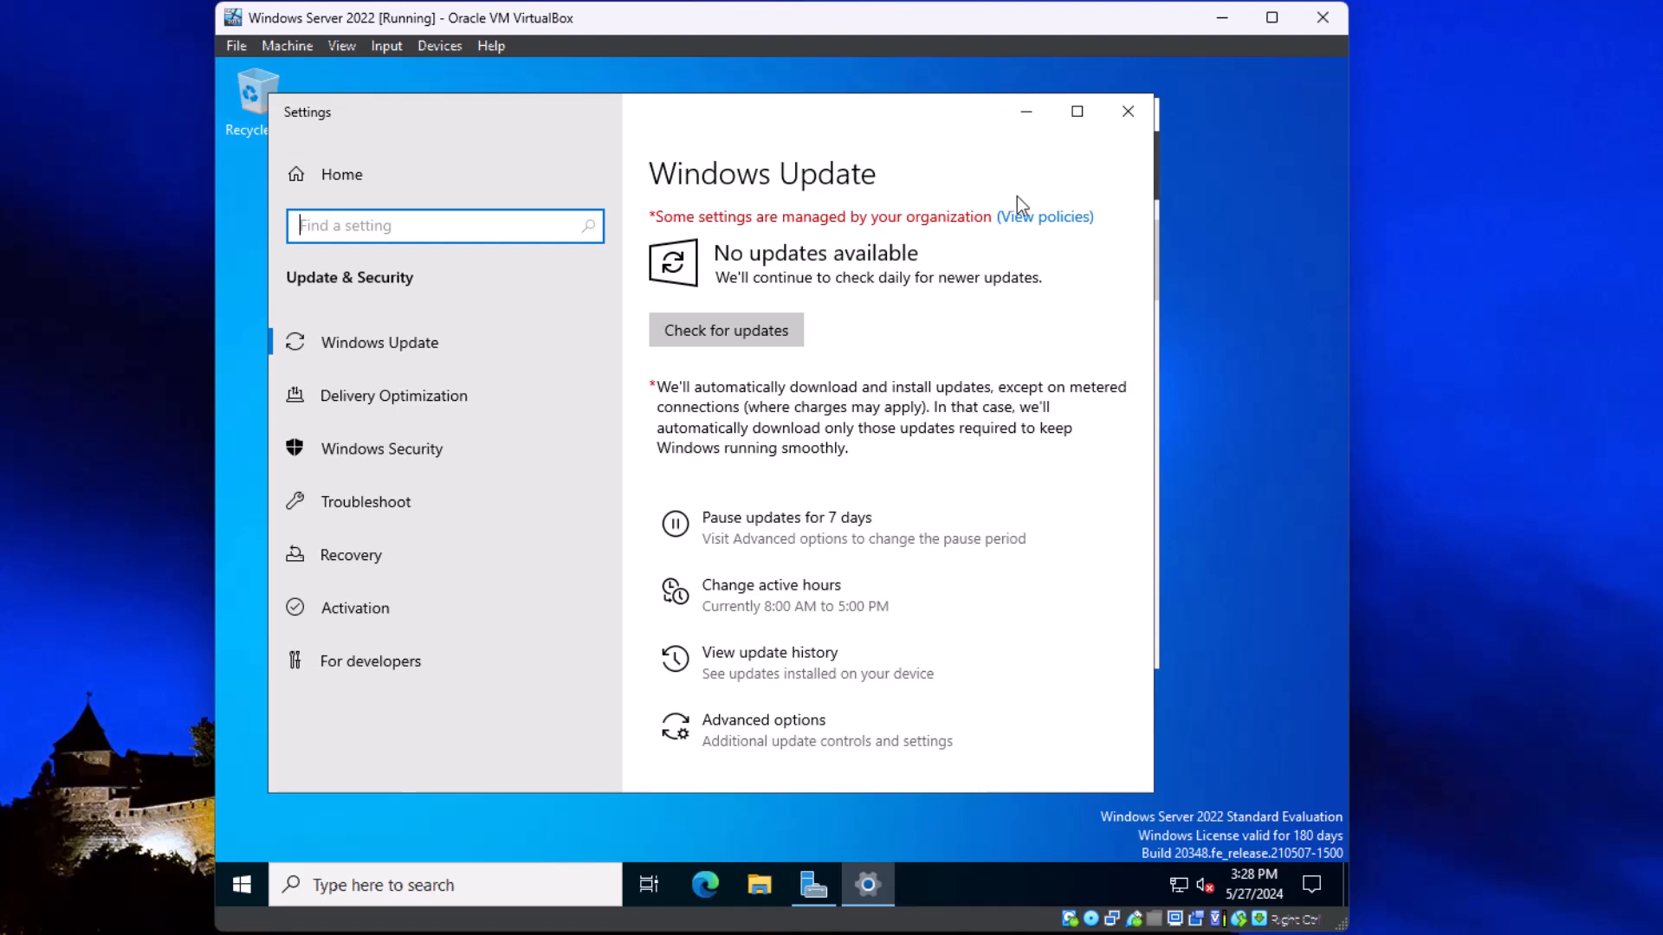
left_click(1031, 109)
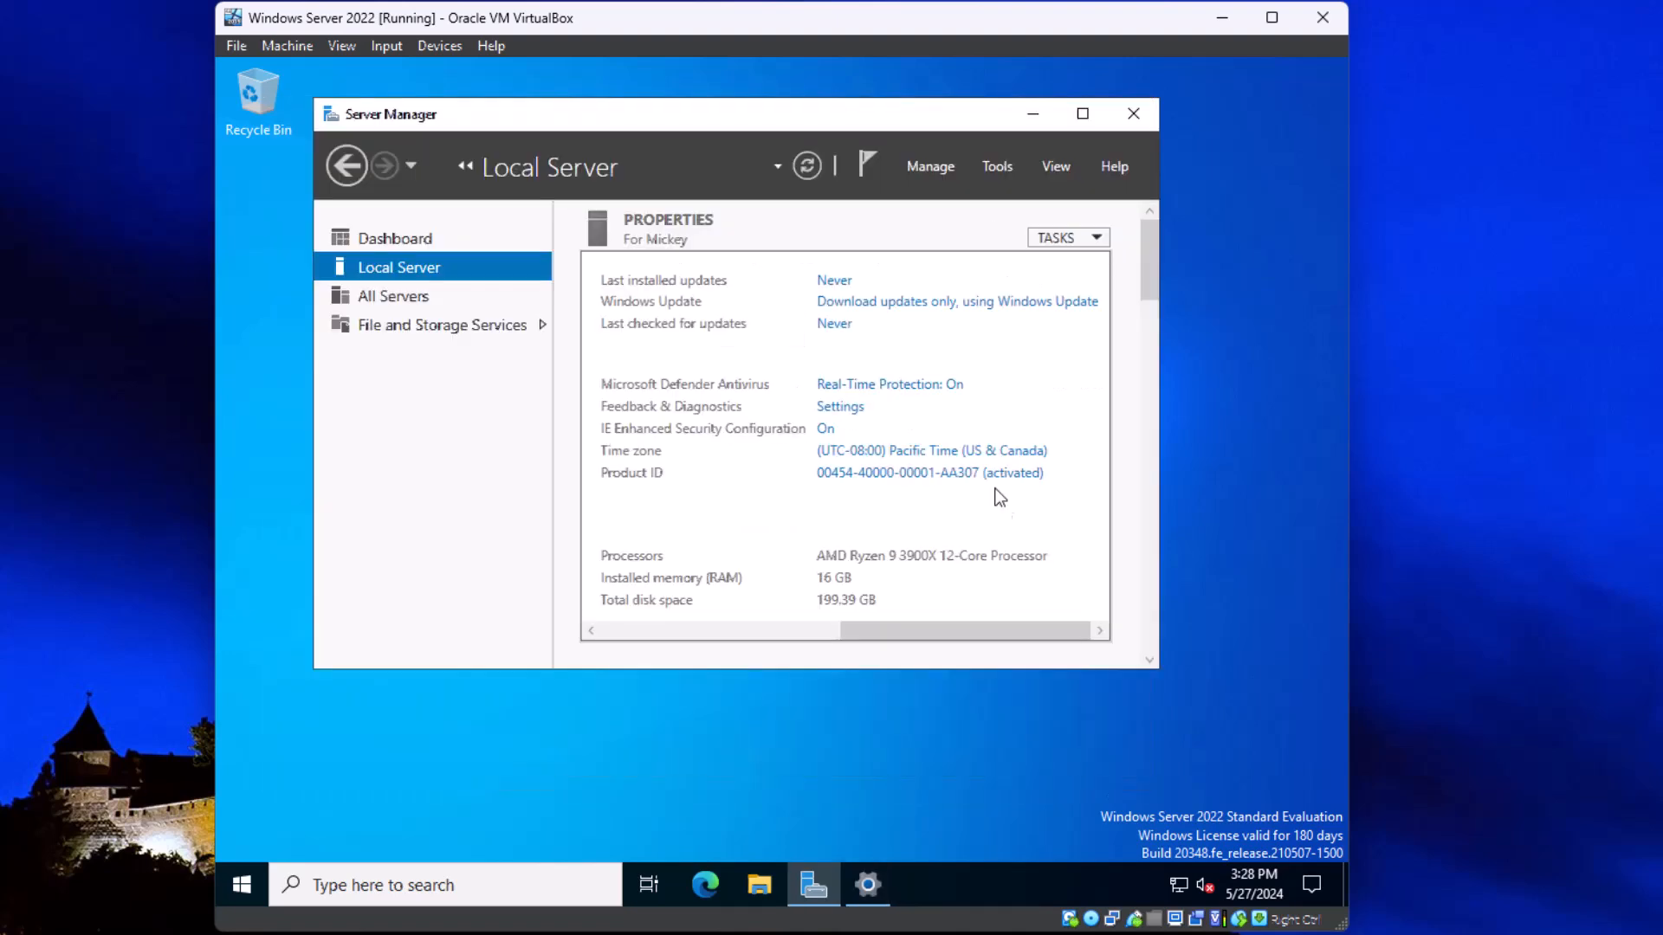
left_click_drag(960, 621, 605, 621)
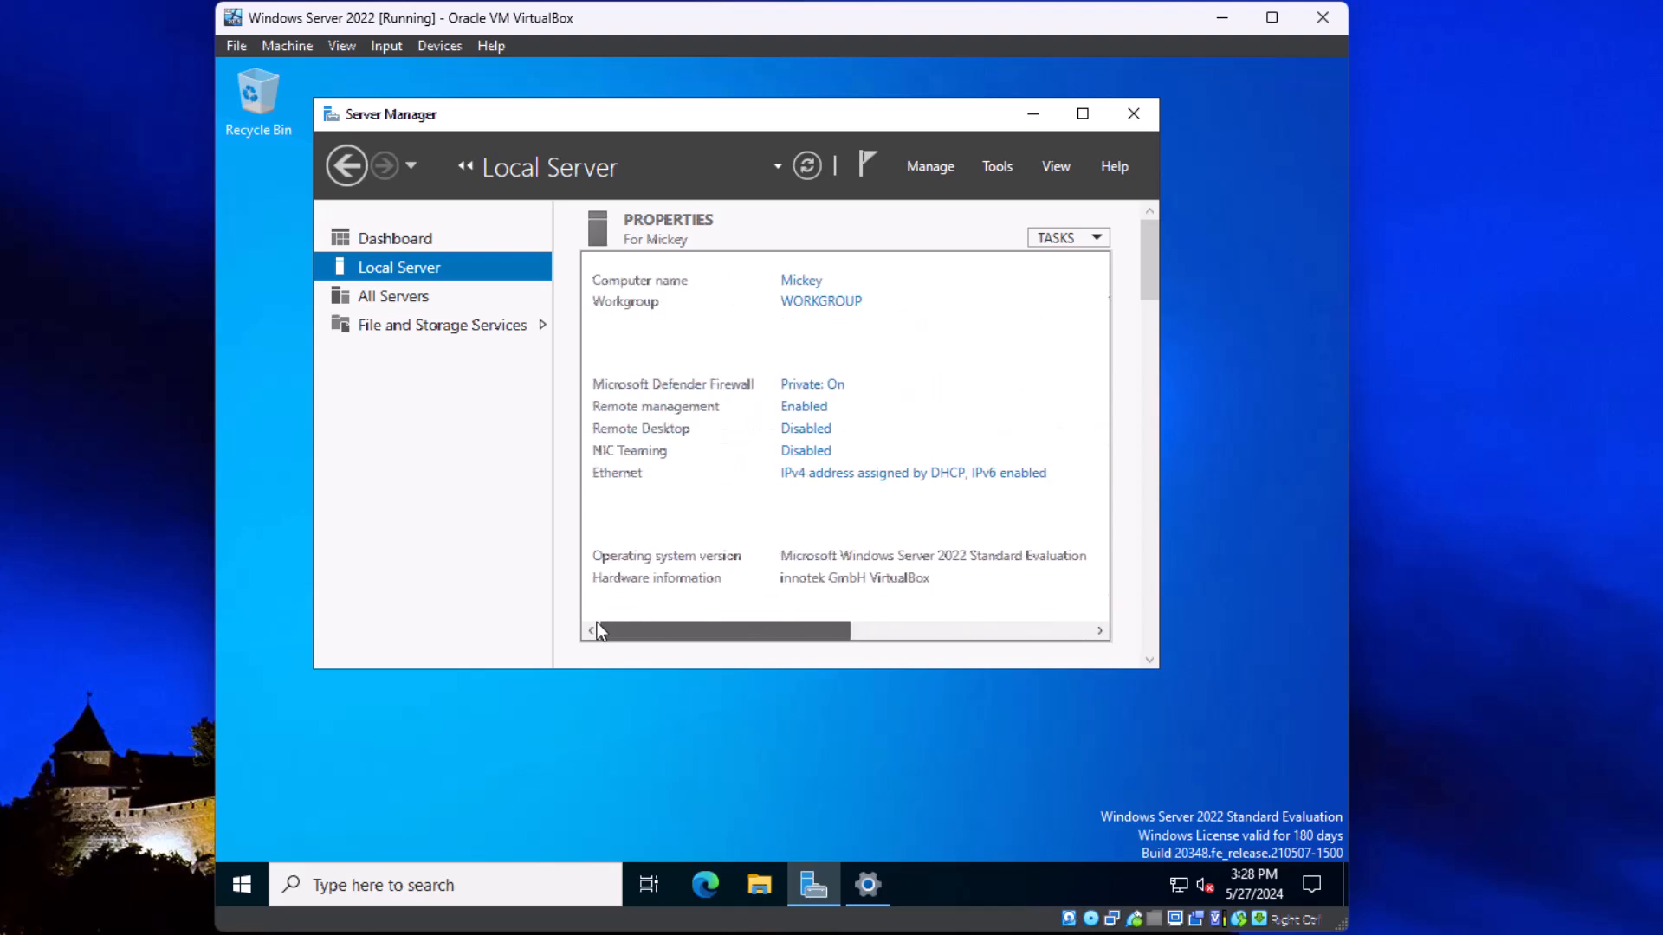